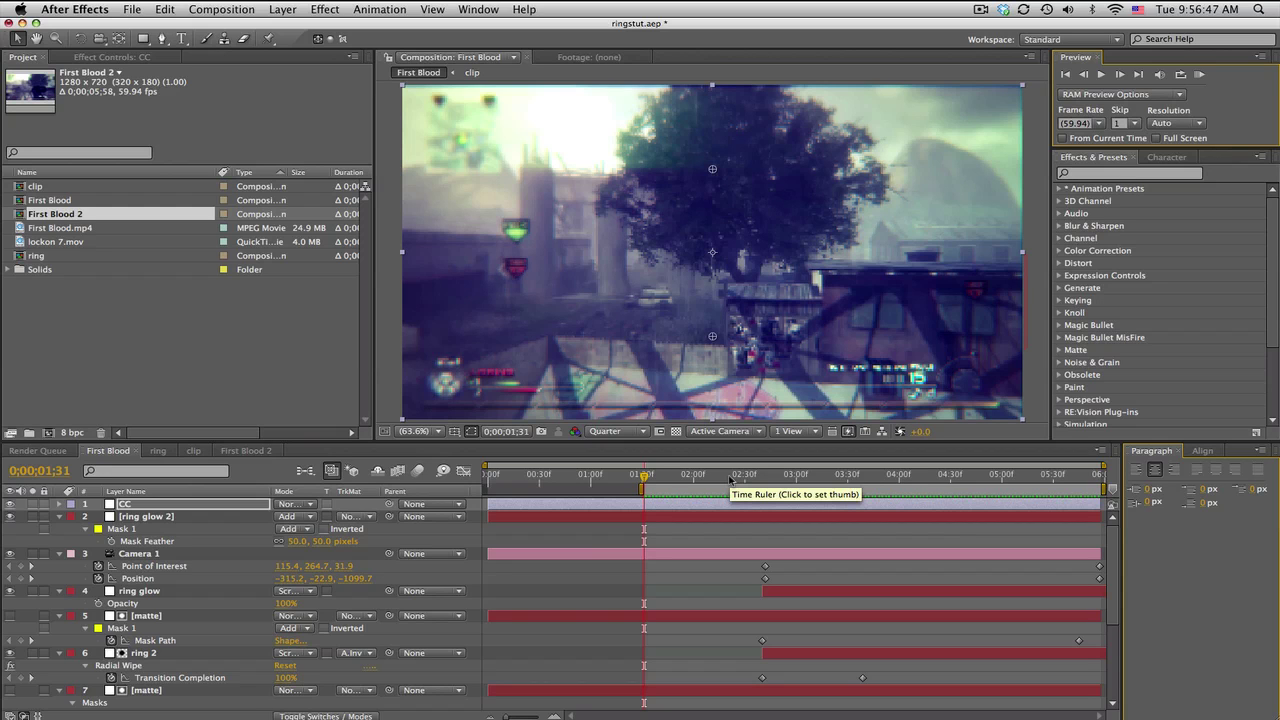
Preview the finished ring animation in the First Blood composition by scrubbing through the segment around the One Shot Kill moment.
{"action": "left_click_drag", "start_coordinate": [730, 481], "coordinate": [941, 484]}
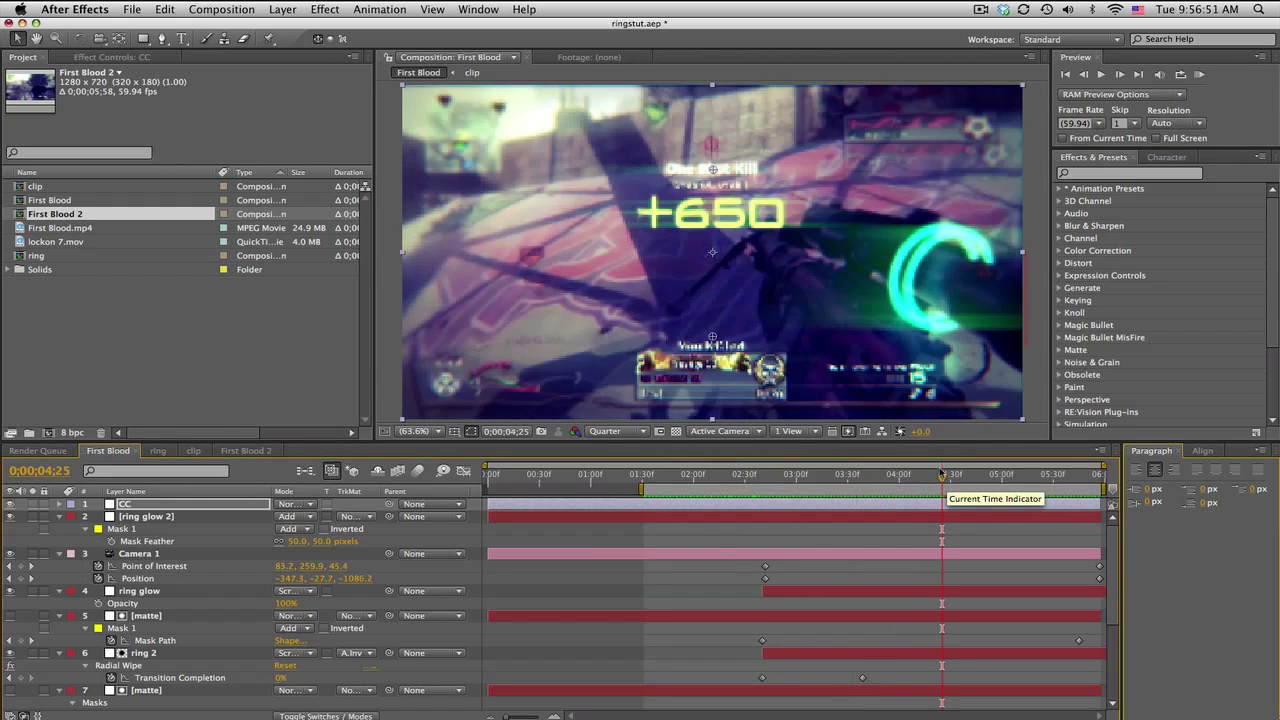
{"action": "left_click", "coordinate": [754, 481]}
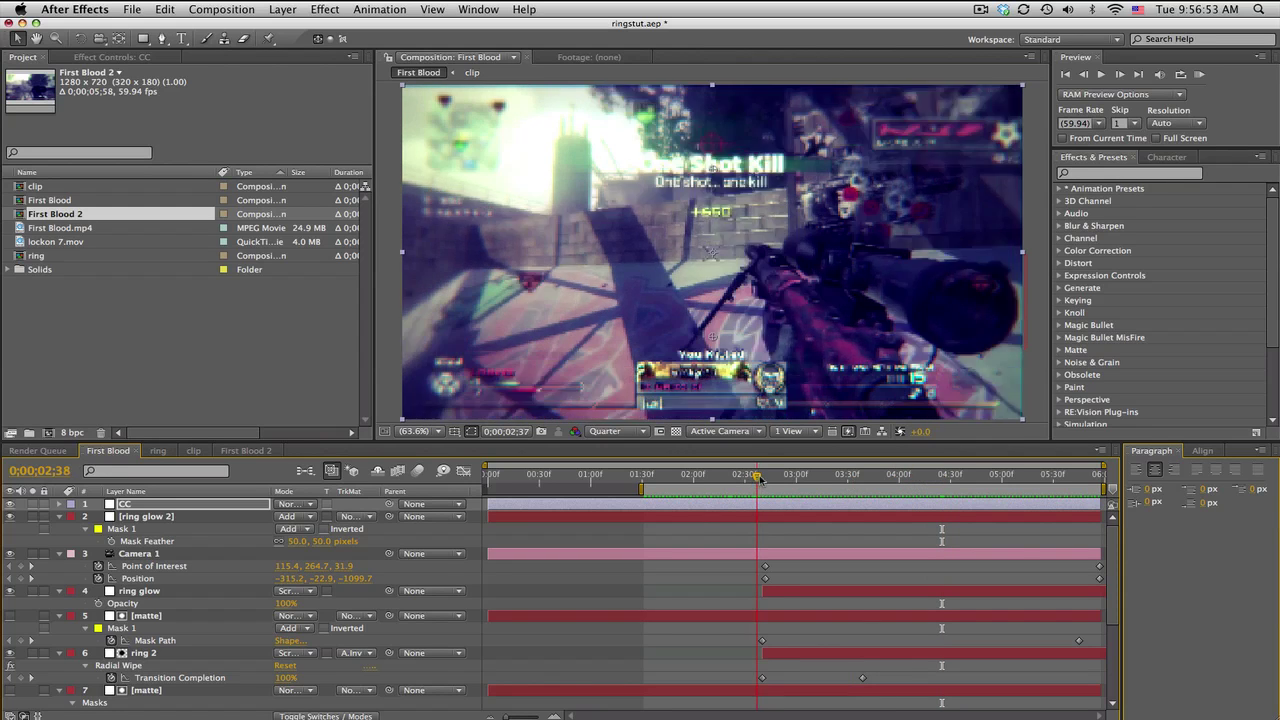
{"action": "left_click_drag", "start_coordinate": [754, 481], "coordinate": [769, 481]}
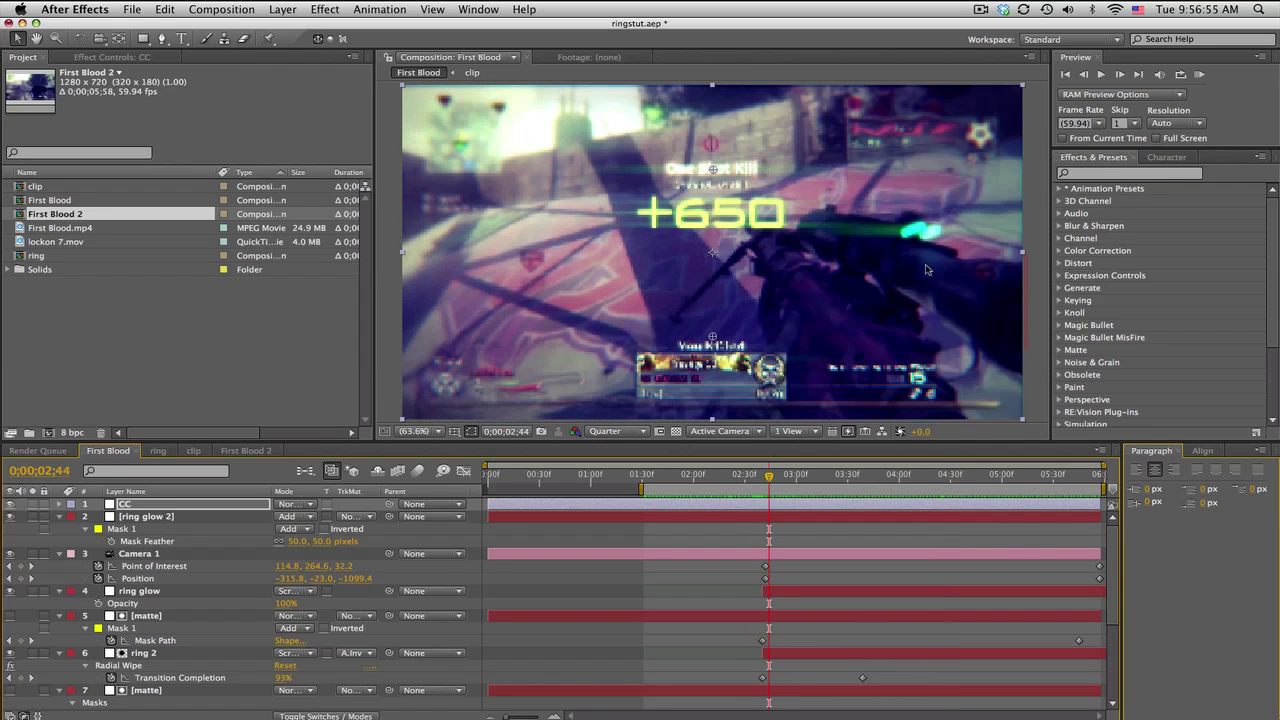
{"action": "left_click", "coordinate": [772, 477]}
{"action": "left_click_drag", "start_coordinate": [772, 477], "coordinate": [792, 477]}
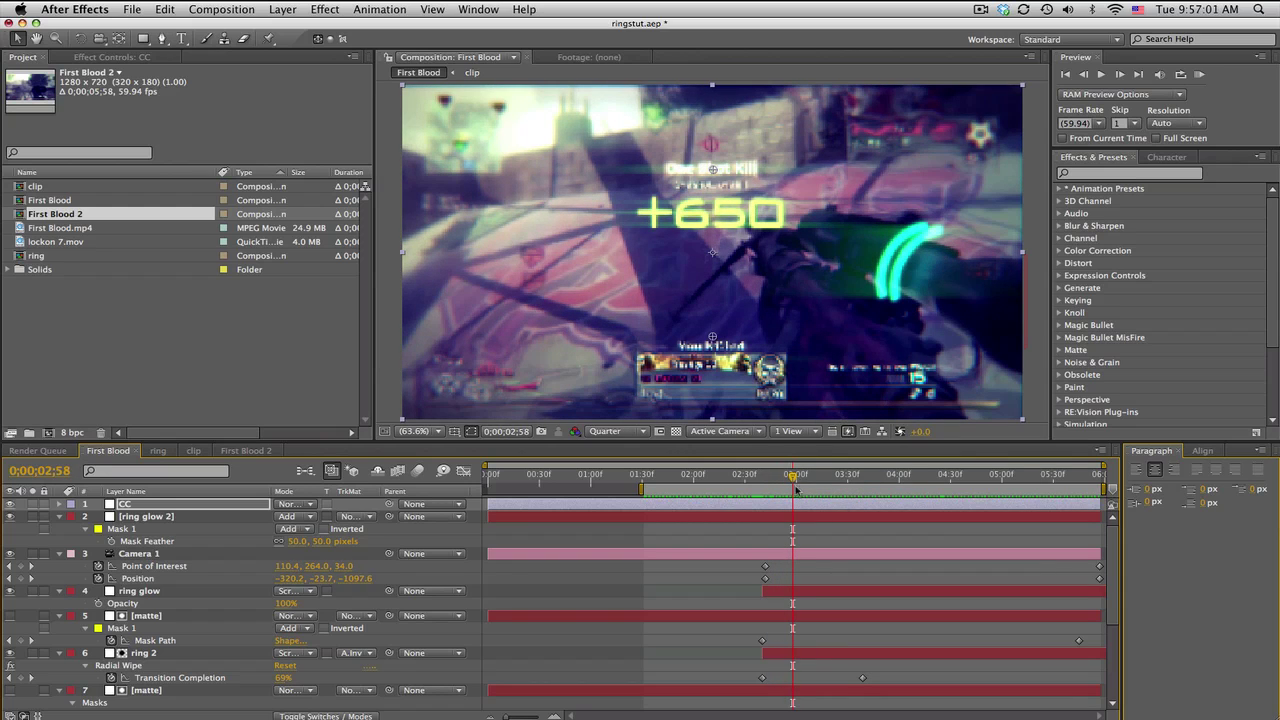
{"action": "left_click_drag", "start_coordinate": [792, 477], "coordinate": [822, 477]}
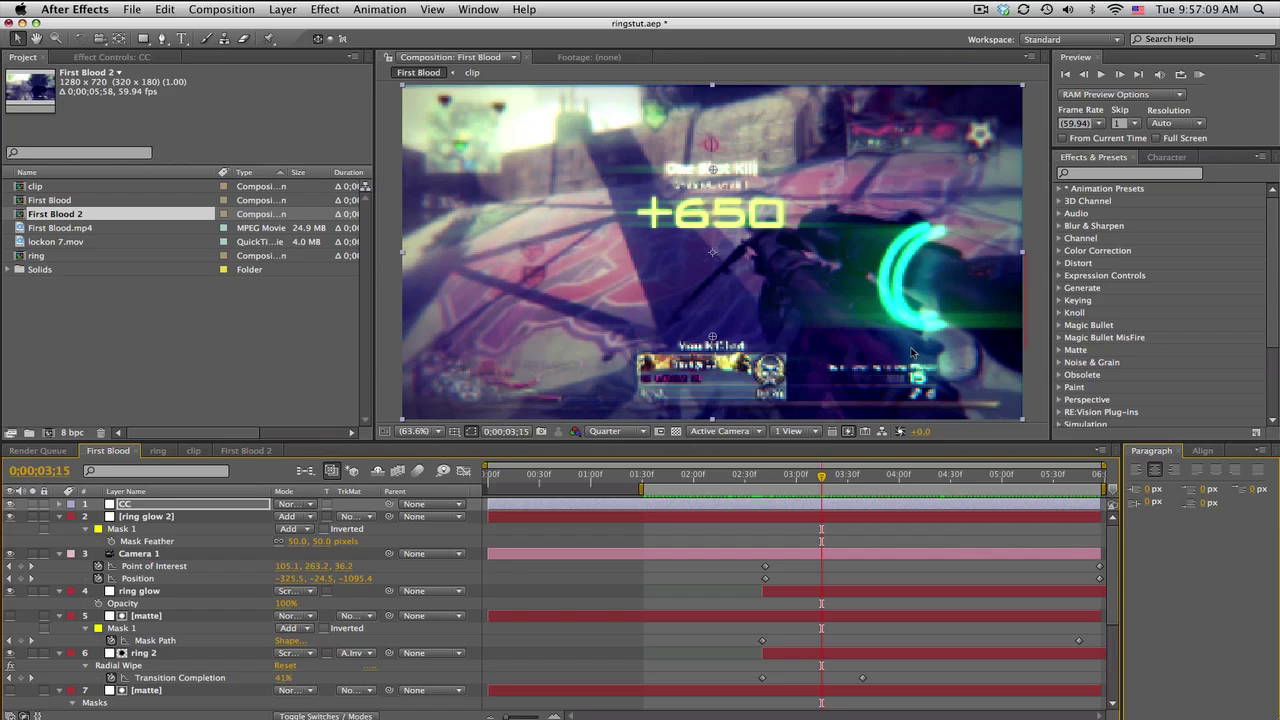
Switch to the First Blood 2 composition and move the current time to the Twixtor speed keyframe at 0;00;02;41.
{"action": "left_click", "coordinate": [250, 451]}
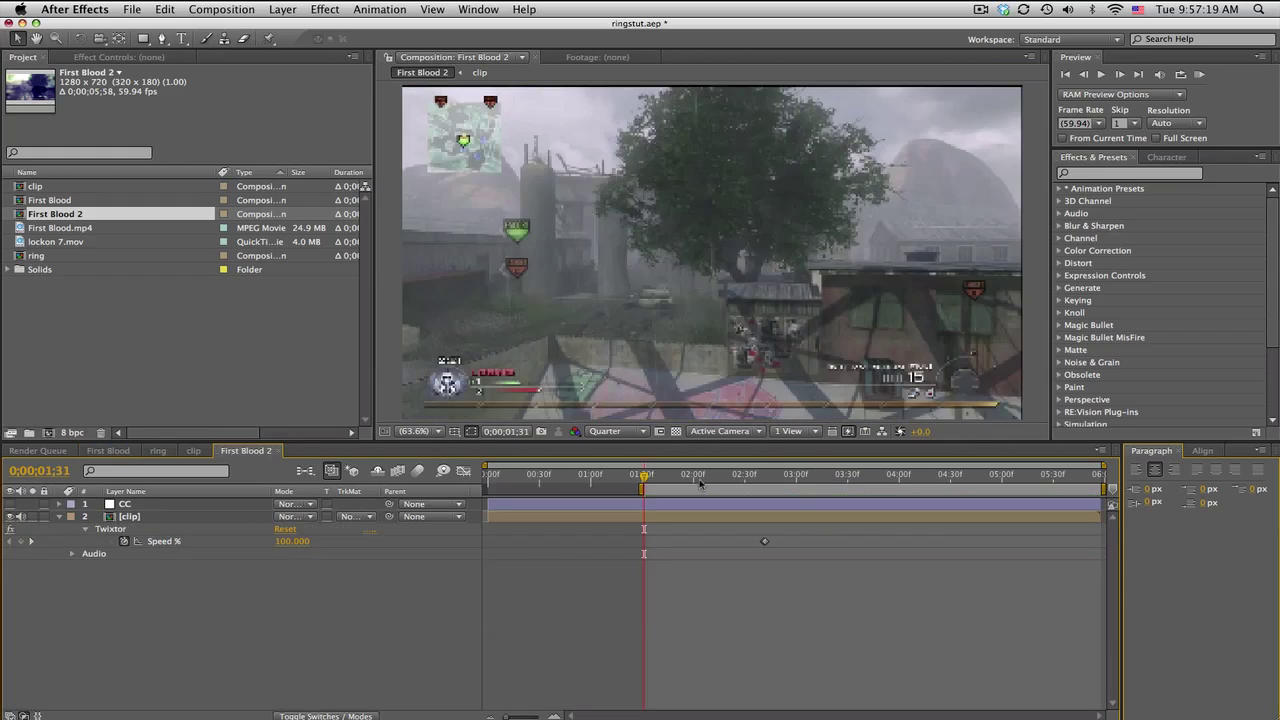
{"action": "left_click_drag", "start_coordinate": [664, 478], "coordinate": [799, 476]}
{"action": "left_click", "coordinate": [754, 477]}
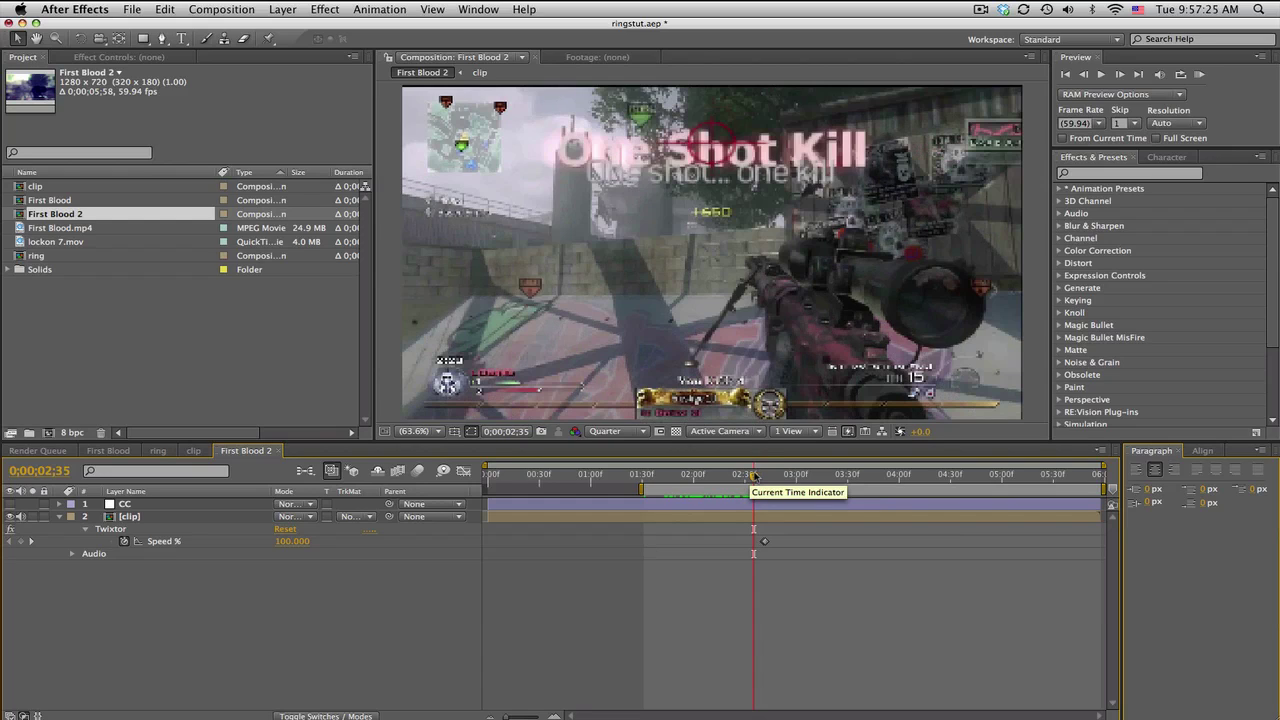
{"action": "left_click_drag", "start_coordinate": [754, 477], "coordinate": [804, 471]}
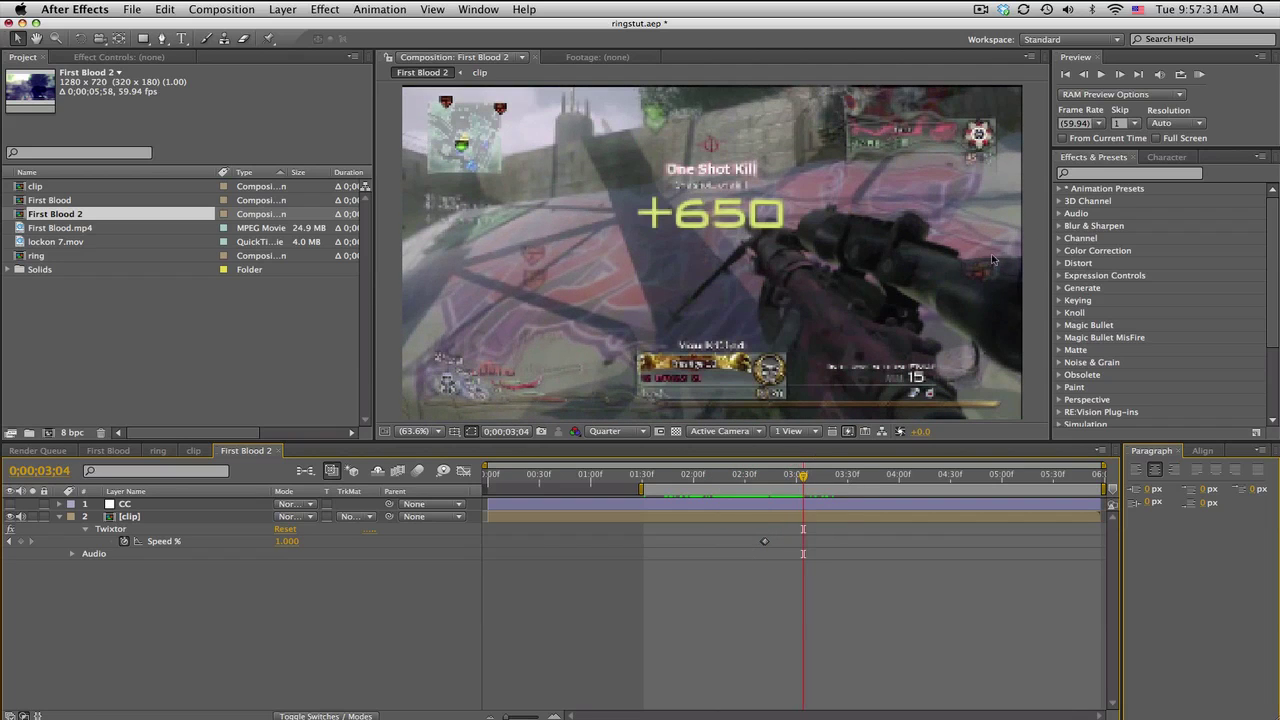
{"action": "left_click_drag", "start_coordinate": [772, 479], "coordinate": [735, 486]}
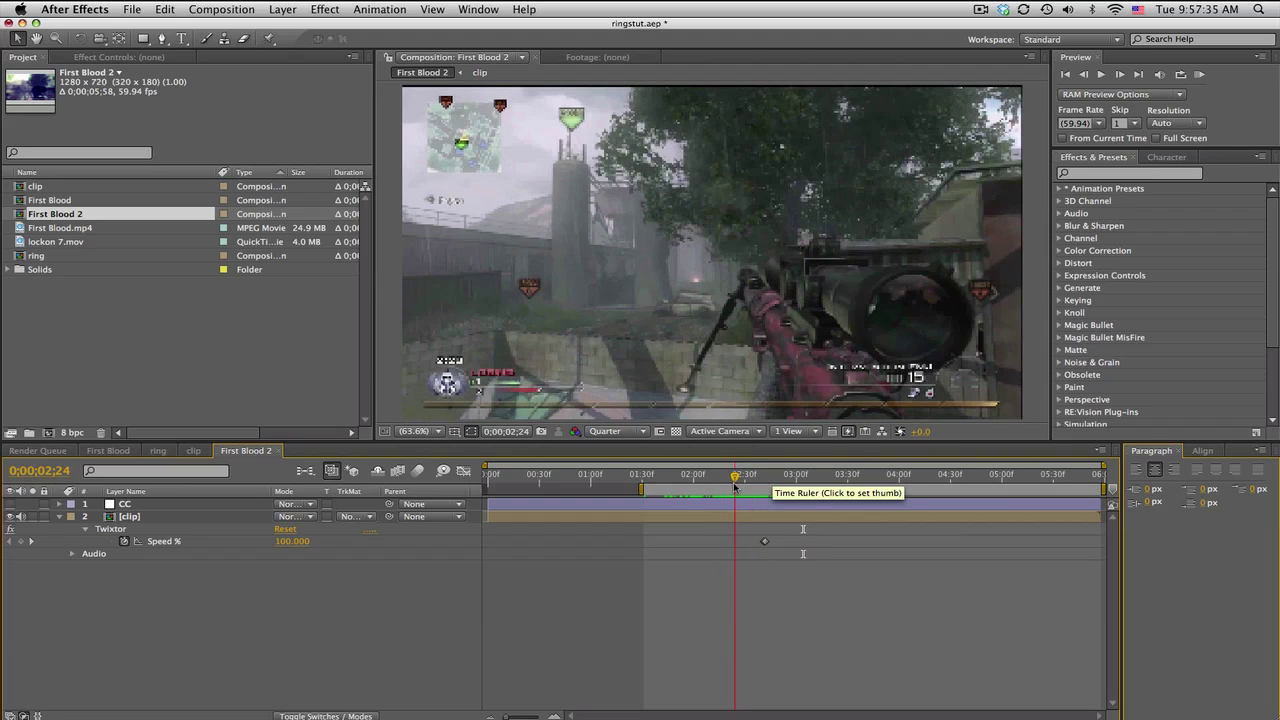
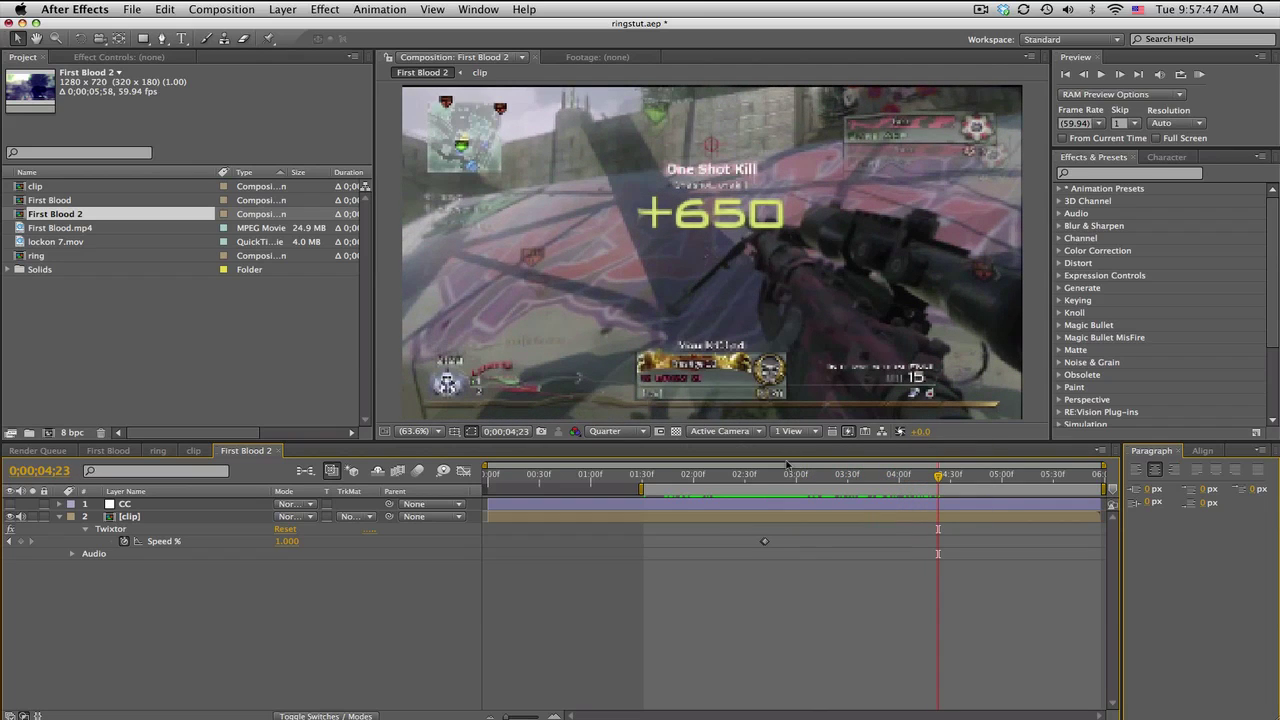
{"action": "left_click", "coordinate": [820, 477]}
{"action": "left_click_drag", "start_coordinate": [820, 477], "coordinate": [764, 477]}
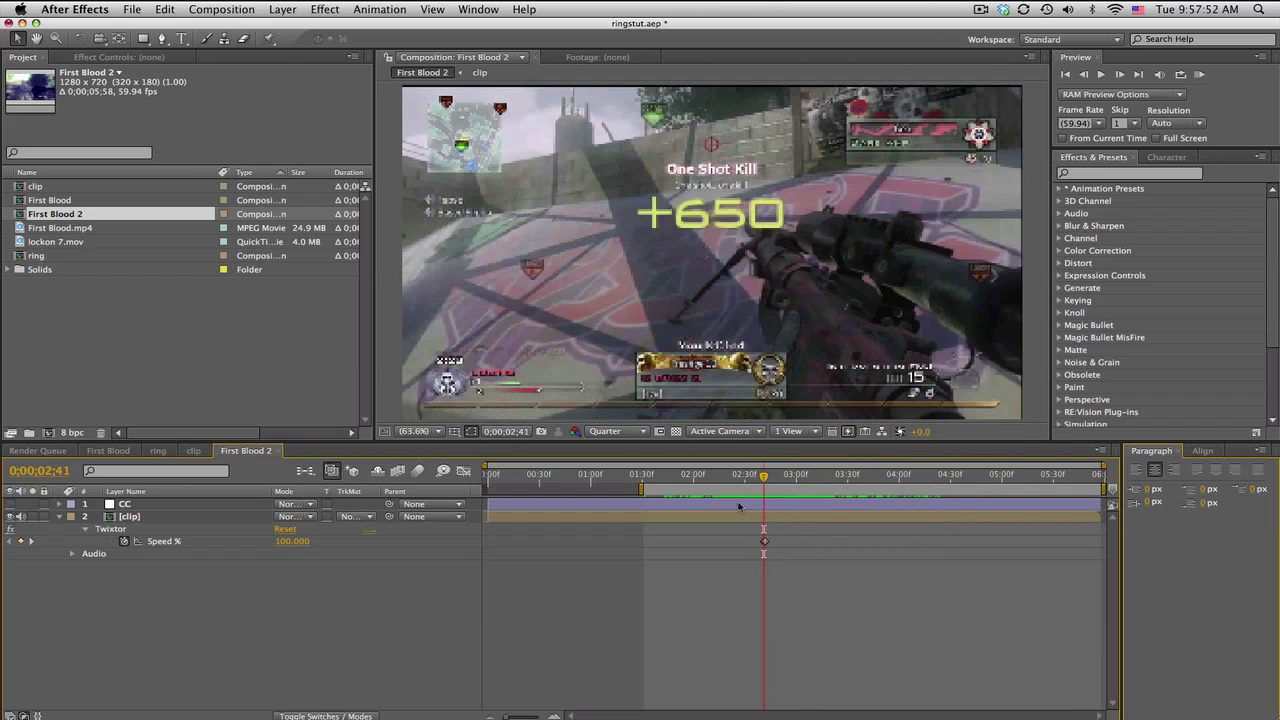
Create a white 720 by 720 px solid named "ring 1" in the First Blood 2 composition.
{"action": "left_click", "coordinate": [298, 7]}
{"action": "mouse_move", "coordinate": [288, 30]}
{"action": "left_click", "coordinate": [514, 44]}
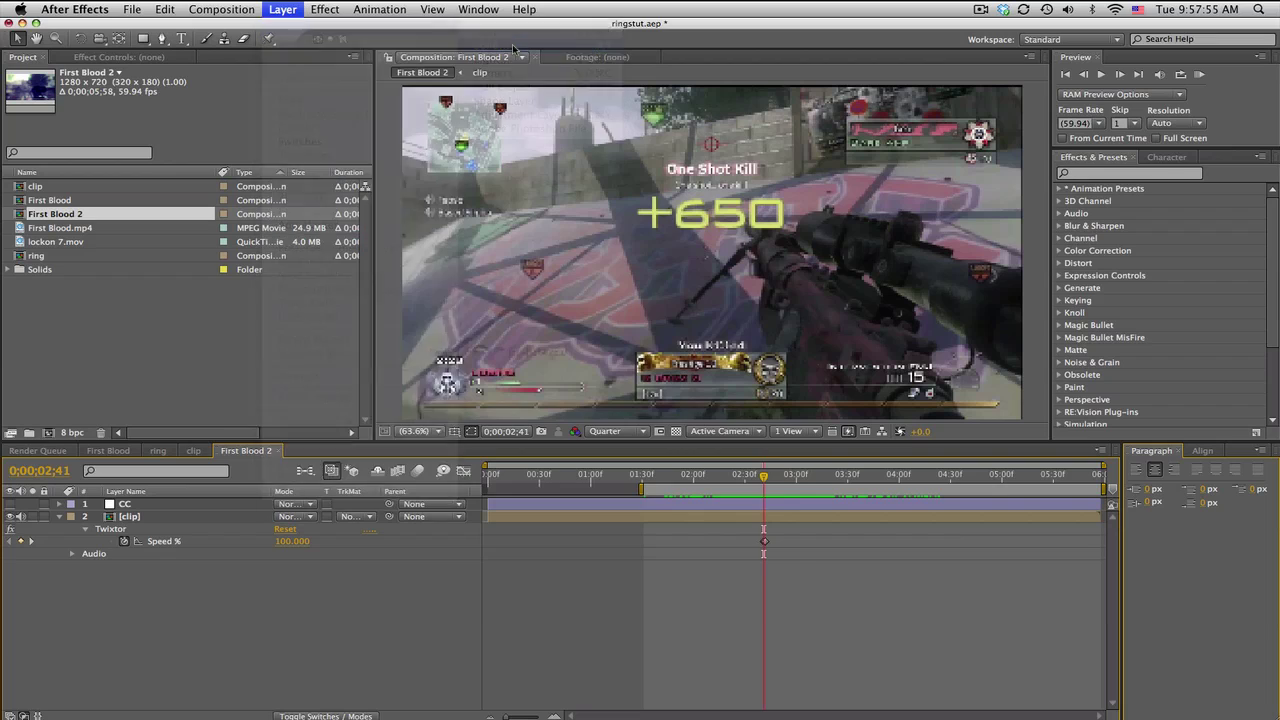
{"action": "key", "text": "Tab"}
{"action": "type", "text": "720"}
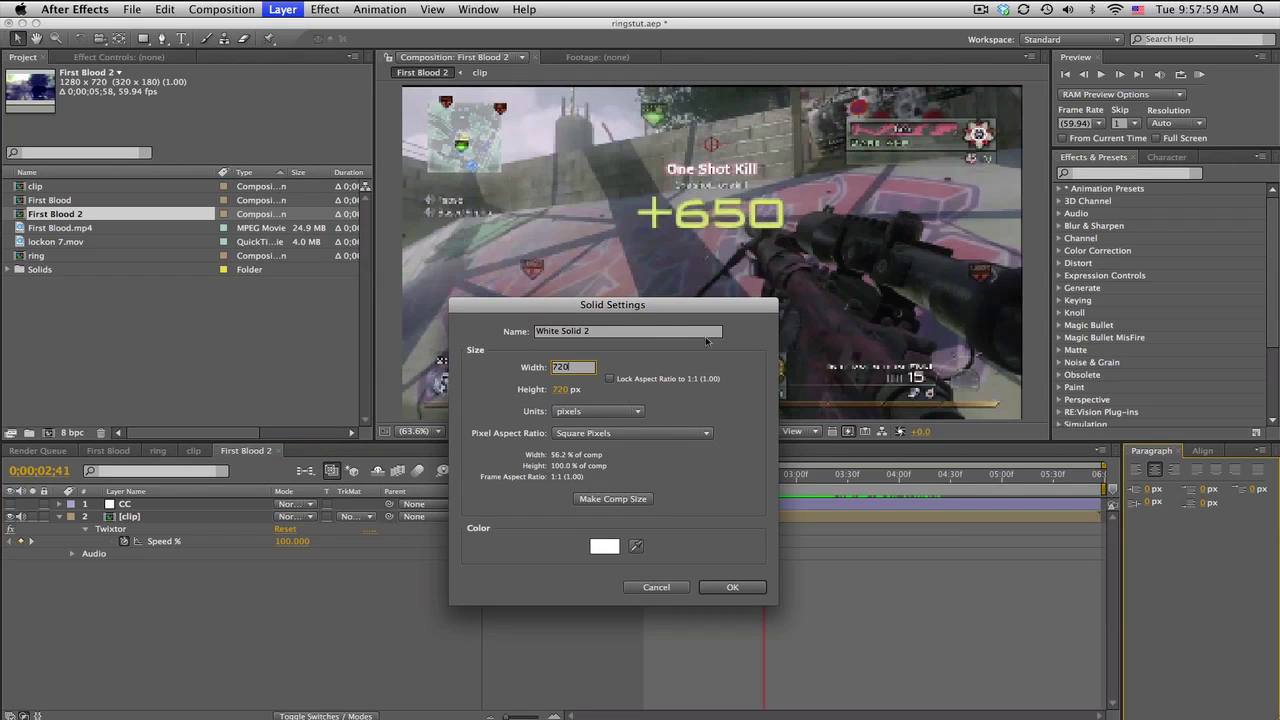
{"action": "key", "text": "shift+Tab"}
{"action": "type", "text": "ring"}
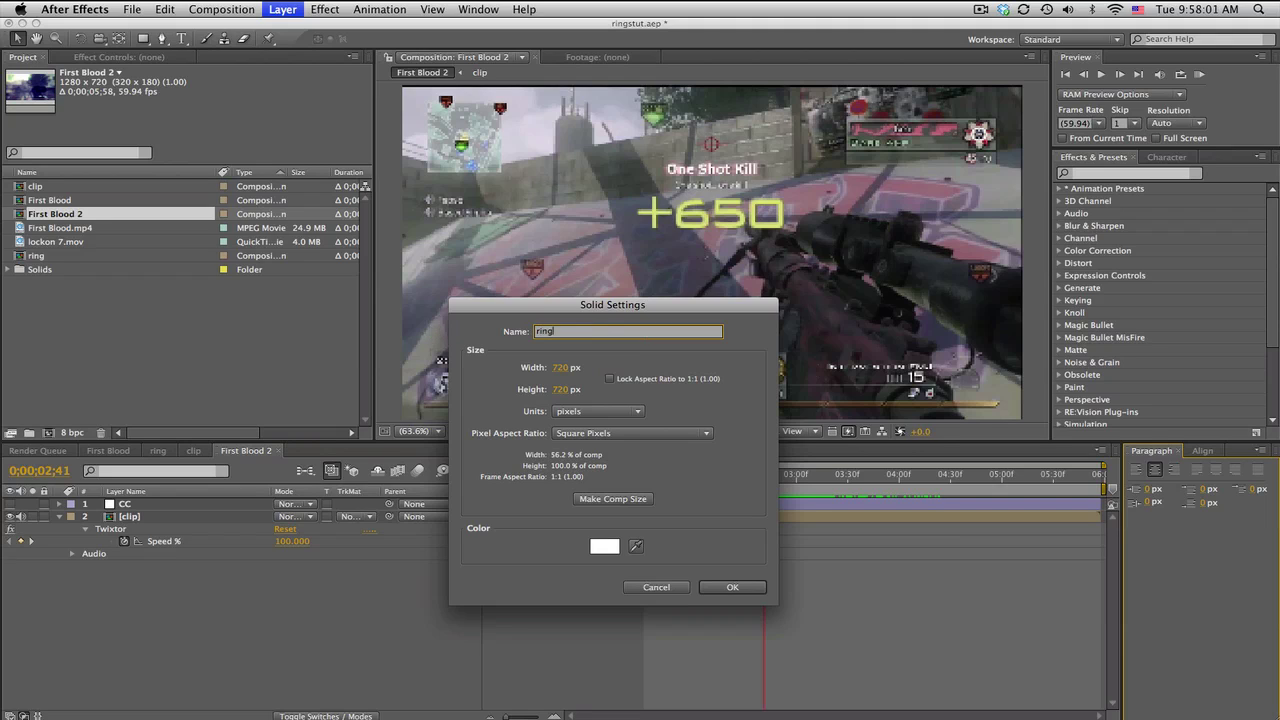
{"action": "type", "text": " 1"}
{"action": "left_click", "coordinate": [757, 588]}
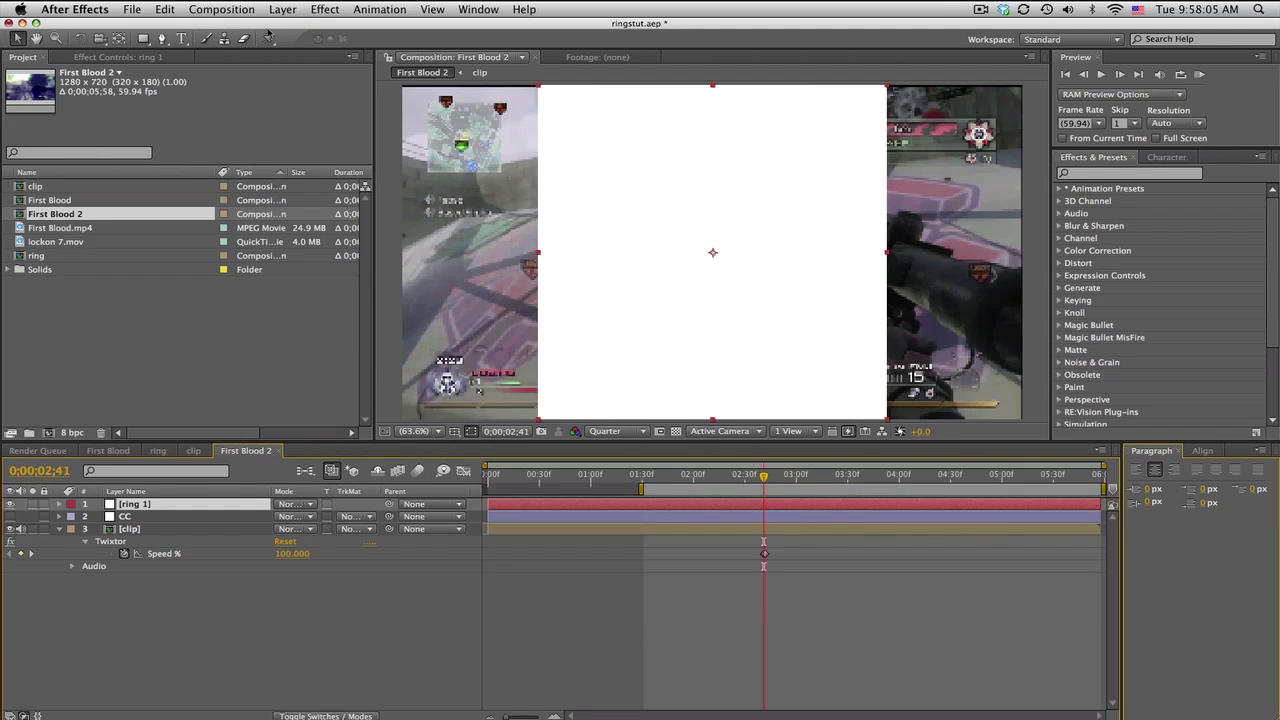
Add a full-size elliptical mask to the ring 1 solid so it forms a circle.
{"action": "left_click", "coordinate": [146, 42]}
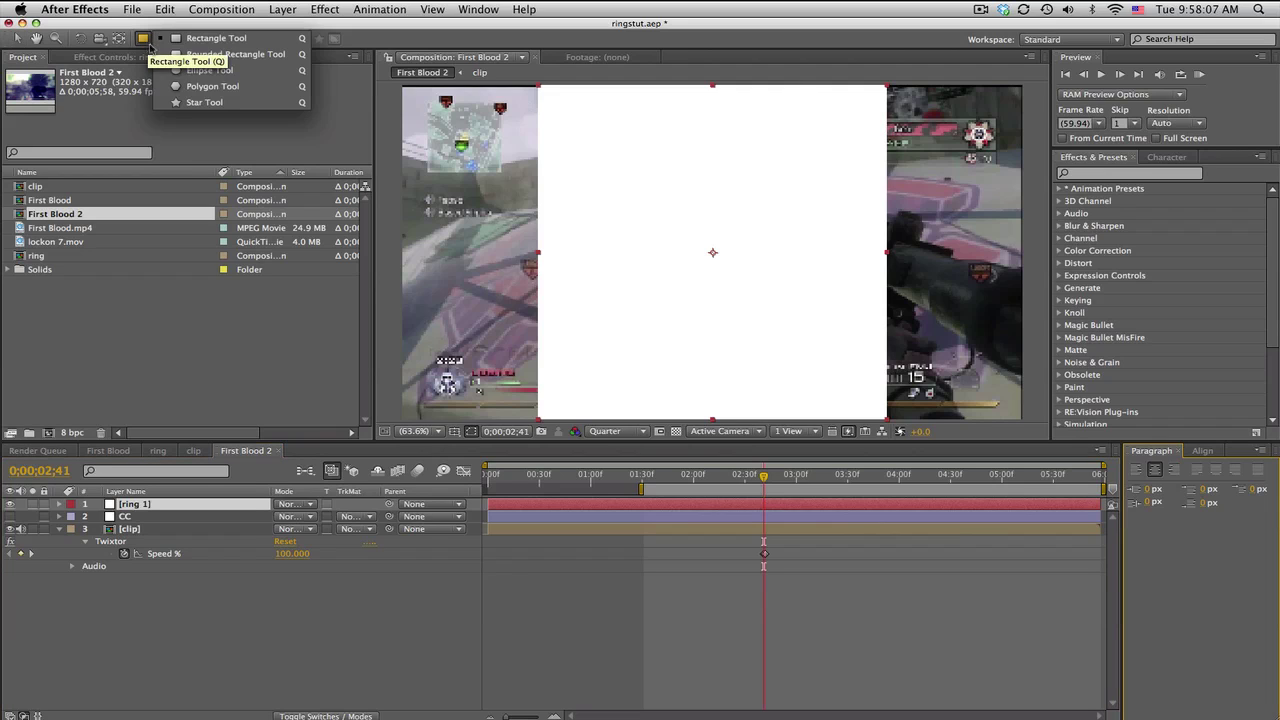
{"action": "left_click", "coordinate": [212, 70]}
{"action": "double_click", "coordinate": [143, 39]}
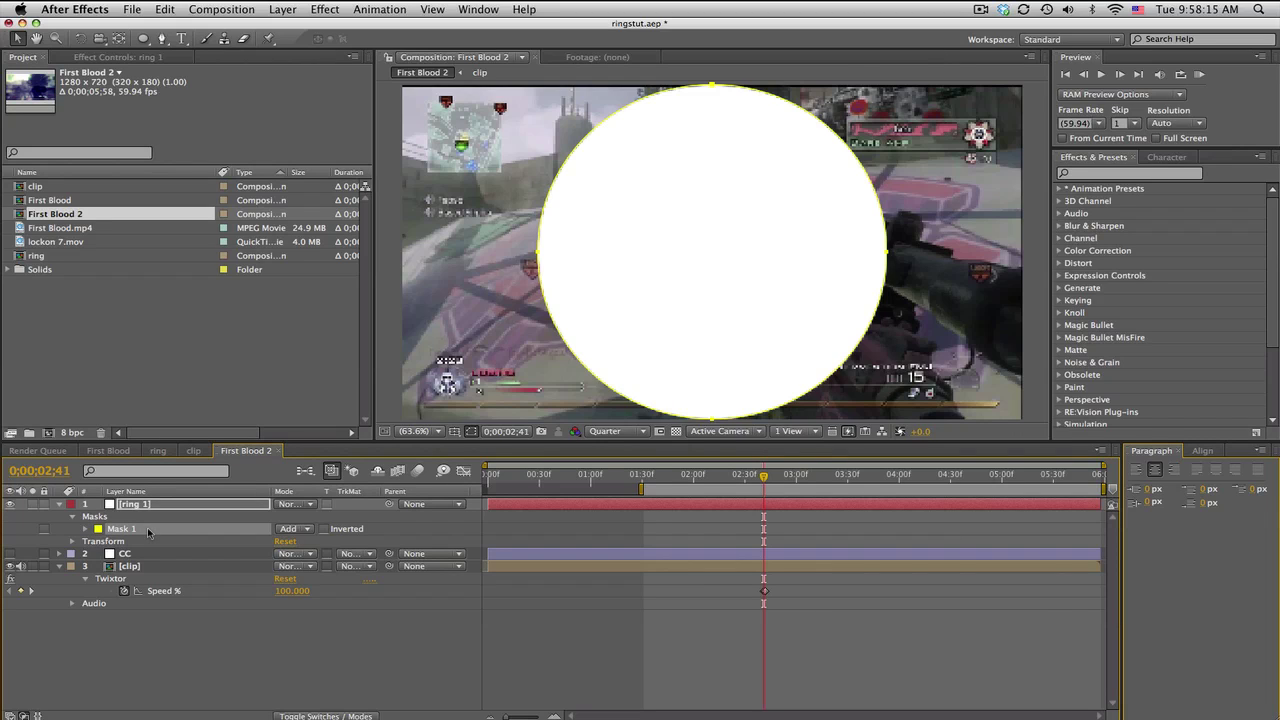
Duplicate the circular mask on ring 1 and set the copy's mode to Subtract.
{"action": "key", "text": "super+d"}
{"action": "left_click", "coordinate": [288, 541]}
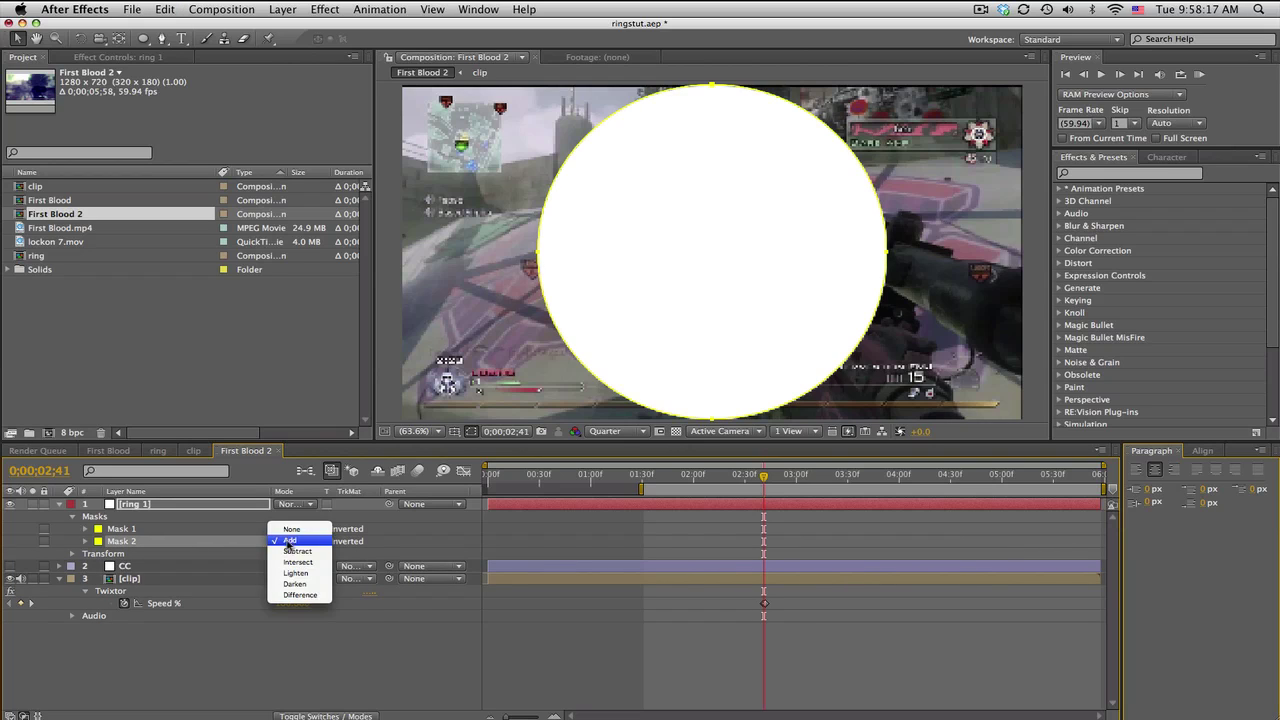
{"action": "left_click", "coordinate": [290, 554]}
Set the Mask Expansion of the subtracting Mask 2 to -60 pixels to cut out the ring's center.
{"action": "left_click", "coordinate": [84, 541]}
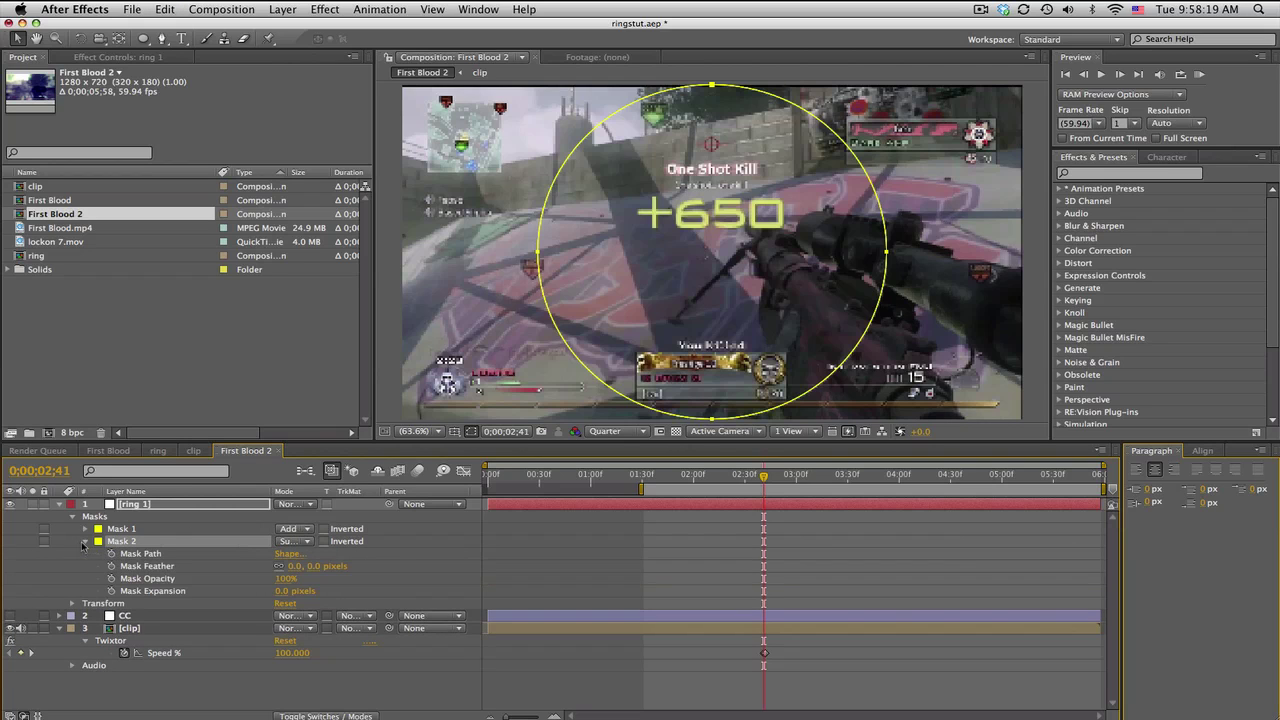
{"action": "left_click_drag", "start_coordinate": [295, 591], "coordinate": [238, 593]}
{"action": "left_click", "coordinate": [289, 591]}
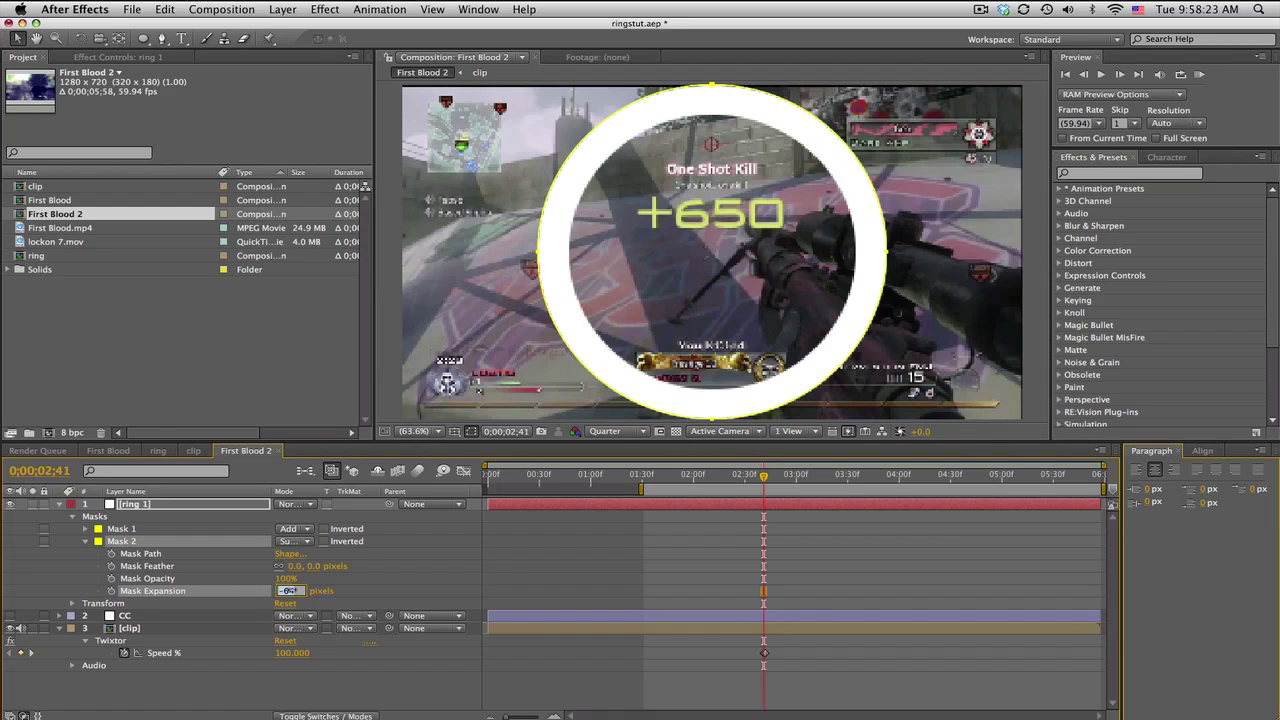
{"action": "type", "text": "-60"}
{"action": "key", "text": "Return"}
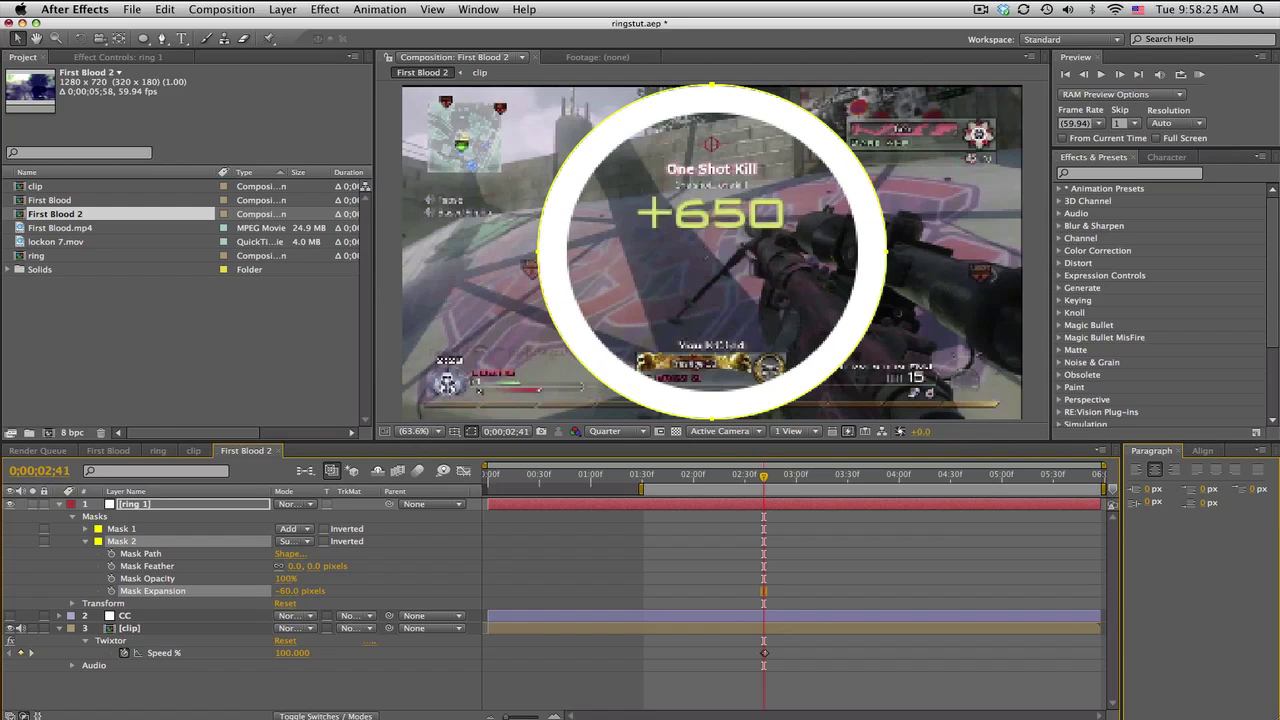
{"action": "left_click", "coordinate": [524, 589]}
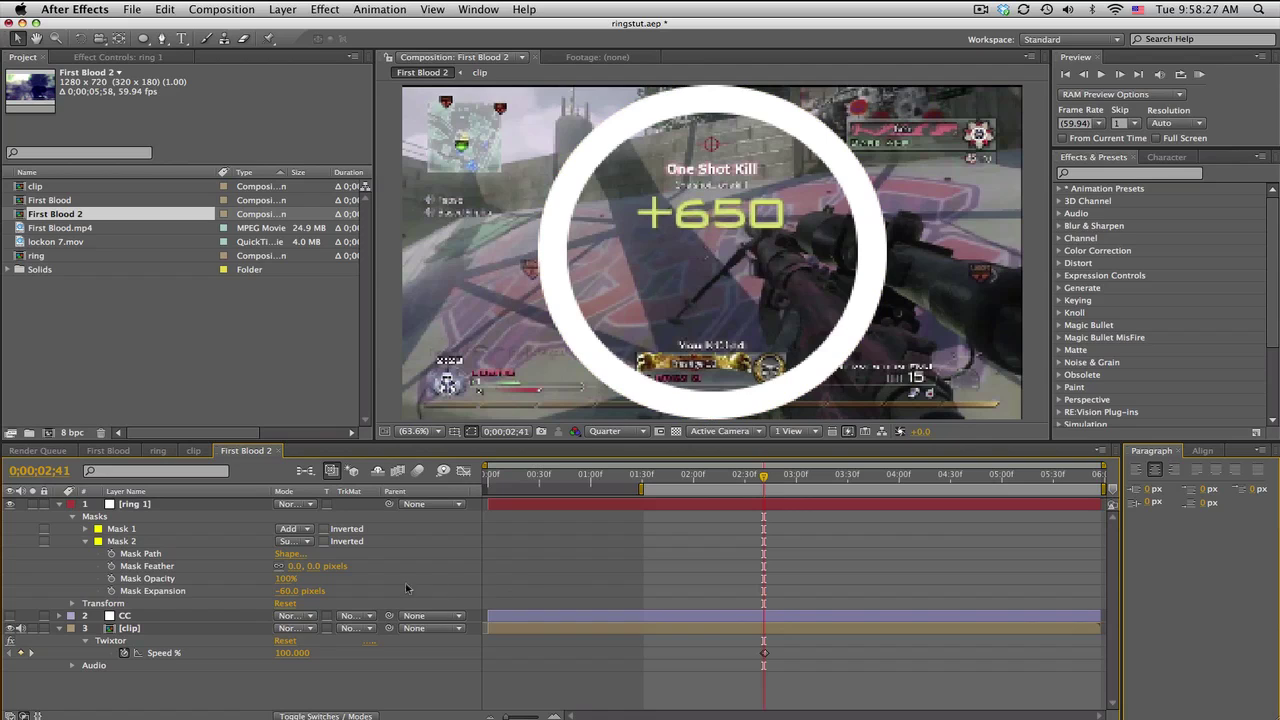
Find the Fill effect and apply it to the ring 1 layer.
{"action": "left_click", "coordinate": [1150, 173]}
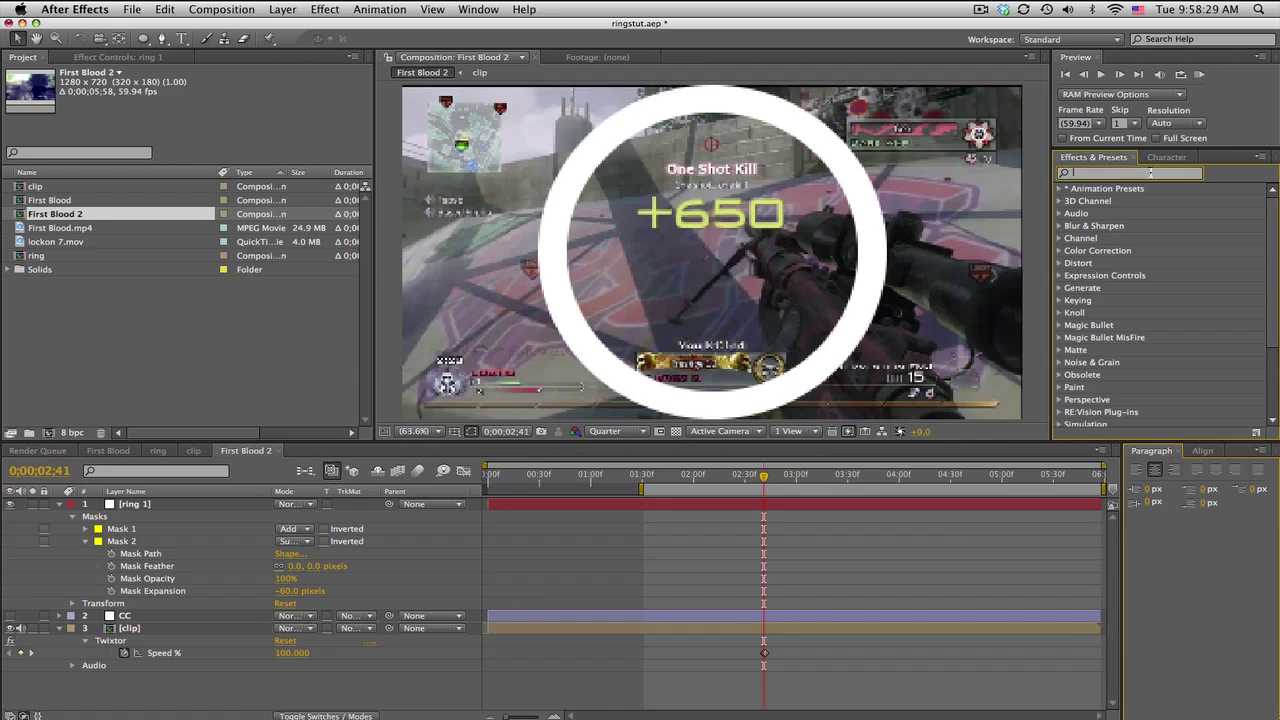
{"action": "type", "text": "fill"}
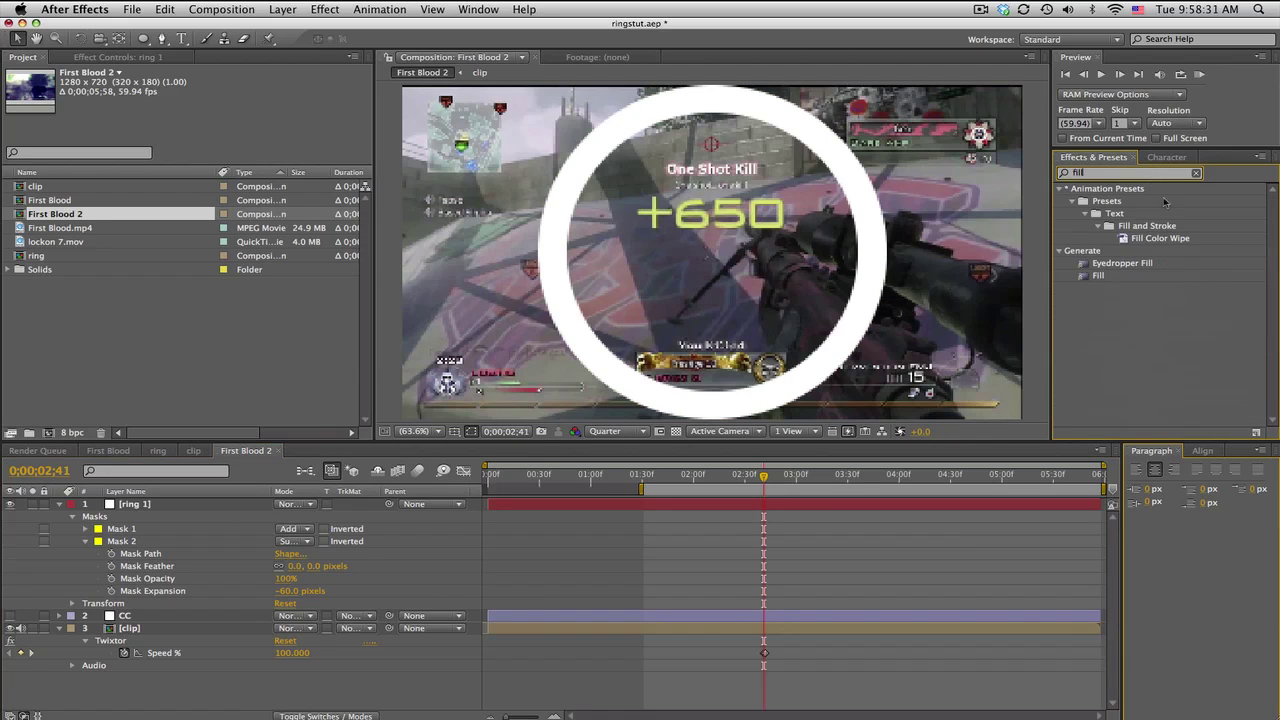
{"action": "left_click_drag", "start_coordinate": [1100, 277], "coordinate": [227, 507]}
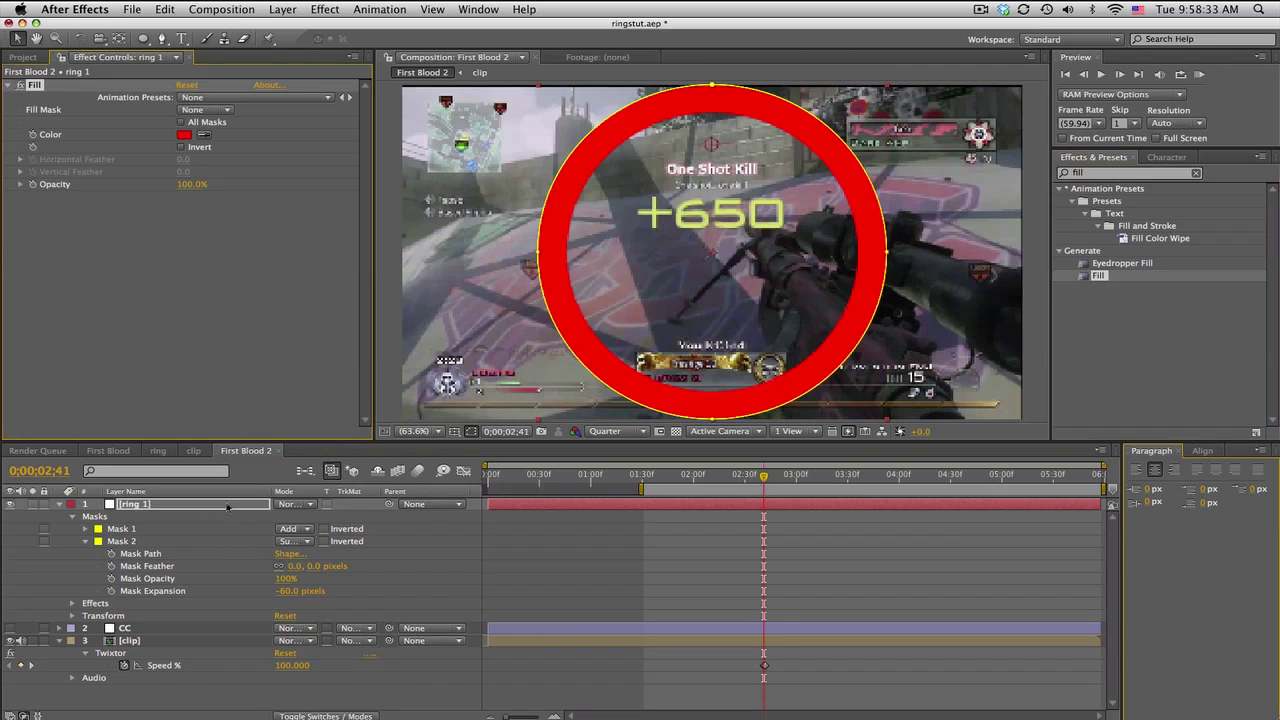
Change the ring's Fill color to the muted cyan blue 29A9C9.
{"action": "left_click", "coordinate": [182, 134]}
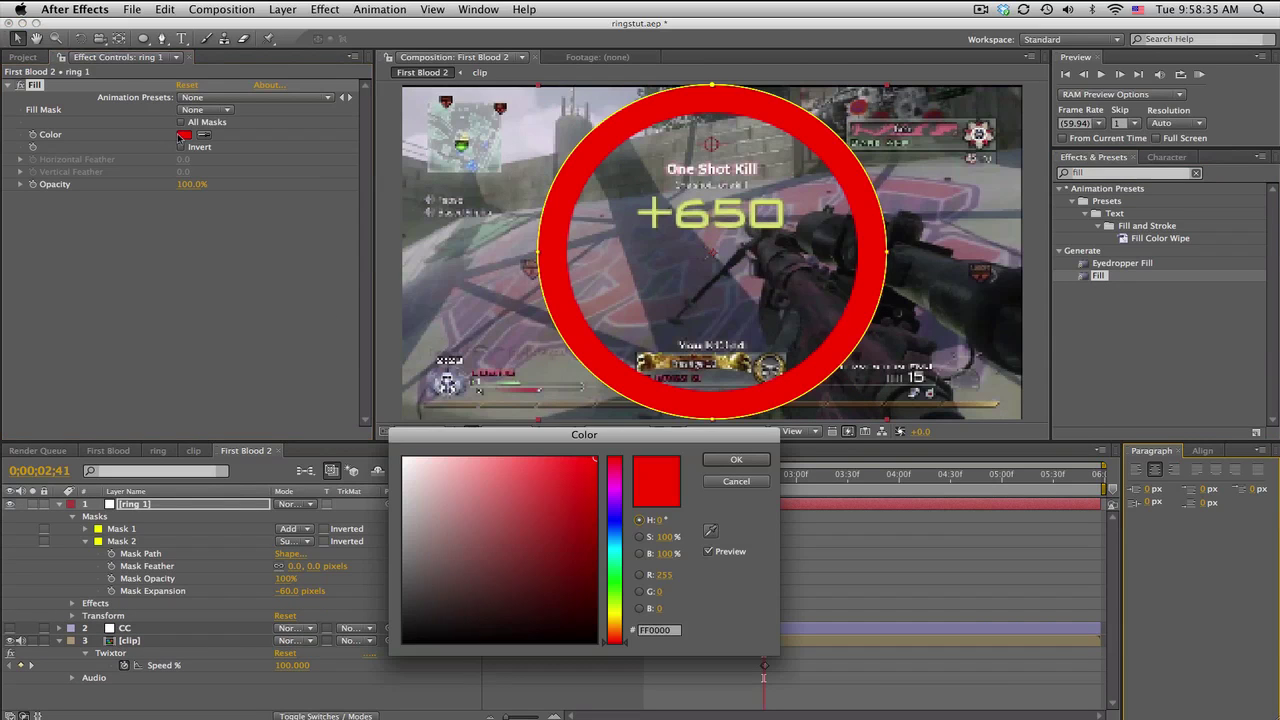
{"action": "left_click", "coordinate": [619, 550]}
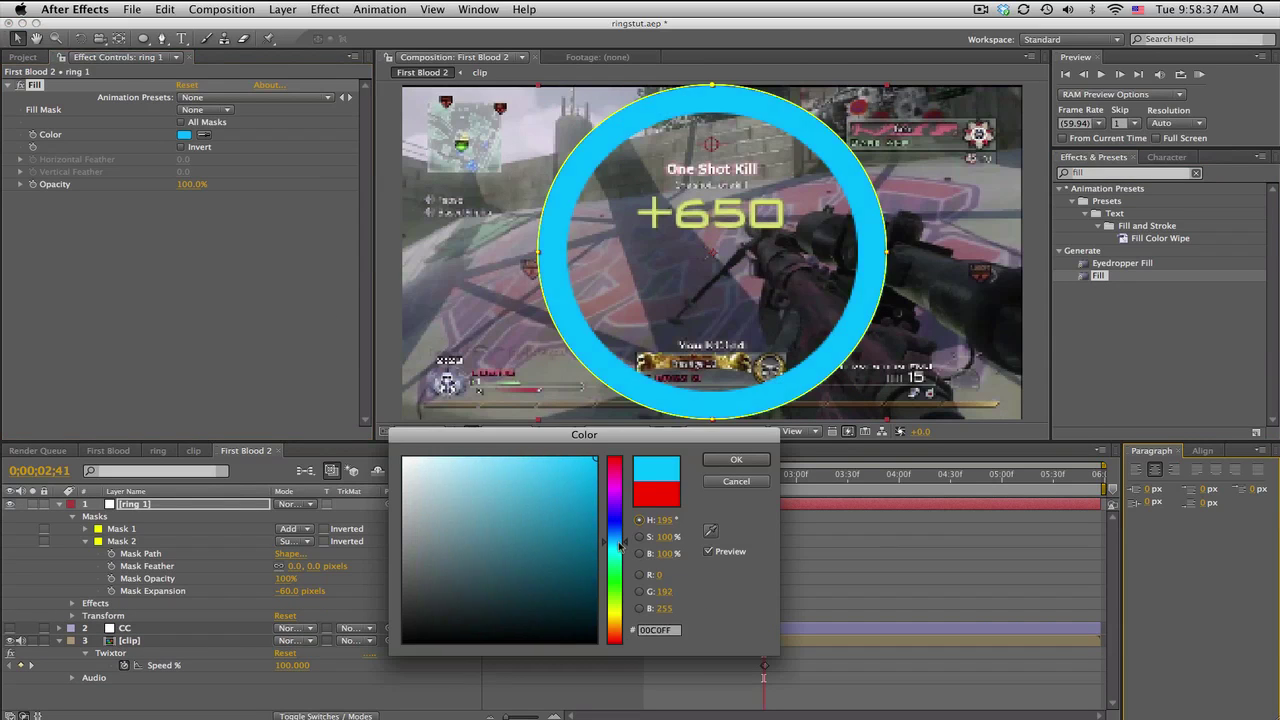
{"action": "left_click_drag", "start_coordinate": [619, 550], "coordinate": [619, 547]}
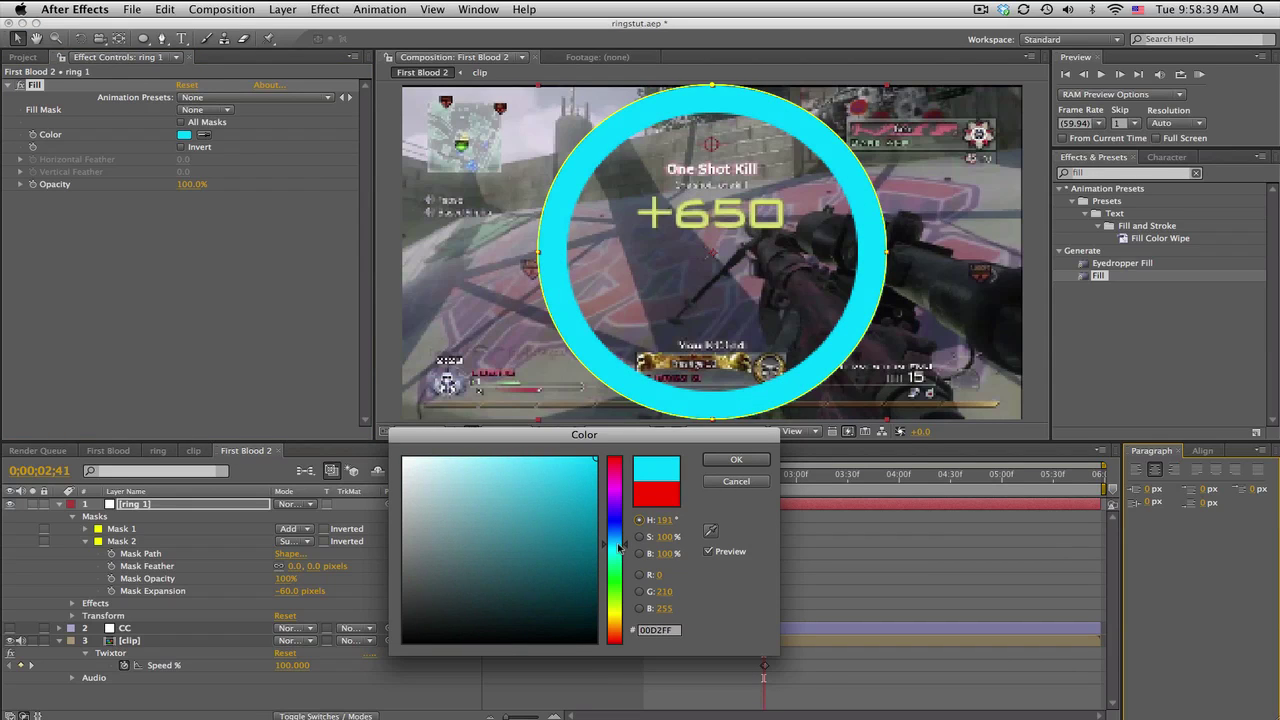
{"action": "left_click", "coordinate": [590, 461]}
{"action": "left_click_drag", "start_coordinate": [590, 461], "coordinate": [557, 497]}
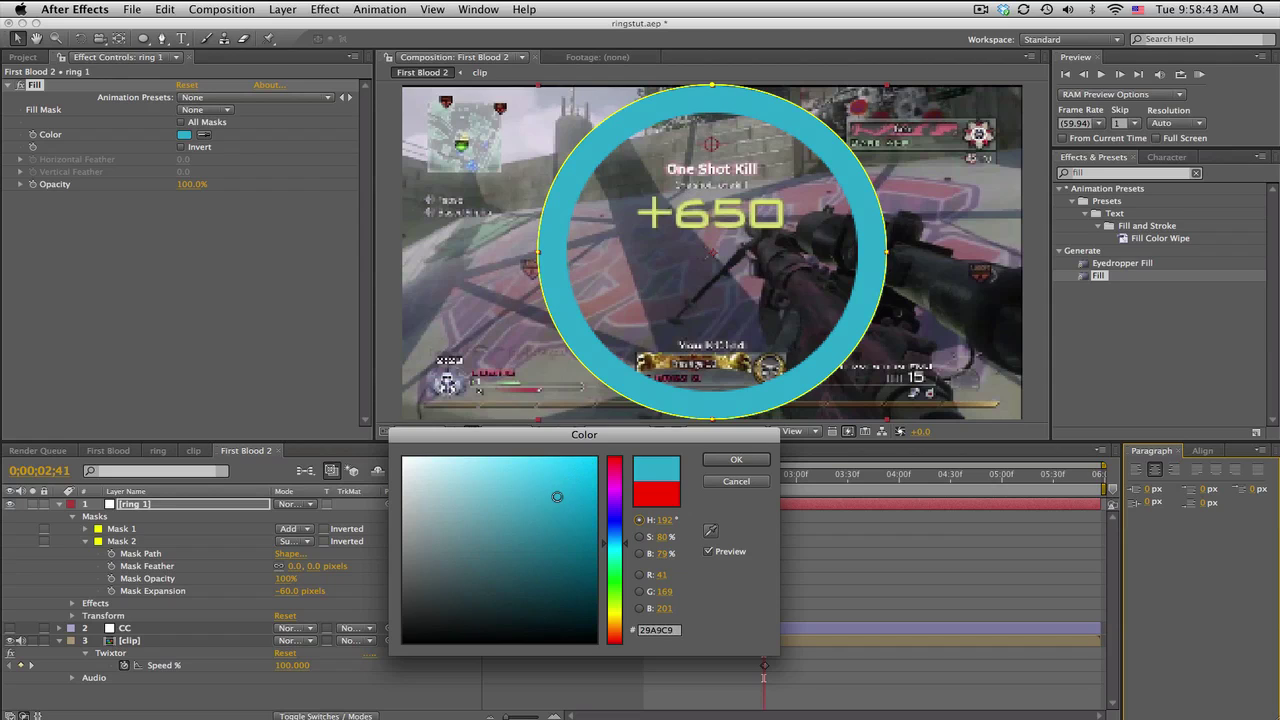
{"action": "left_click", "coordinate": [730, 460]}
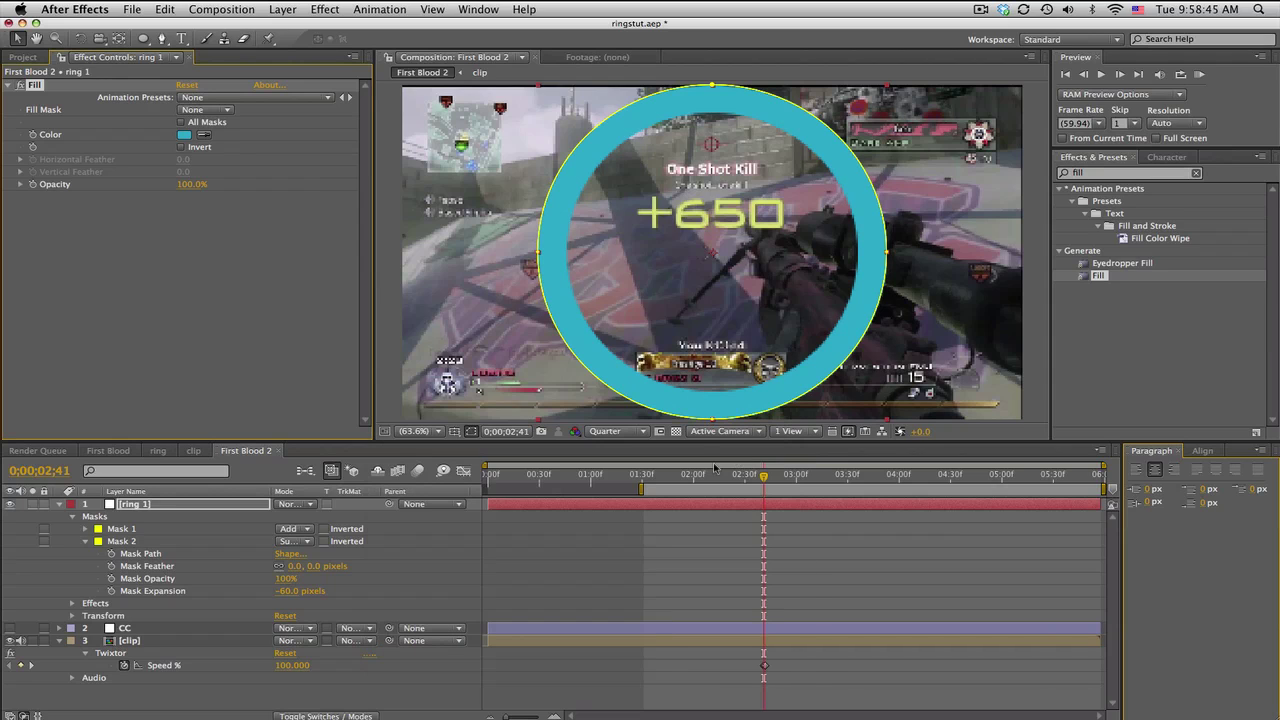
Set the ring 1 layer's blending mode to Add and readjust its Fill color to a darker, muted cyan.
{"action": "left_click", "coordinate": [313, 503]}
{"action": "left_click", "coordinate": [295, 618]}
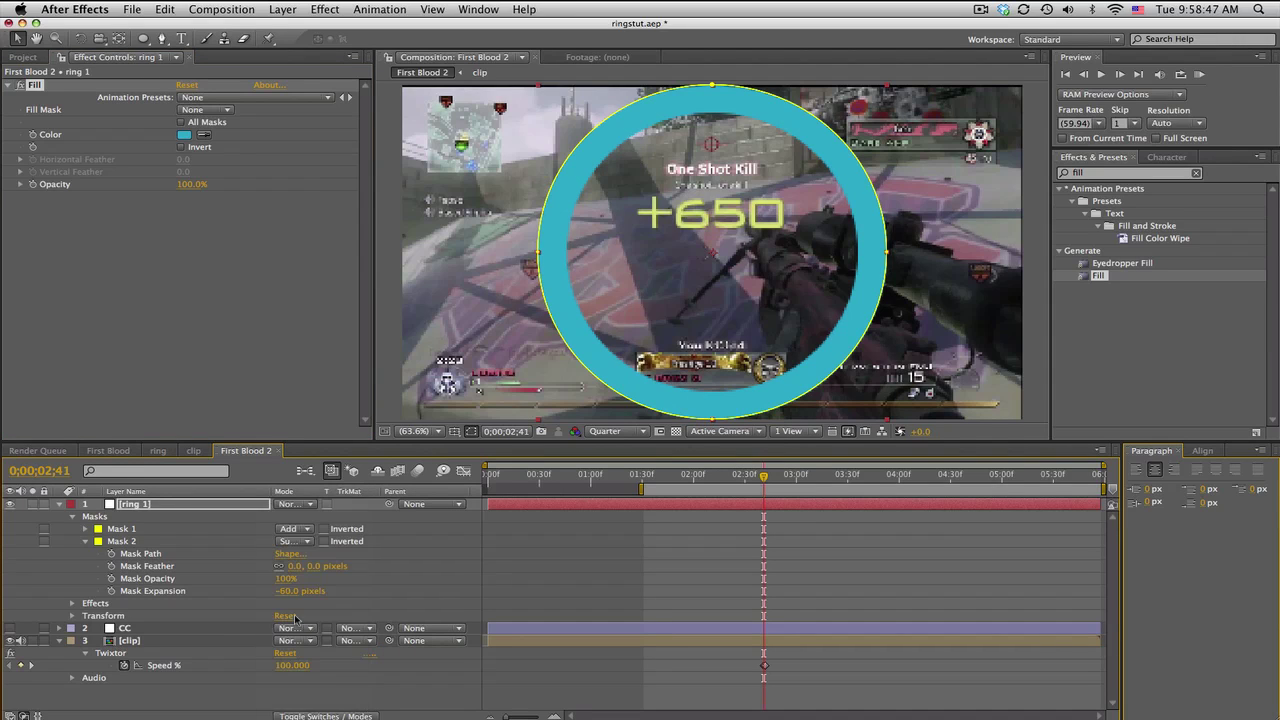
{"action": "left_click", "coordinate": [186, 135]}
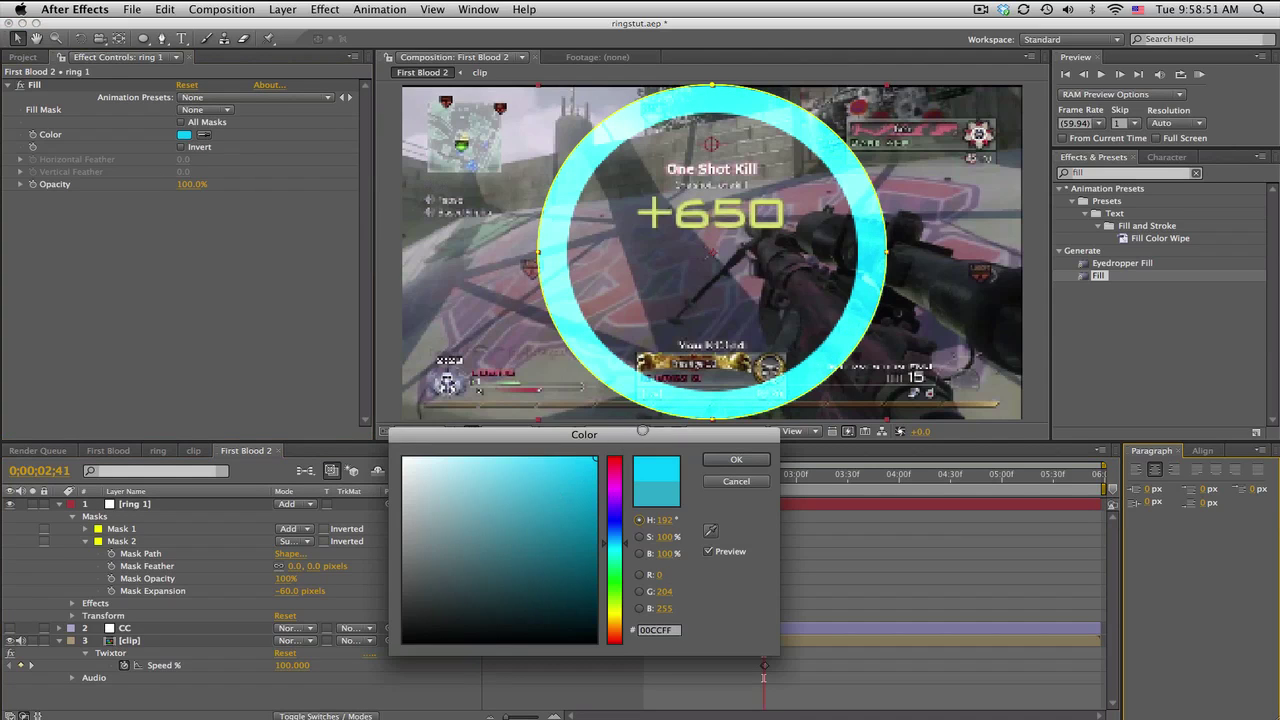
{"action": "left_click_drag", "start_coordinate": [570, 480], "coordinate": [555, 501]}
{"action": "left_click", "coordinate": [736, 459]}
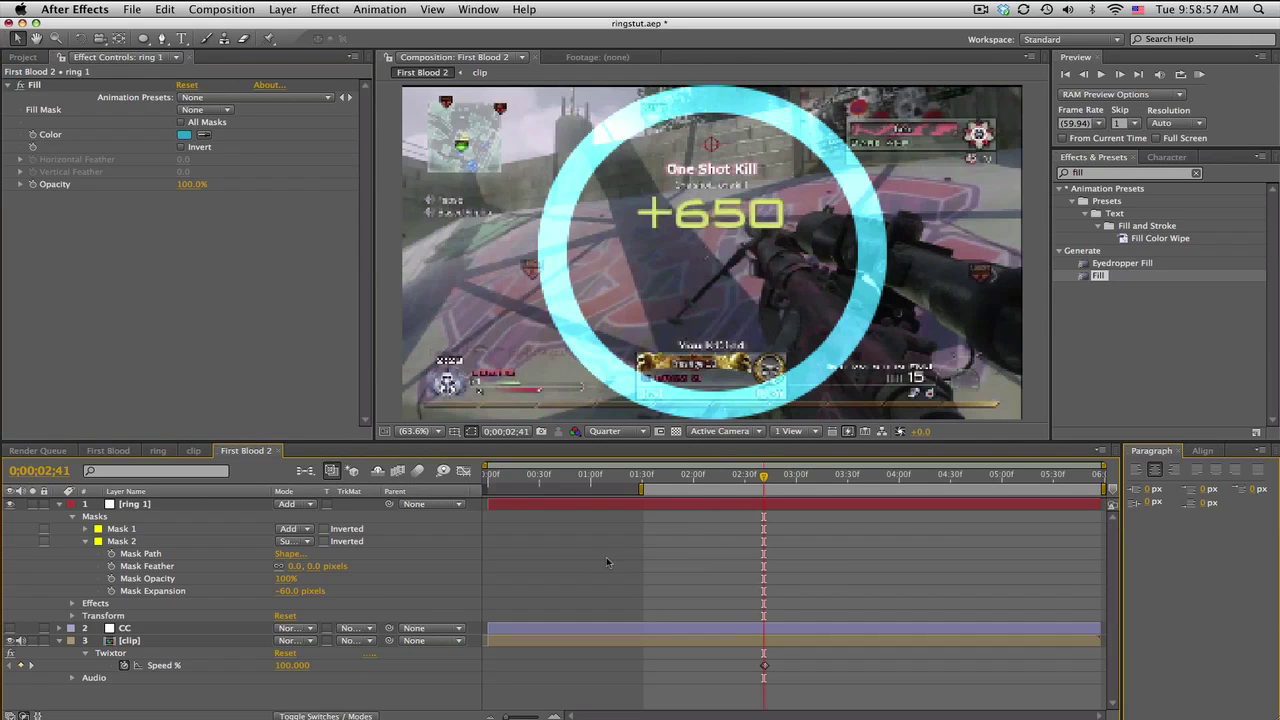
Duplicate the ring 1 layer and turn both ring layers into 3D layers.
{"action": "left_click", "coordinate": [158, 504]}
{"action": "key", "text": "super+d"}
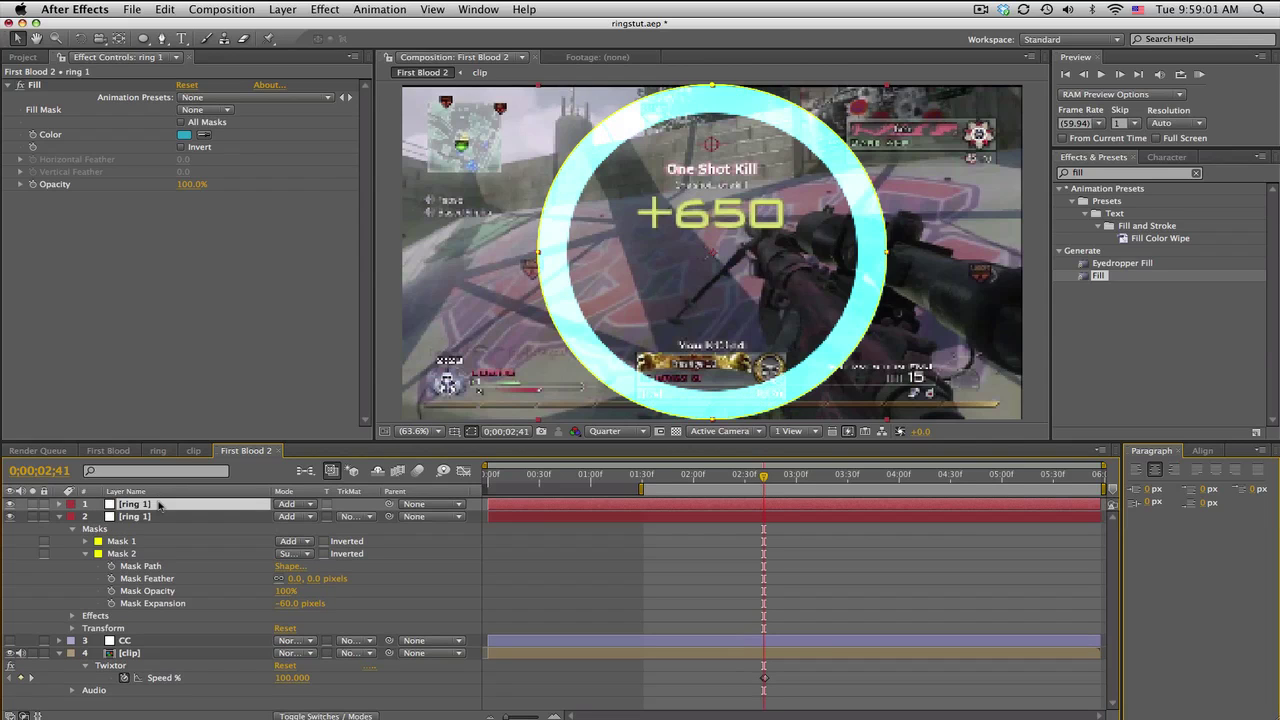
{"action": "key", "text": "p"}
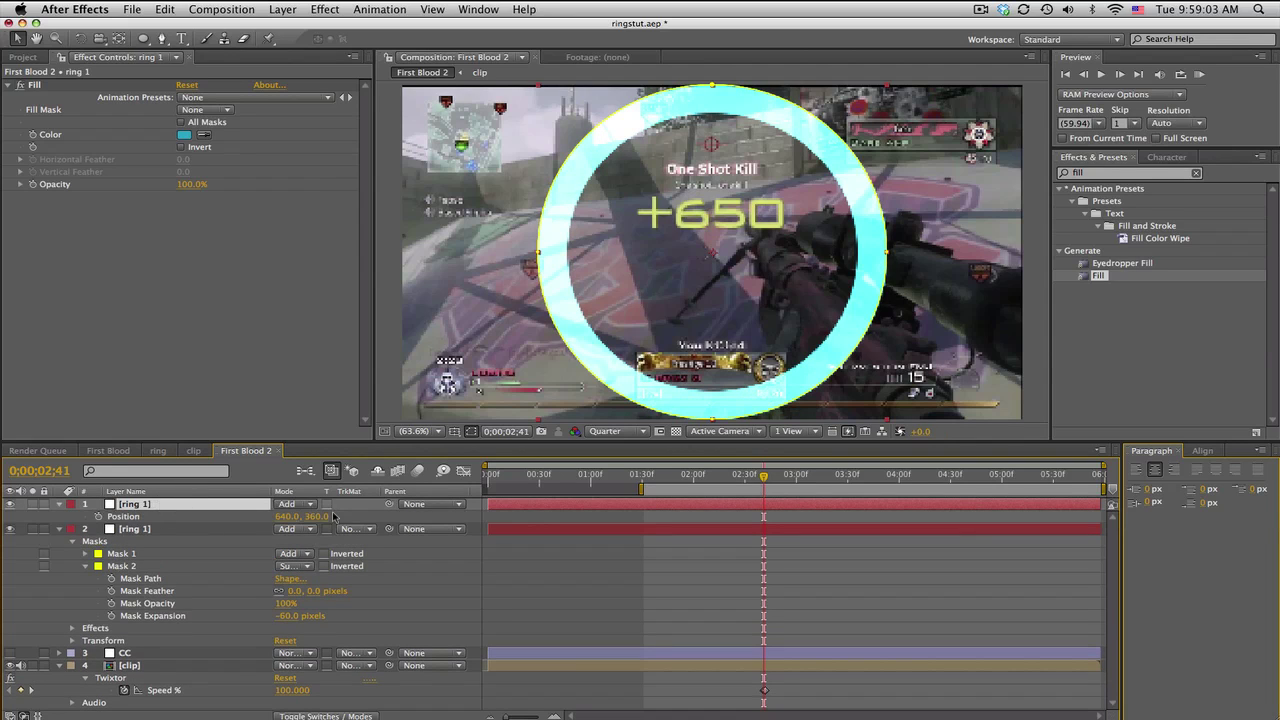
{"action": "key", "text": "F4"}
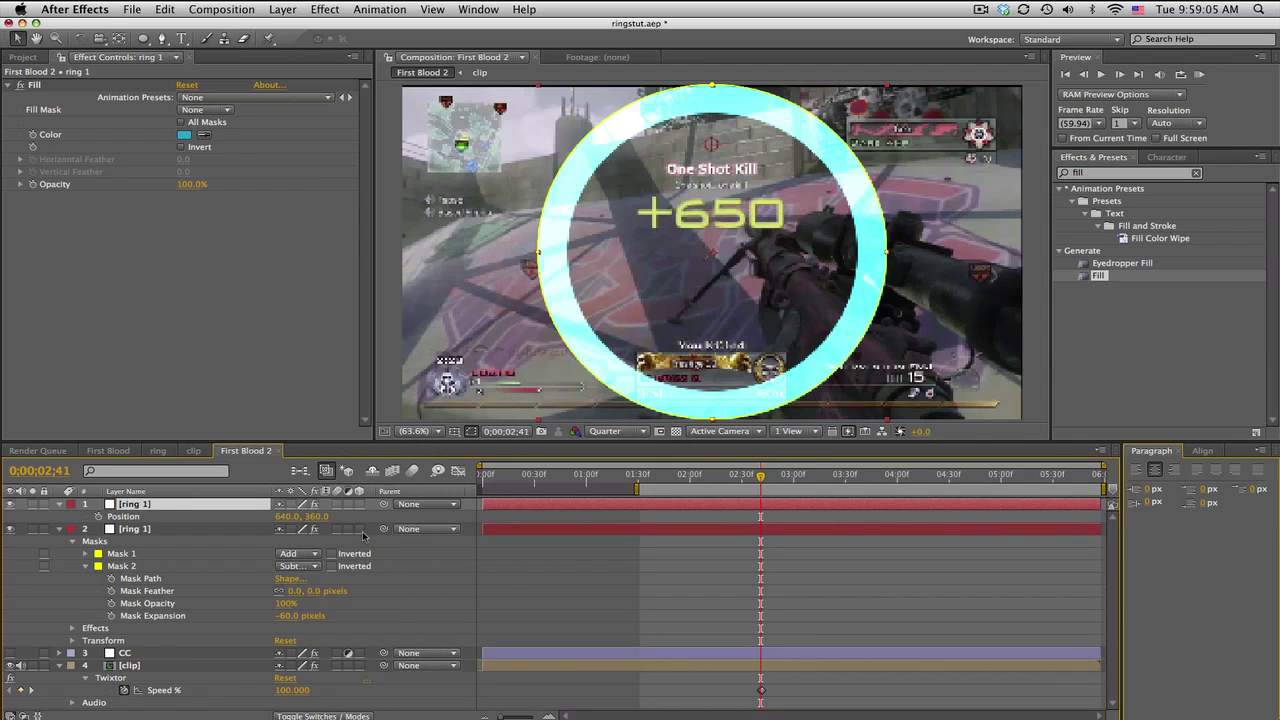
{"action": "left_click", "coordinate": [360, 530]}
{"action": "left_click", "coordinate": [360, 504]}
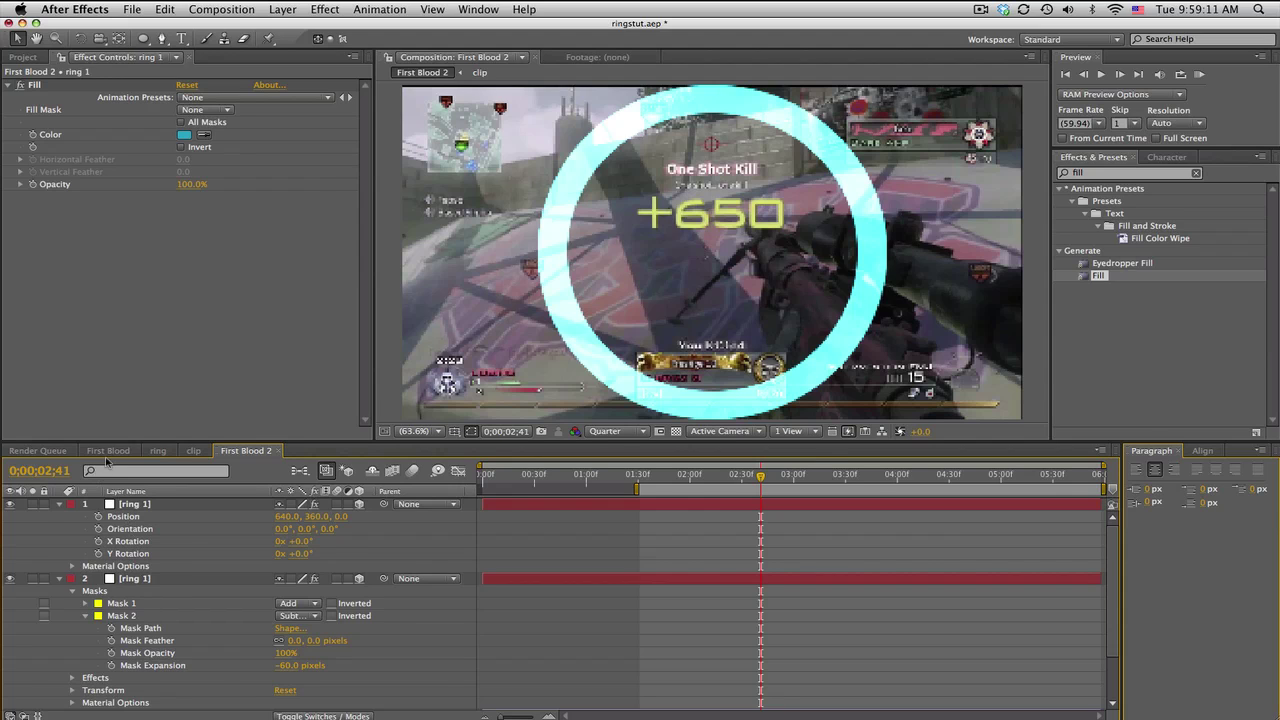
Check the finished ring in the First Blood composition, and rename the upper ring layer in First Blood 2 as ring 2.
{"action": "left_click", "coordinate": [108, 450]}
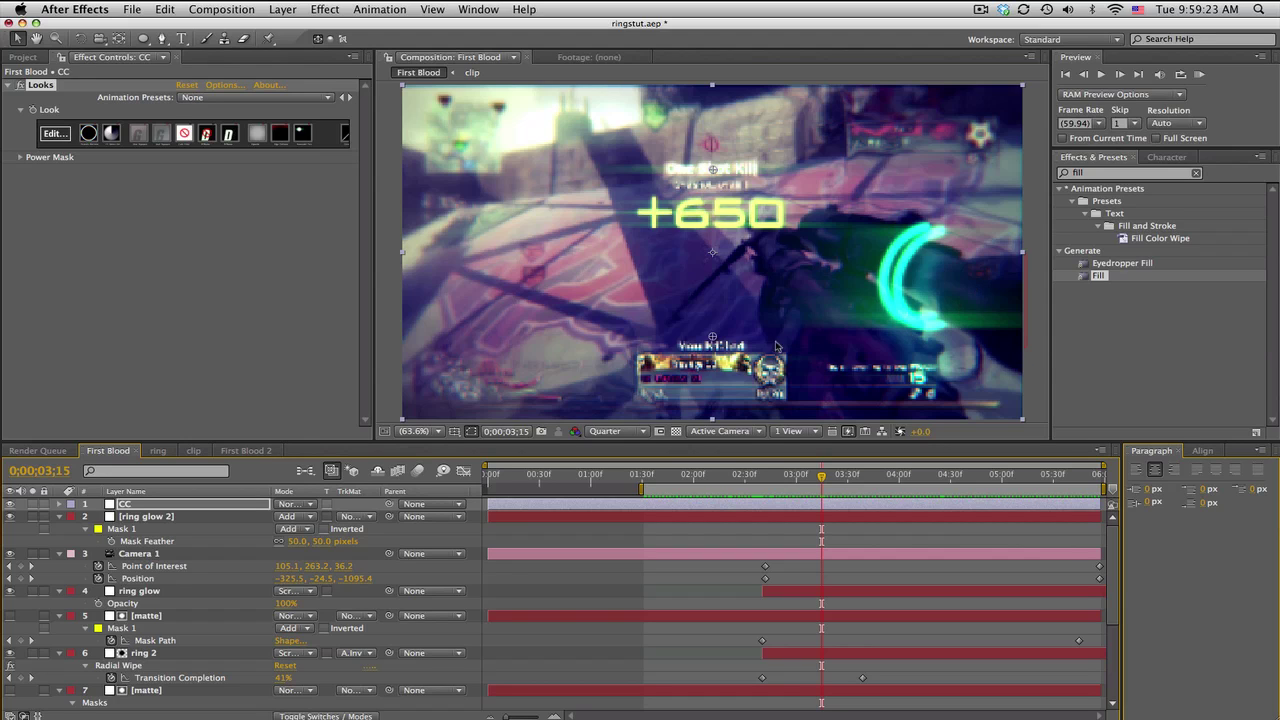
{"action": "left_click", "coordinate": [246, 451]}
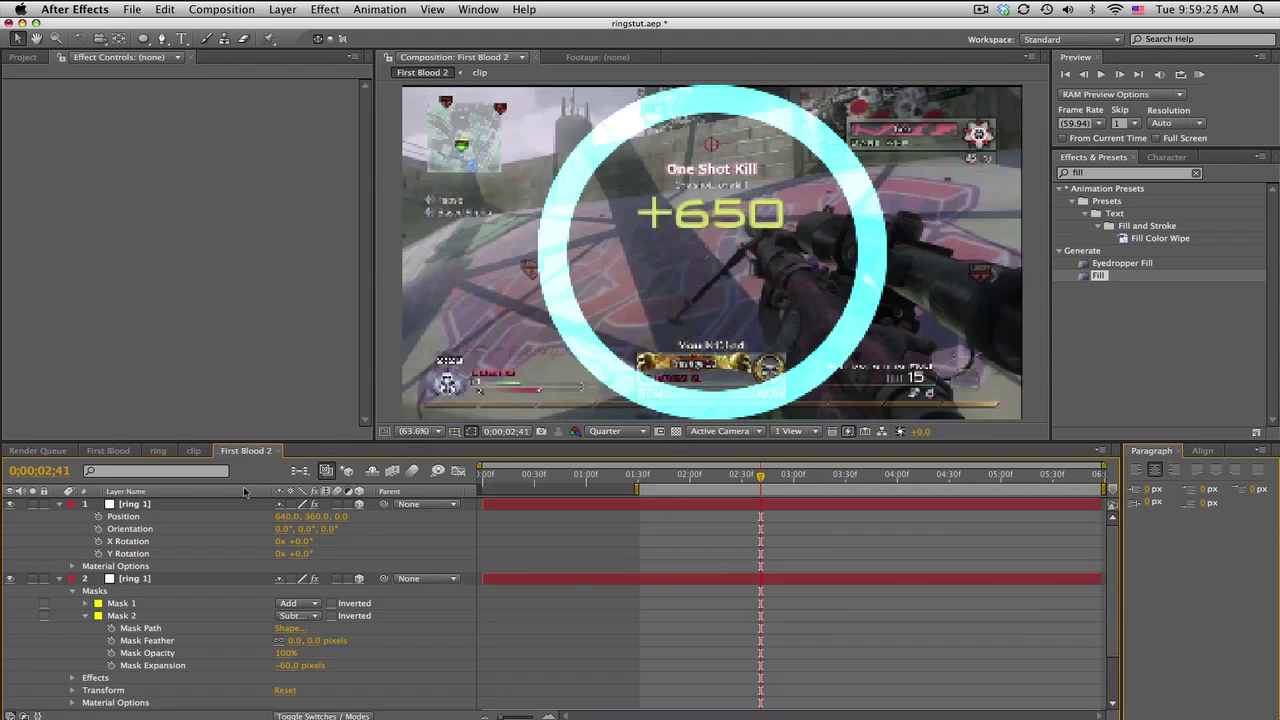
{"action": "left_click", "coordinate": [200, 505]}
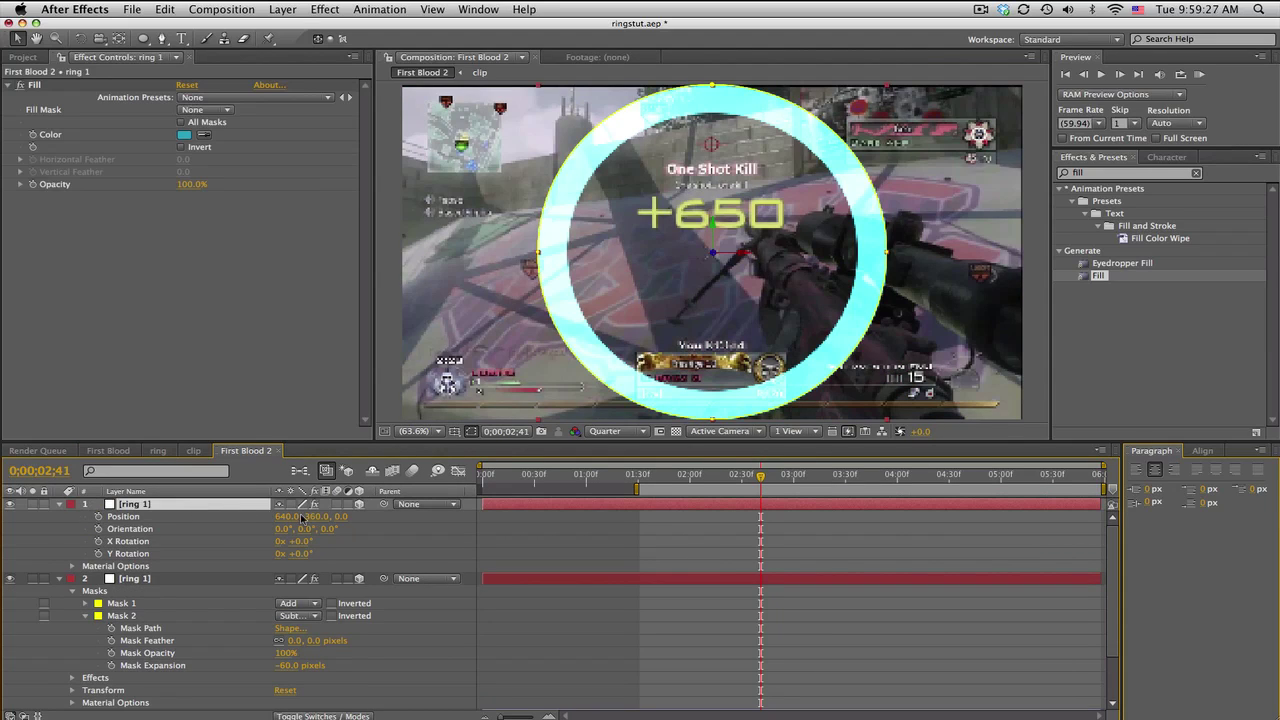
{"action": "key", "text": "Return"}
{"action": "type", "text": "ring "}
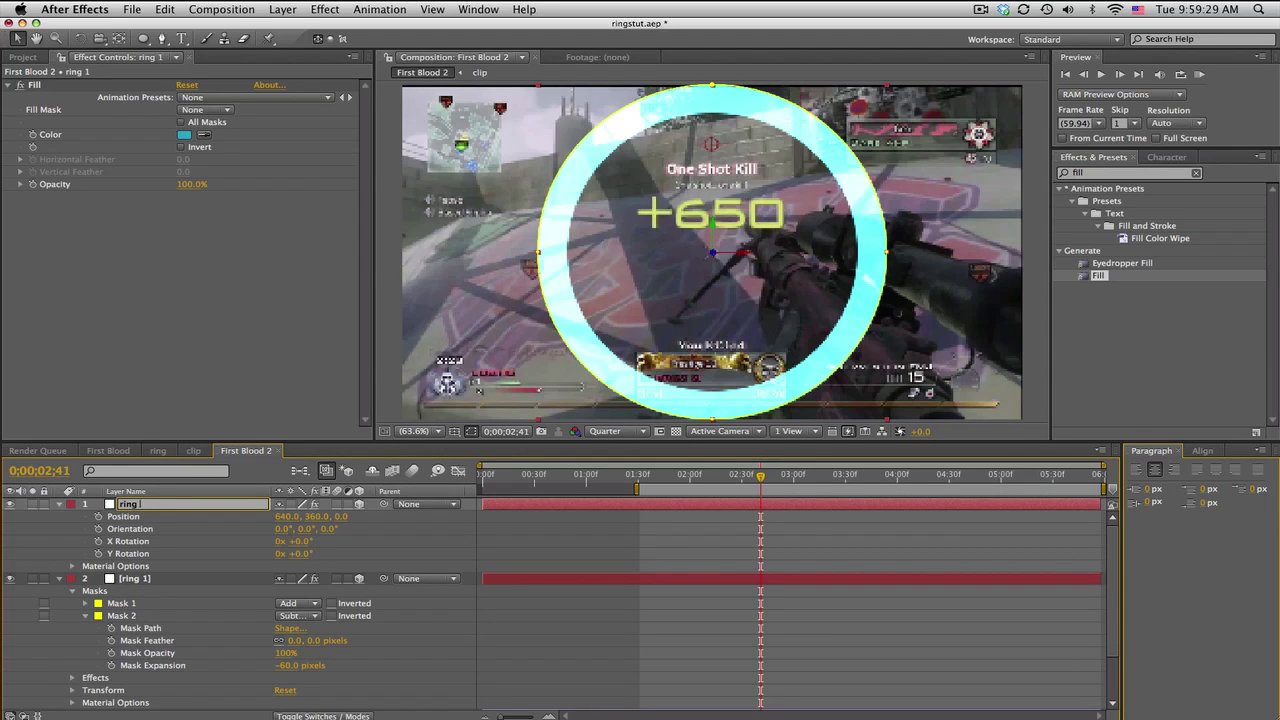
{"action": "type", "text": "2"}
{"action": "key", "text": "Return"}
Set the Z Position of the ring 2 layer to 100 to offset it in depth from ring 1.
{"action": "left_click_drag", "start_coordinate": [341, 516], "coordinate": [440, 516]}
{"action": "left_click", "coordinate": [346, 516]}
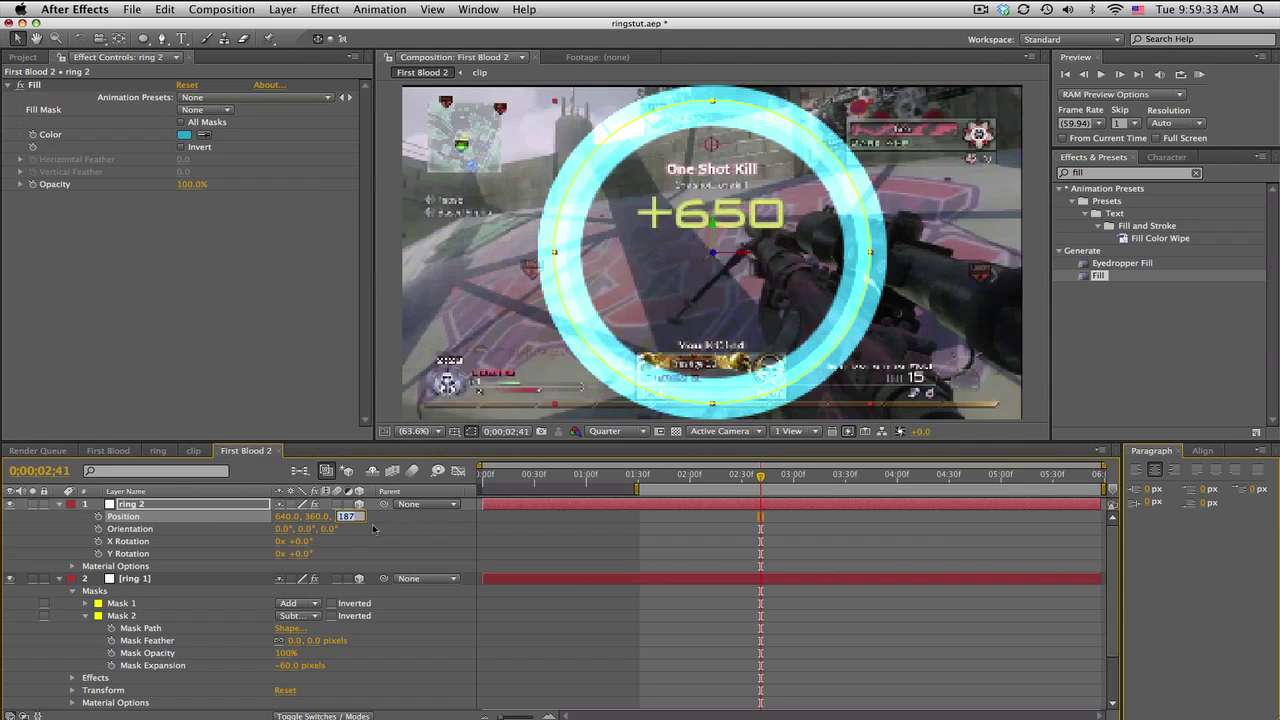
{"action": "type", "text": "100"}
{"action": "key", "text": "Return"}
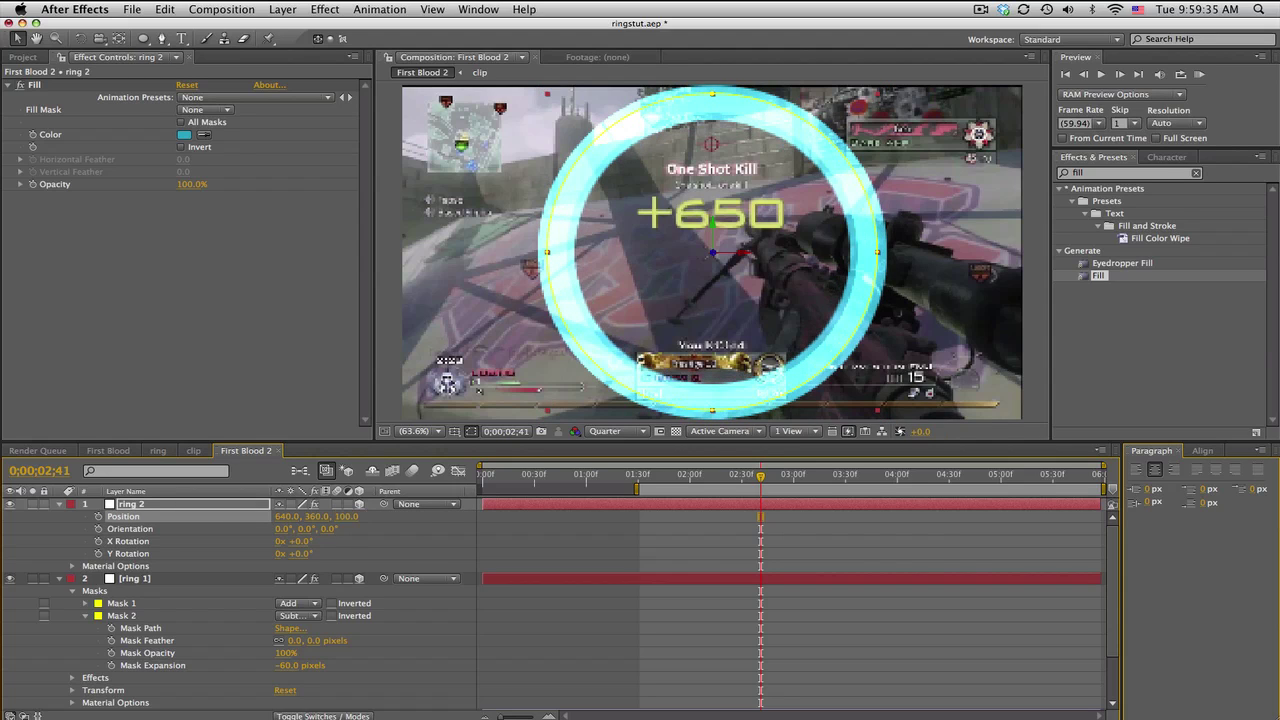
{"action": "left_click", "coordinate": [497, 529]}
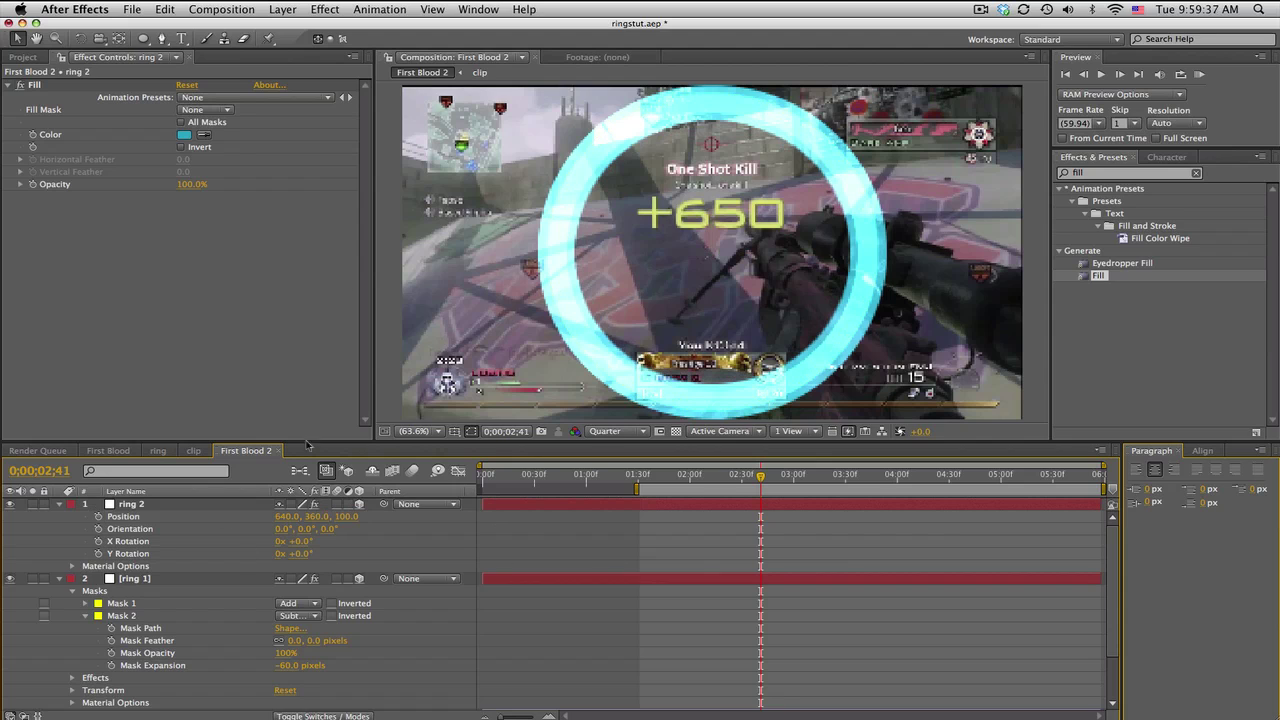
Add a new camera with the 35mm preset and collapse the properties of the ring and clip layers.
{"action": "left_click", "coordinate": [283, 9]}
{"action": "mouse_move", "coordinate": [281, 31]}
{"action": "left_click", "coordinate": [498, 73]}
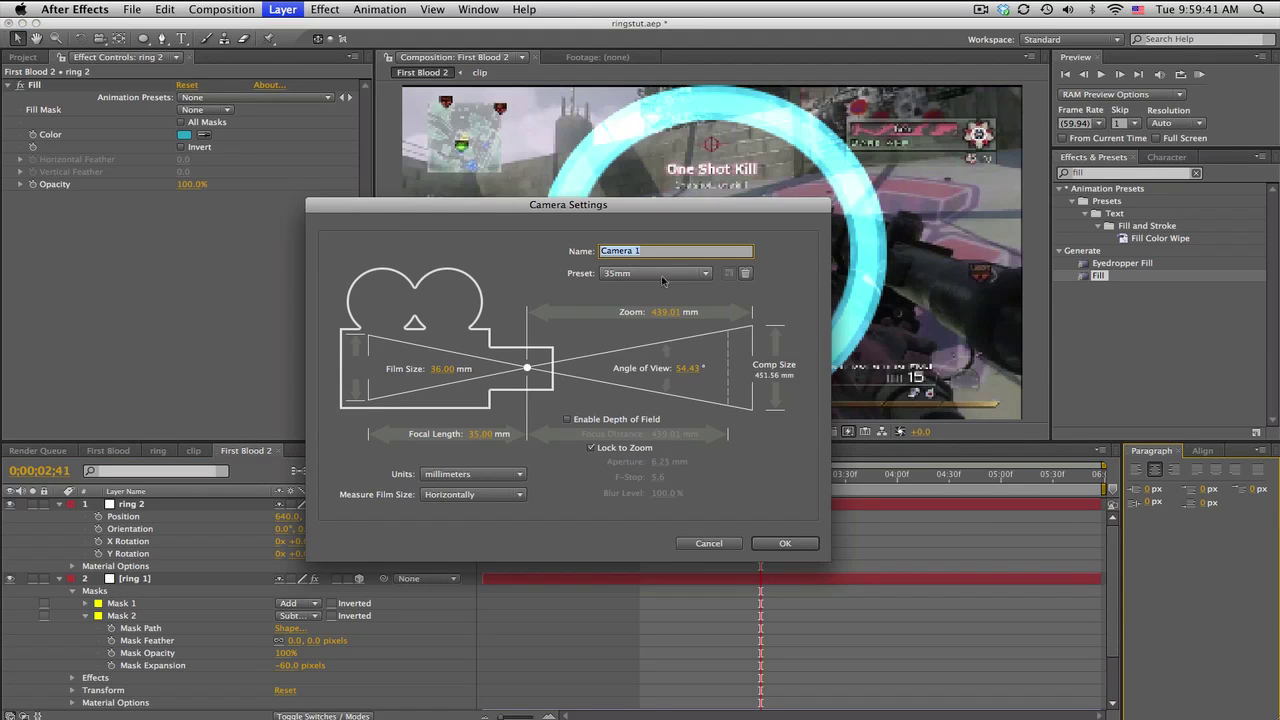
{"action": "left_click", "coordinate": [771, 543]}
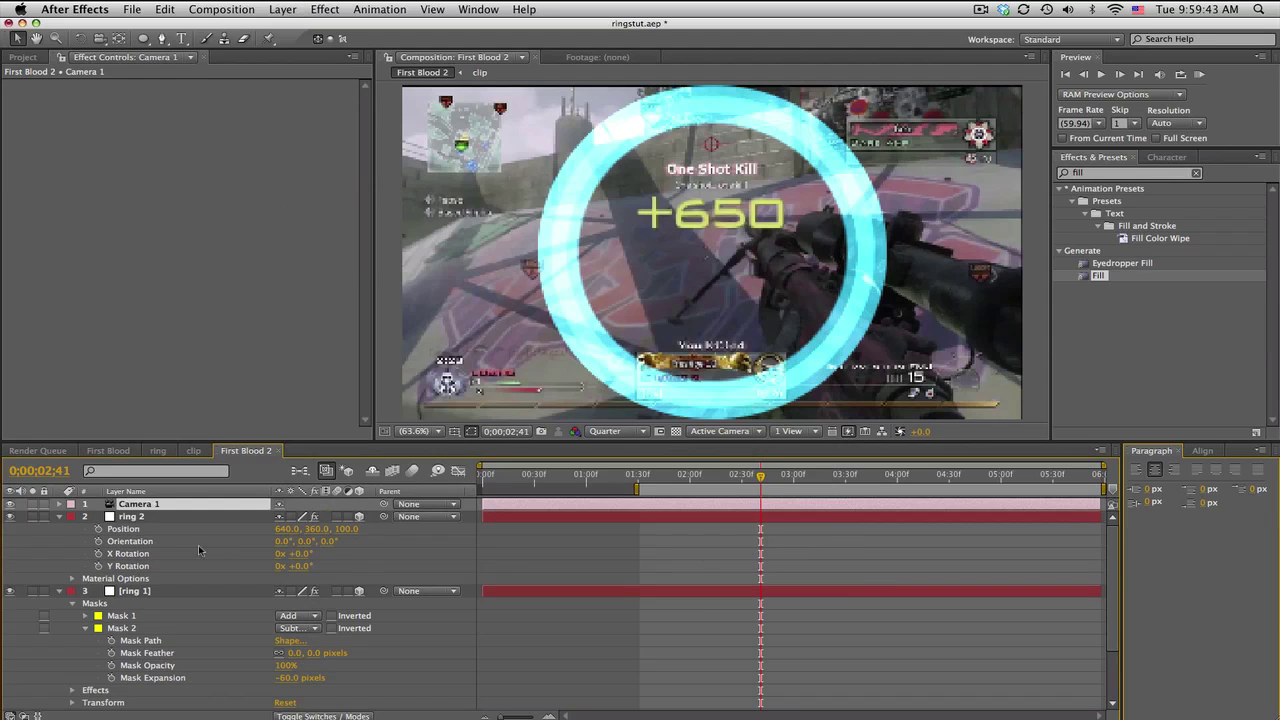
{"action": "left_click", "coordinate": [58, 516]}
{"action": "left_click", "coordinate": [60, 528]}
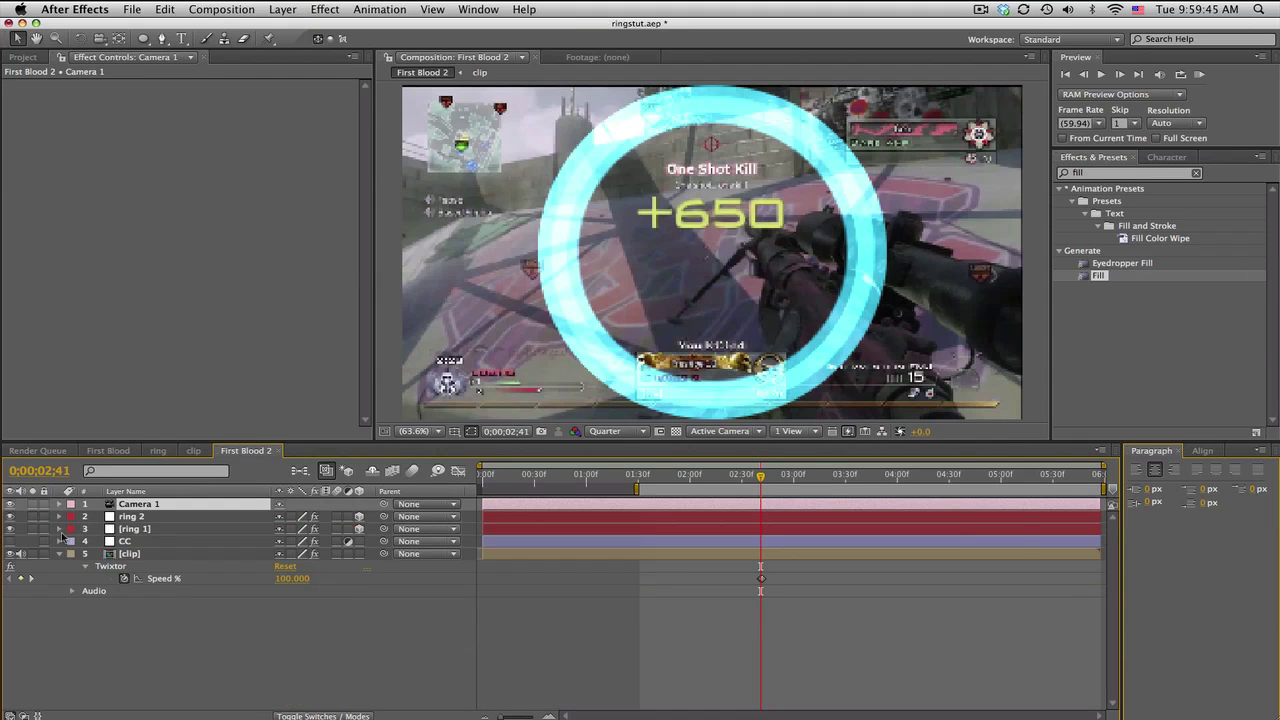
{"action": "left_click", "coordinate": [59, 554]}
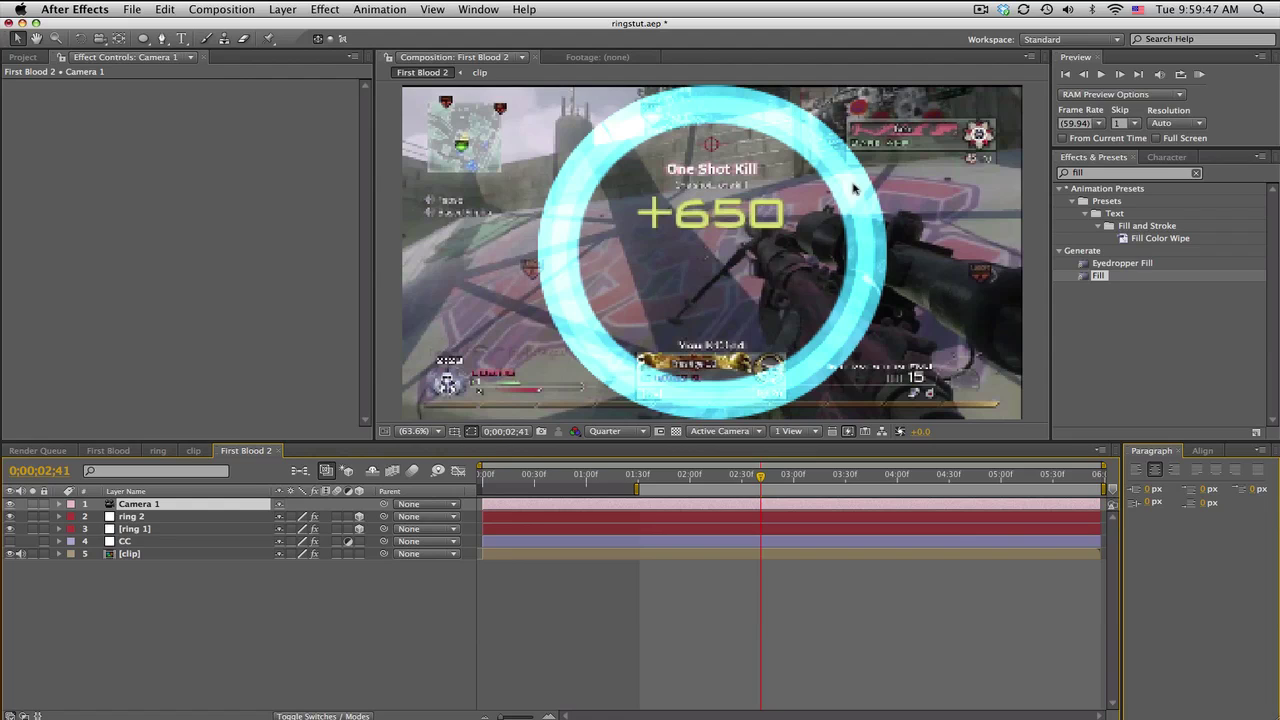
Orbit the camera so the two rings are seen at an angle.
{"action": "left_click", "coordinate": [182, 516]}
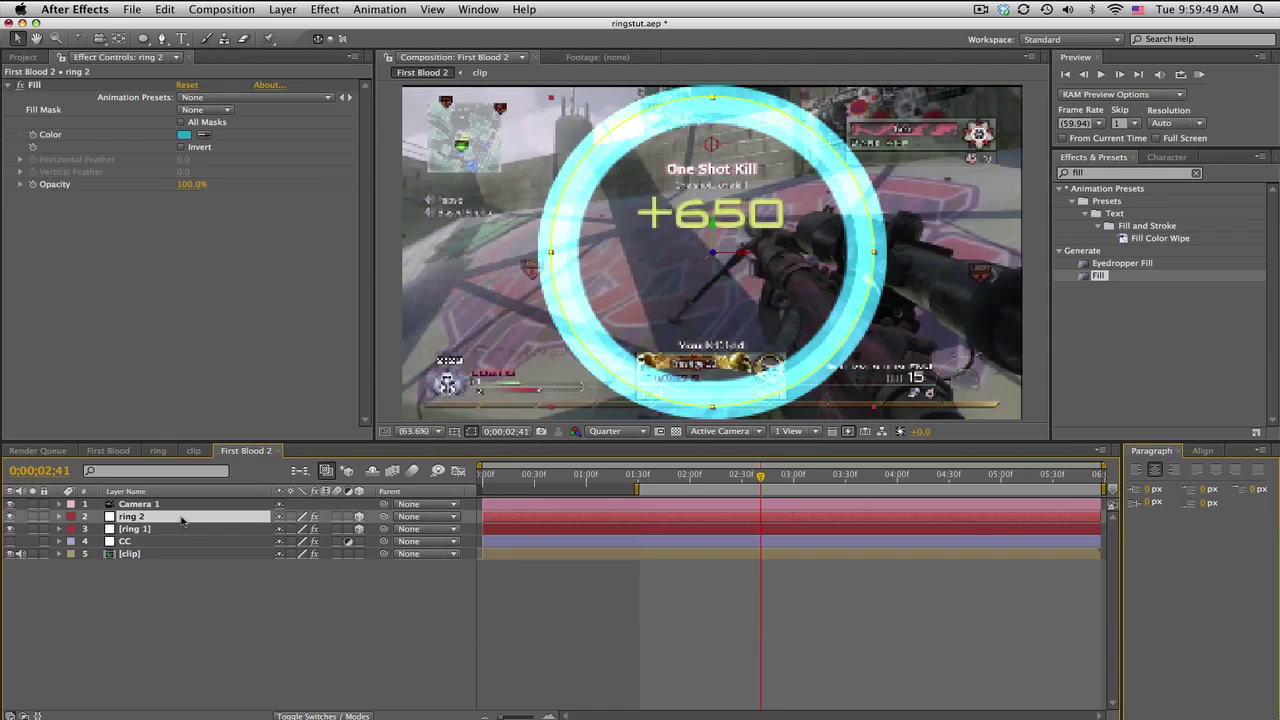
{"action": "left_click", "coordinate": [100, 39]}
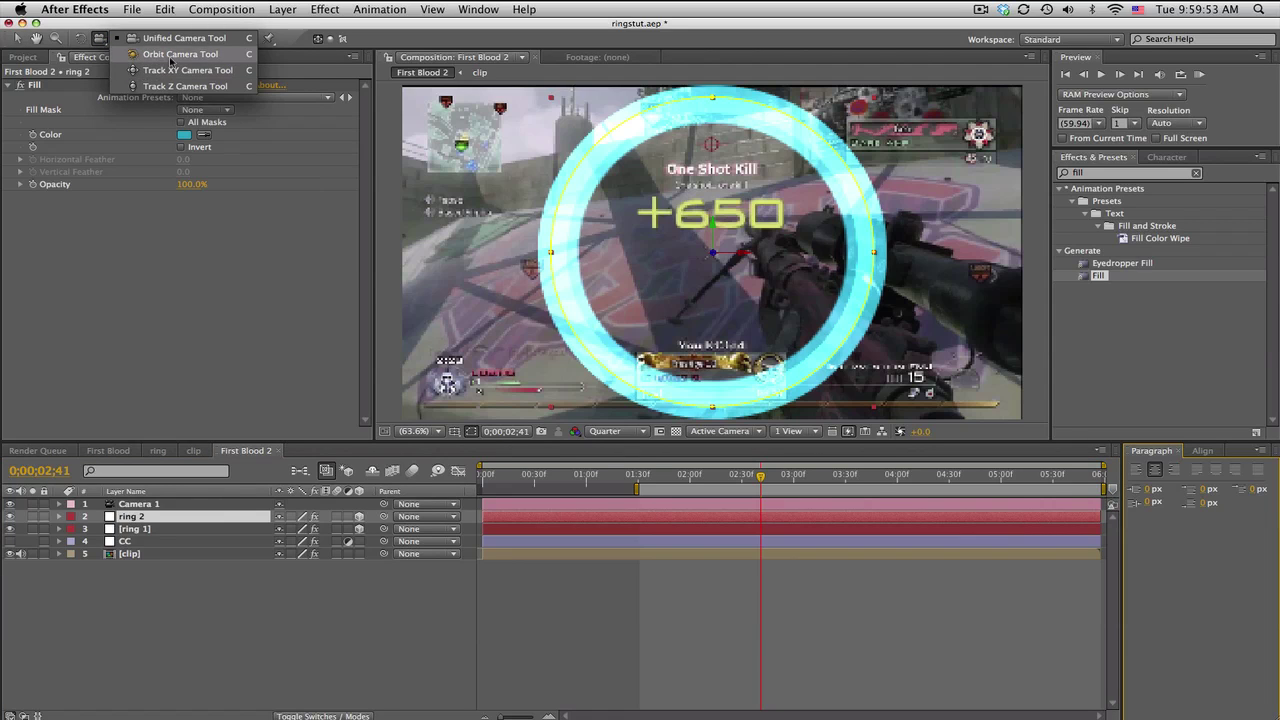
{"action": "left_click", "coordinate": [170, 60]}
{"action": "left_click_drag", "start_coordinate": [738, 262], "coordinate": [788, 293]}
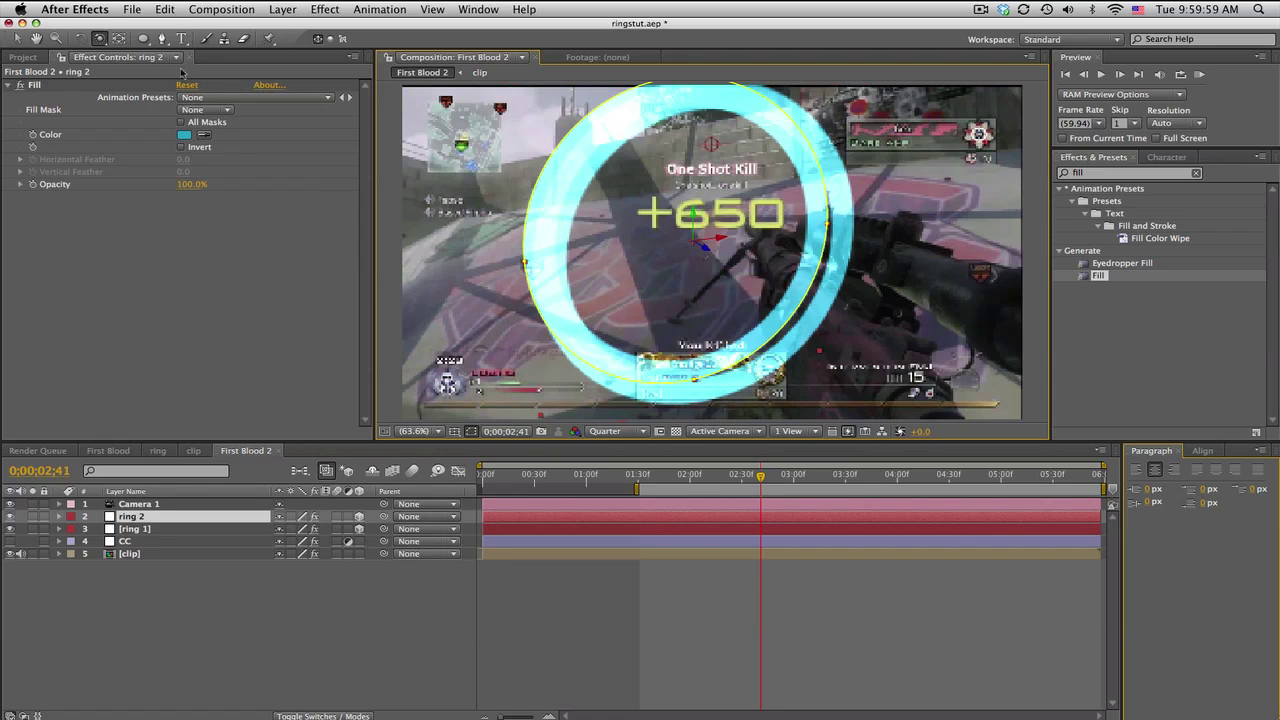
Set the Scale of both ring layers to 40%.
{"action": "left_click", "coordinate": [153, 529]}
{"action": "left_click", "coordinate": [154, 518], "text": "shift"}
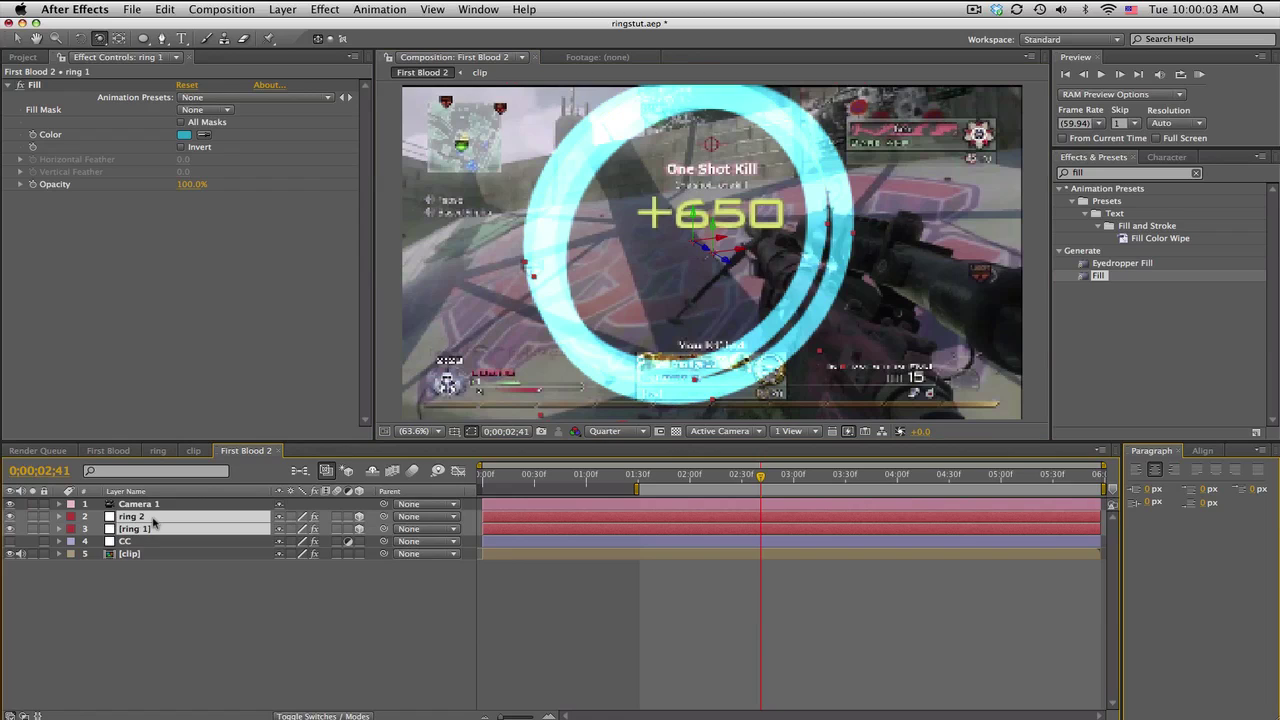
{"action": "key", "text": "s"}
{"action": "left_click", "coordinate": [304, 528]}
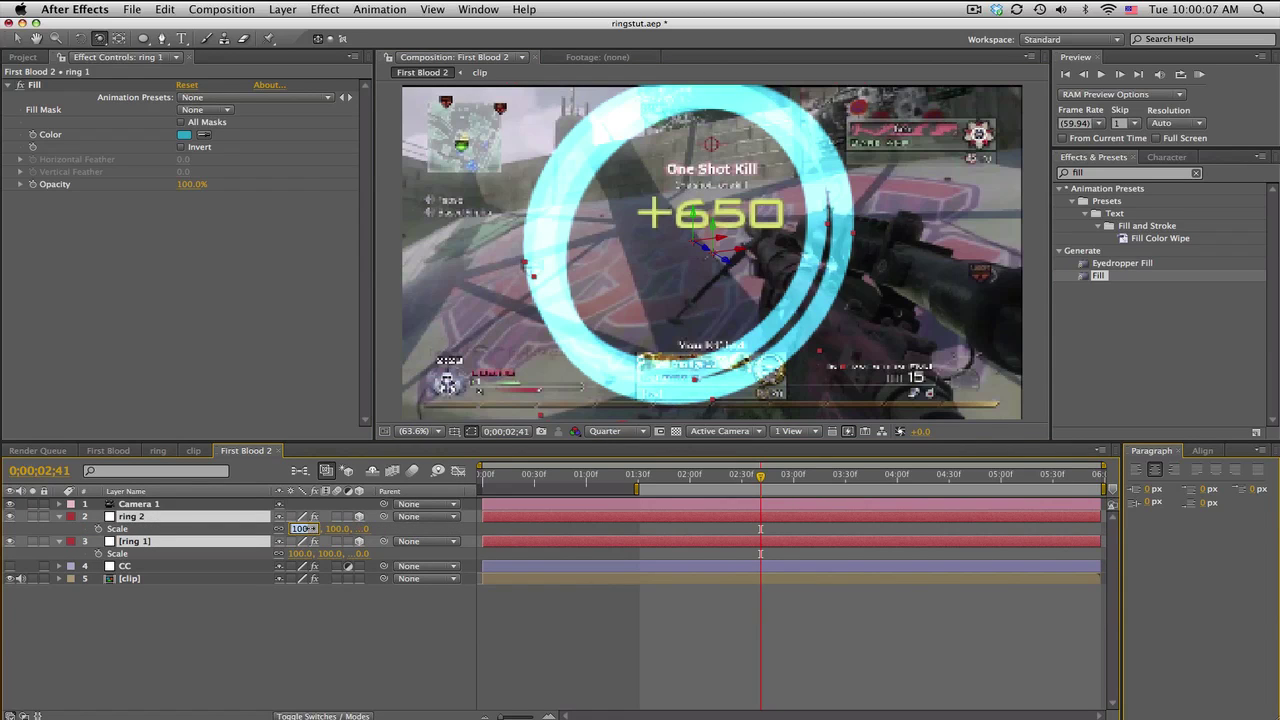
{"action": "type", "text": "50"}
{"action": "key", "text": "Return"}
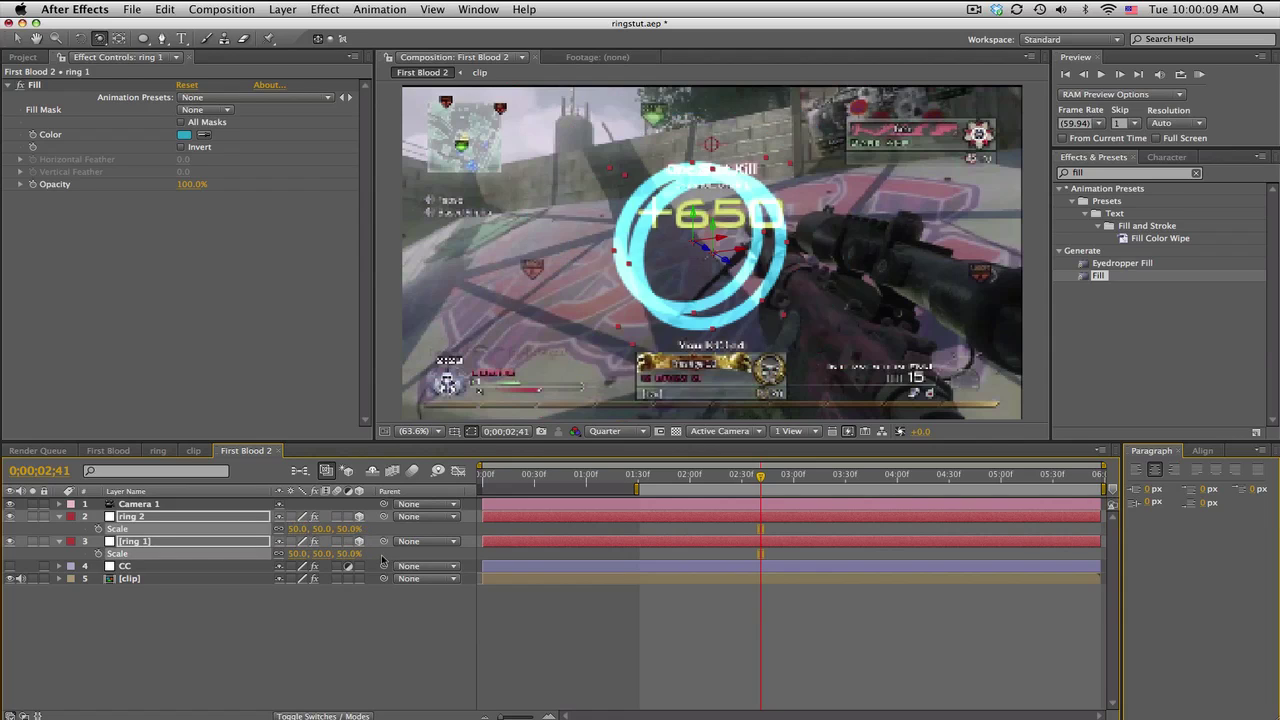
{"action": "left_click", "coordinate": [316, 529]}
{"action": "type", "text": "40"}
{"action": "key", "text": "Return"}
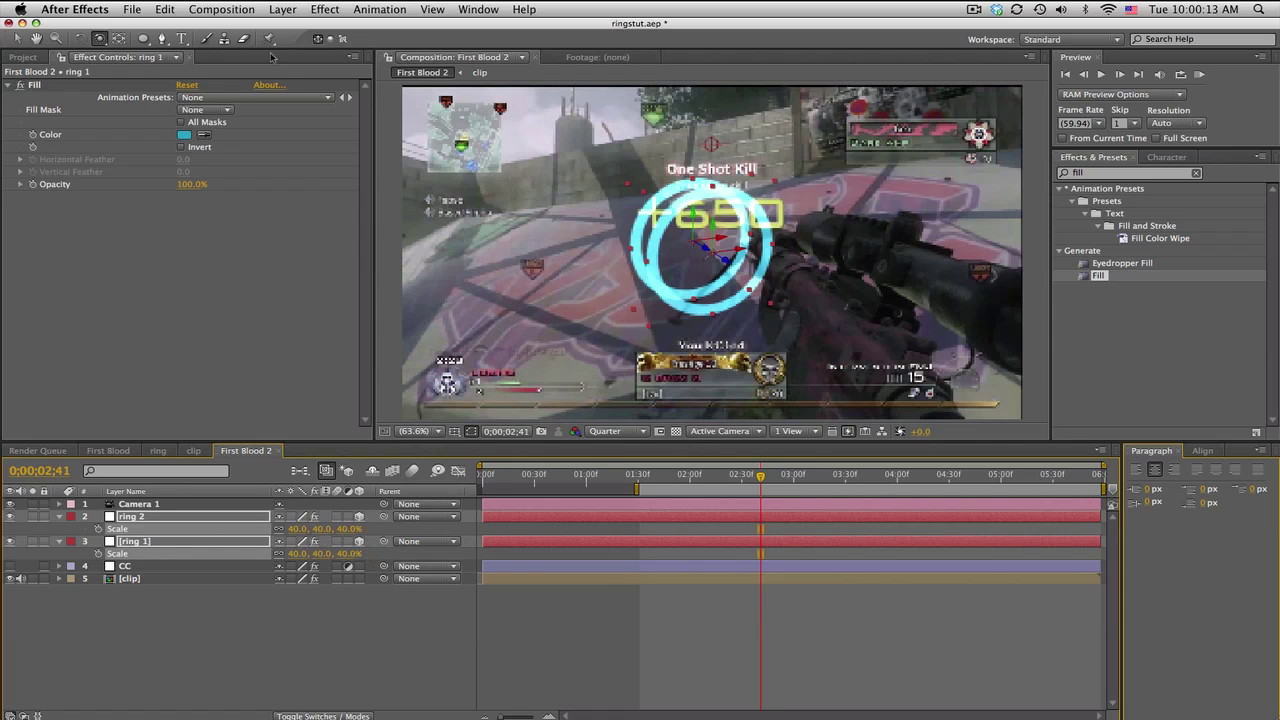
Move the view with the Track XY Camera tool so both rings sit around the sniper rifle's scope.
{"action": "left_click_drag", "start_coordinate": [99, 38], "coordinate": [138, 72]}
{"action": "left_click_drag", "start_coordinate": [705, 250], "coordinate": [922, 272]}
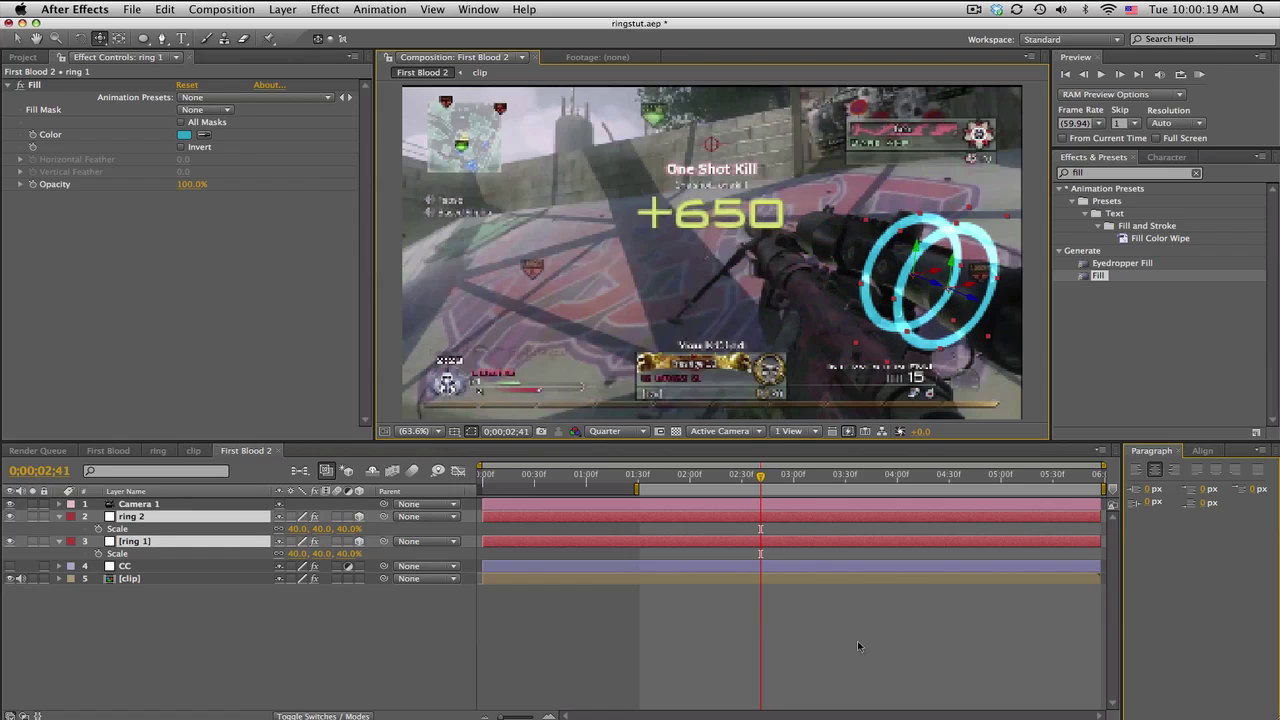
{"action": "left_click", "coordinate": [617, 641]}
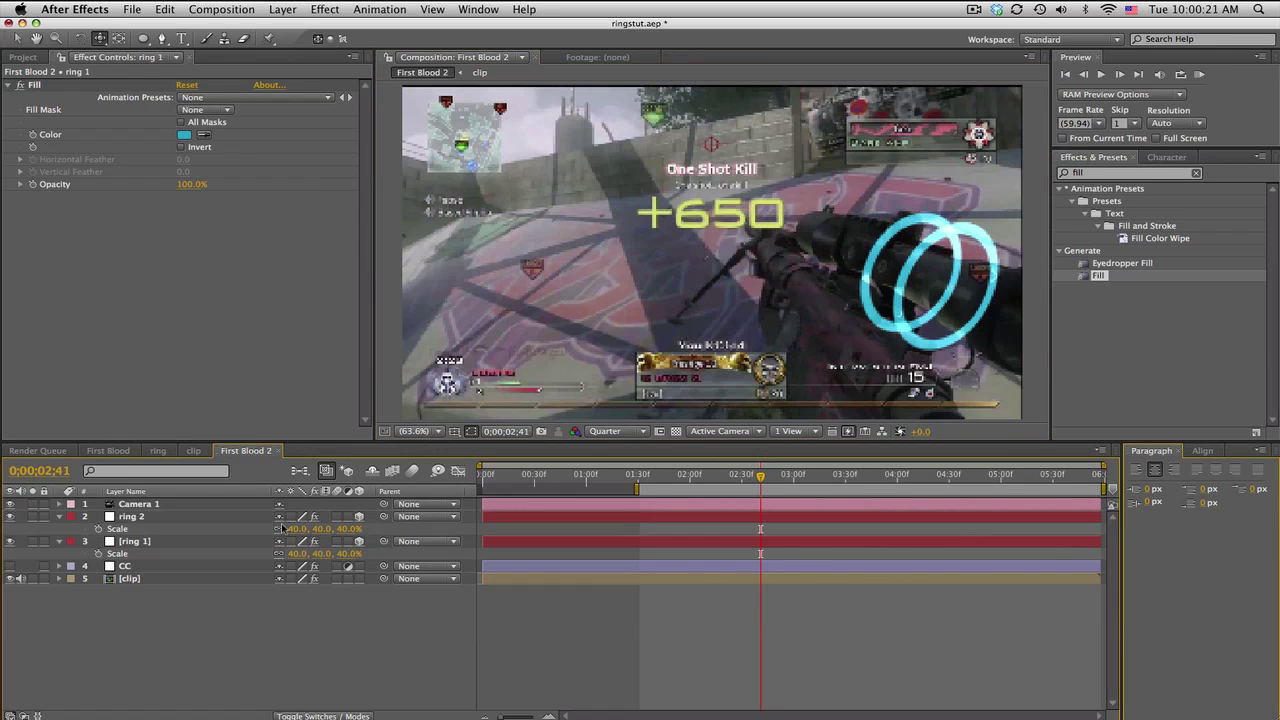
Set the Z Position of the ring 2 layer to 50 to bring the rings closer together.
{"action": "left_click", "coordinate": [227, 517]}
{"action": "key", "text": "p"}
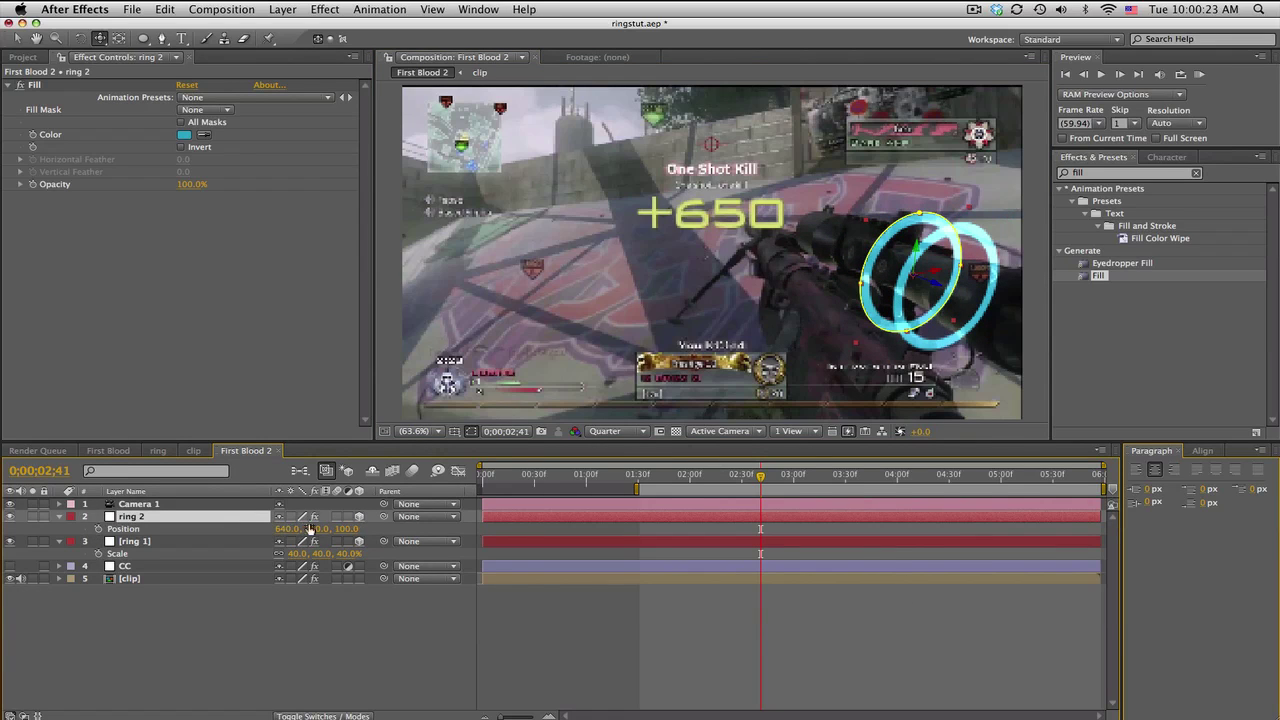
{"action": "left_click", "coordinate": [350, 528]}
{"action": "type", "text": "50"}
{"action": "key", "text": "Return"}
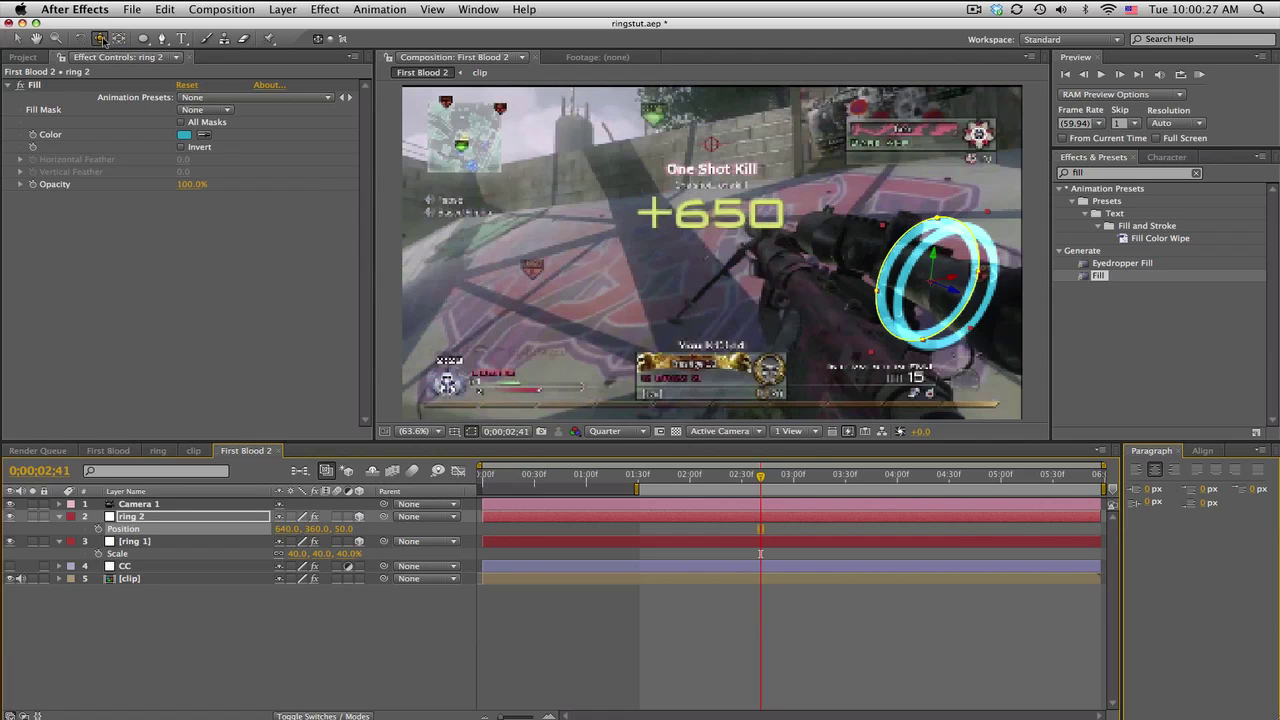
Fine-tune the rings' placement and angle around the scope with the Track XY and Orbit Camera tools.
{"action": "left_click_drag", "start_coordinate": [879, 296], "coordinate": [879, 295]}
{"action": "left_click", "coordinate": [879, 296]}
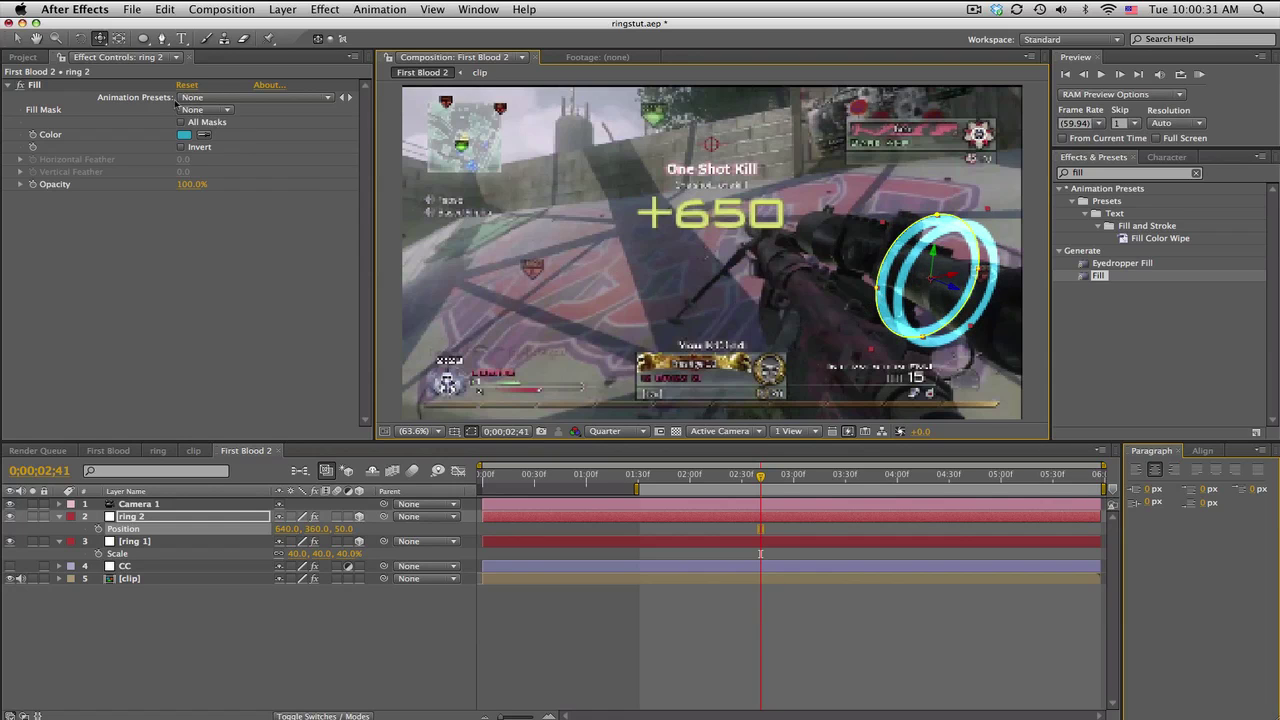
{"action": "left_click_drag", "start_coordinate": [100, 38], "coordinate": [160, 54]}
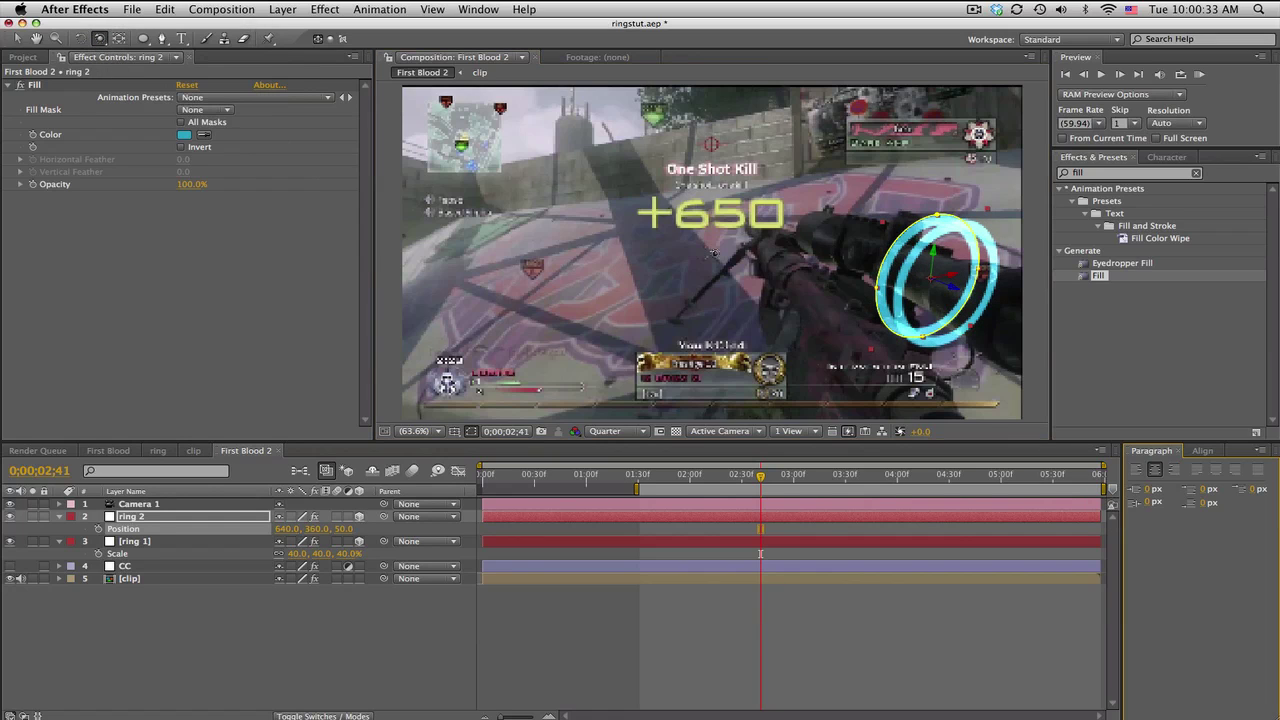
{"action": "left_click_drag", "start_coordinate": [880, 286], "coordinate": [875, 280]}
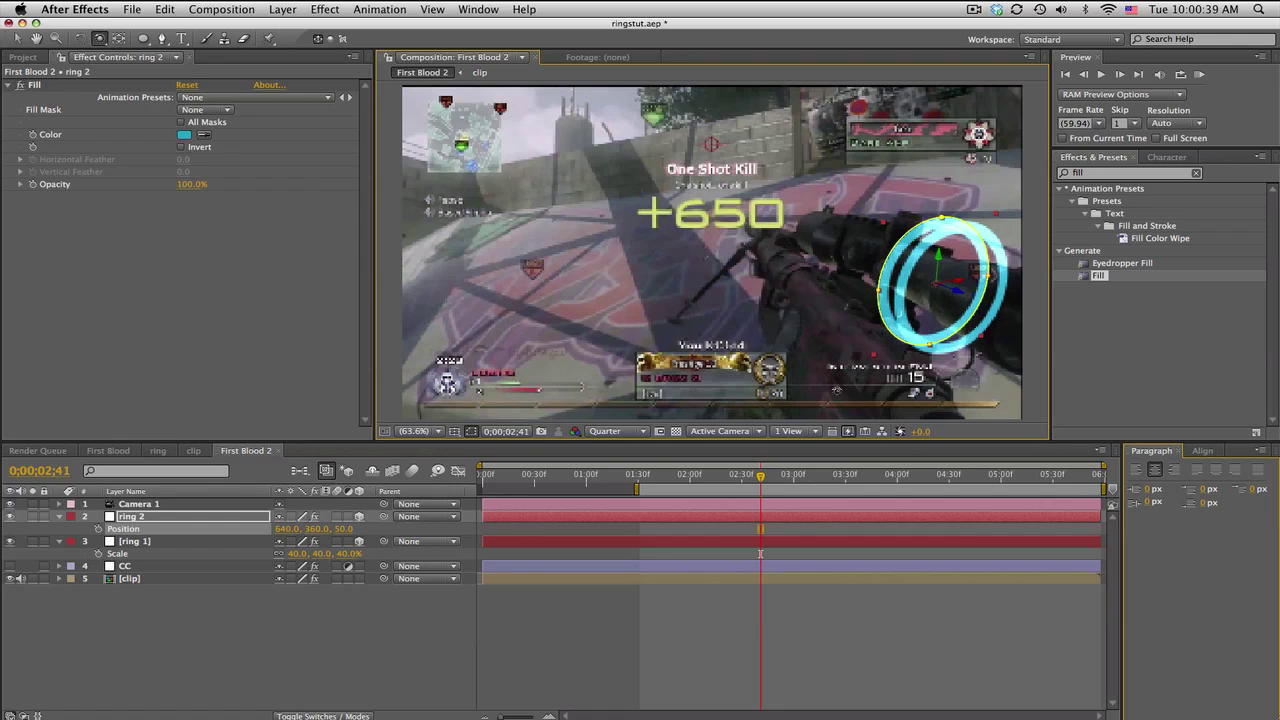
Keyframe Camera 1's Point of Interest and Position at 0;00;02;42, in line with the clip's Twixtor Speed keyframe.
{"action": "left_click", "coordinate": [758, 579]}
{"action": "key", "text": "u"}
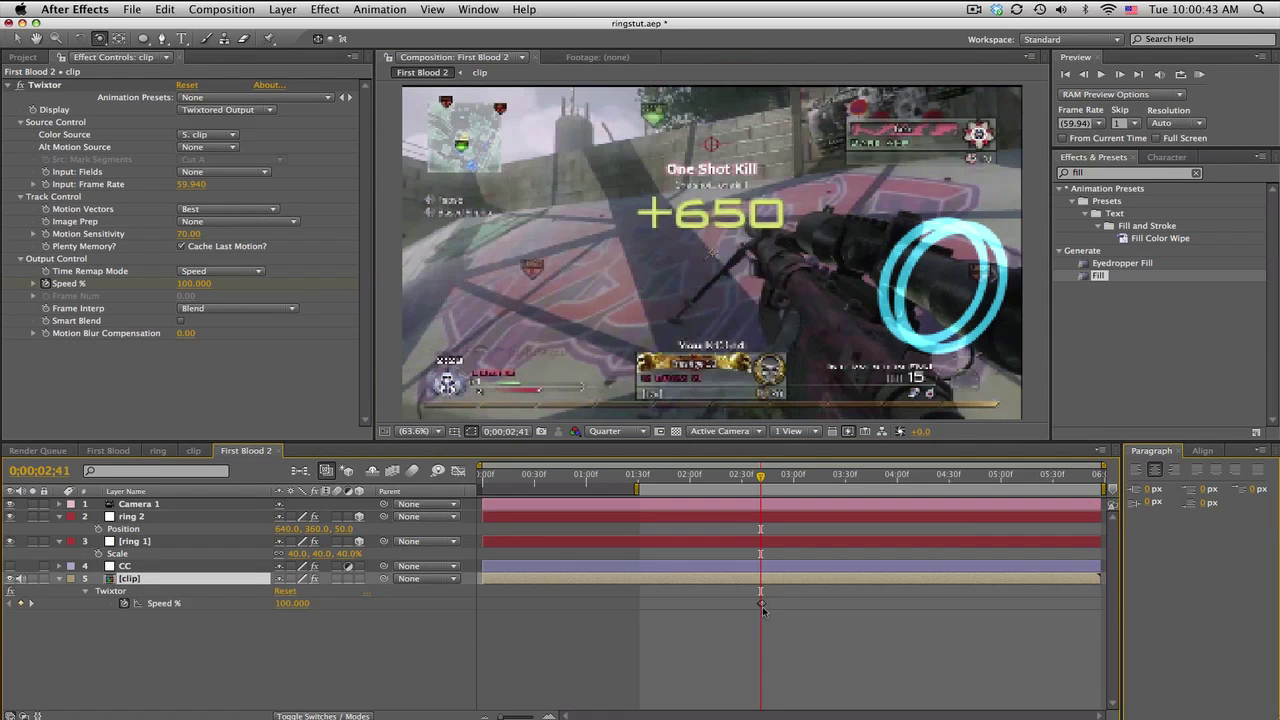
{"action": "left_click_drag", "start_coordinate": [761, 478], "coordinate": [763, 478]}
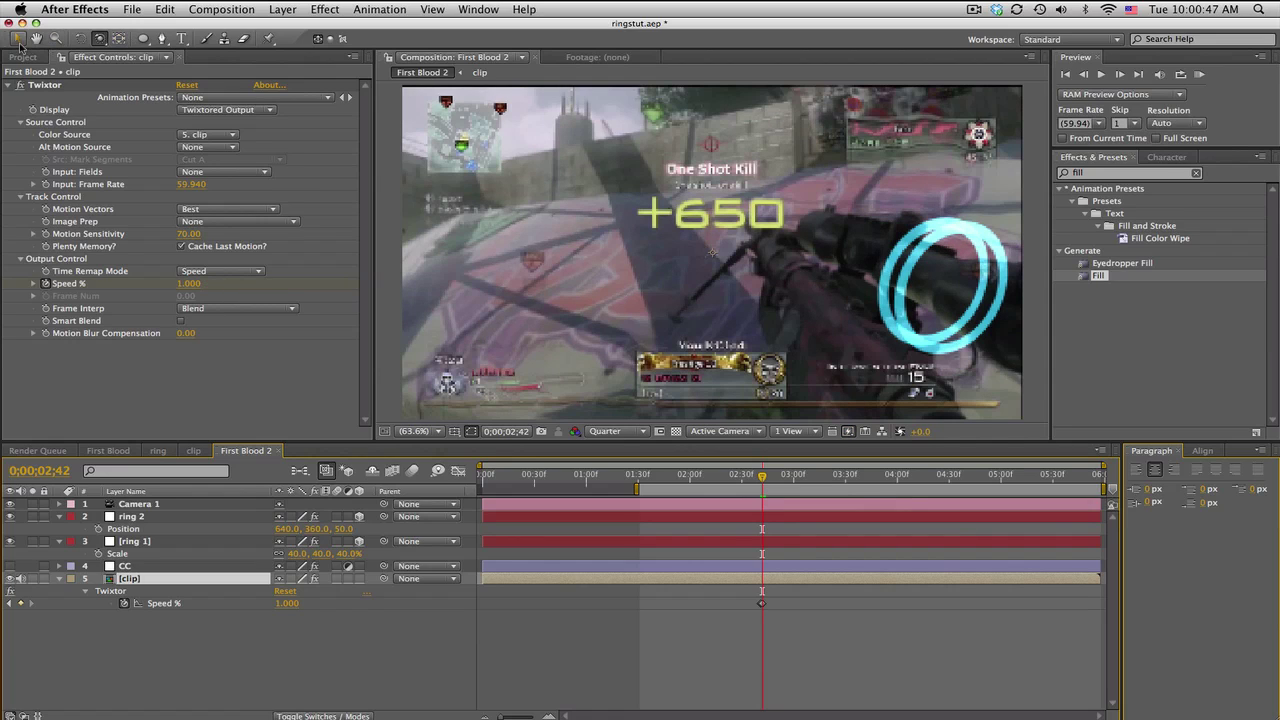
{"action": "left_click", "coordinate": [212, 508]}
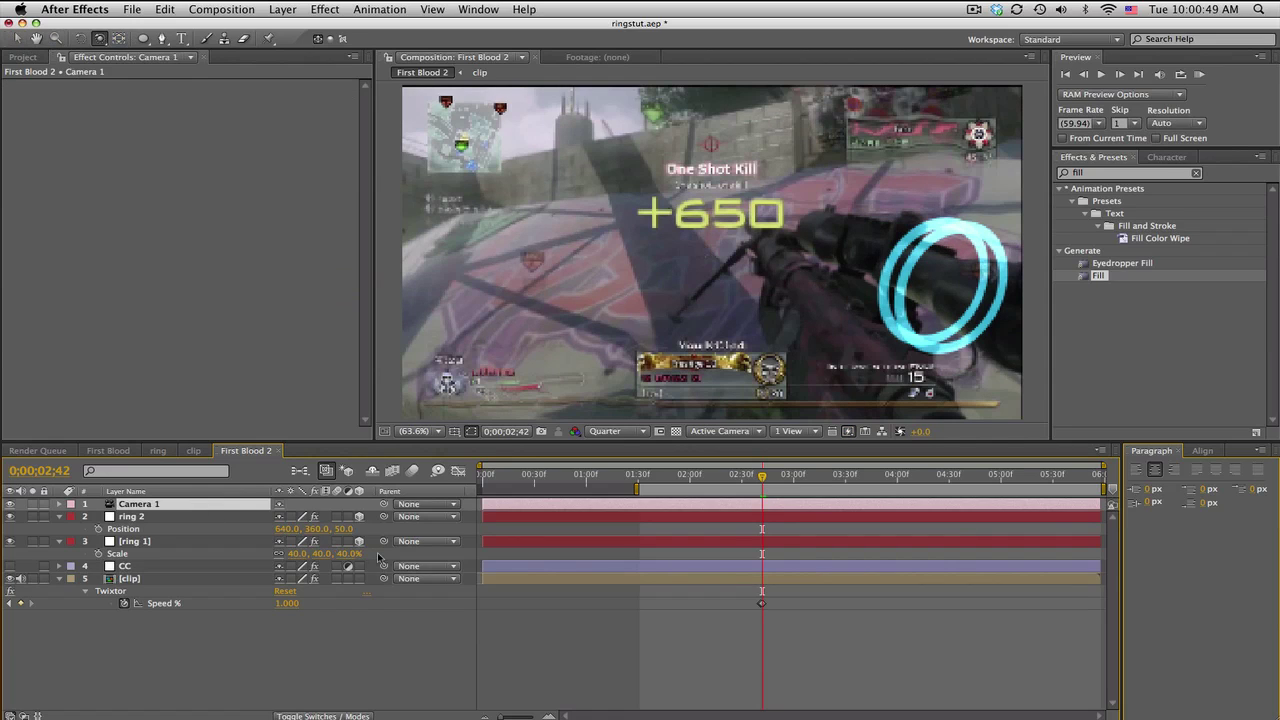
{"action": "key", "text": "p"}
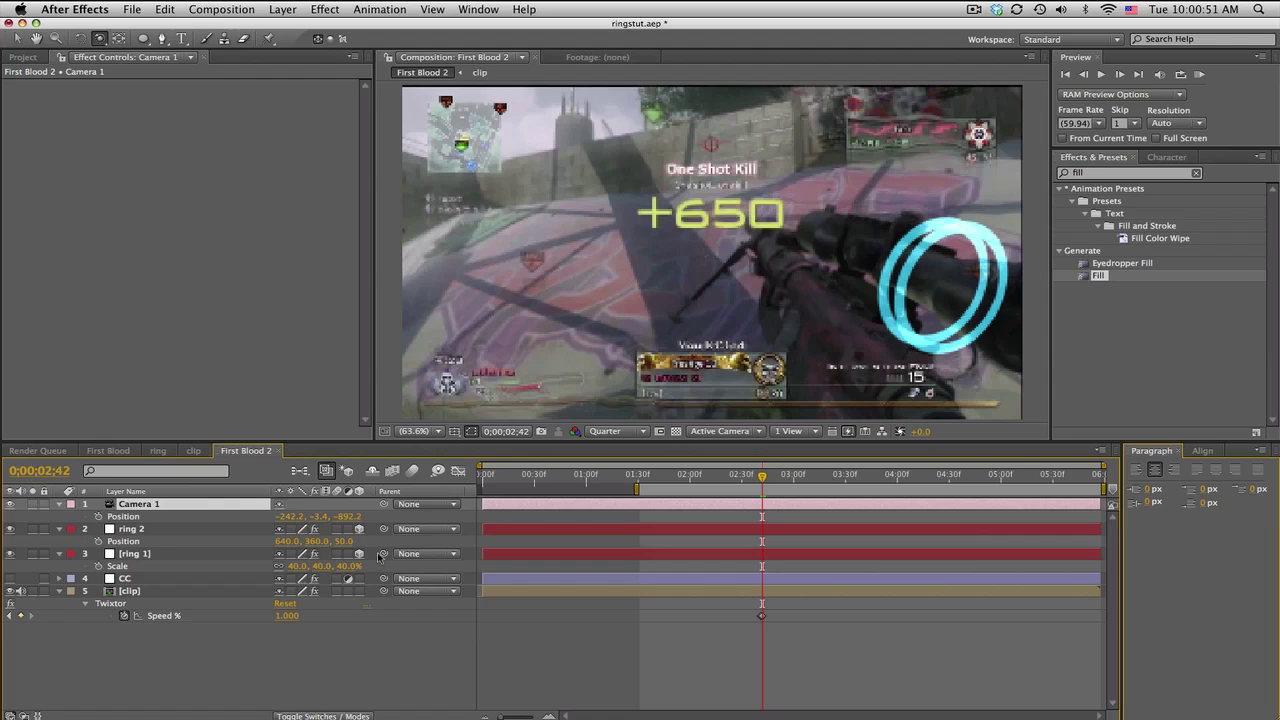
{"action": "key", "text": "shift+a"}
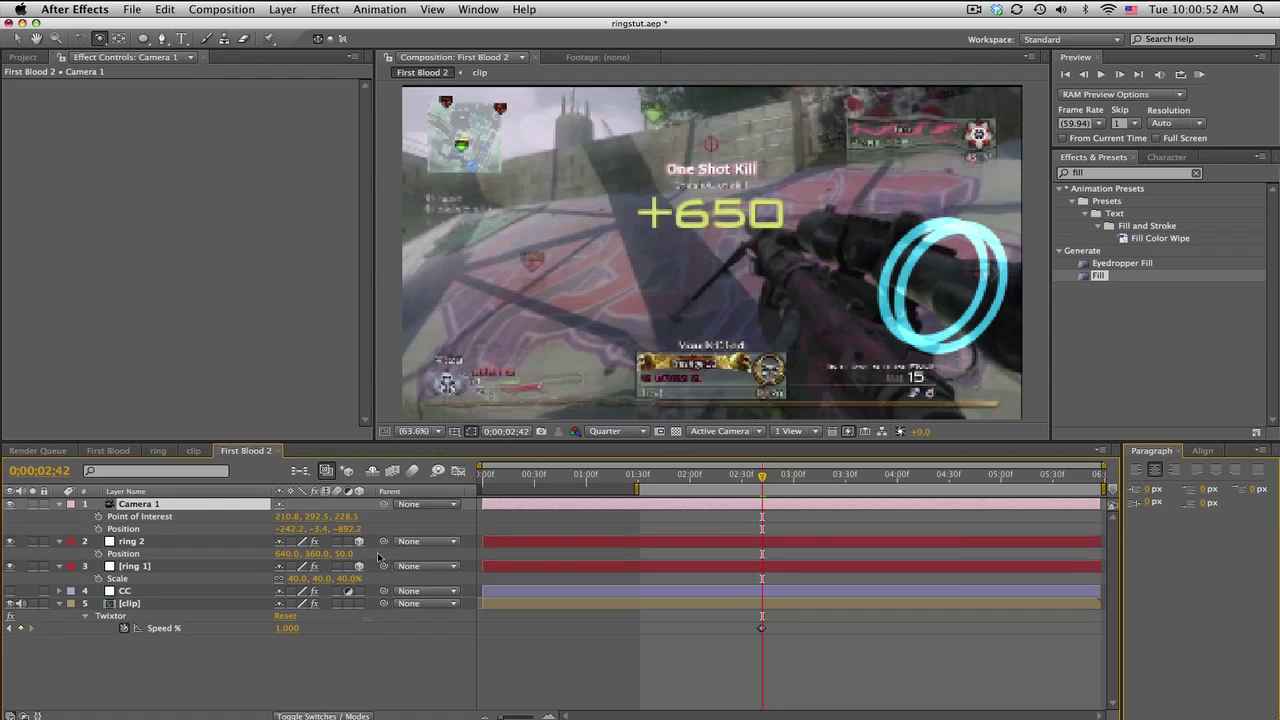
{"action": "left_click", "coordinate": [97, 516]}
{"action": "left_click", "coordinate": [97, 528]}
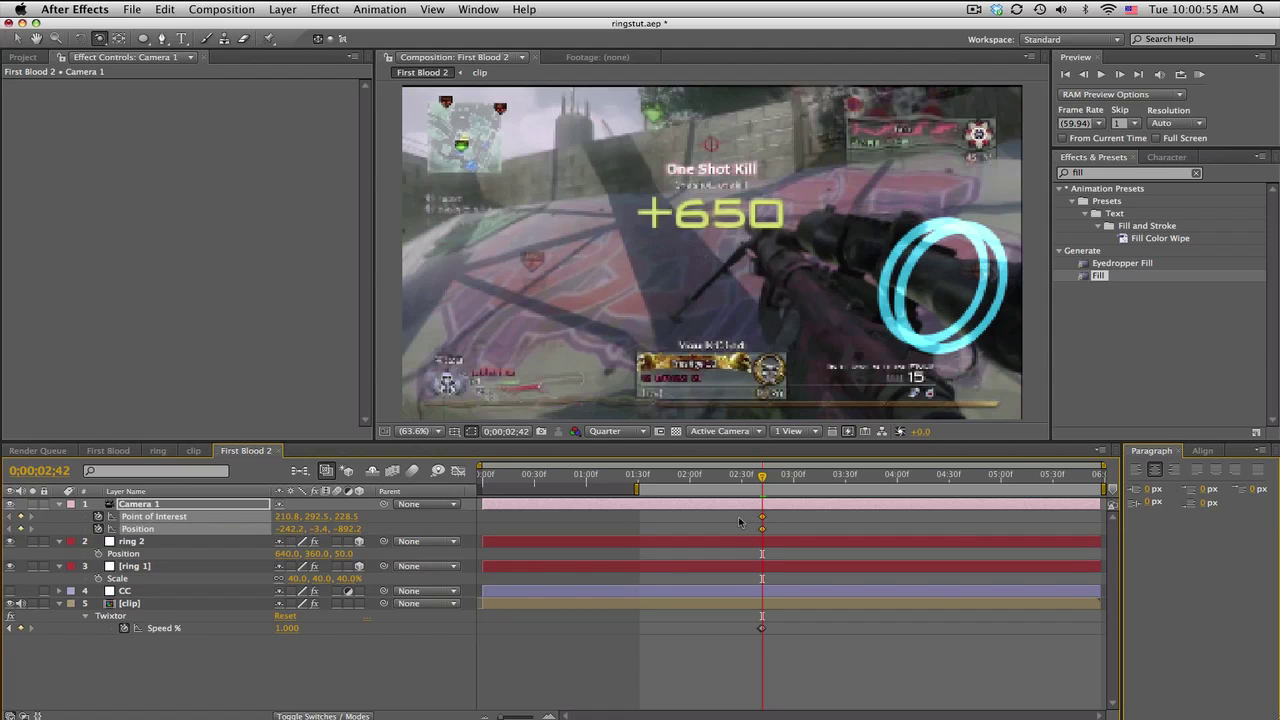
At 0;00;05;55, orbit and track Camera 1 so the rings follow the scope, creating end keyframes for its Point of Interest and Position.
{"action": "left_click_drag", "start_coordinate": [765, 481], "coordinate": [1097, 478]}
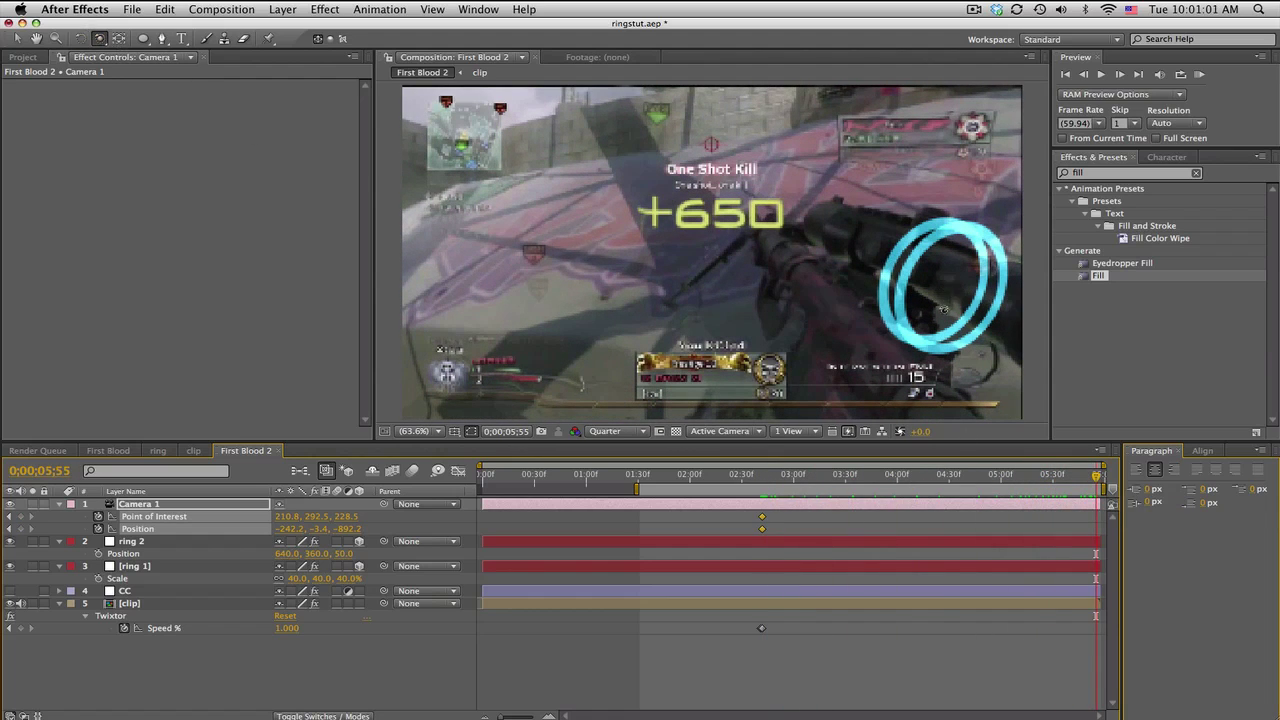
{"action": "mouse_move", "coordinate": [932, 288]}
{"action": "left_mouse_down"}
{"action": "mouse_move", "coordinate": [915, 280]}
{"action": "mouse_move", "coordinate": [938, 293]}
{"action": "left_mouse_up"}
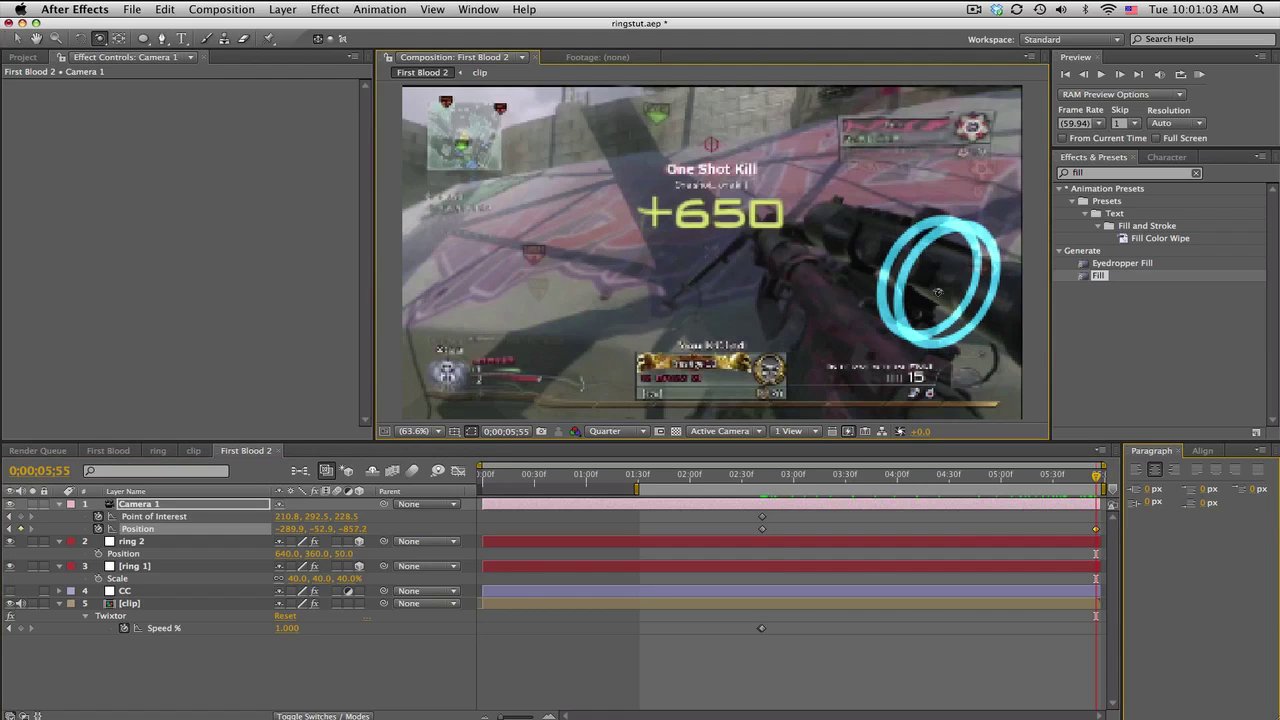
{"action": "left_click_drag", "start_coordinate": [98, 40], "coordinate": [130, 70]}
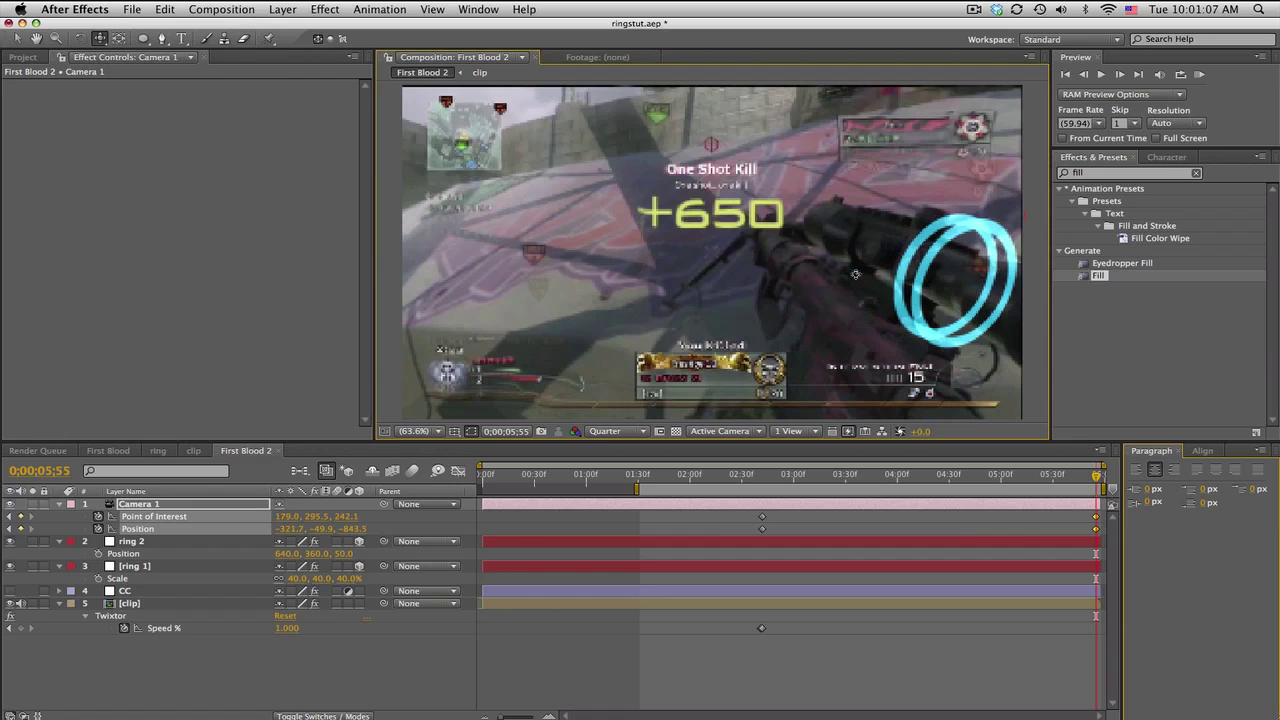
{"action": "left_click", "coordinate": [763, 474]}
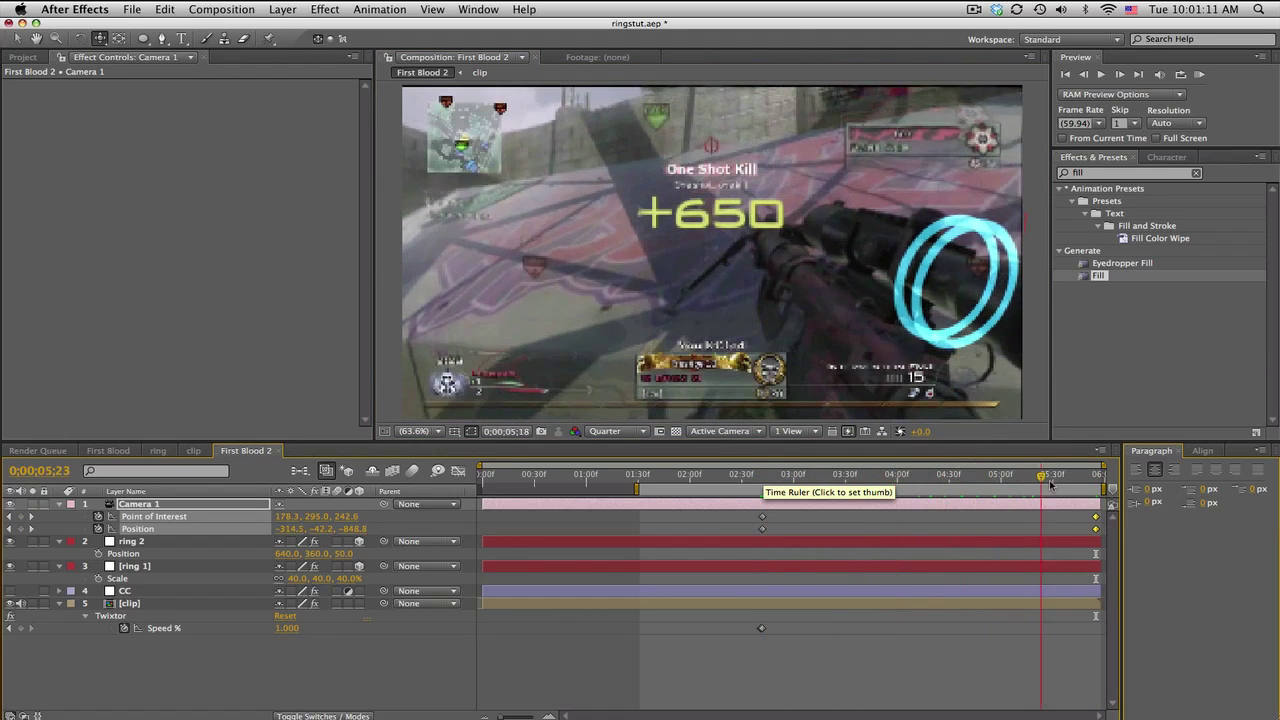
{"action": "left_click", "coordinate": [770, 474]}
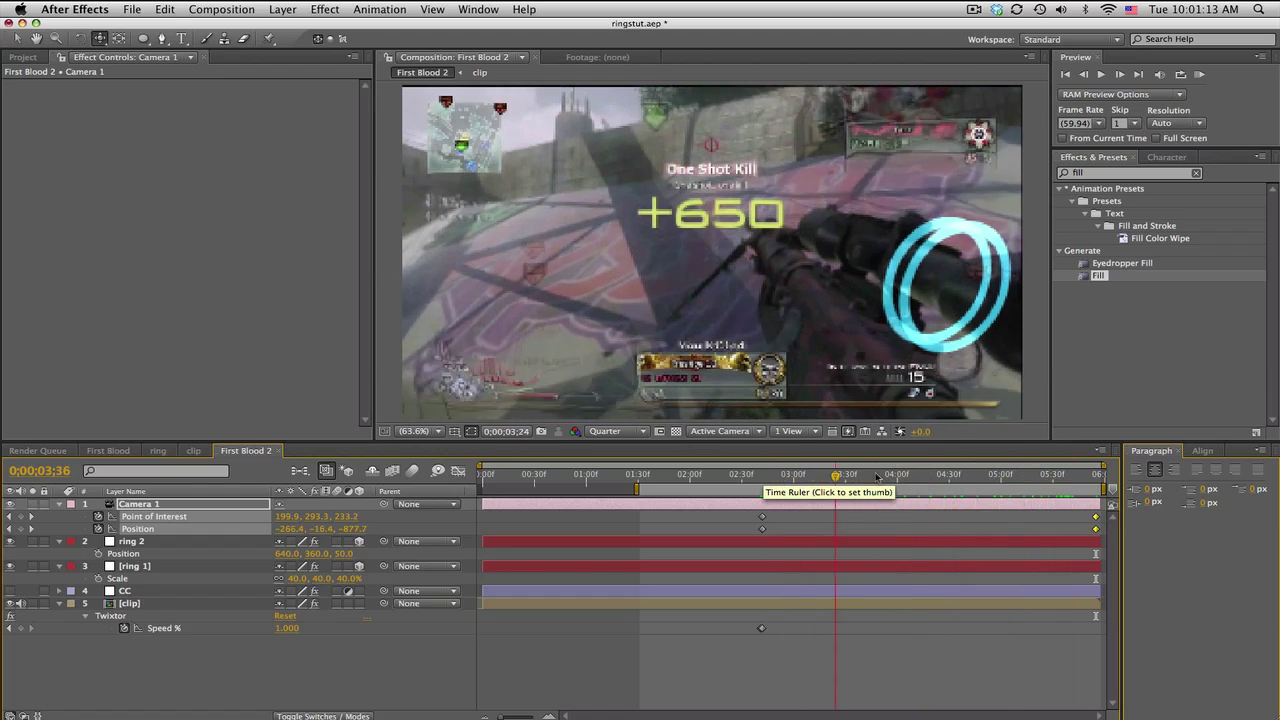
{"action": "left_click", "coordinate": [835, 477]}
{"action": "left_click", "coordinate": [789, 476]}
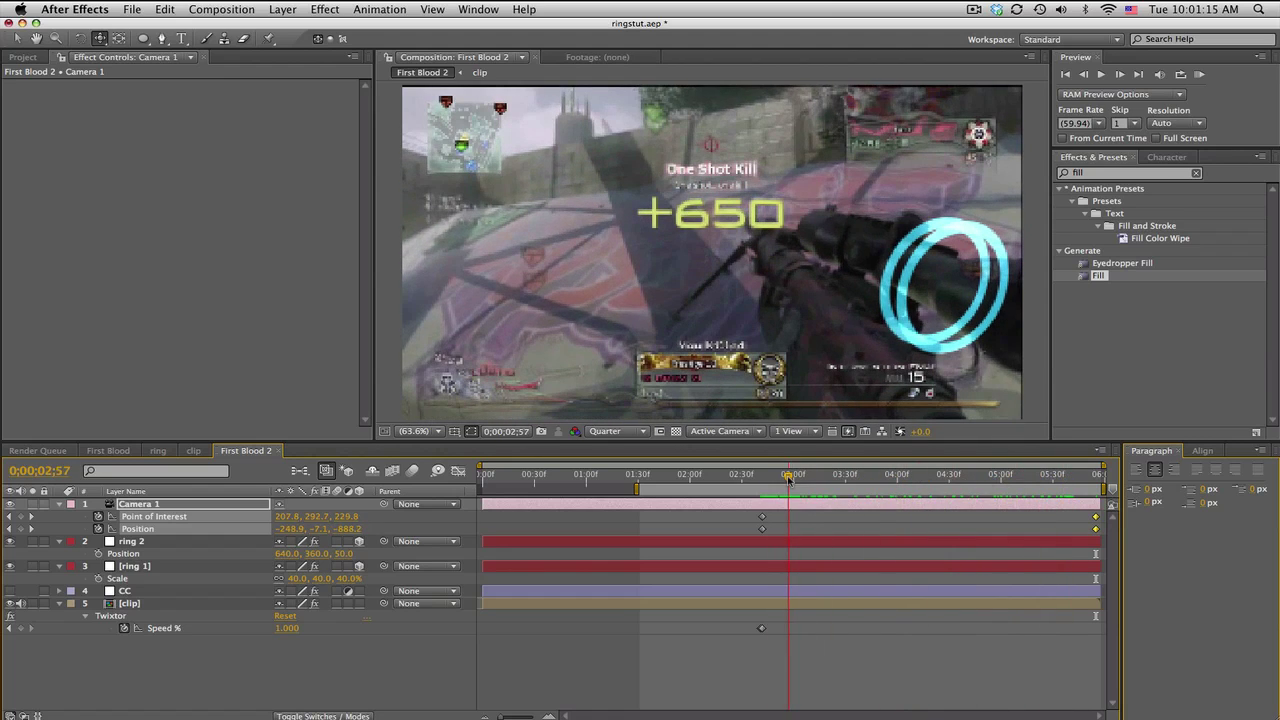
{"action": "left_click", "coordinate": [771, 476]}
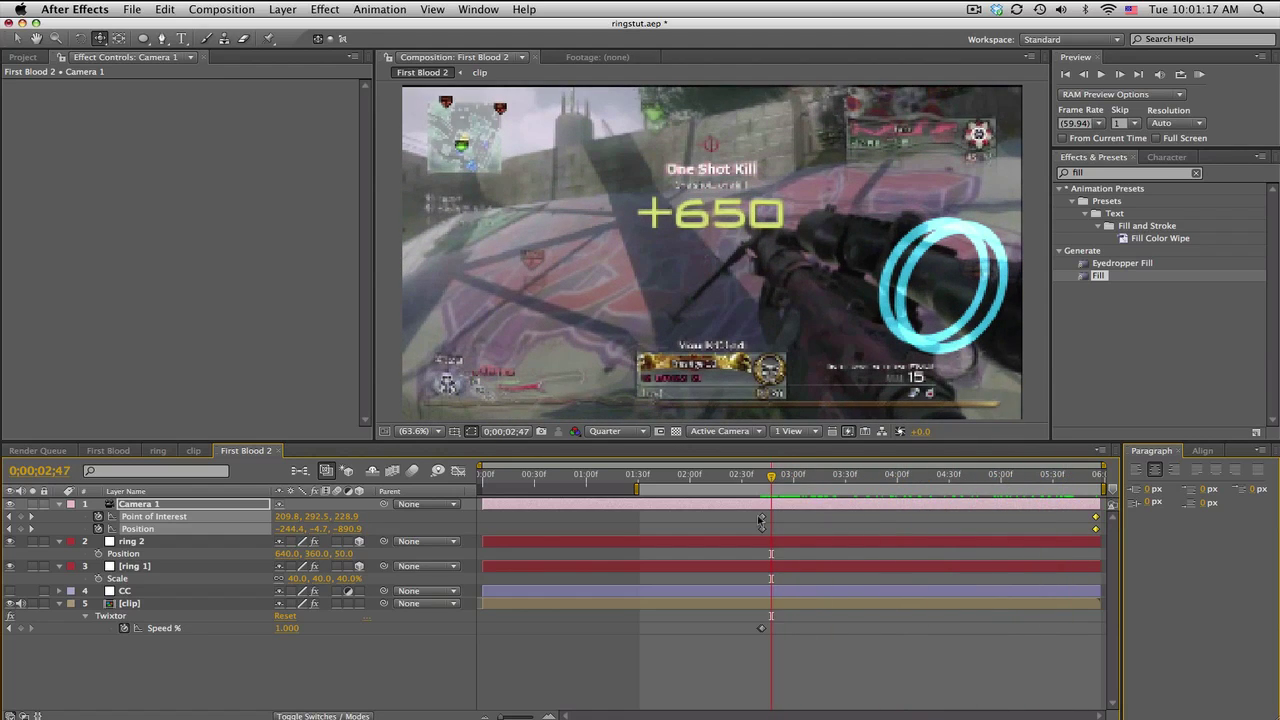
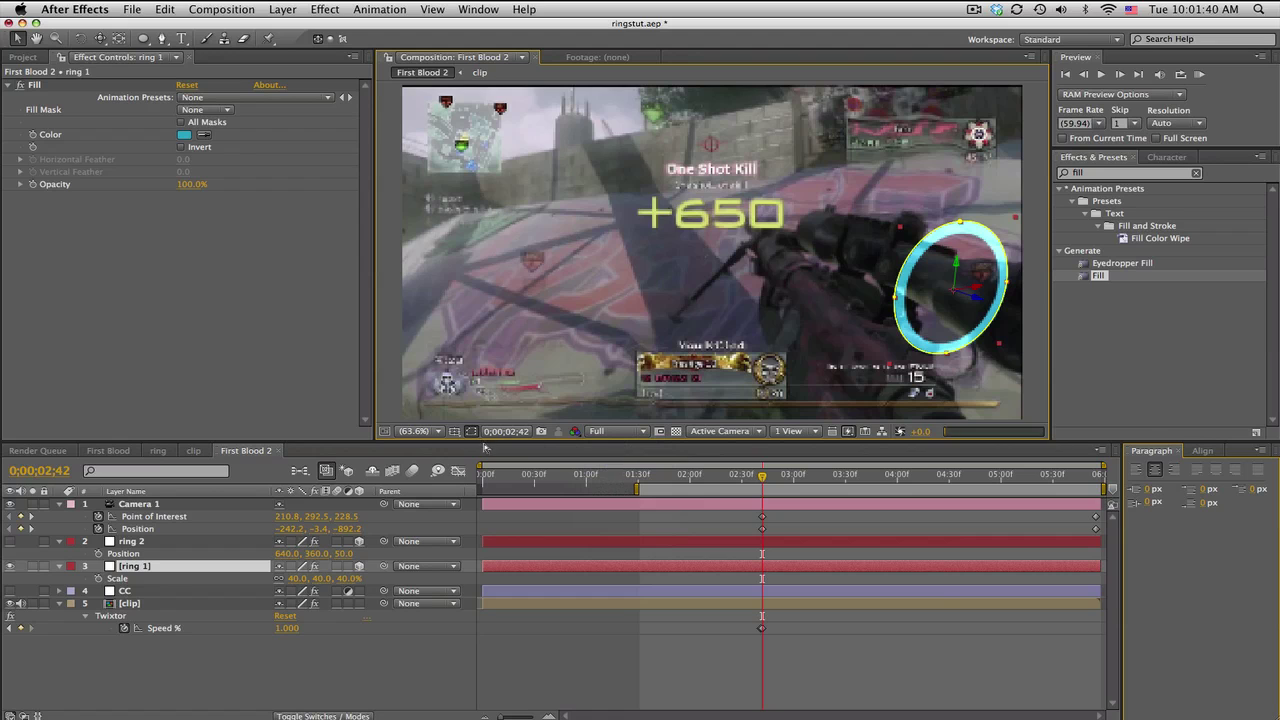
Create a white composition-sized solid named matte 1, viewing the ring around the scope at 100%.
{"action": "left_click", "coordinate": [414, 431]}
{"action": "left_click", "coordinate": [438, 576]}
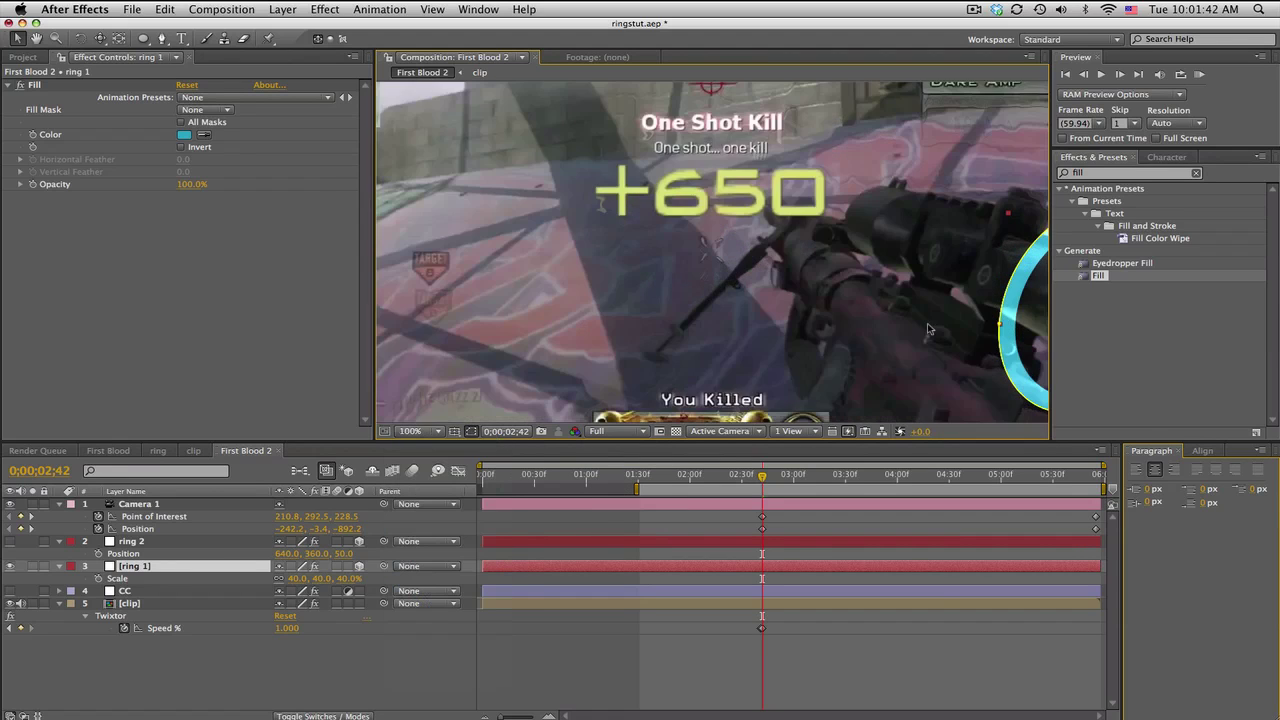
{"action": "left_click_drag", "start_coordinate": [925, 324], "coordinate": [530, 259]}
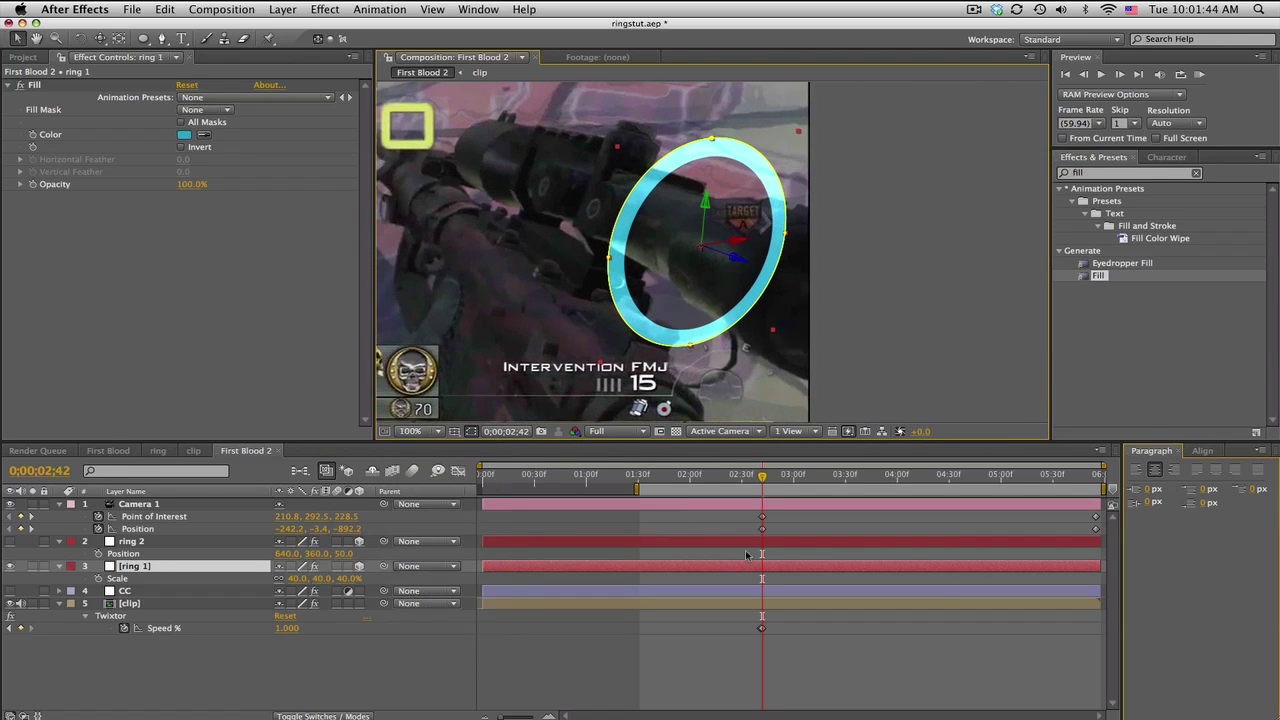
{"action": "left_click", "coordinate": [802, 645]}
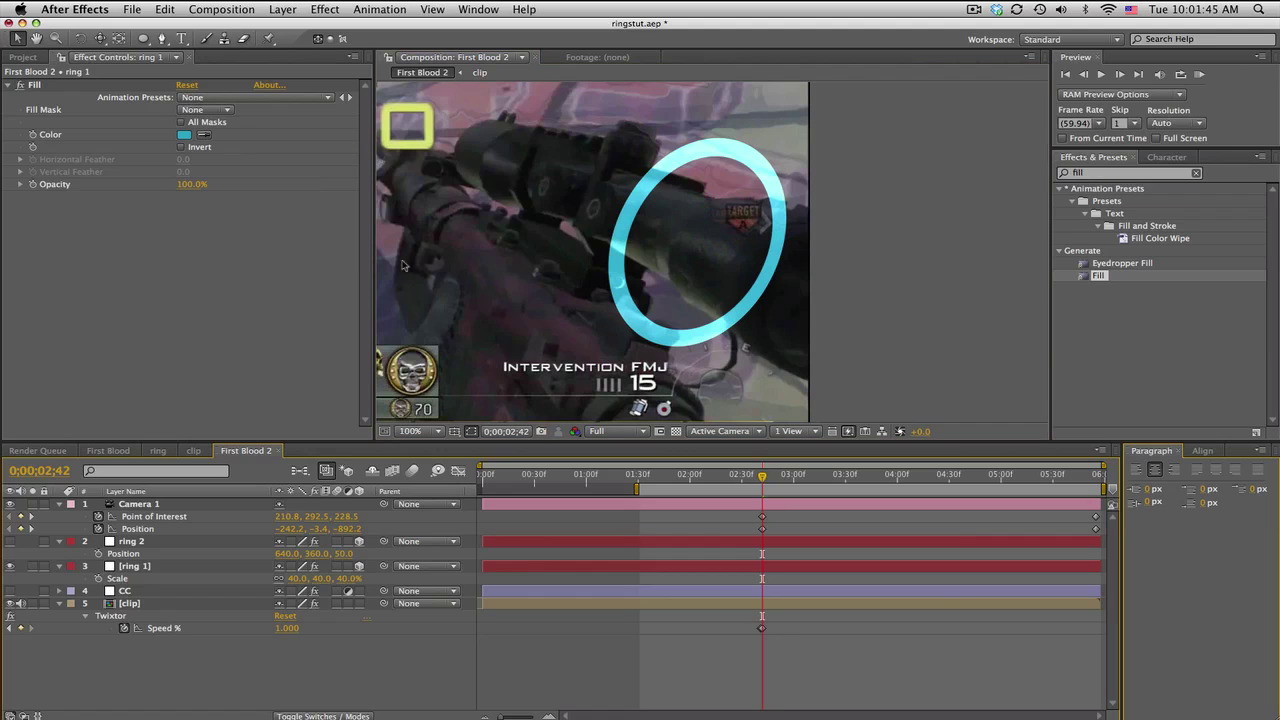
{"action": "left_click", "coordinate": [283, 9]}
{"action": "mouse_move", "coordinate": [292, 27]}
{"action": "left_click", "coordinate": [524, 48]}
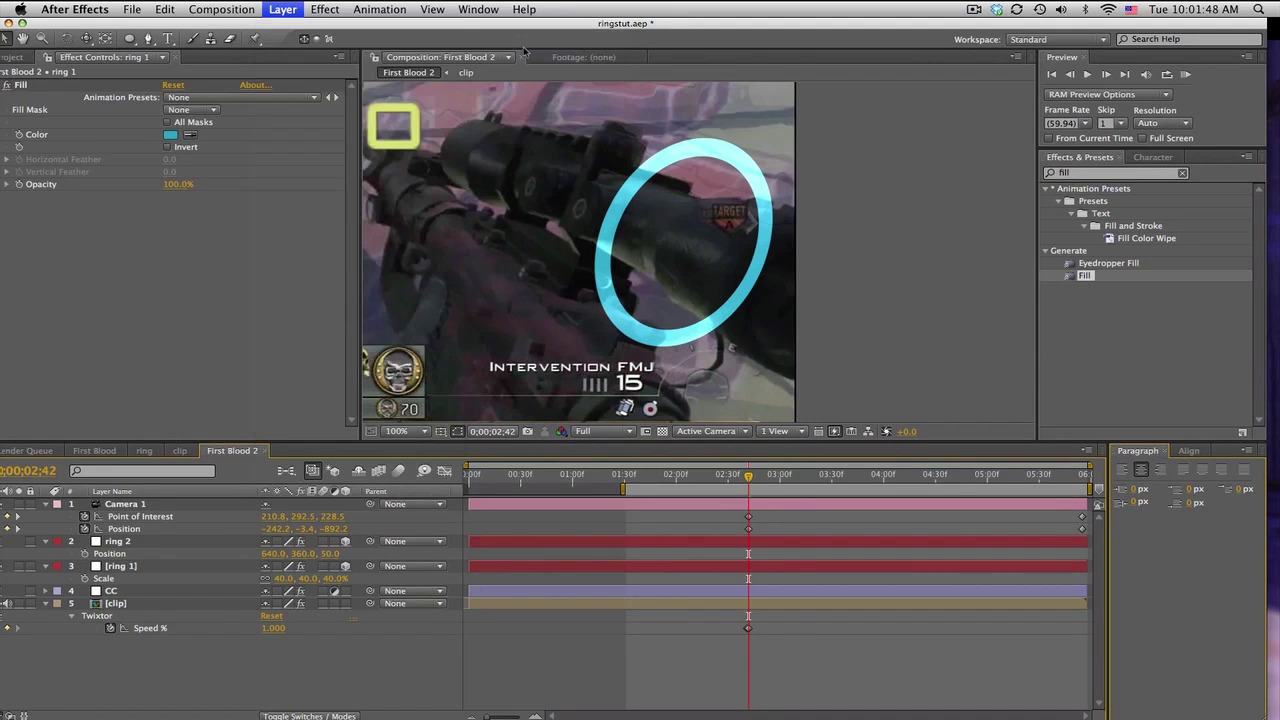
{"action": "left_click", "coordinate": [612, 498]}
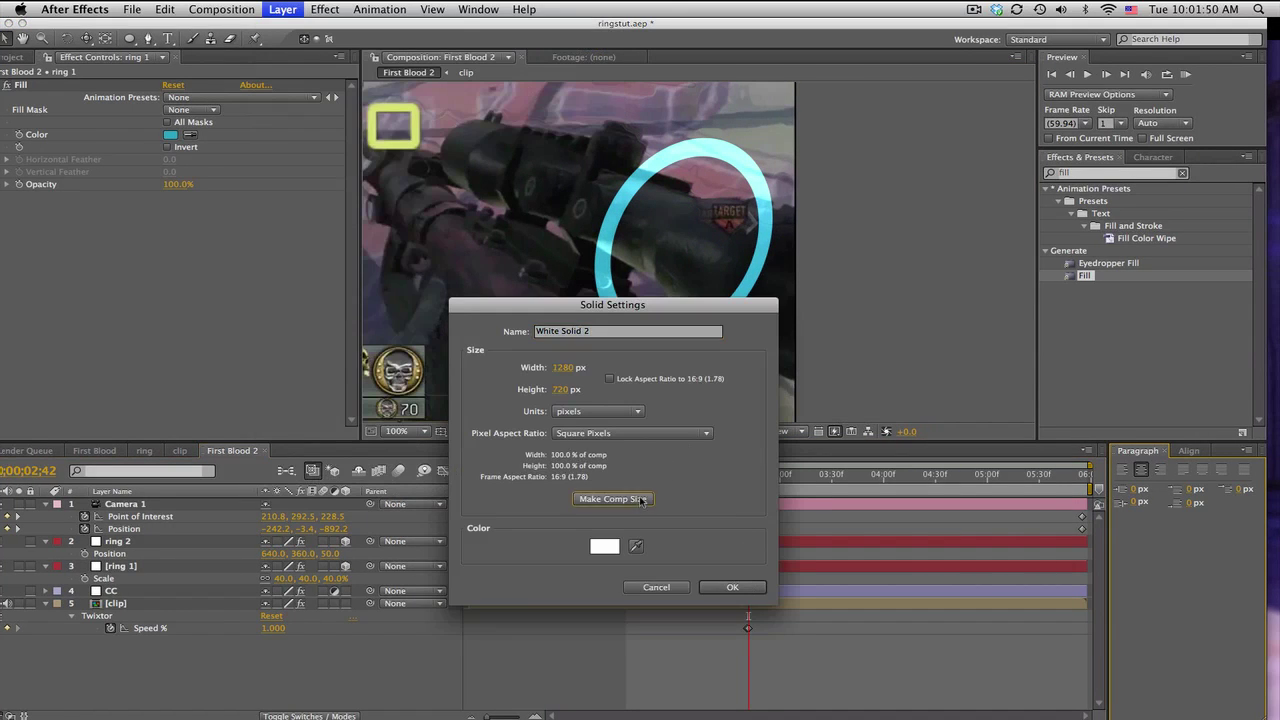
{"action": "type", "text": "matte"}
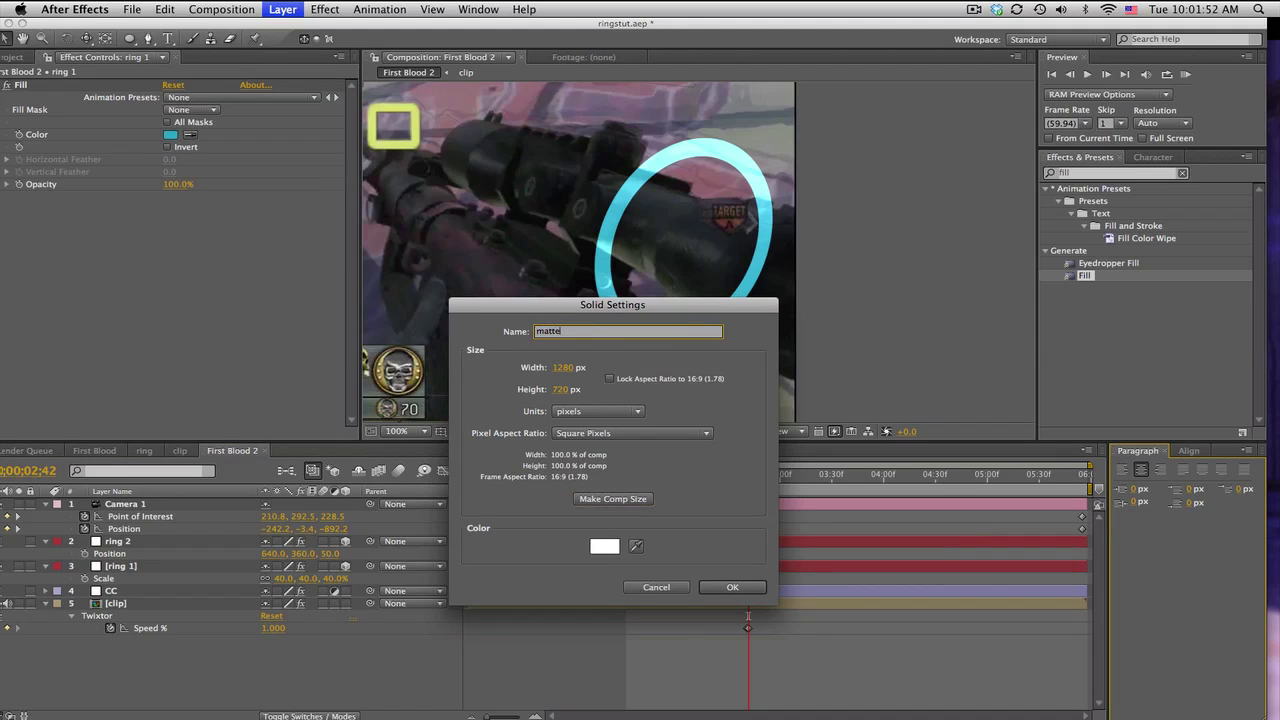
{"action": "key", "text": "Return"}
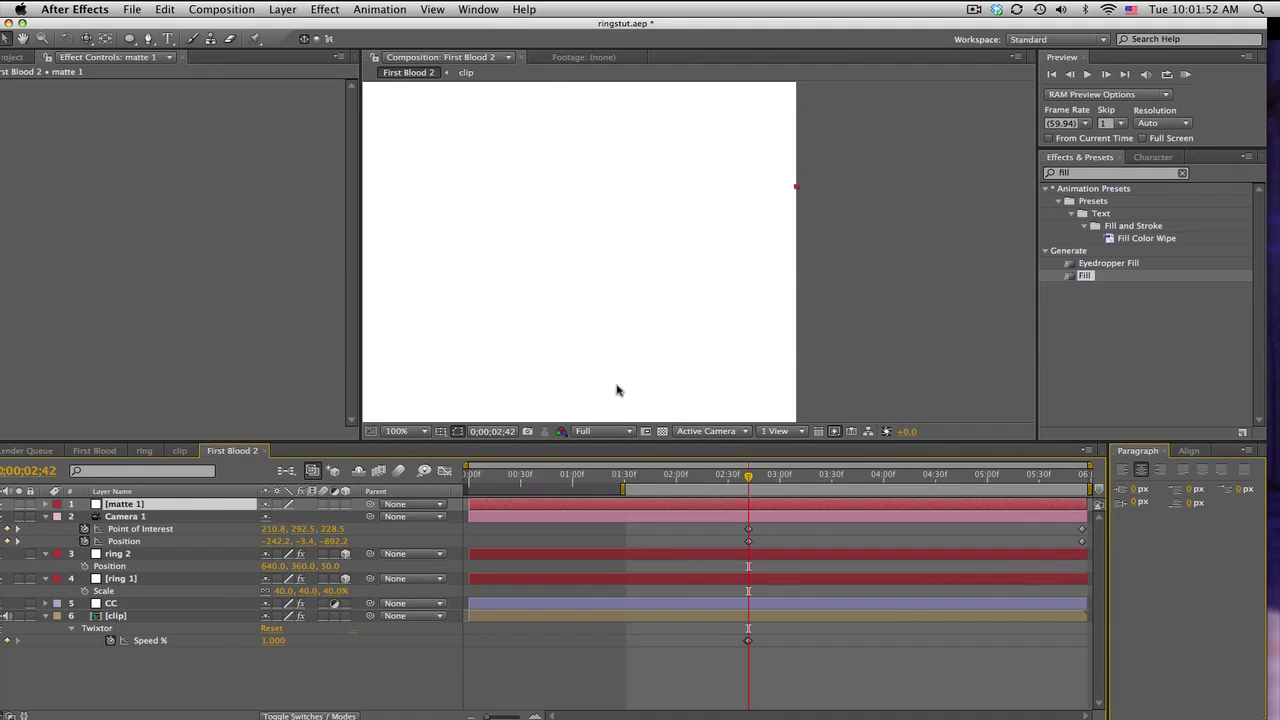
{"action": "double_click", "coordinate": [492, 24]}
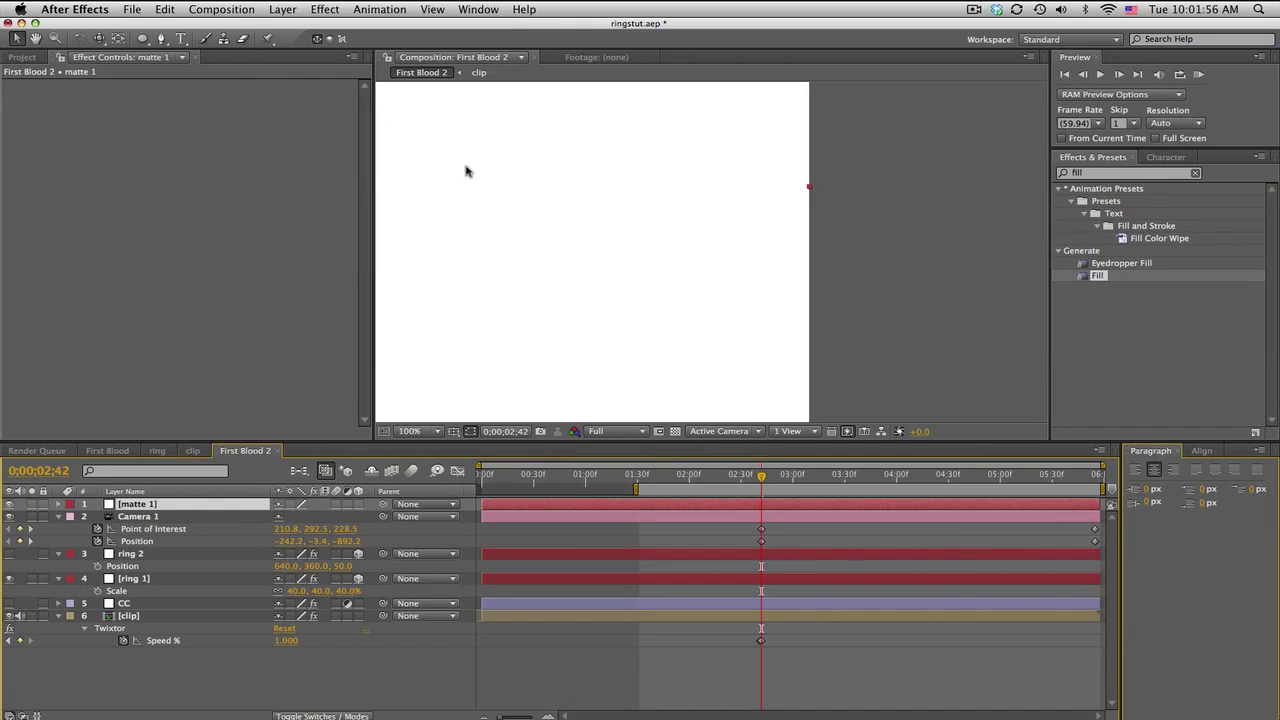
Hide the matte 1 layer and place it directly above the ring 1 layer.
{"action": "left_click", "coordinate": [9, 504]}
{"action": "left_click_drag", "start_coordinate": [165, 510], "coordinate": [157, 578]}
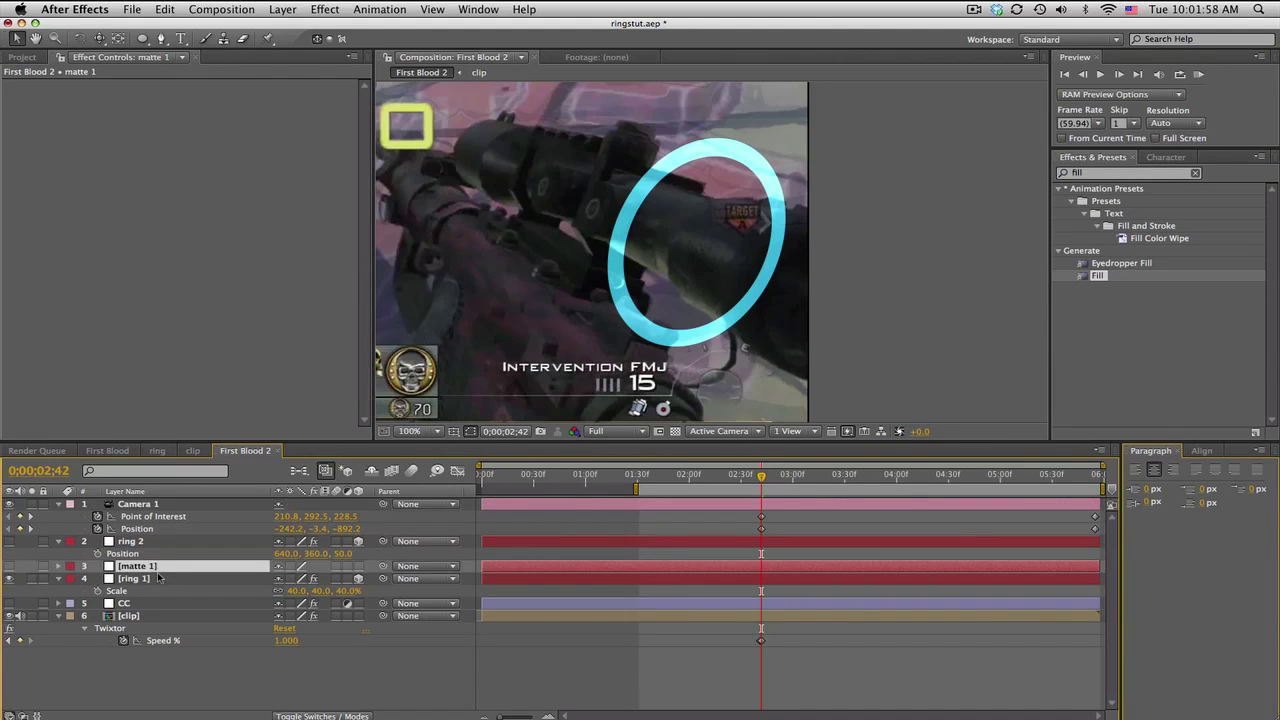
Draw a closed Pen mask on matte 1 around the scope's near end, covering the ring's side that should pass behind it.
{"action": "left_click", "coordinate": [161, 38]}
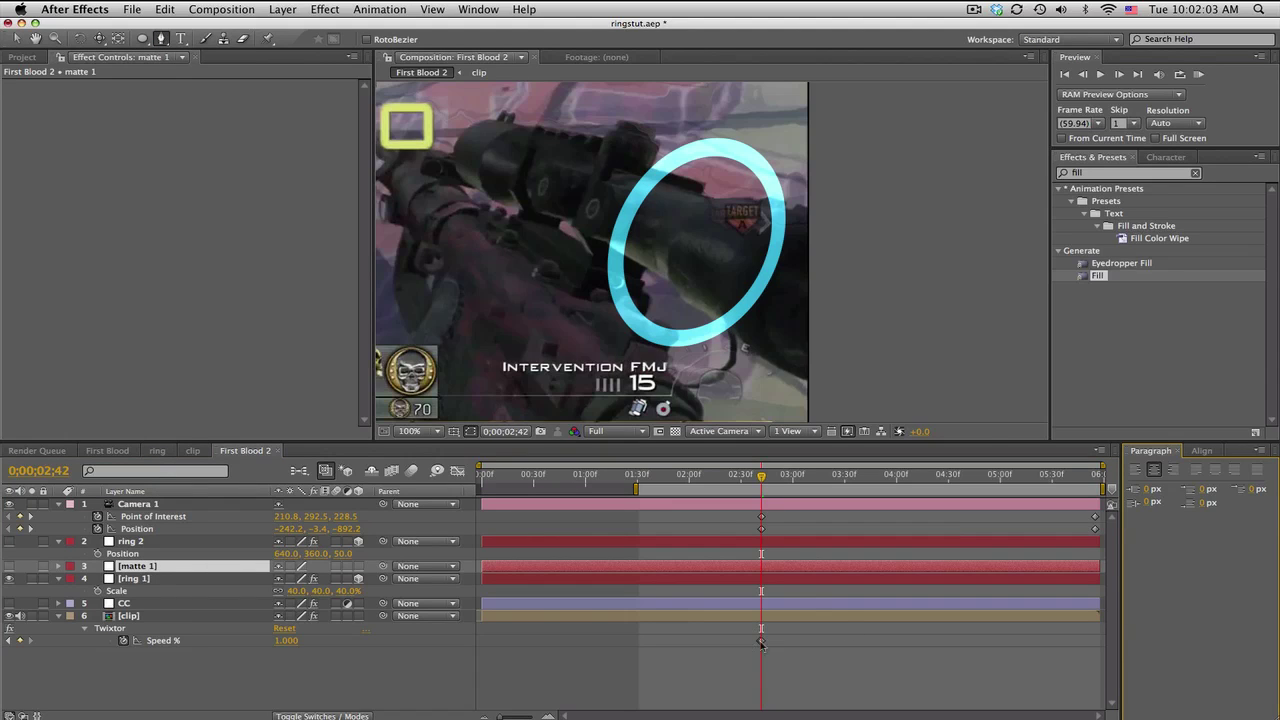
{"action": "left_click", "coordinate": [668, 280]}
{"action": "left_click", "coordinate": [682, 300]}
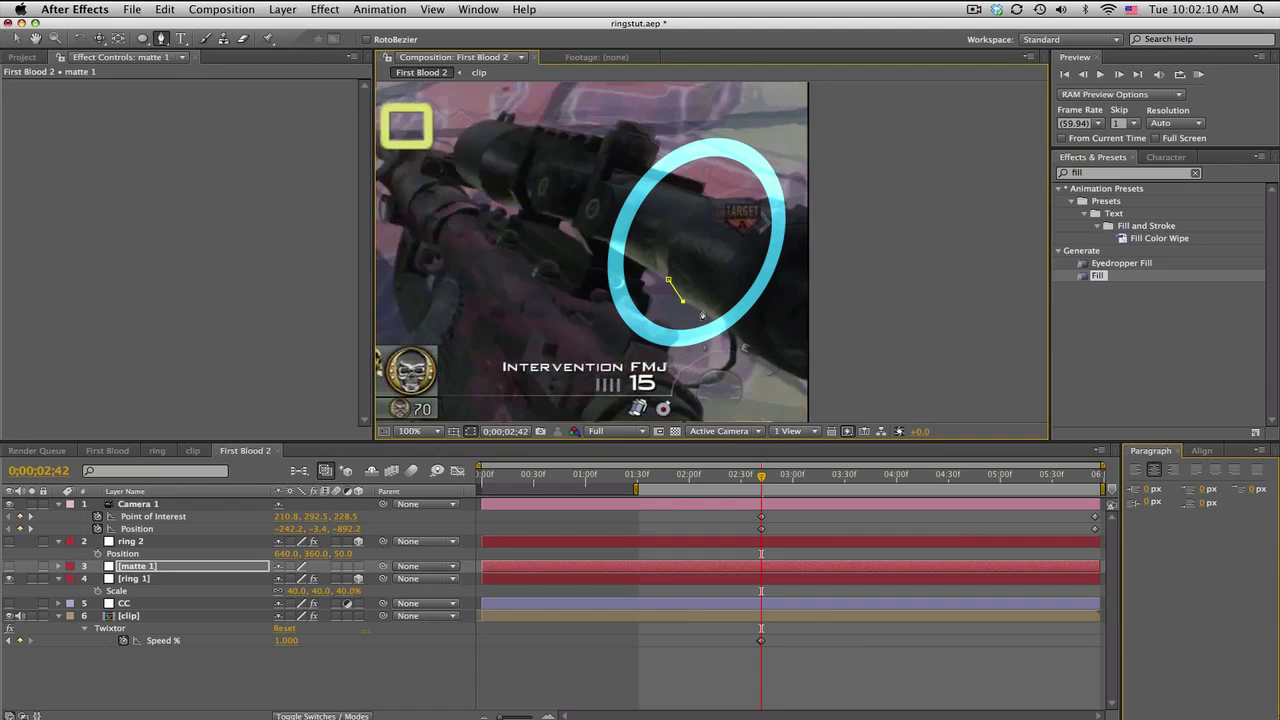
{"action": "left_click", "coordinate": [708, 316]}
{"action": "left_click", "coordinate": [745, 347]}
{"action": "left_click", "coordinate": [838, 390]}
{"action": "left_click", "coordinate": [904, 240]}
{"action": "left_click", "coordinate": [835, 208]}
{"action": "left_click", "coordinate": [766, 202]}
{"action": "left_click", "coordinate": [742, 198]}
{"action": "left_click", "coordinate": [705, 198]}
{"action": "left_click", "coordinate": [661, 226]}
{"action": "left_click", "coordinate": [668, 283]}
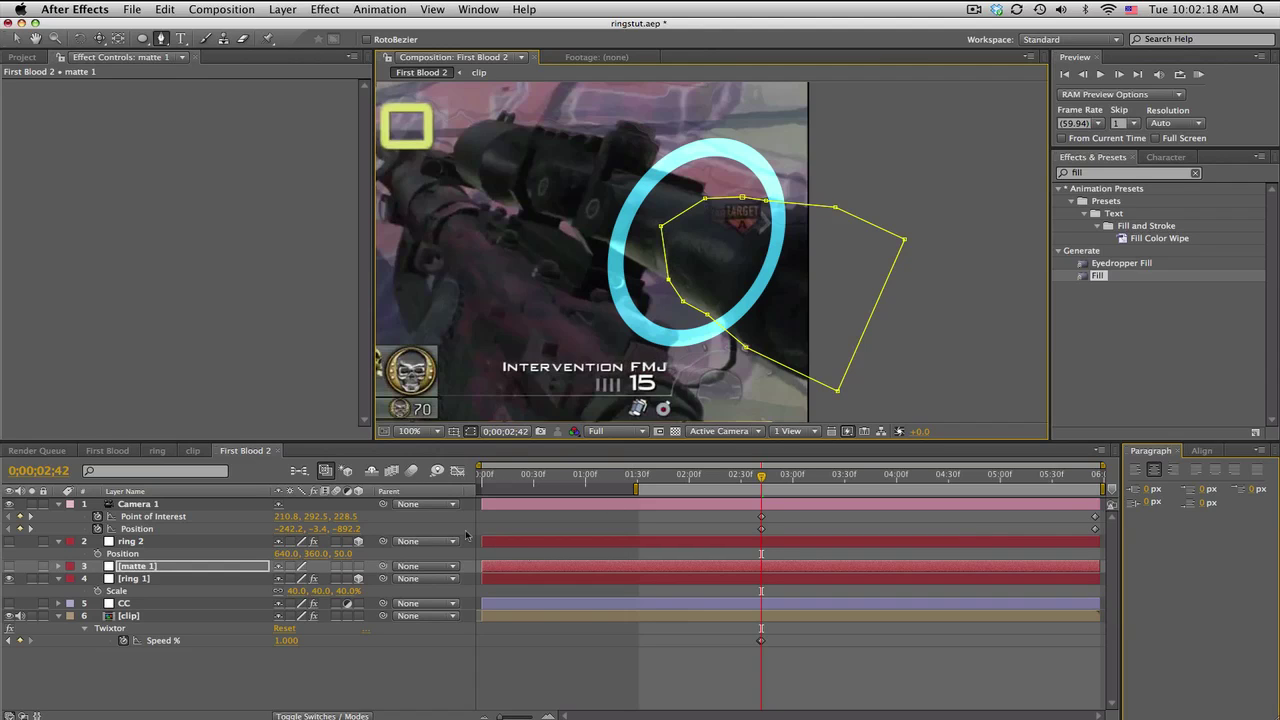
Reveal Mask 1 on matte 1 and keyframe its Mask Path at 0;00;02;42.
{"action": "left_click", "coordinate": [250, 567]}
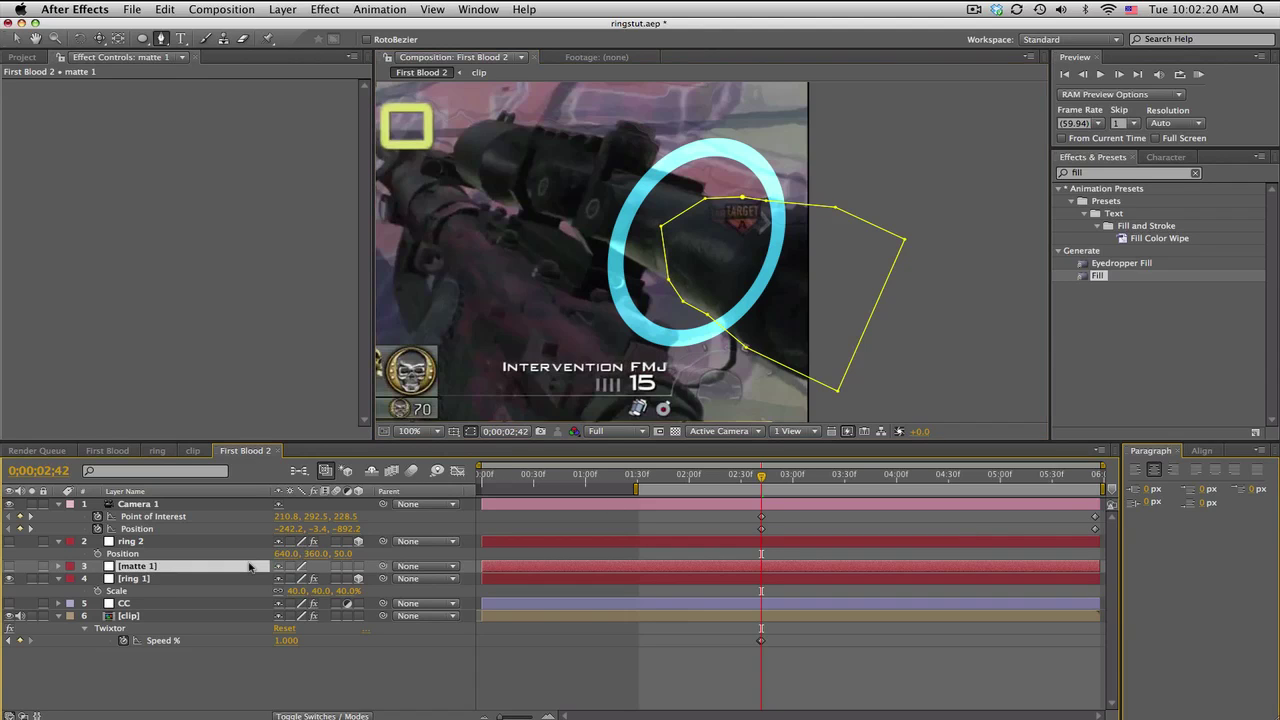
{"action": "key", "text": "m"}
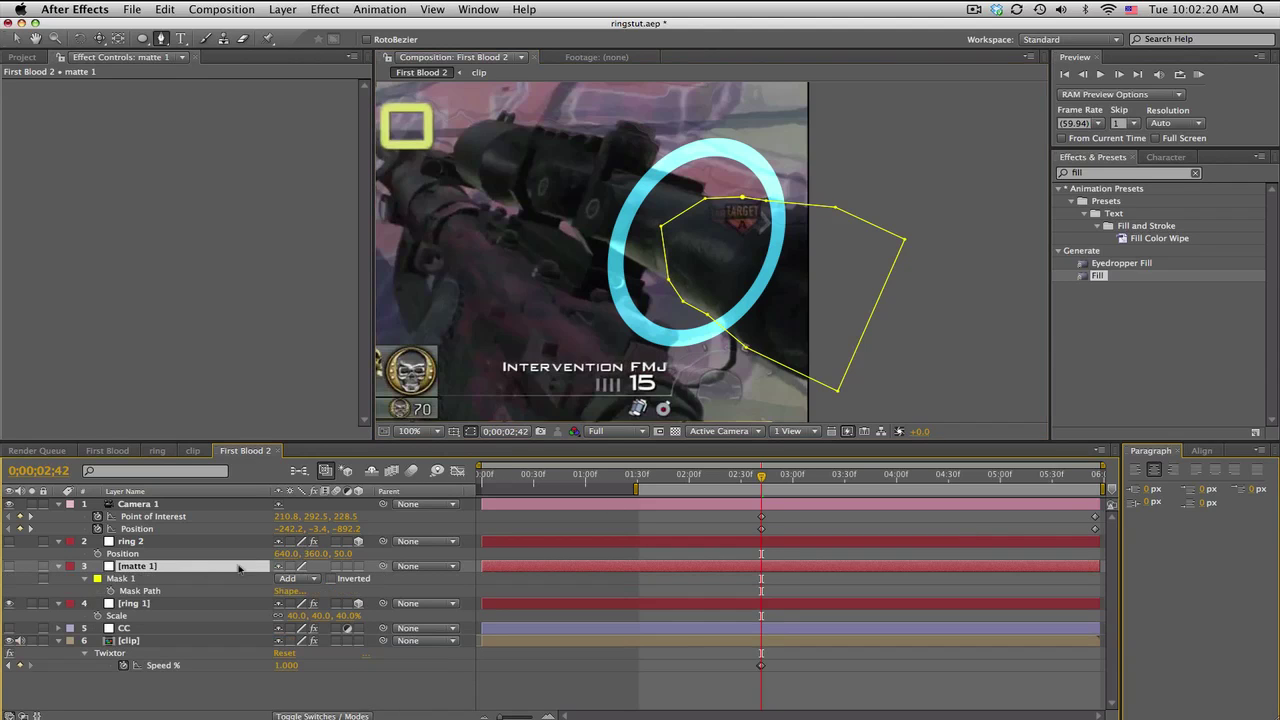
{"action": "left_click", "coordinate": [111, 591]}
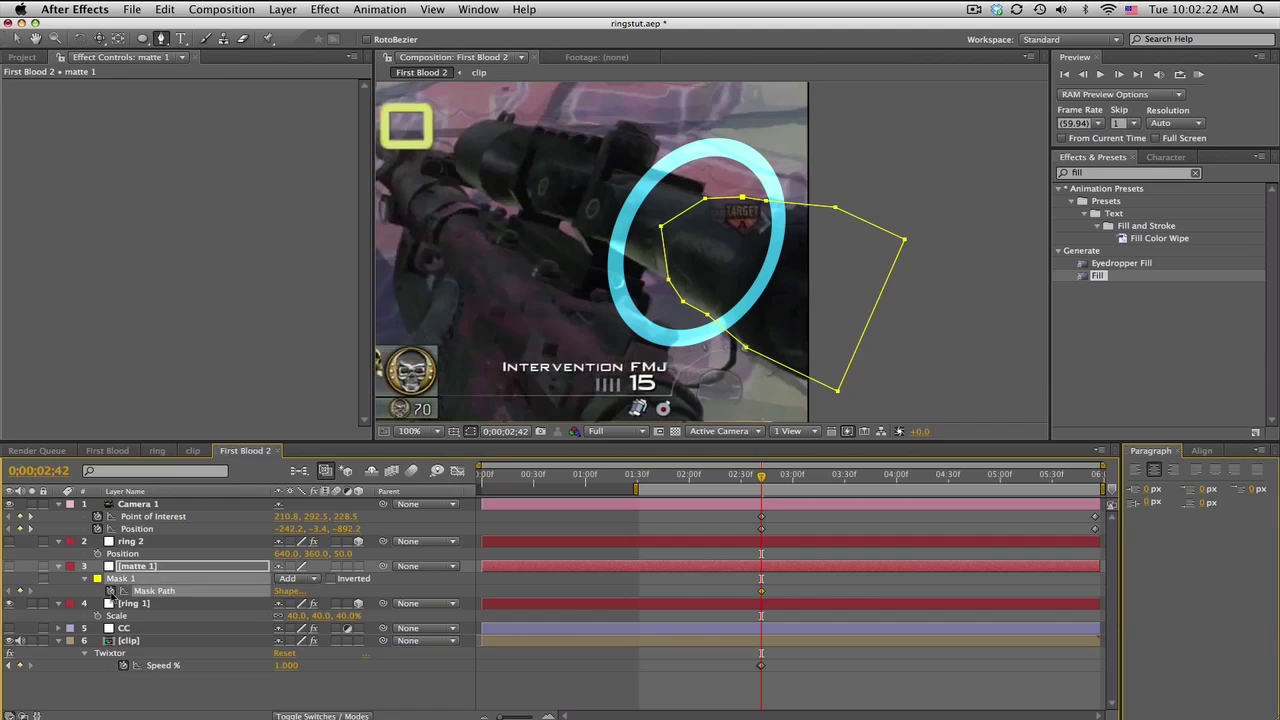
At 0;00;05;54, reshape Mask 1's points to follow the scope's shifted outline, keyframing the Mask Path.
{"action": "left_click", "coordinate": [1096, 476]}
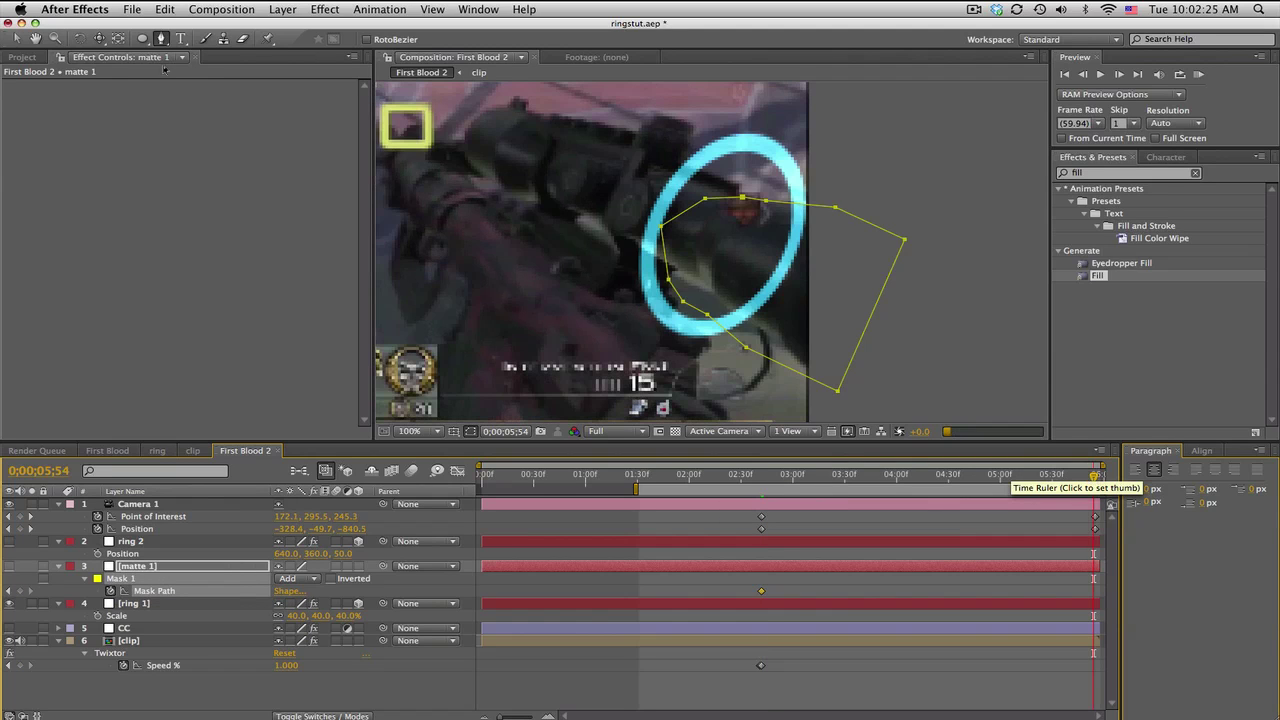
{"action": "left_click", "coordinate": [17, 39]}
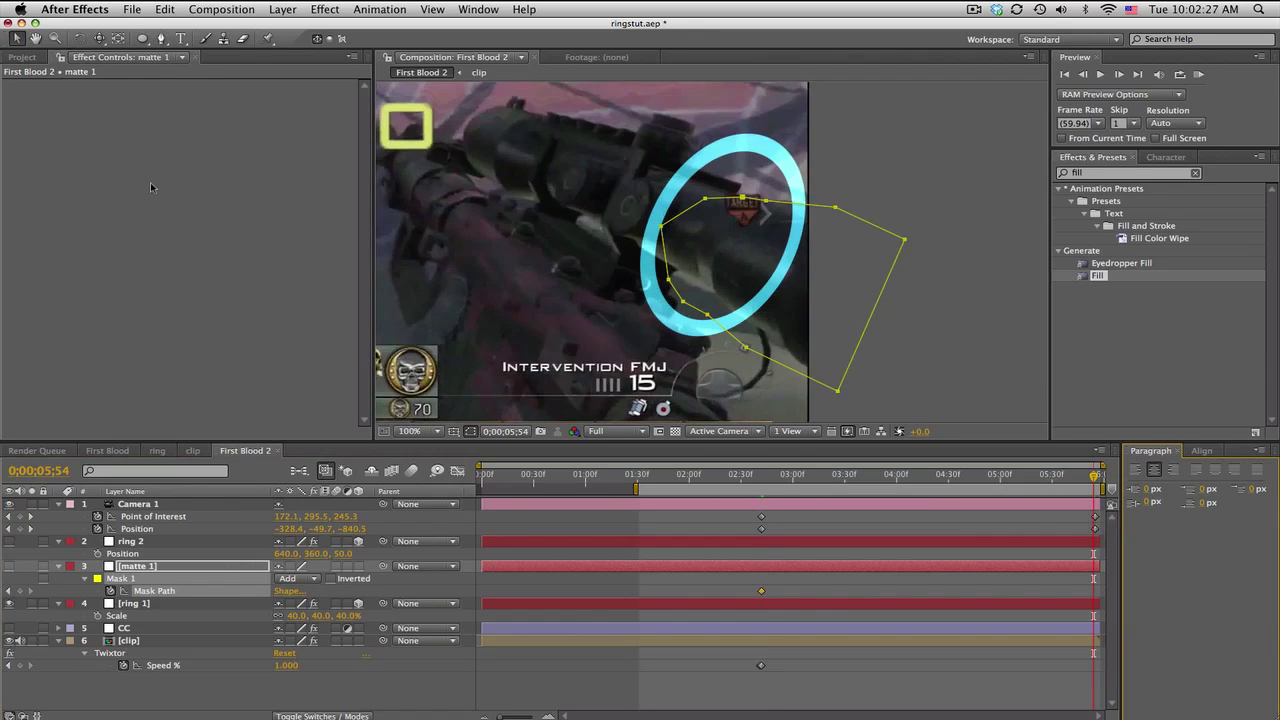
{"action": "left_click", "coordinate": [187, 568]}
{"action": "left_click_drag", "start_coordinate": [708, 318], "coordinate": [714, 298]}
{"action": "left_click_drag", "start_coordinate": [746, 351], "coordinate": [773, 336]}
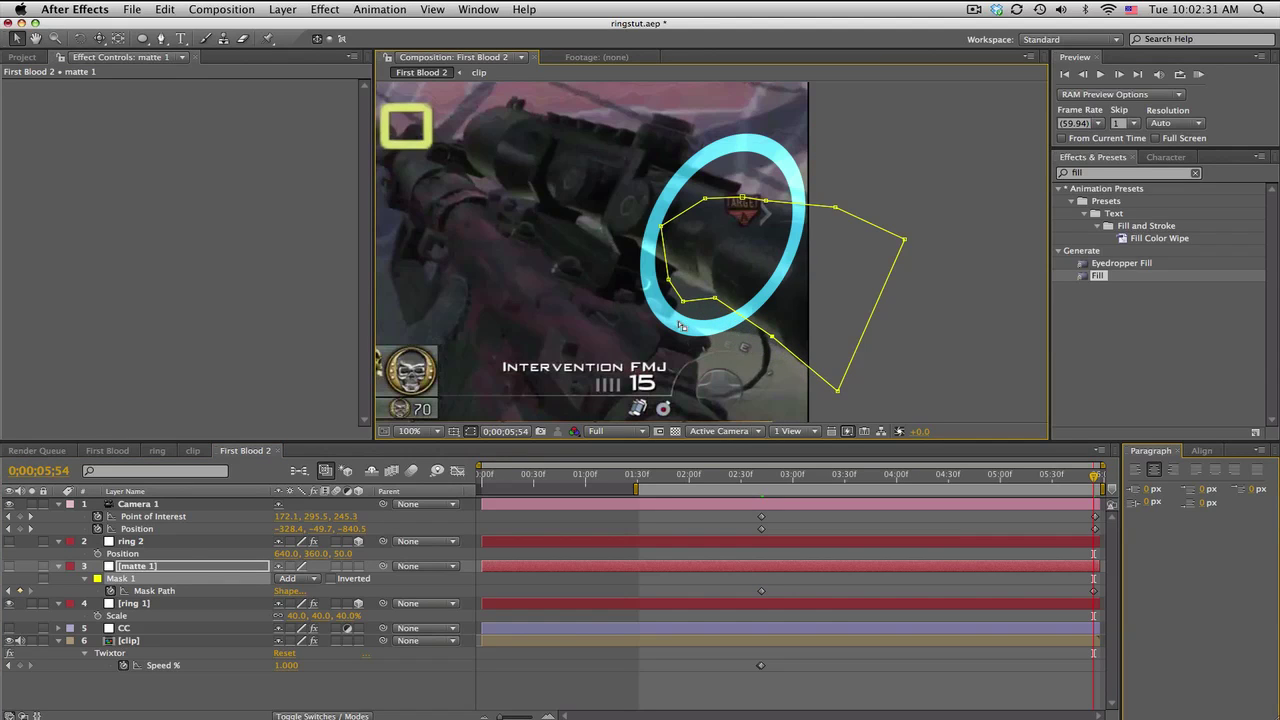
{"action": "mouse_move", "coordinate": [683, 300]}
{"action": "left_mouse_down"}
{"action": "mouse_move", "coordinate": [703, 294]}
{"action": "mouse_move", "coordinate": [684, 278]}
{"action": "left_mouse_up"}
{"action": "left_click_drag", "start_coordinate": [661, 229], "coordinate": [720, 200]}
{"action": "left_click_drag", "start_coordinate": [833, 207], "coordinate": [839, 209]}
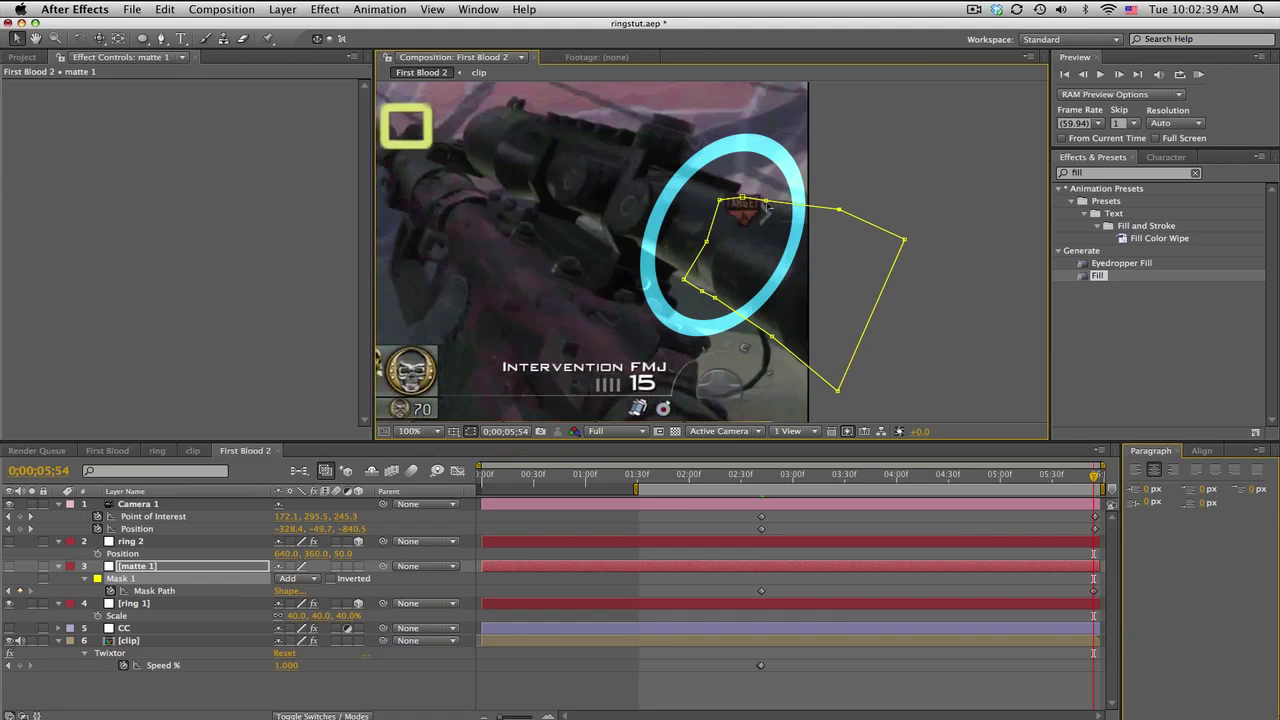
{"action": "mouse_move", "coordinate": [762, 478]}
{"action": "left_mouse_down"}
{"action": "mouse_move", "coordinate": [988, 476]}
{"action": "mouse_move", "coordinate": [742, 478]}
{"action": "mouse_move", "coordinate": [786, 475]}
{"action": "left_mouse_up"}
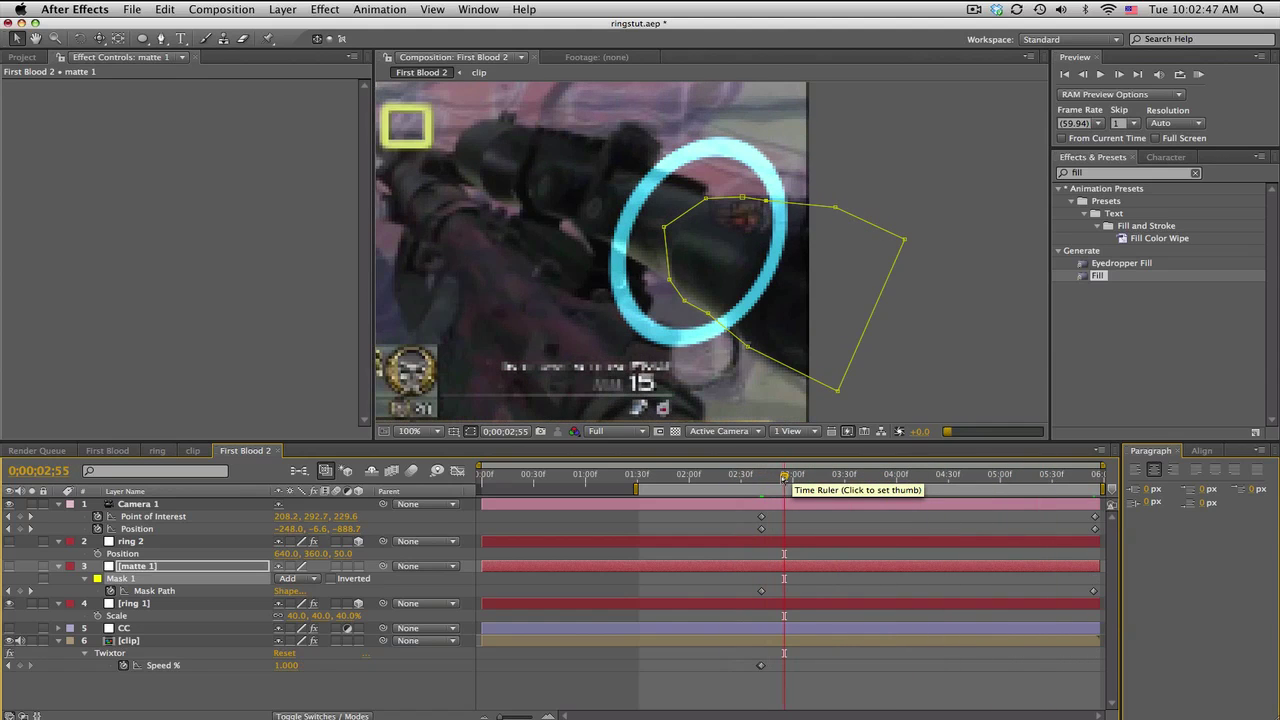
Set the ring 1 layer's track matte to Alpha Inverted, using matte 1 to cut away the masked part of the ring.
{"action": "left_click", "coordinate": [196, 604]}
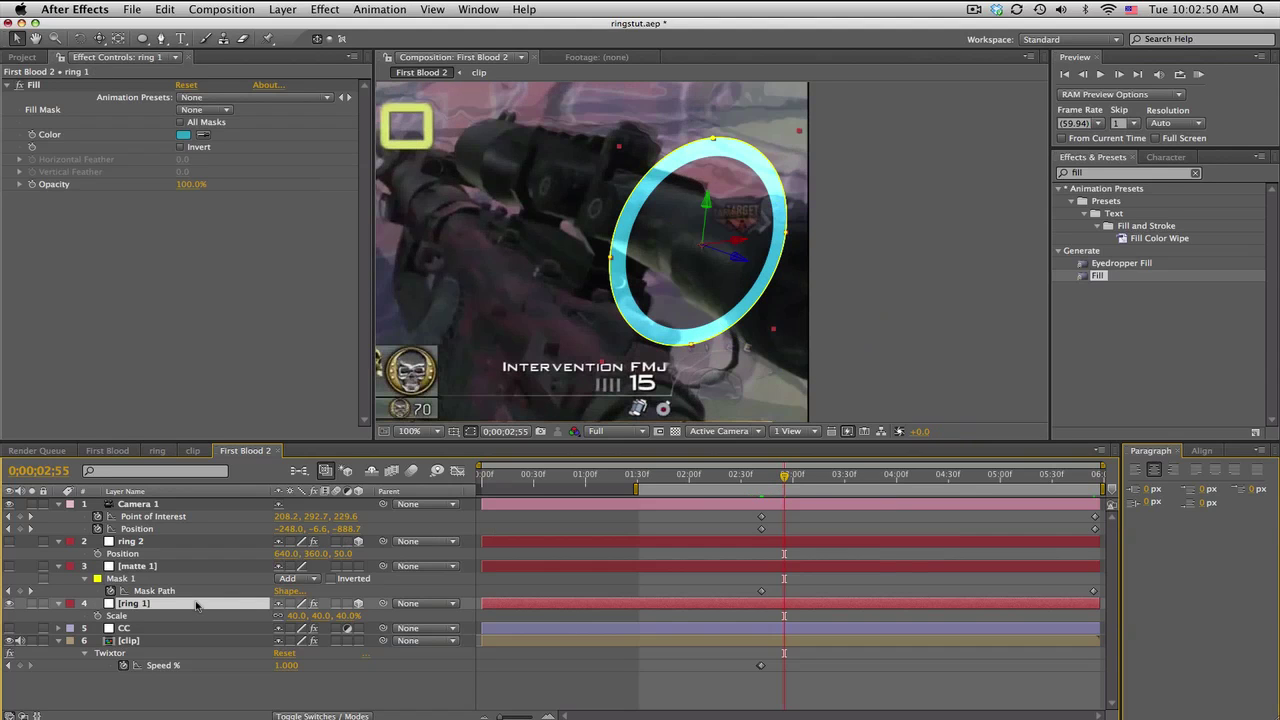
{"action": "left_click", "coordinate": [343, 716]}
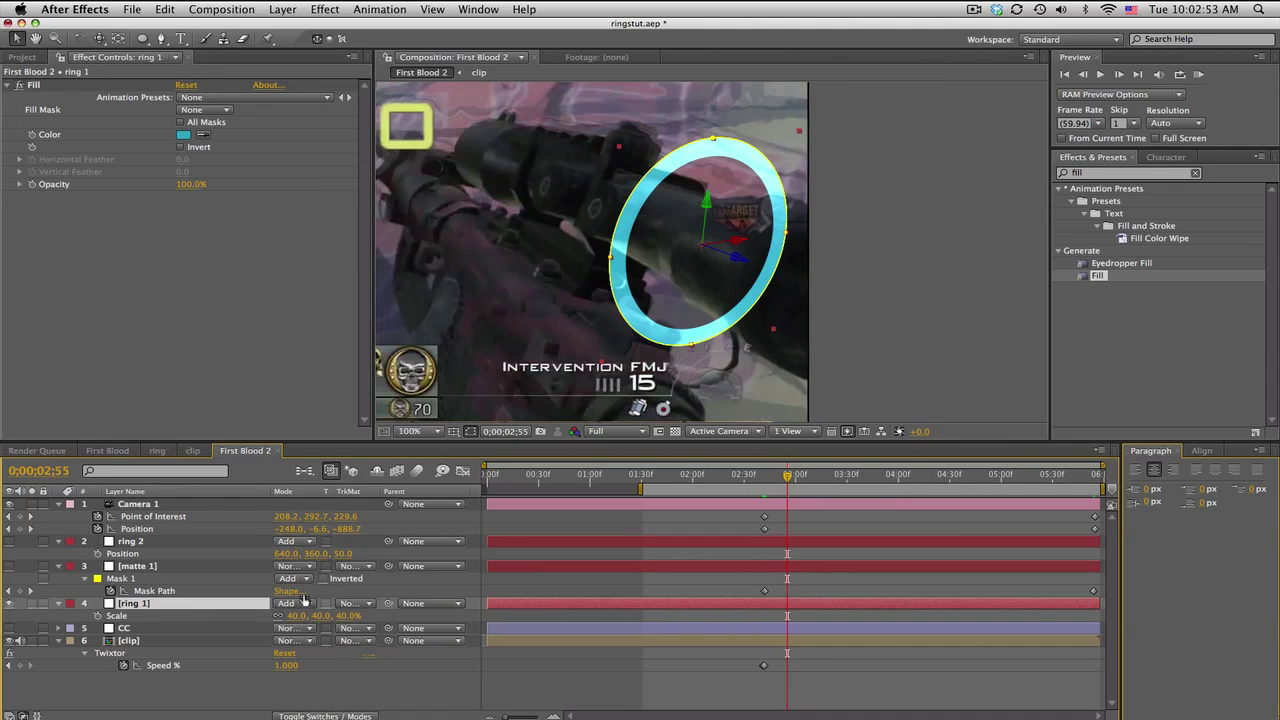
{"action": "left_click", "coordinate": [365, 612]}
{"action": "left_click", "coordinate": [367, 633]}
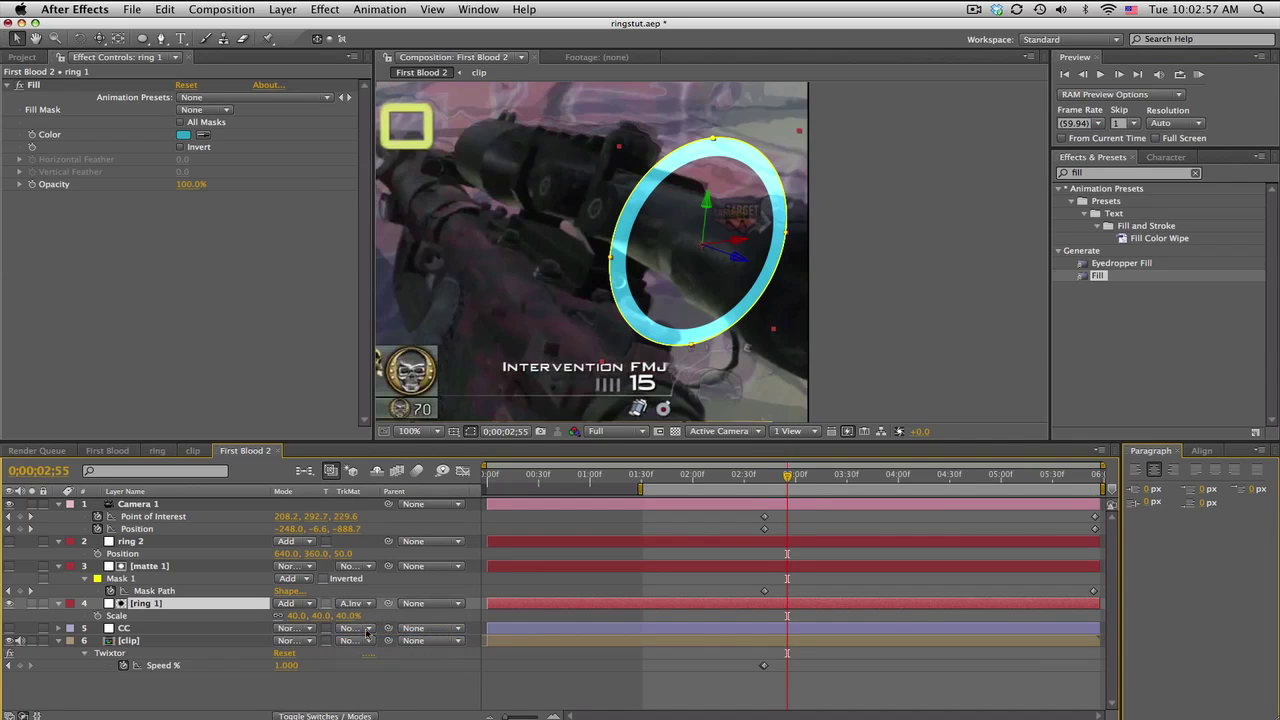
{"action": "left_click", "coordinate": [566, 682]}
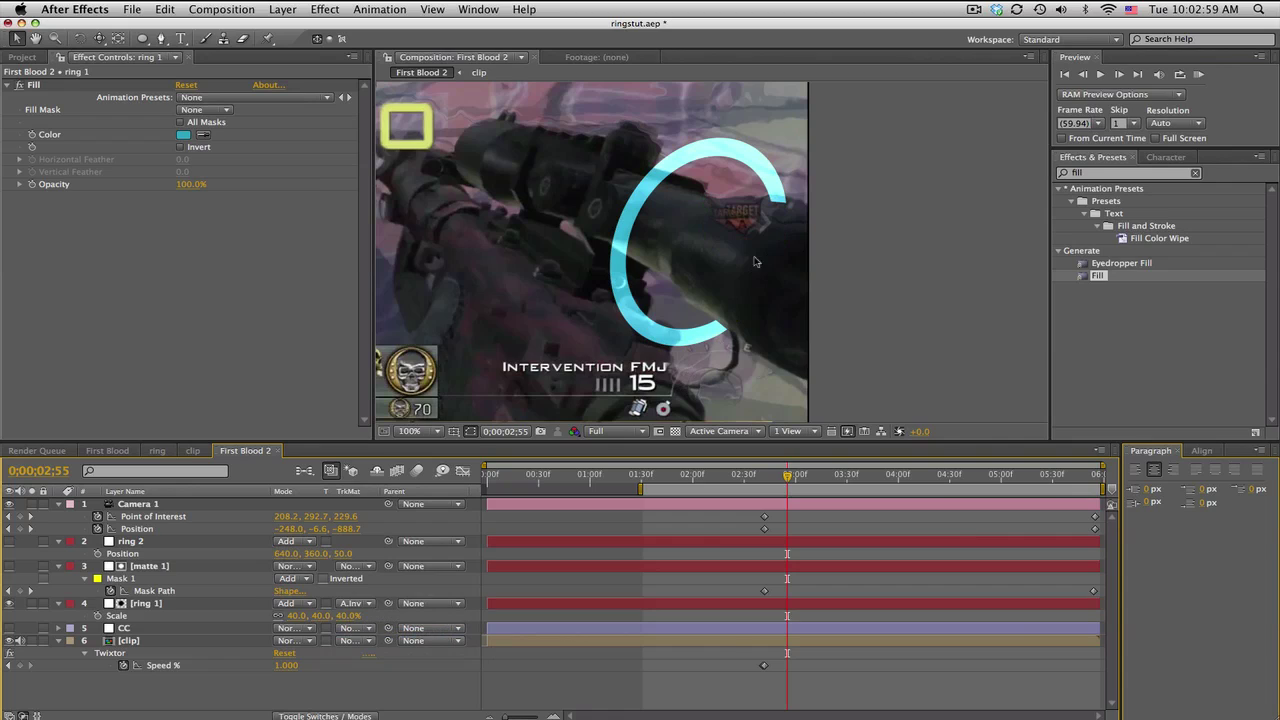
Set the Mask Feather of matte 1's mask to 3 pixels.
{"action": "left_click", "coordinate": [185, 566]}
{"action": "key", "text": "f"}
{"action": "left_click", "coordinate": [314, 592]}
{"action": "type", "text": "3"}
{"action": "key", "text": "Return"}
{"action": "left_click", "coordinate": [614, 679]}
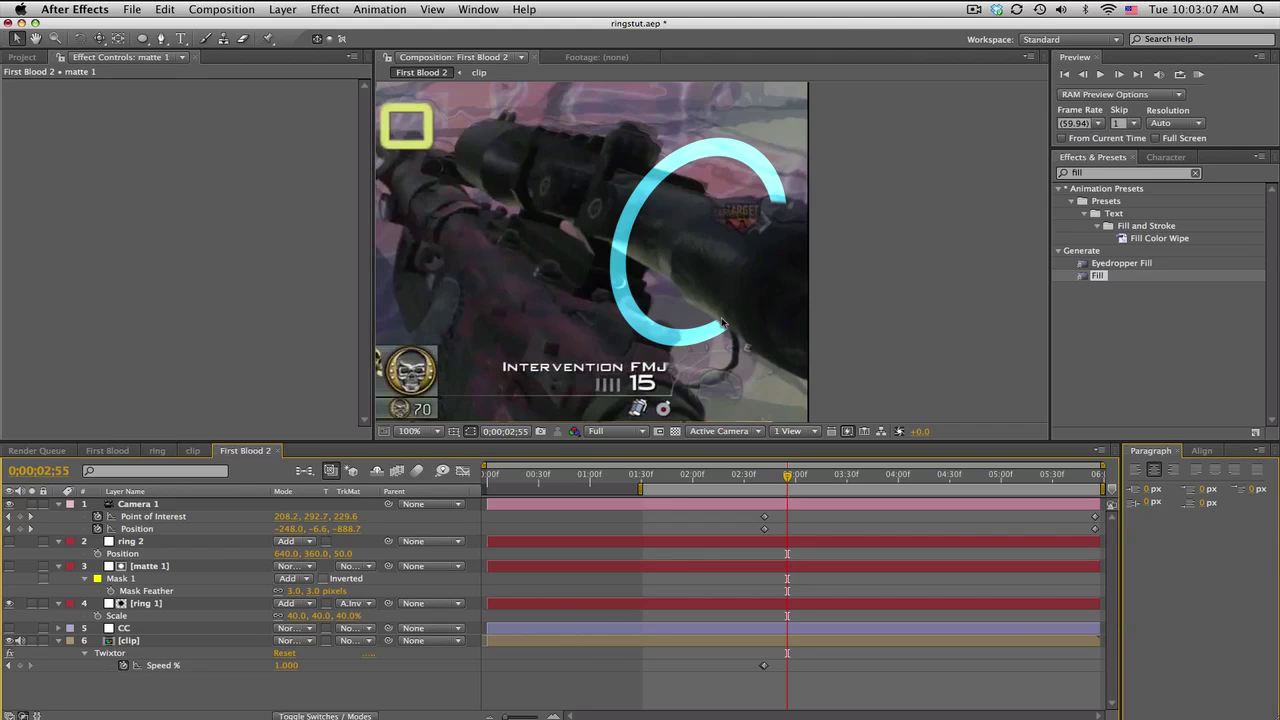
At 0;00;02;41, hide the ring 1 layer and show the ring 2 layer.
{"action": "left_click", "coordinate": [769, 480]}
{"action": "left_click", "coordinate": [763, 480]}
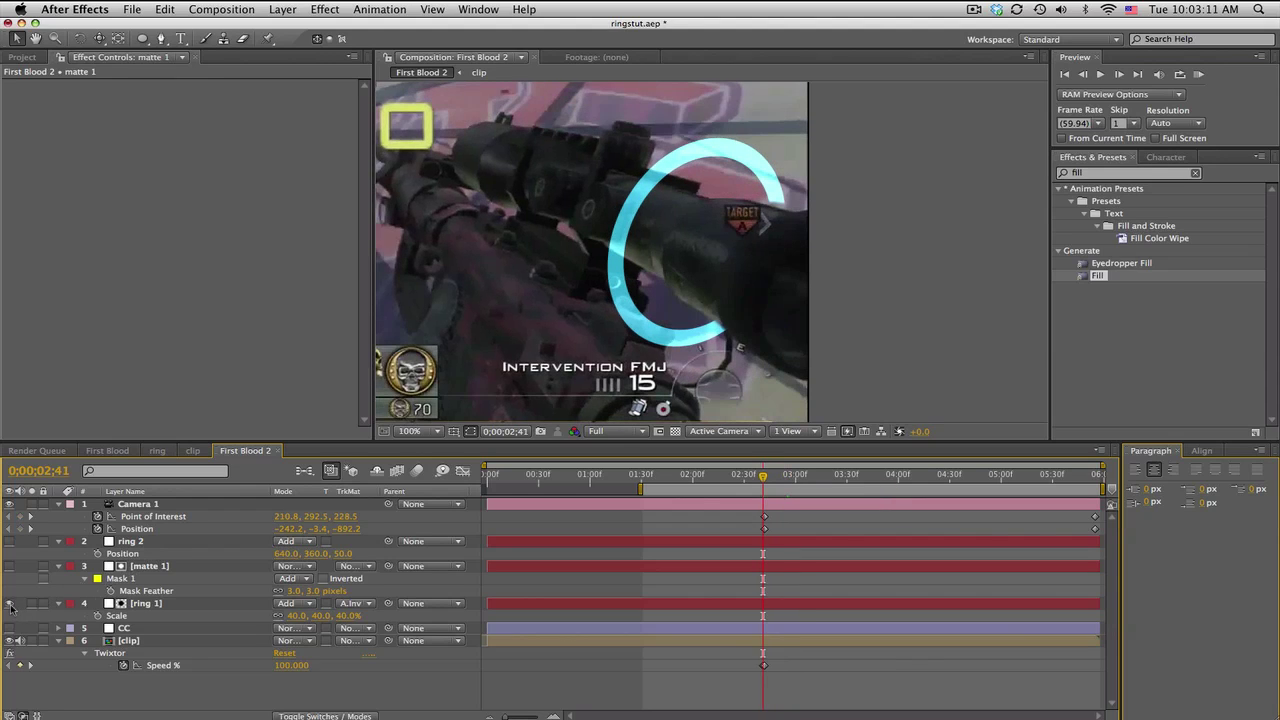
{"action": "left_click", "coordinate": [10, 604]}
{"action": "left_click", "coordinate": [10, 542]}
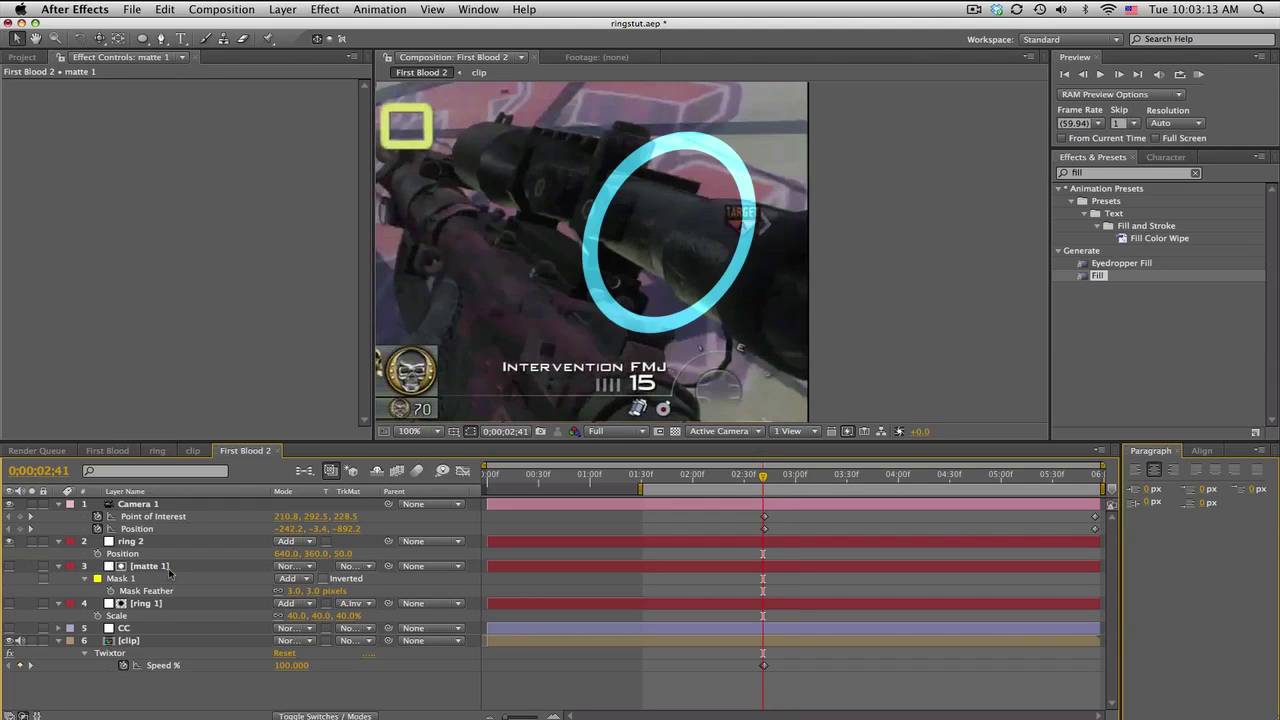
Duplicate the matte 1 layer, place the copy directly above ring 2, and delete the copy's Mask 1.
{"action": "left_click", "coordinate": [170, 571]}
{"action": "key", "text": "ctrl+d"}
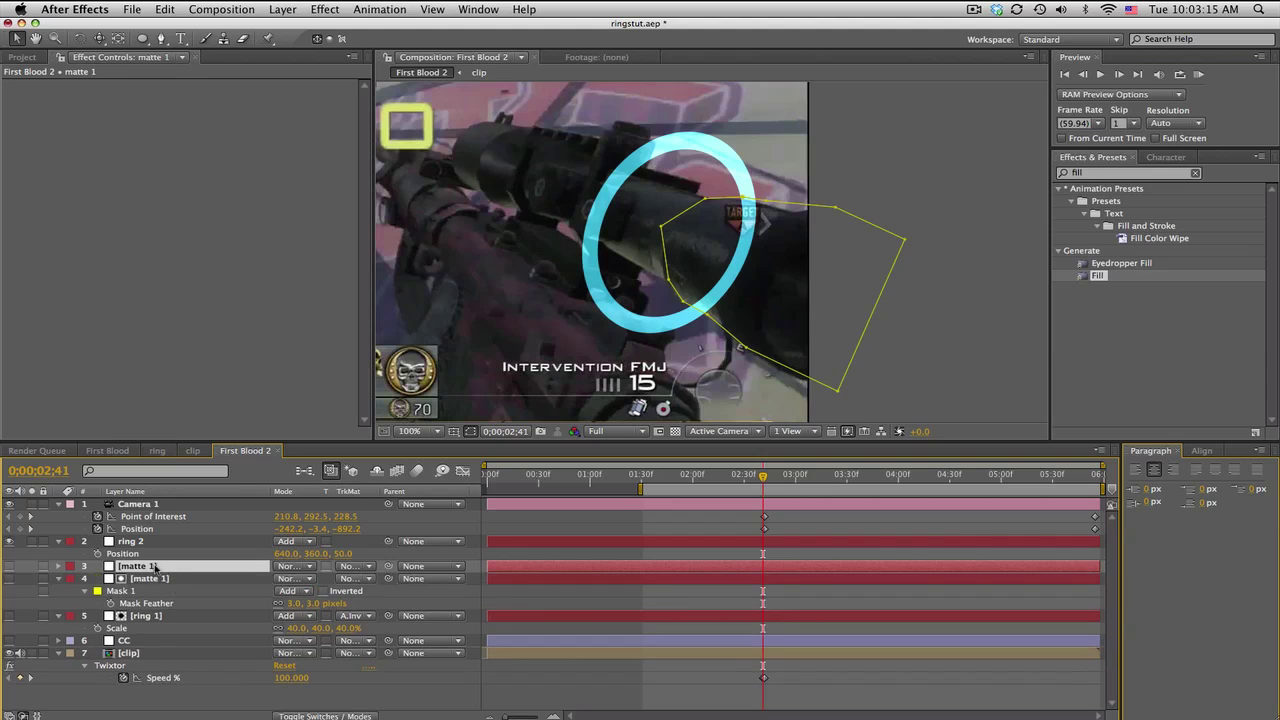
{"action": "left_click_drag", "start_coordinate": [156, 568], "coordinate": [148, 543]}
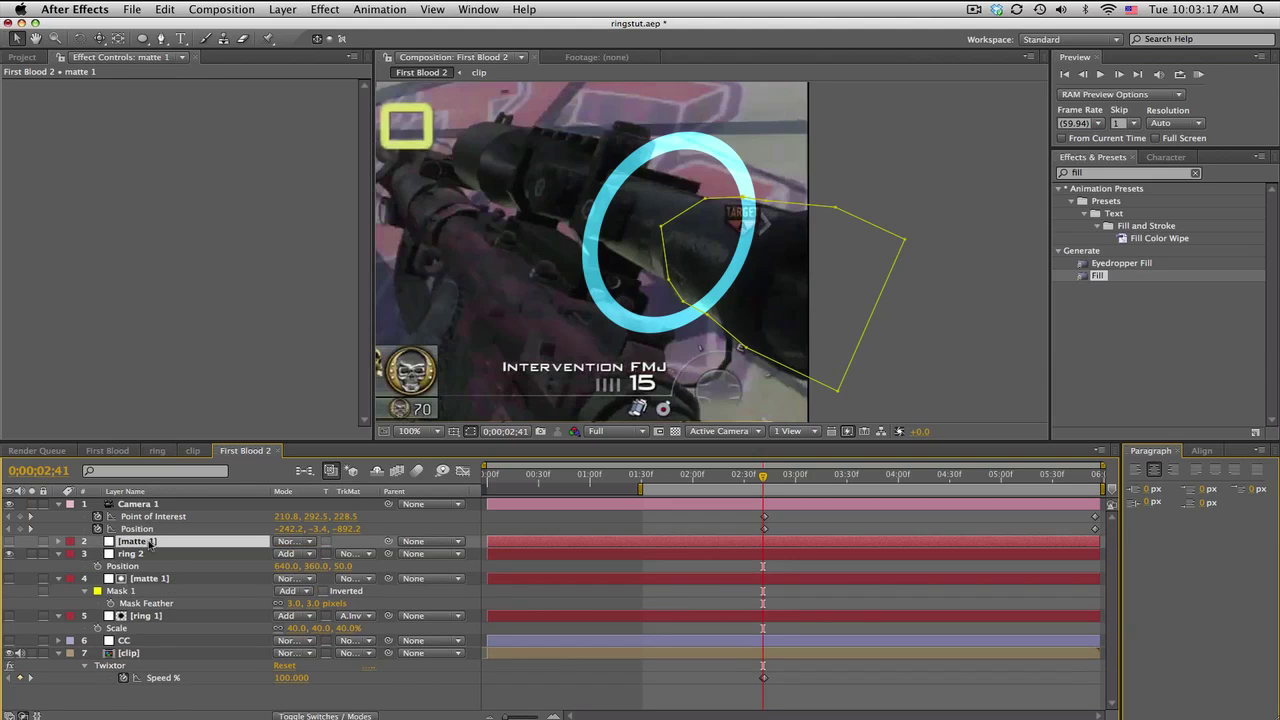
{"action": "key", "text": "m"}
{"action": "left_click", "coordinate": [138, 554]}
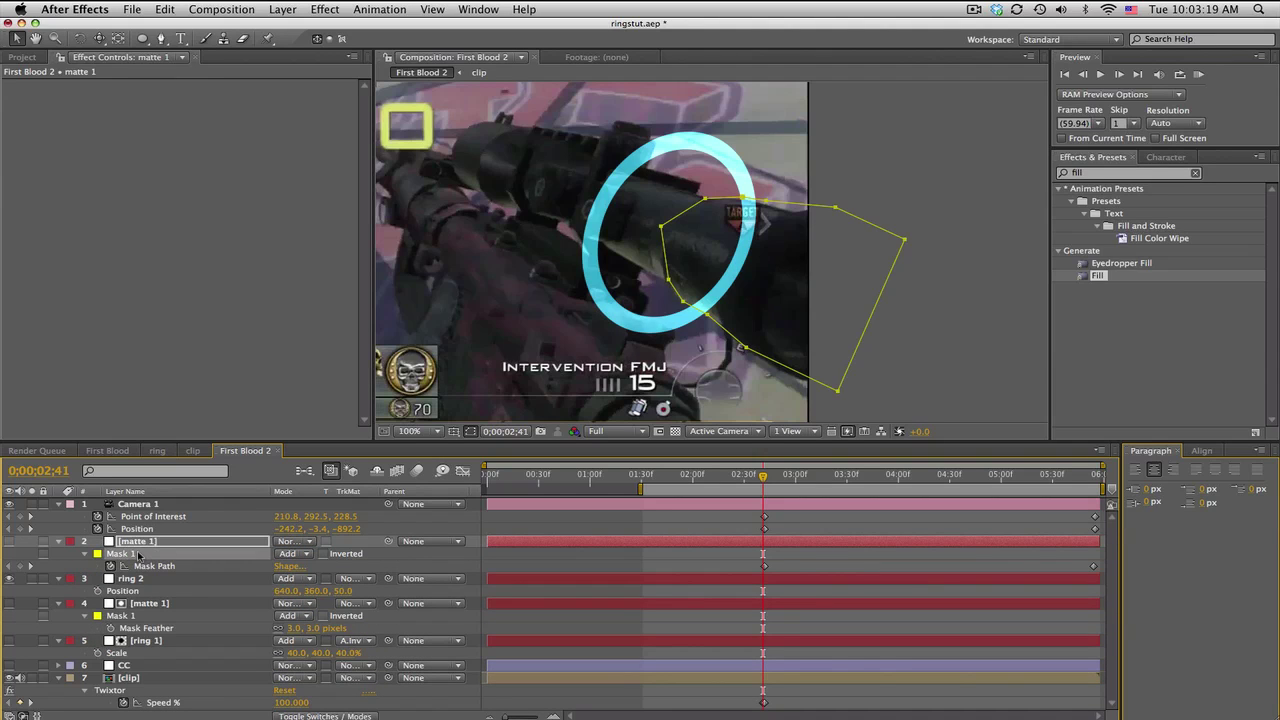
{"action": "key", "text": "Delete"}
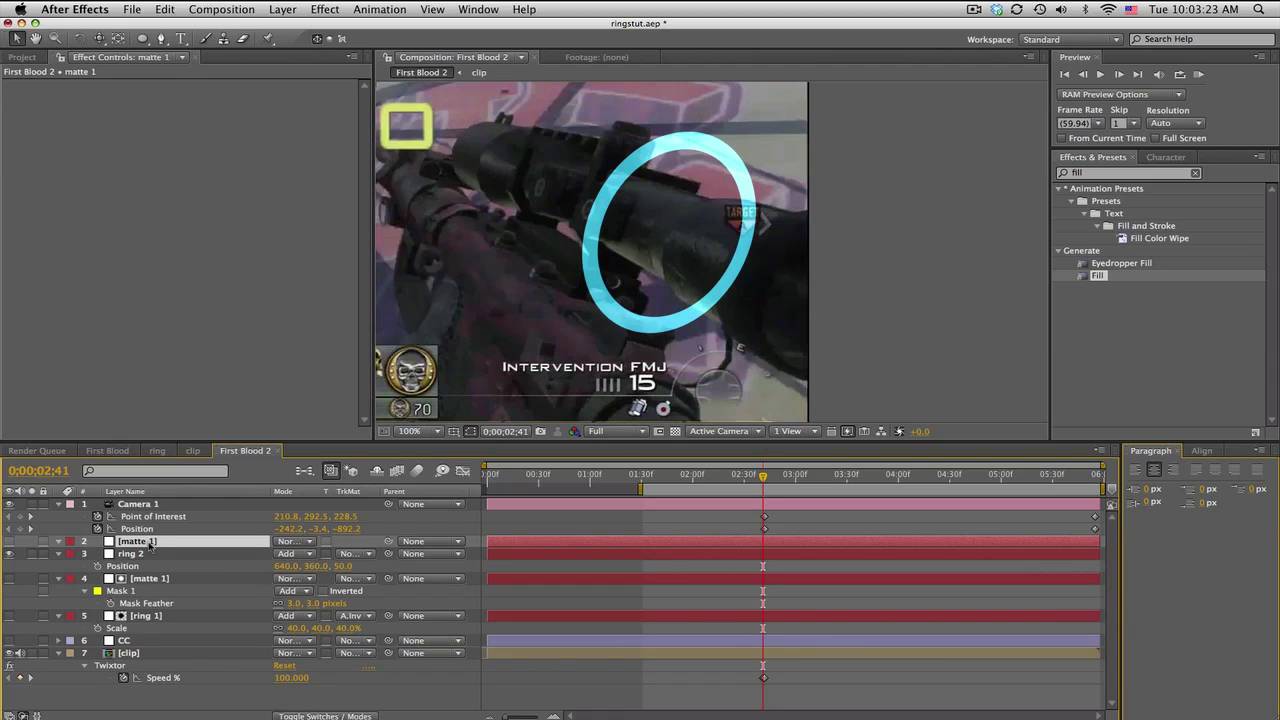
At 0;00;02;42, draw a closed mask on the upper matte 1 around the scope's rear section with the Pen tool.
{"action": "left_click", "coordinate": [1119, 74]}
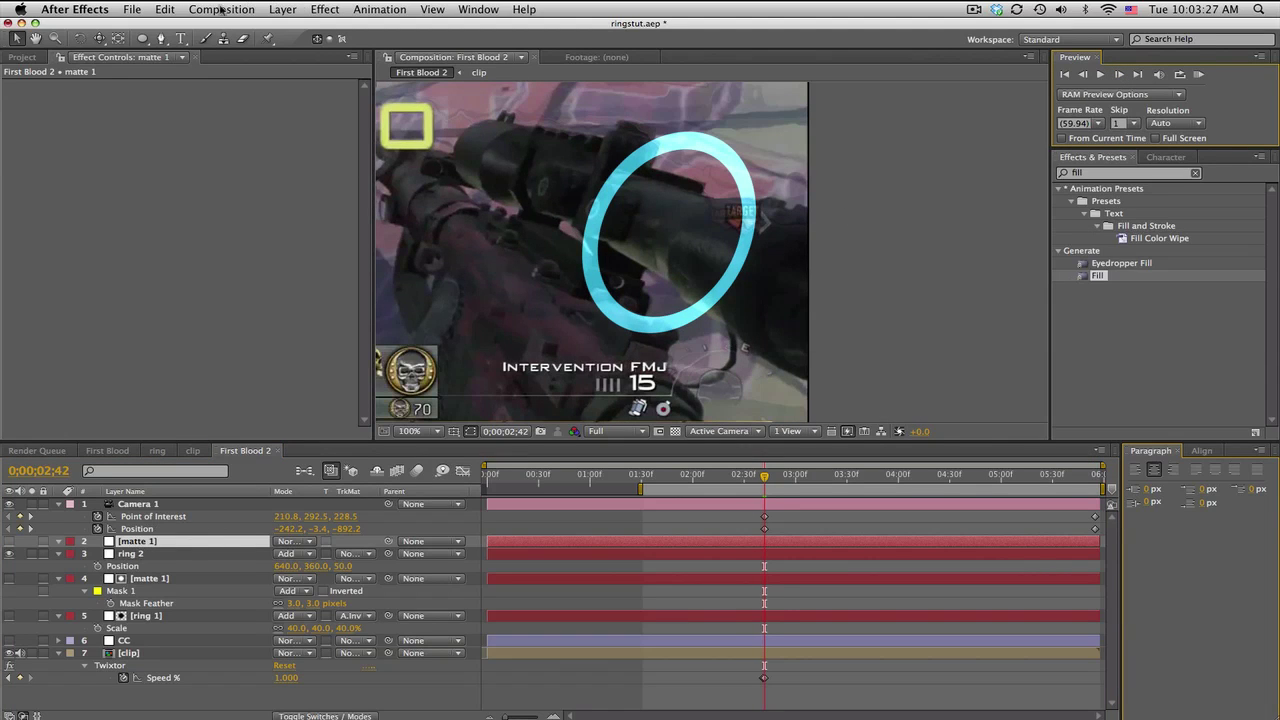
{"action": "left_click", "coordinate": [161, 38]}
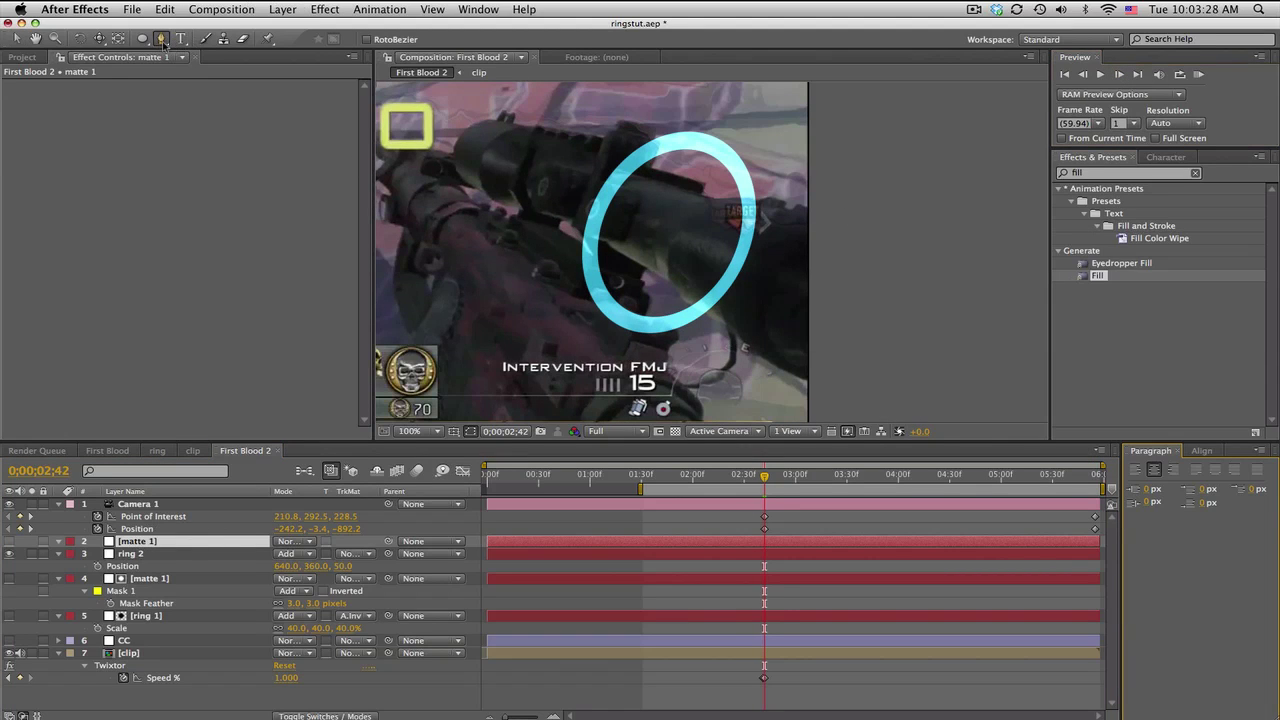
{"action": "left_click", "coordinate": [676, 292]}
{"action": "left_click", "coordinate": [709, 316]}
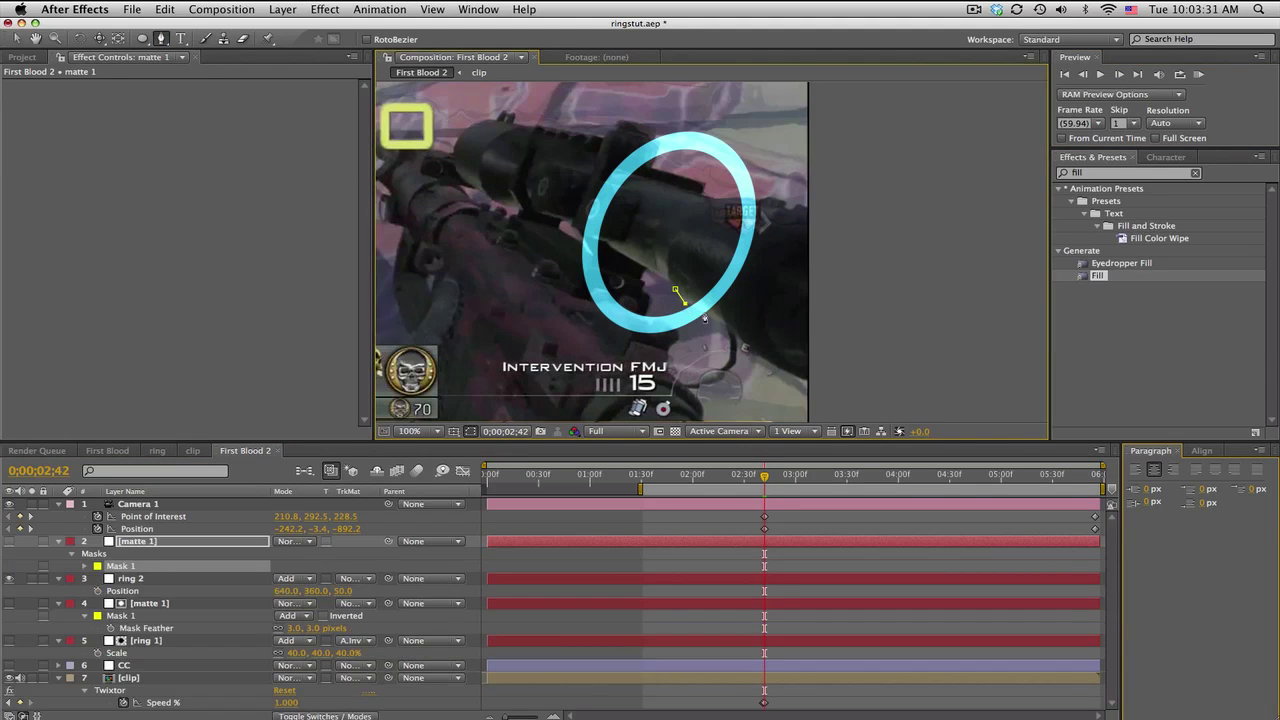
{"action": "left_click", "coordinate": [758, 346]}
{"action": "left_click", "coordinate": [862, 359]}
{"action": "left_click", "coordinate": [869, 251]}
{"action": "left_click", "coordinate": [824, 213]}
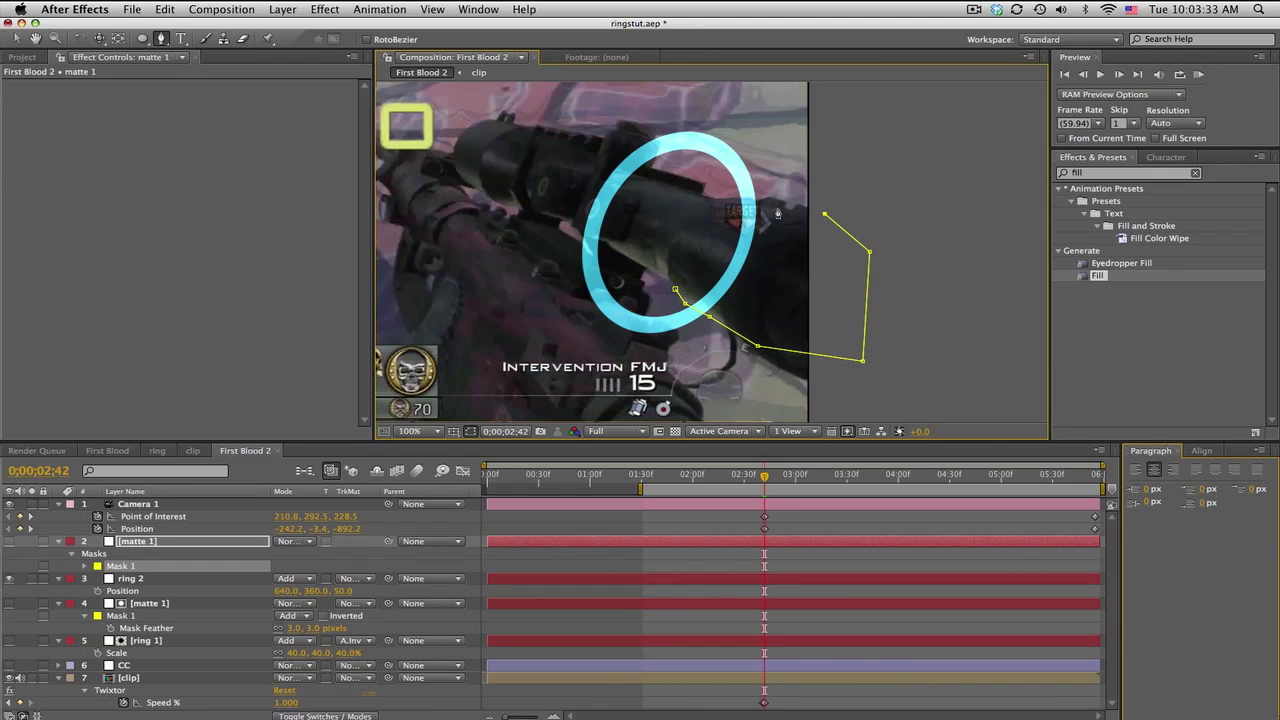
{"action": "left_click", "coordinate": [701, 196]}
{"action": "left_click", "coordinate": [680, 240]}
{"action": "left_click", "coordinate": [676, 291]}
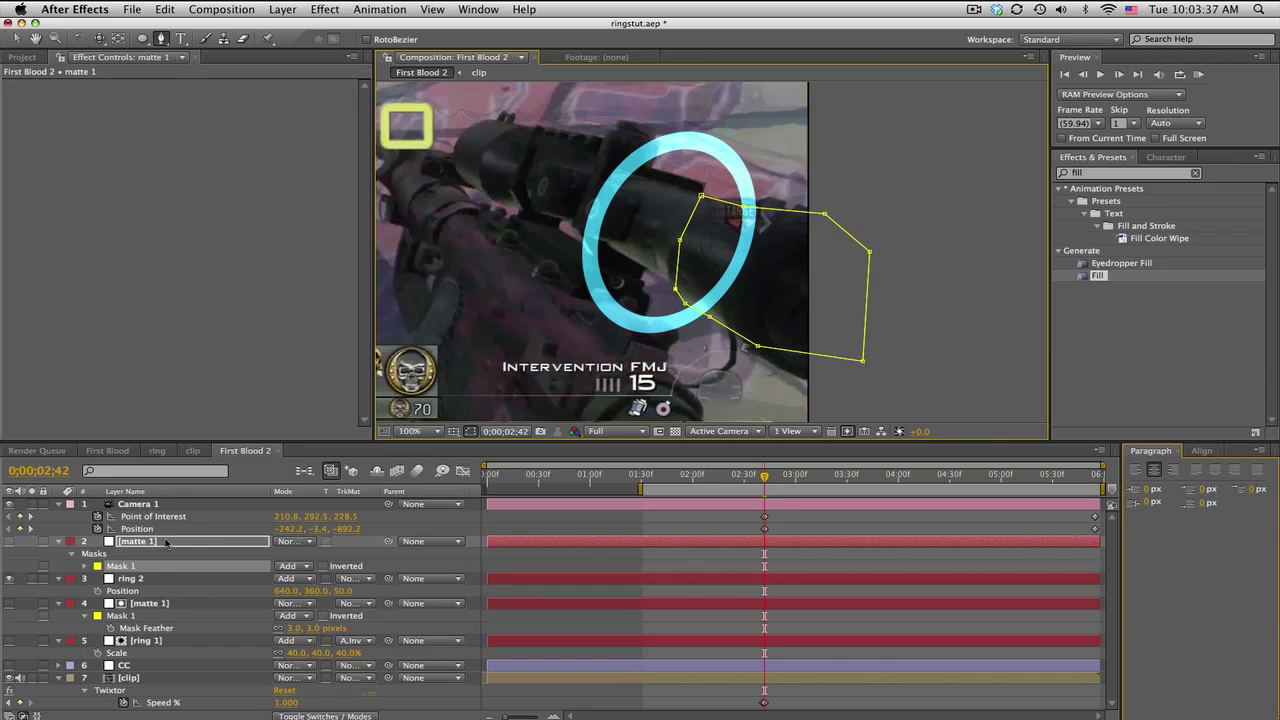
Start Mask Path keyframing for the upper matte 1's mask at 0;00;02;42.
{"action": "left_click", "coordinate": [166, 541]}
{"action": "key", "text": "m"}
{"action": "left_click", "coordinate": [111, 566]}
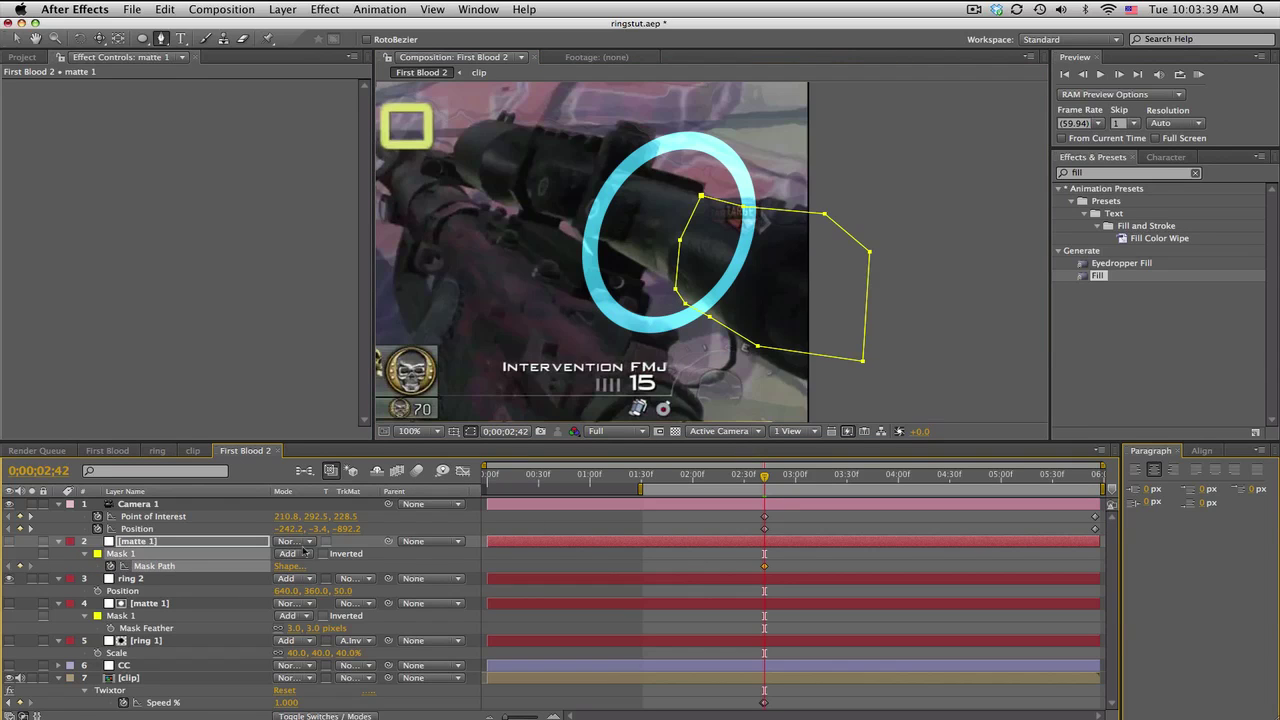
At 0;00;05;54, reshape the upper matte 1's mask points to follow the scope's shifted outline.
{"action": "left_click", "coordinate": [1095, 476]}
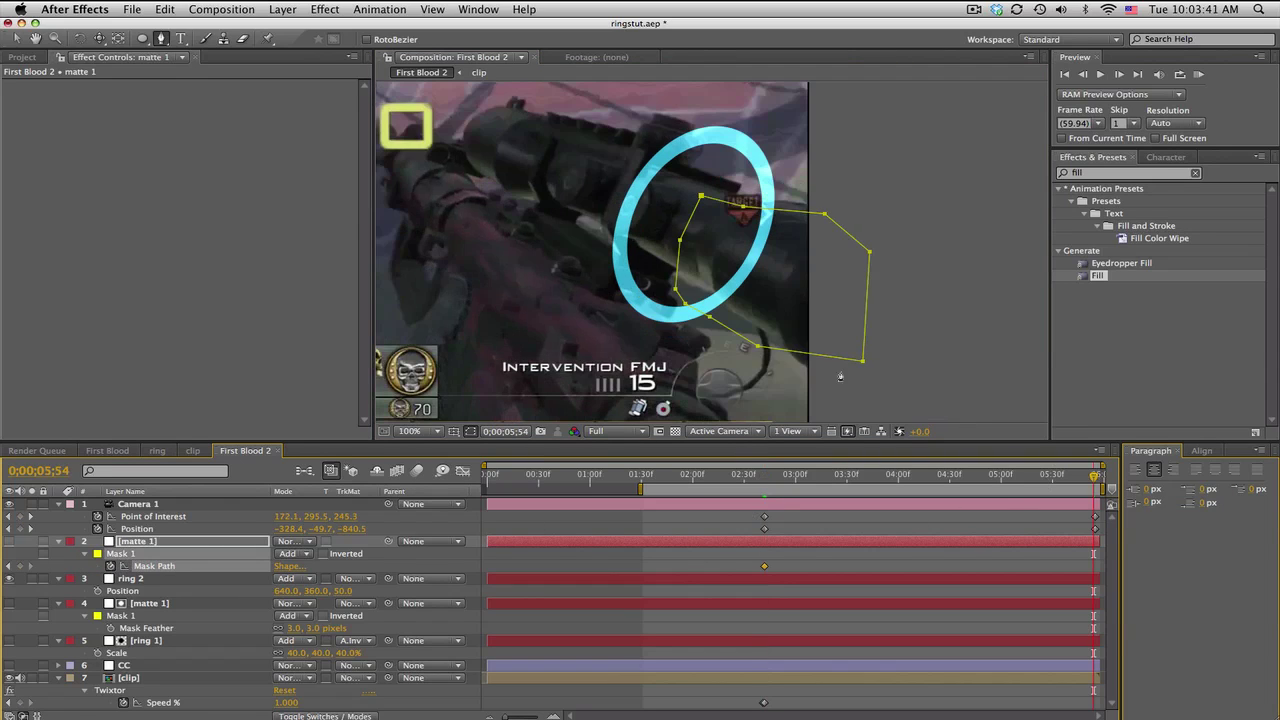
{"action": "key", "text": "v"}
{"action": "left_click", "coordinate": [262, 541]}
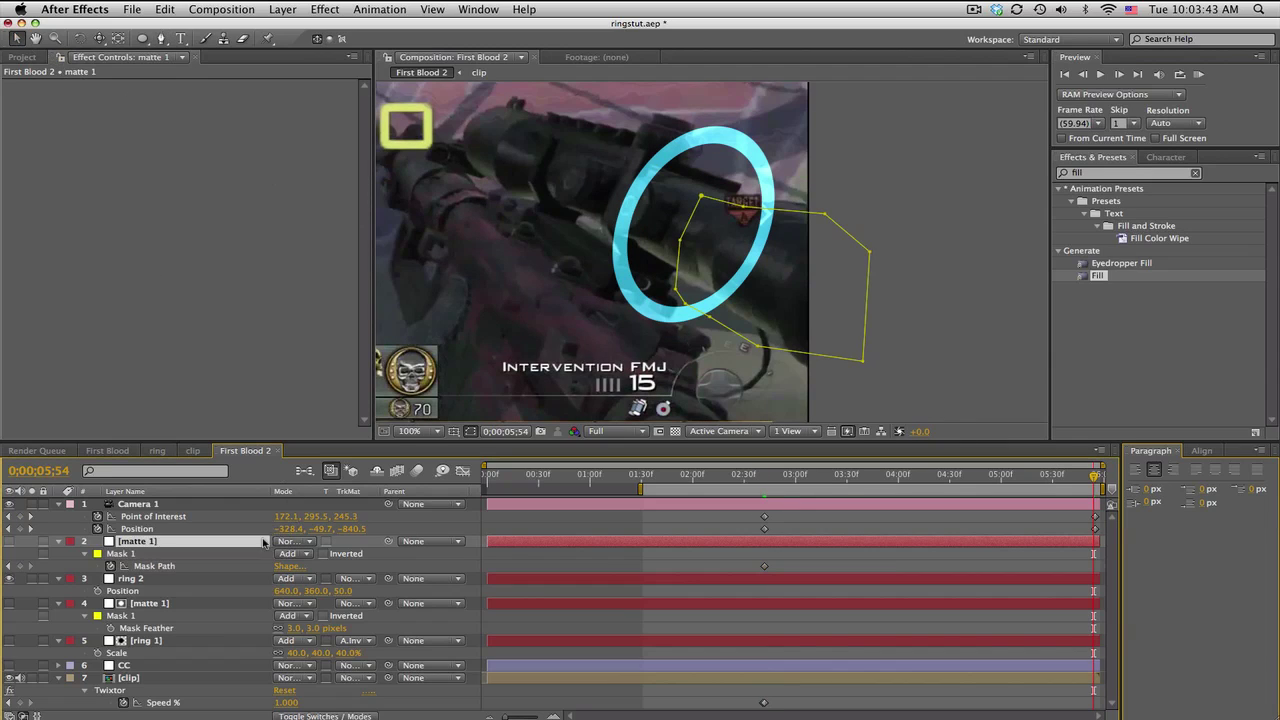
{"action": "left_click_drag", "start_coordinate": [712, 320], "coordinate": [683, 281]}
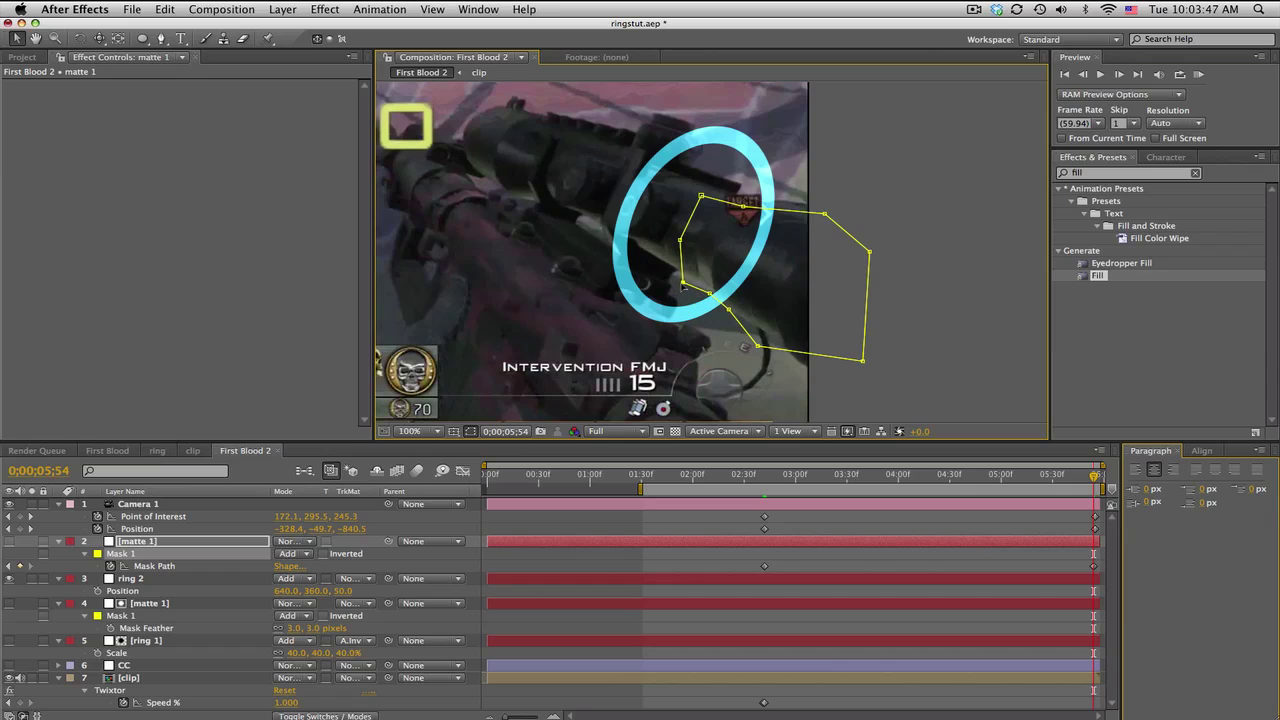
{"action": "left_click_drag", "start_coordinate": [747, 210], "coordinate": [746, 203]}
{"action": "left_click_drag", "start_coordinate": [821, 217], "coordinate": [829, 221]}
{"action": "left_click_drag", "start_coordinate": [758, 347], "coordinate": [784, 344]}
{"action": "left_click_drag", "start_coordinate": [684, 283], "coordinate": [687, 237]}
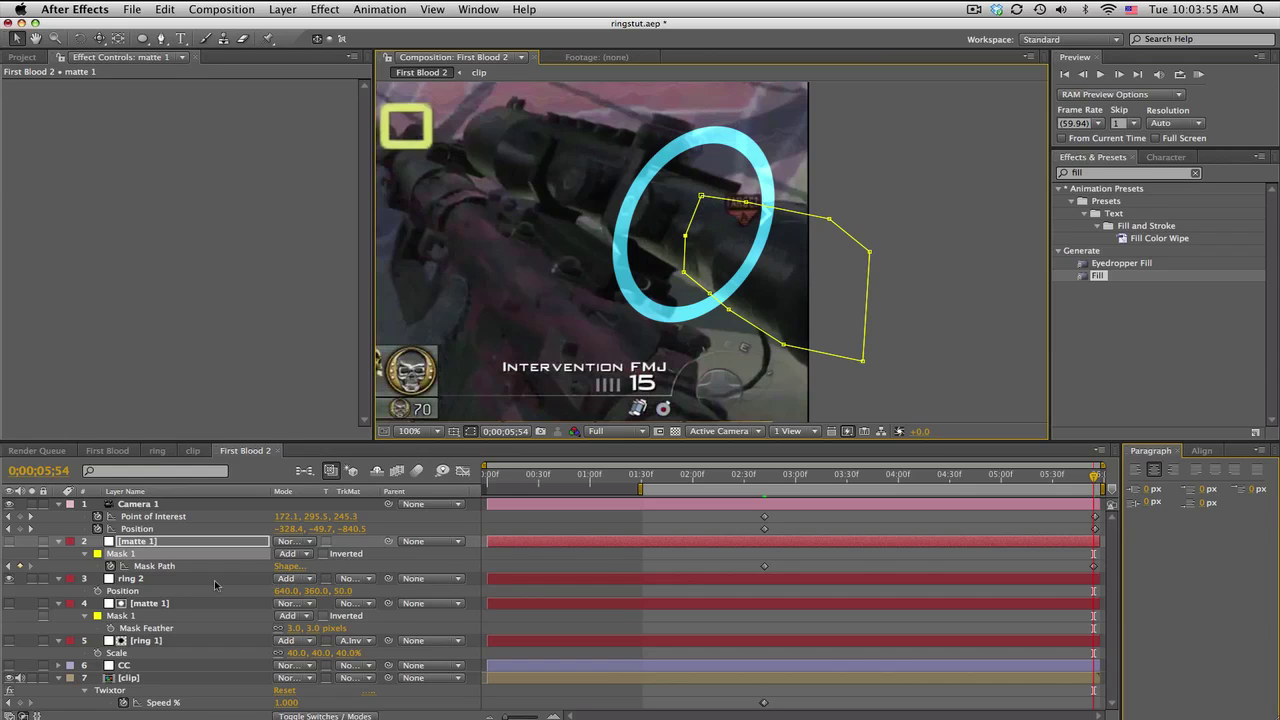
Set the ring 2 layer's track matte to Alpha Inverted, using the matte 1 copy above it.
{"action": "left_click", "coordinate": [214, 584]}
{"action": "left_click", "coordinate": [346, 580]}
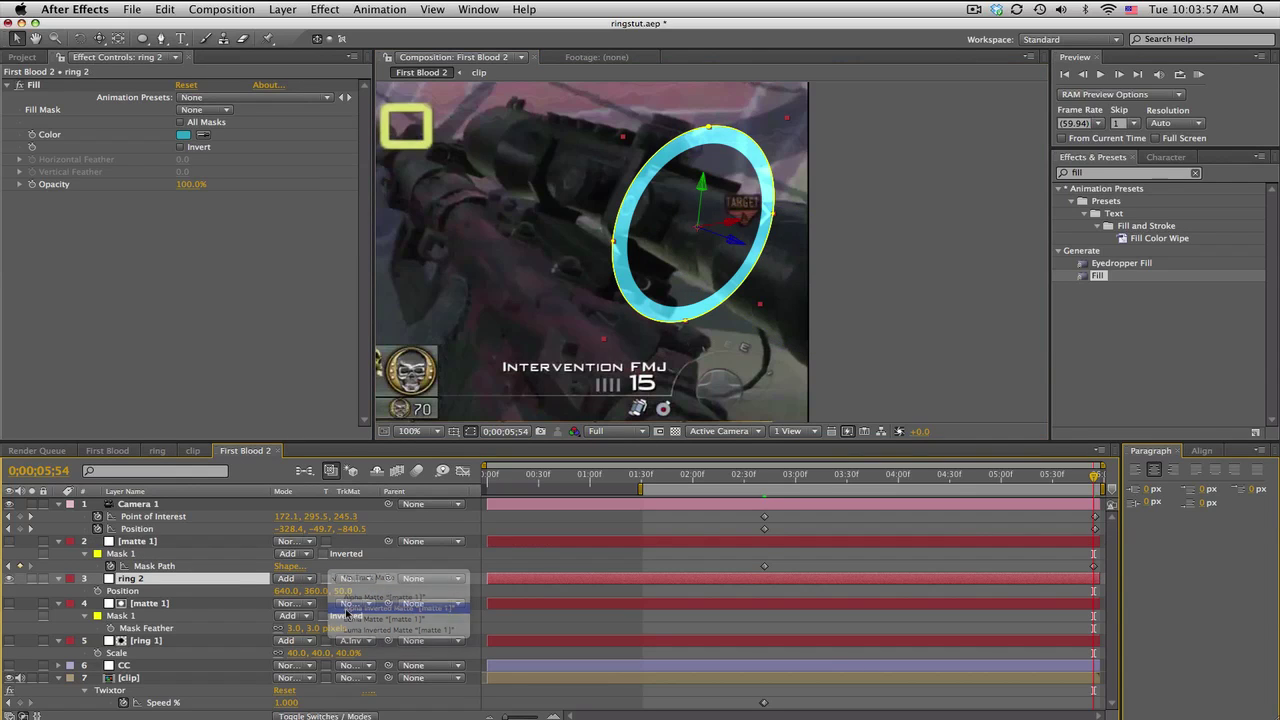
{"action": "left_click", "coordinate": [346, 608]}
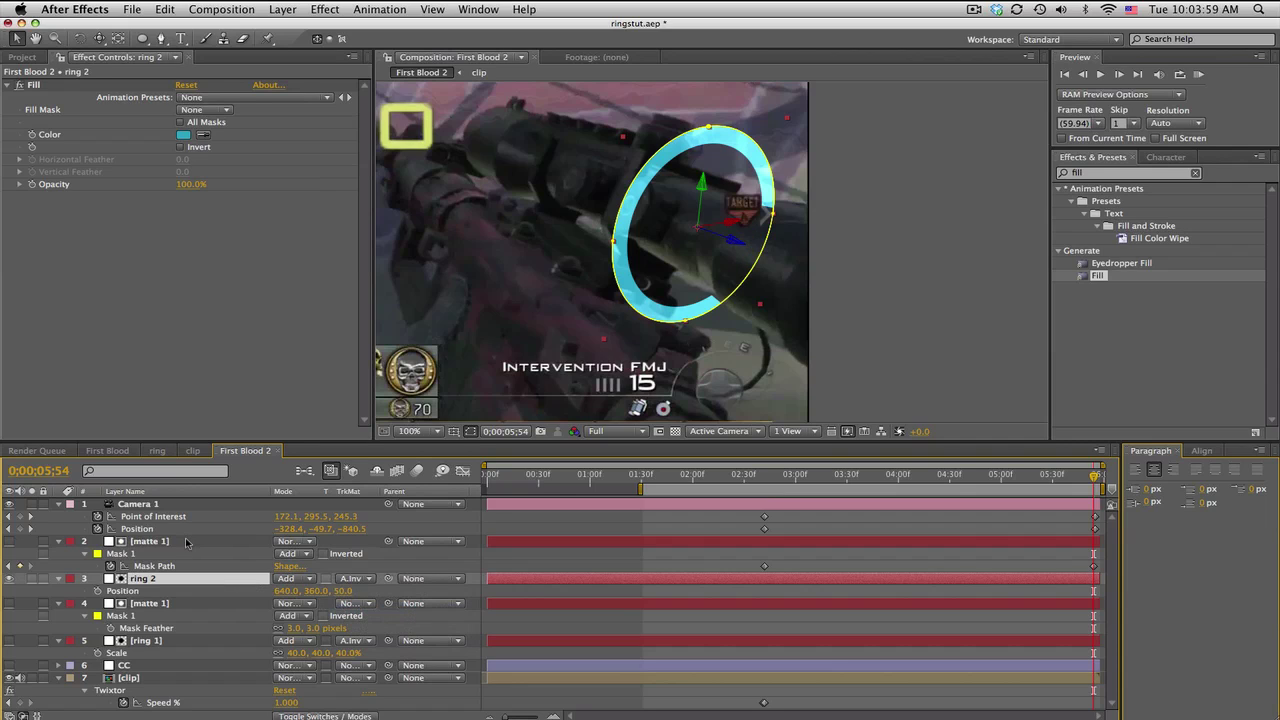
Set the upper matte 1's Mask Feather to 3 pixels and turn on visibility of the ring 1 layer.
{"action": "left_click", "coordinate": [189, 542]}
{"action": "key", "text": "f"}
{"action": "left_click", "coordinate": [310, 566]}
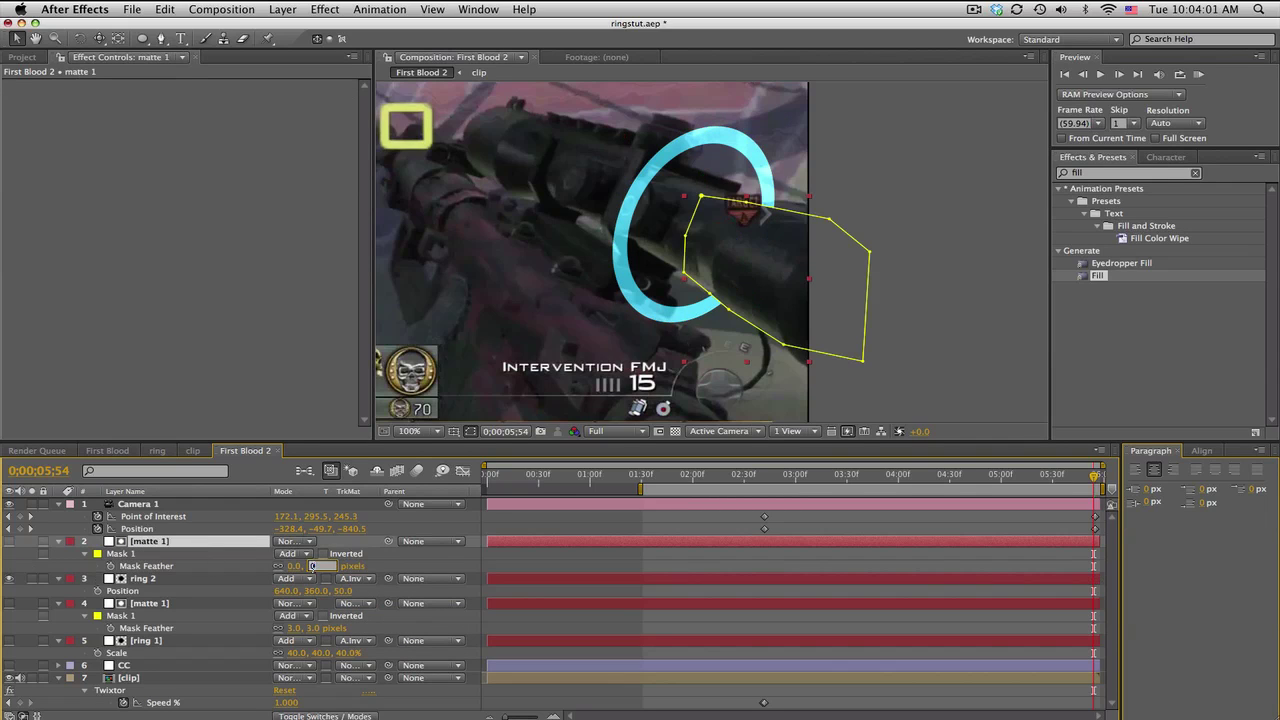
{"action": "type", "text": "3"}
{"action": "key", "text": "Return"}
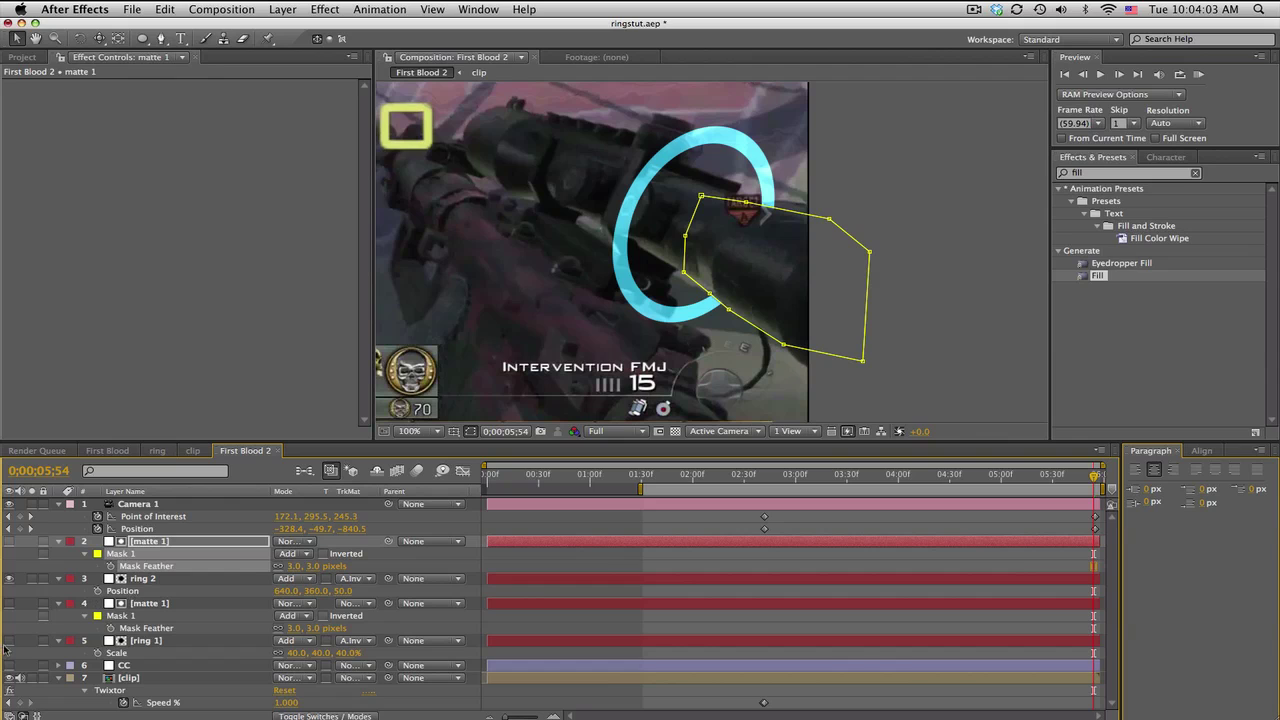
{"action": "left_click", "coordinate": [11, 640]}
{"action": "left_click", "coordinate": [586, 619]}
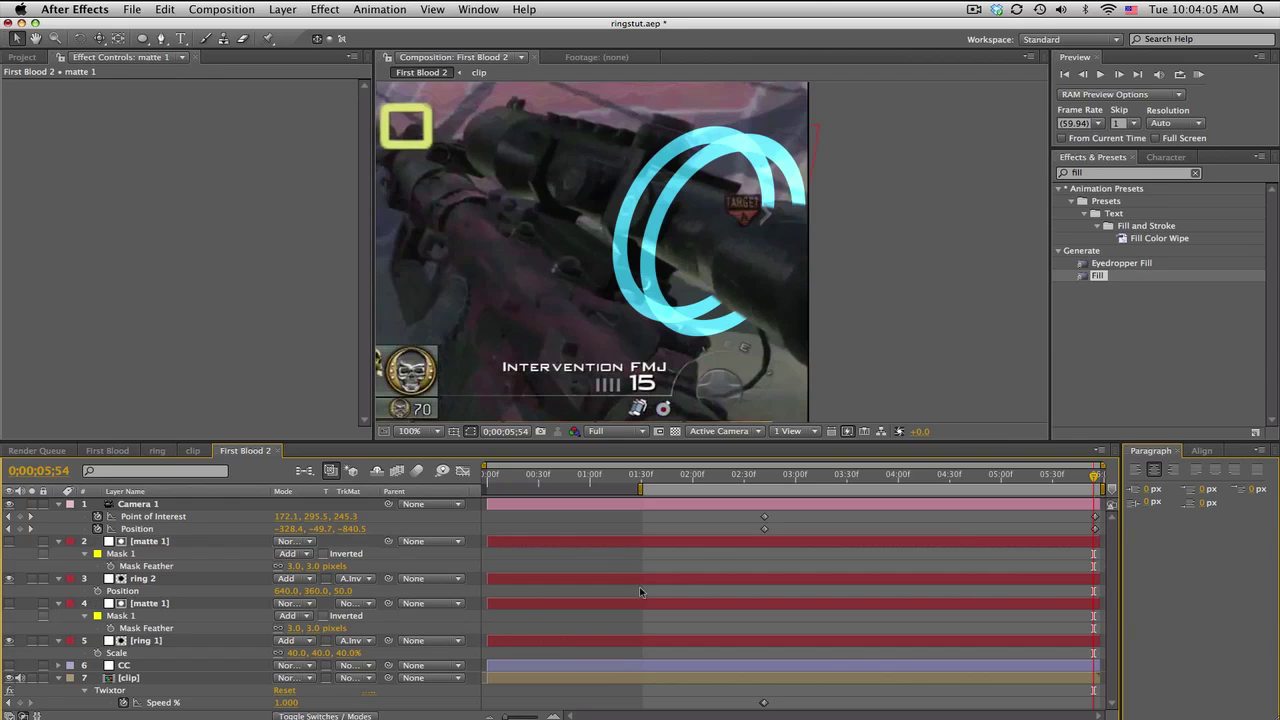
Preview both matted rings across the clip at quarter resolution with the whole frame in view, examining how they follow the scope.
{"action": "left_click", "coordinate": [418, 432]}
{"action": "left_click", "coordinate": [425, 459]}
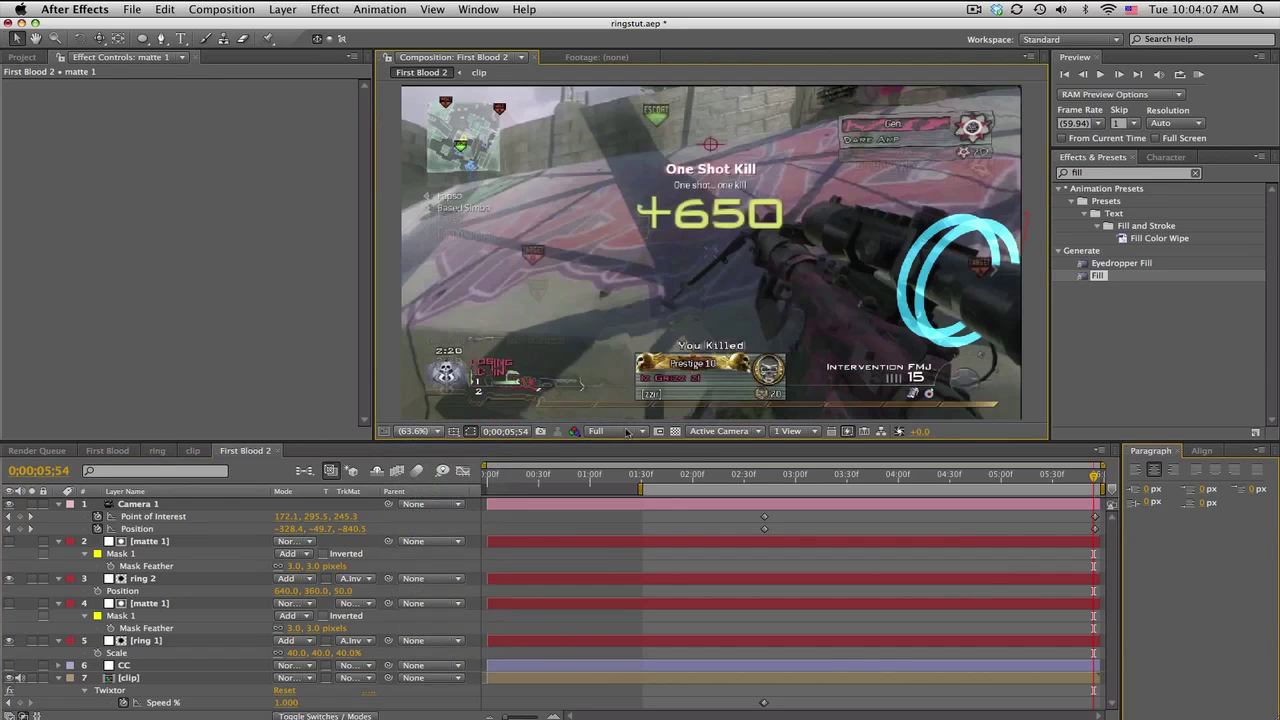
{"action": "left_click", "coordinate": [605, 431]}
{"action": "left_click", "coordinate": [618, 509]}
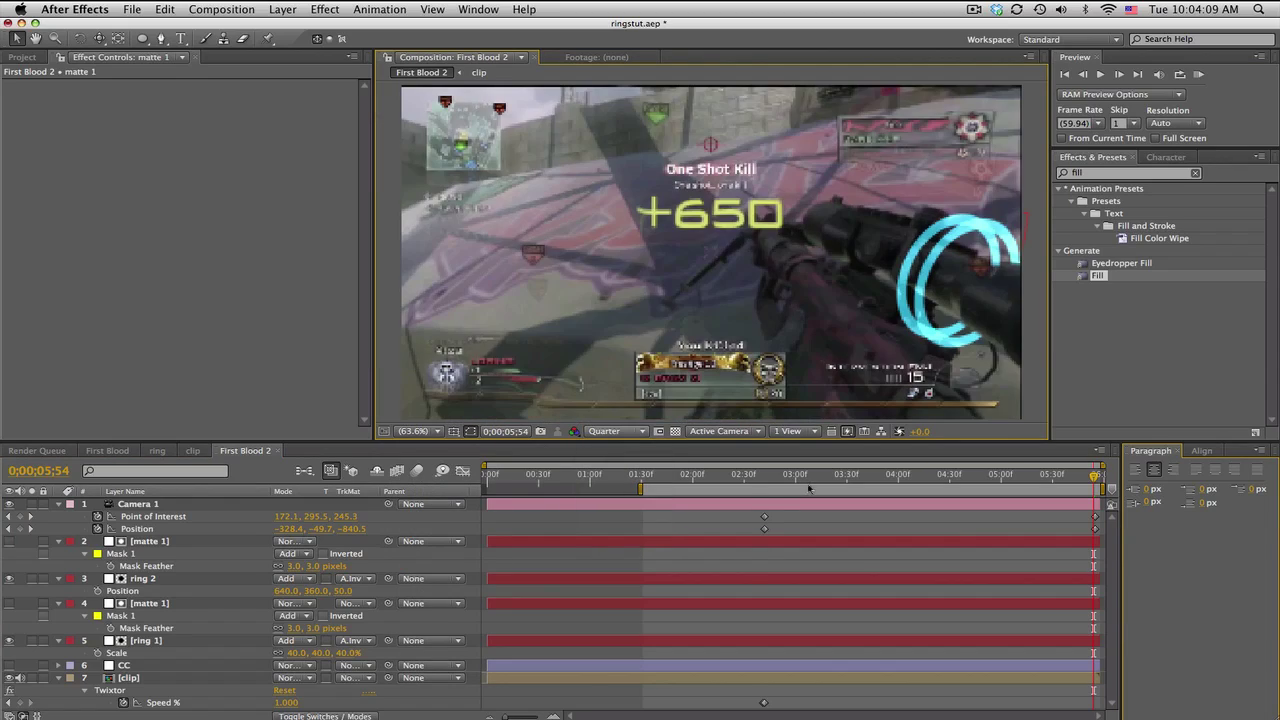
{"action": "left_click", "coordinate": [751, 486]}
{"action": "key", "text": "space"}
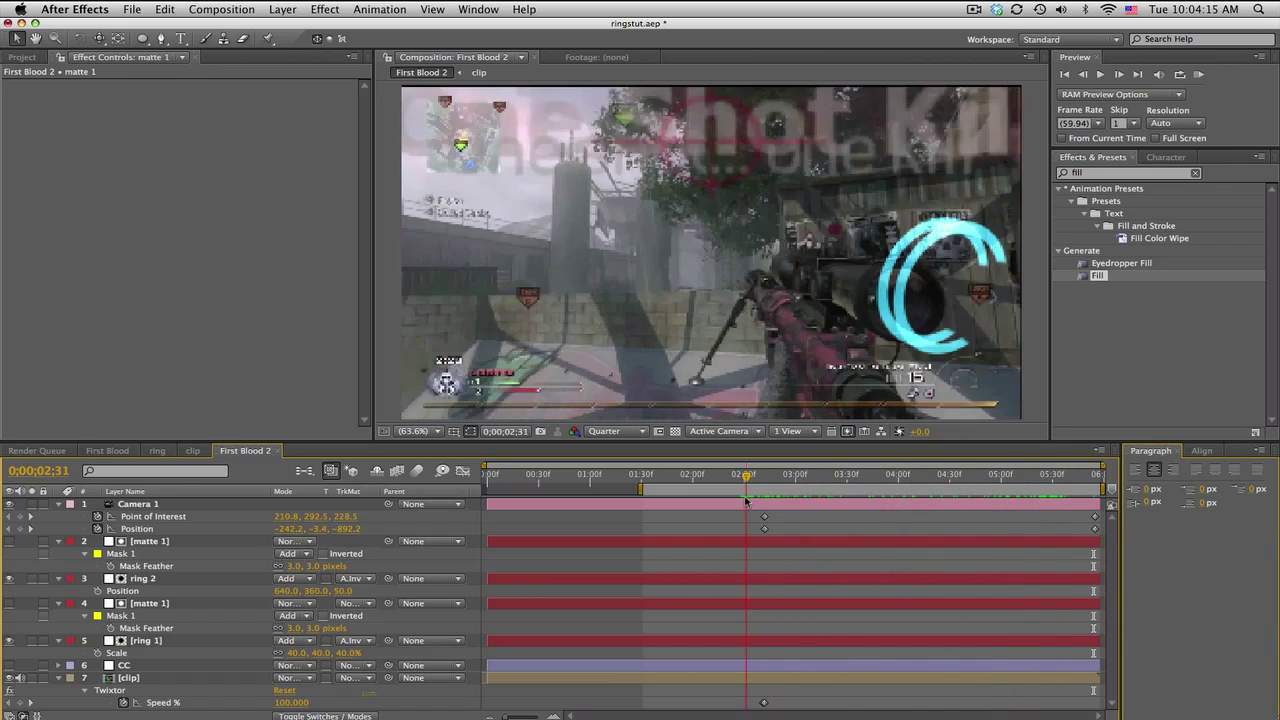
{"action": "left_click_drag", "start_coordinate": [786, 499], "coordinate": [1075, 500]}
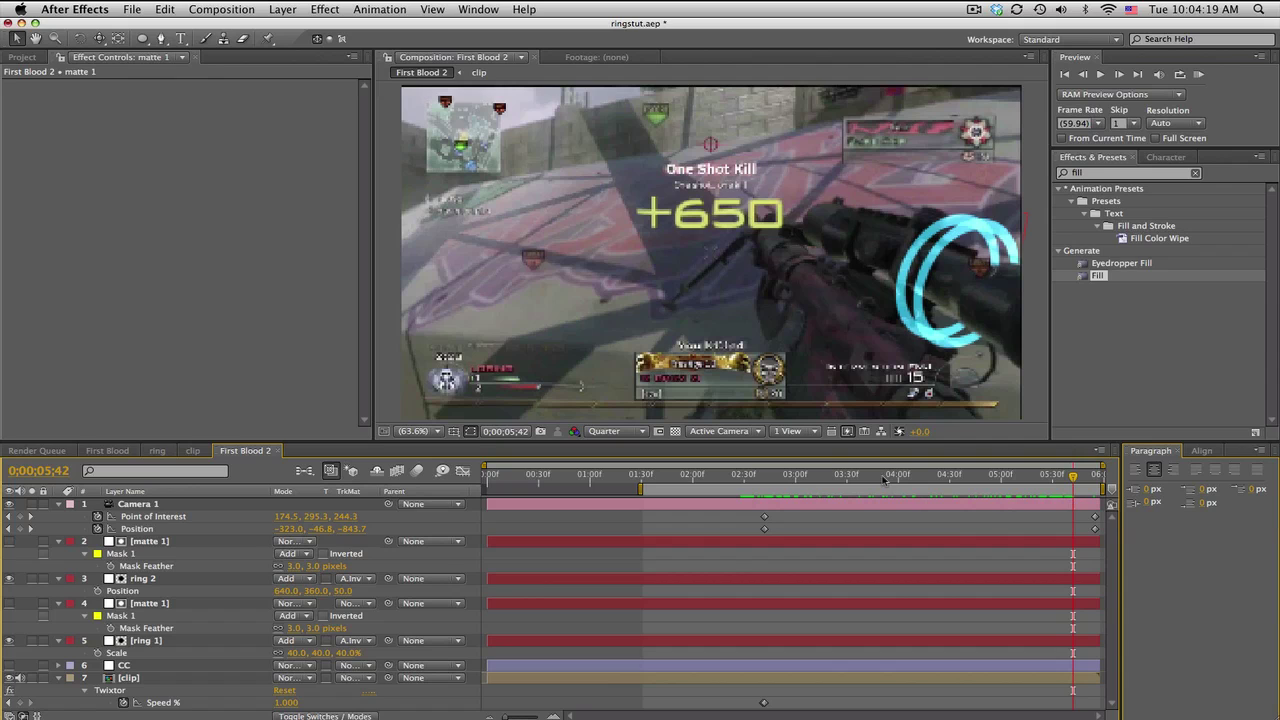
{"action": "left_click", "coordinate": [770, 477]}
{"action": "left_click_drag", "start_coordinate": [770, 477], "coordinate": [783, 477]}
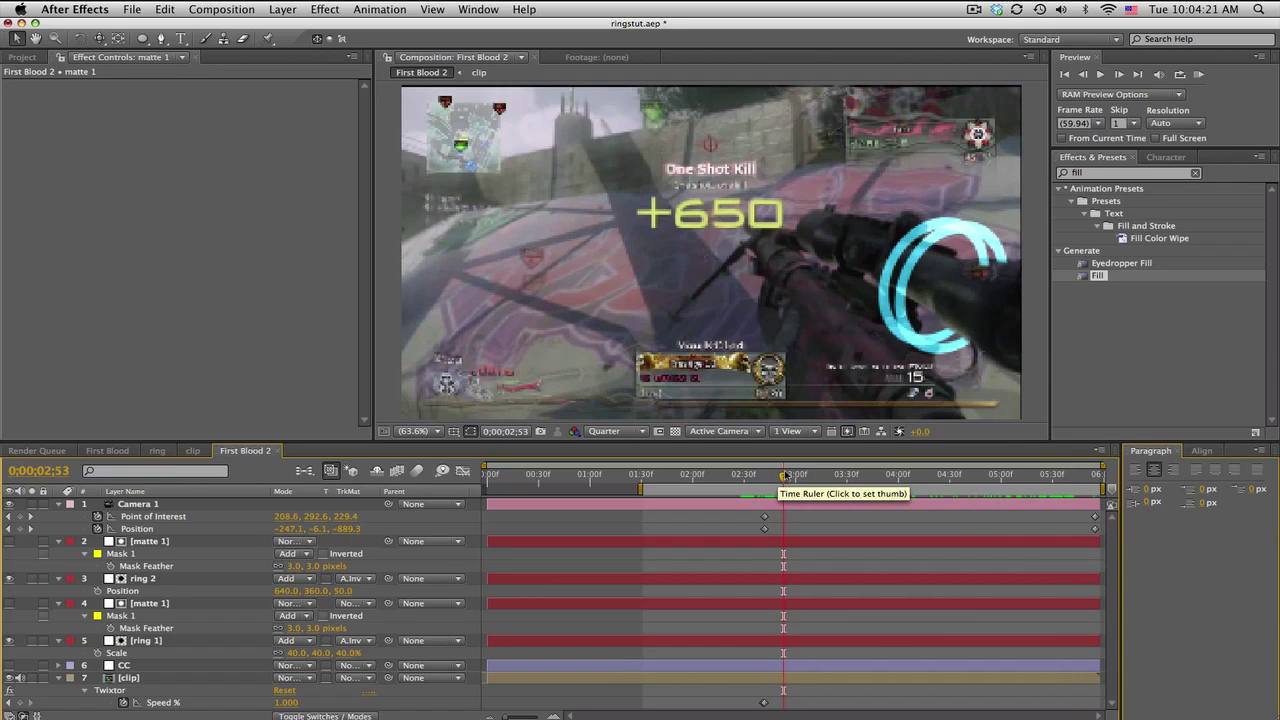
Return the composition view to full resolution and 100% magnification, framing the rings at 0;00;02;53.
{"action": "left_click", "coordinate": [608, 430]}
{"action": "left_click", "coordinate": [608, 469]}
{"action": "left_click", "coordinate": [427, 432]}
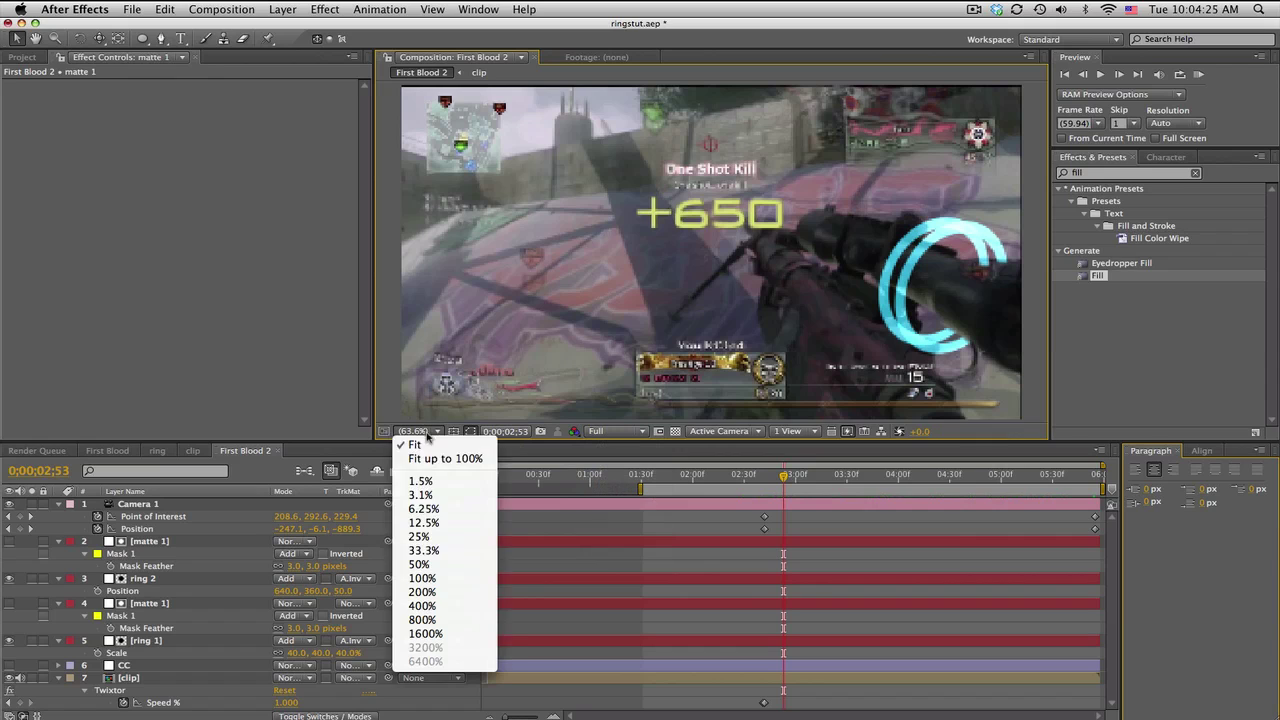
{"action": "left_click", "coordinate": [422, 578]}
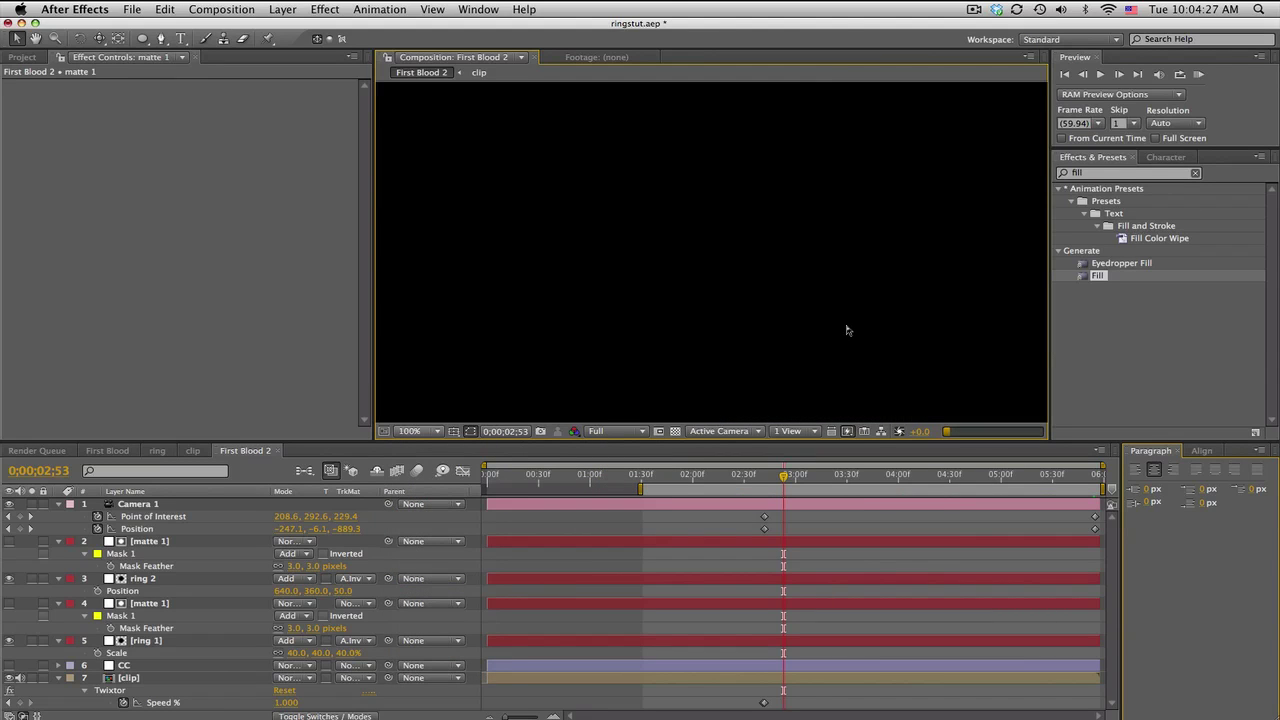
{"action": "left_click_drag", "start_coordinate": [864, 325], "coordinate": [622, 296]}
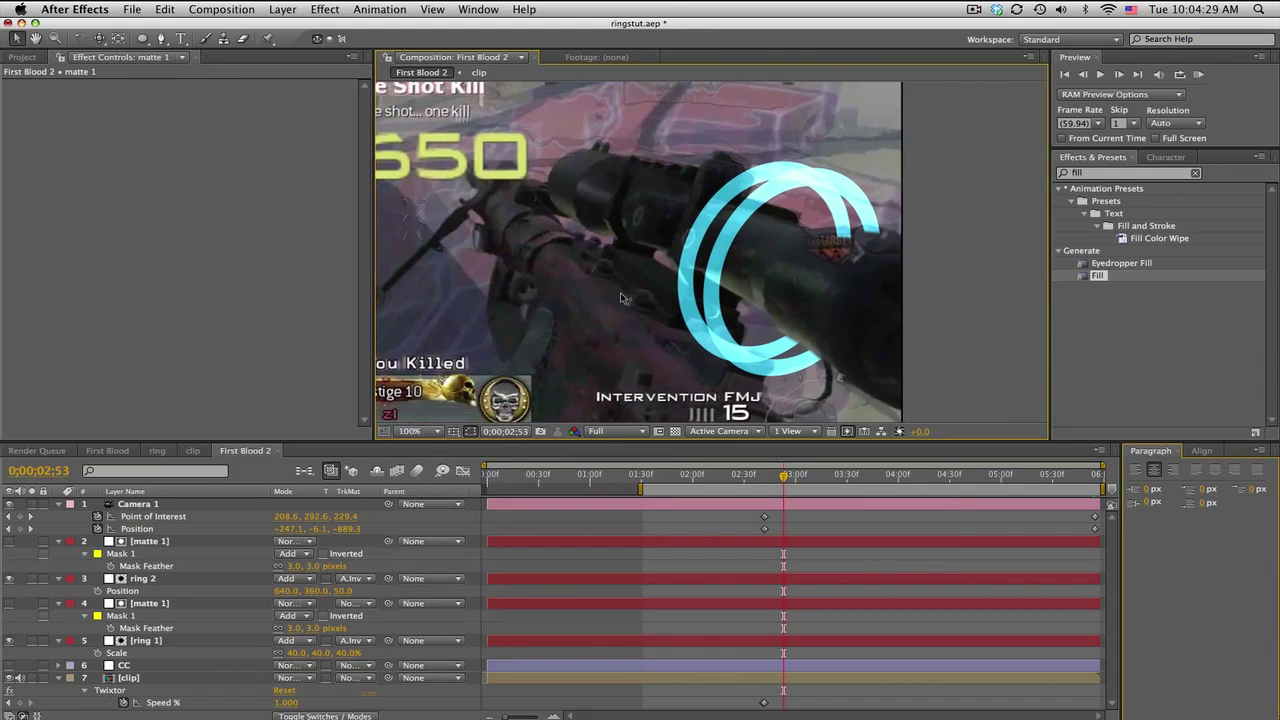
Apply the Stylize Glow effect to the ring 2 layer and set its Glow Radius to 50.
{"action": "left_click", "coordinate": [1146, 172]}
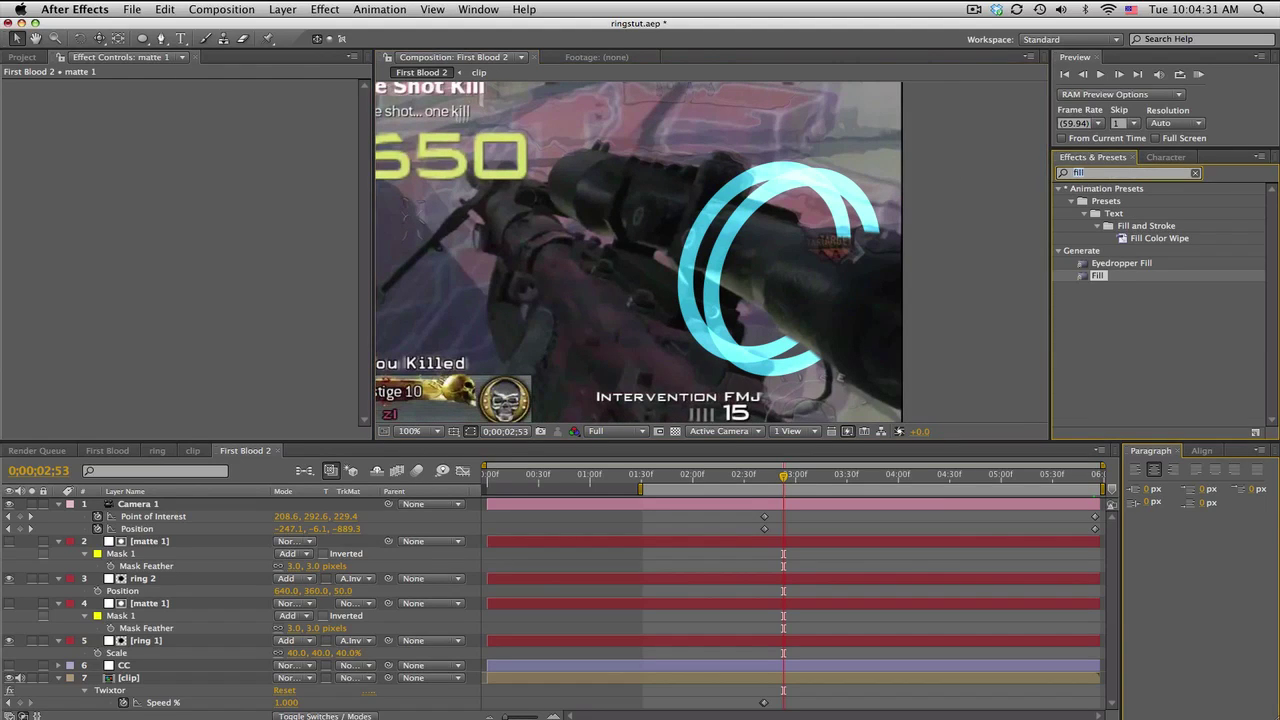
{"action": "type", "text": "glow"}
{"action": "scroll", "coordinate": [1160, 300], "scroll_direction": "down", "scroll_amount": 5}
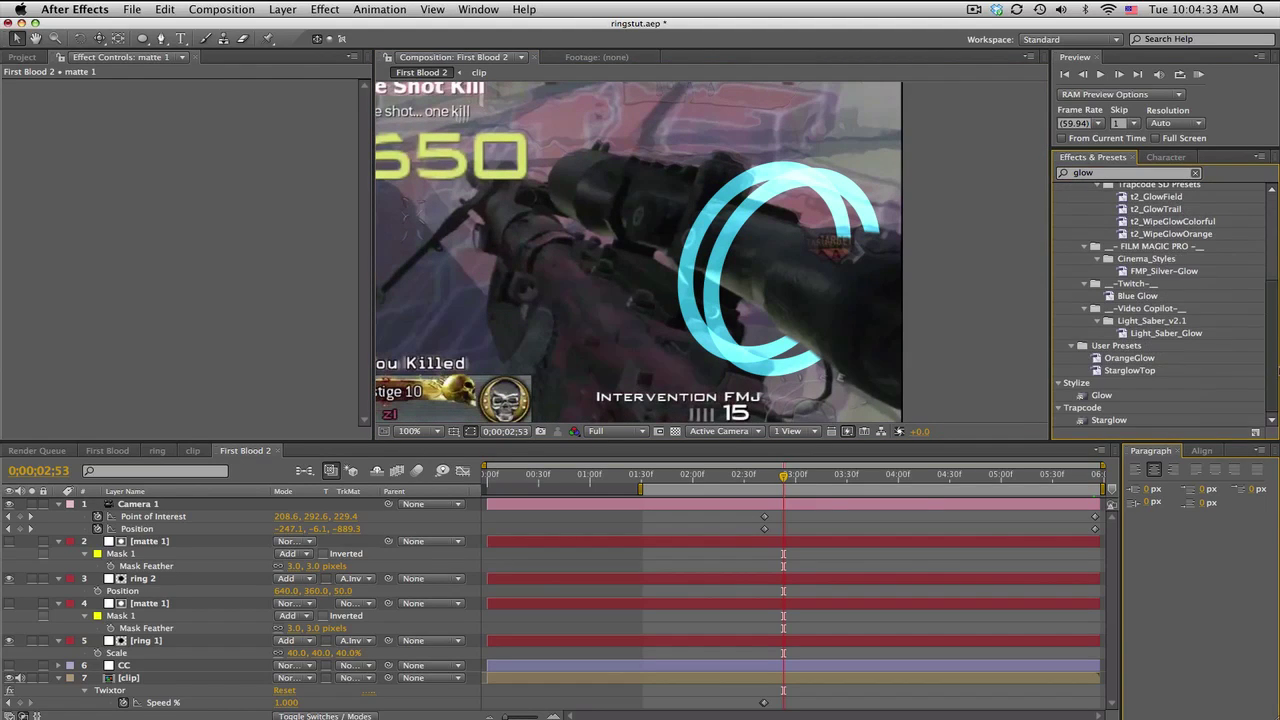
{"action": "left_click", "coordinate": [195, 578]}
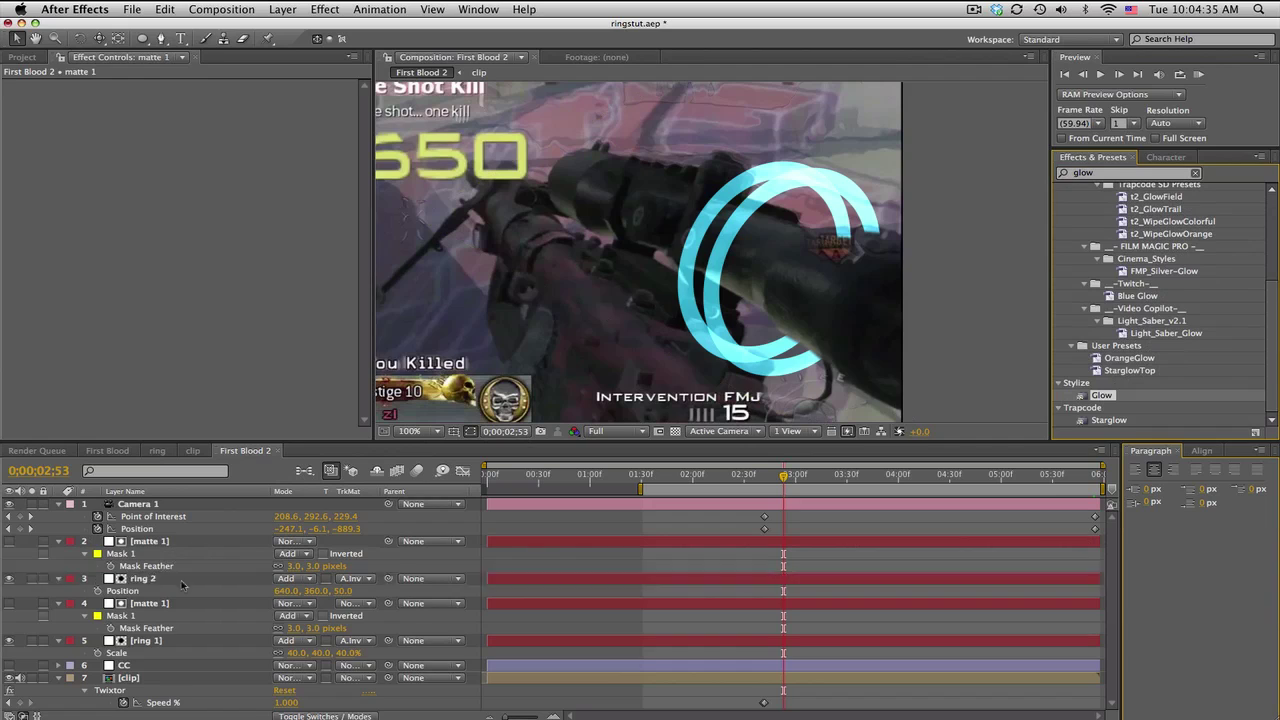
{"action": "key", "text": "e"}
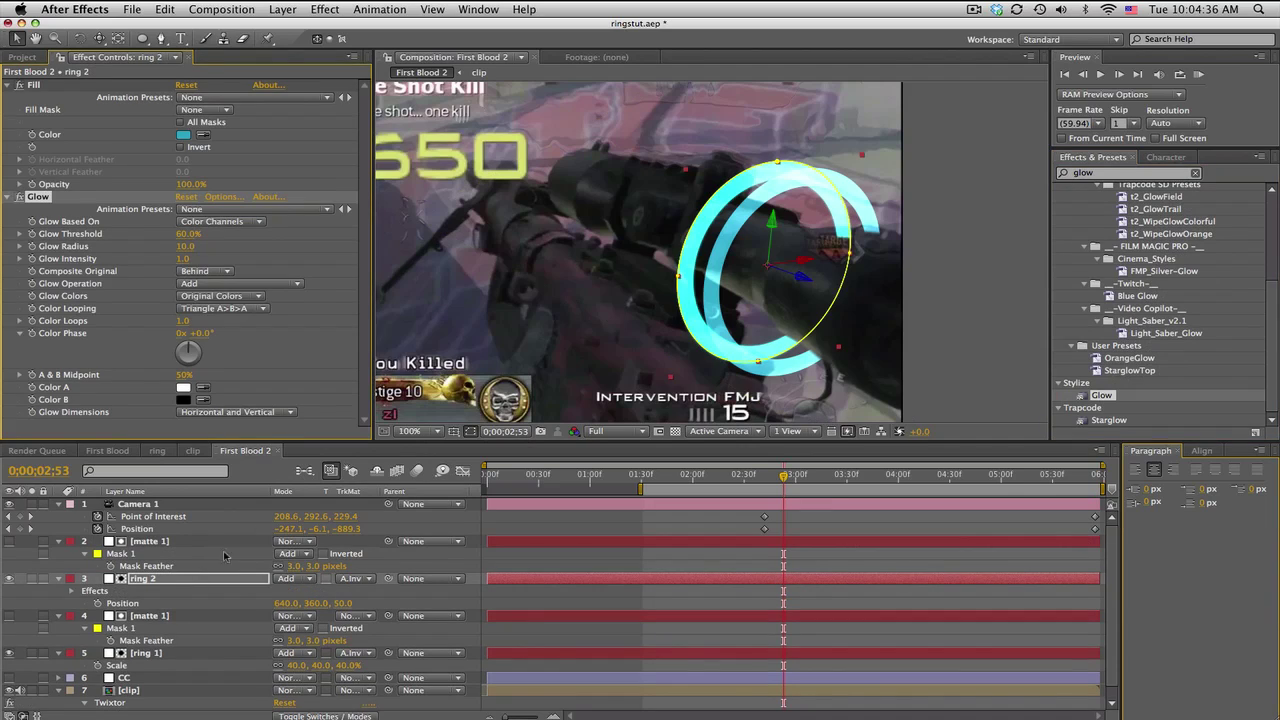
{"action": "left_click", "coordinate": [185, 246]}
{"action": "type", "text": "50"}
{"action": "key", "text": "Return"}
{"action": "left_click", "coordinate": [898, 560]}
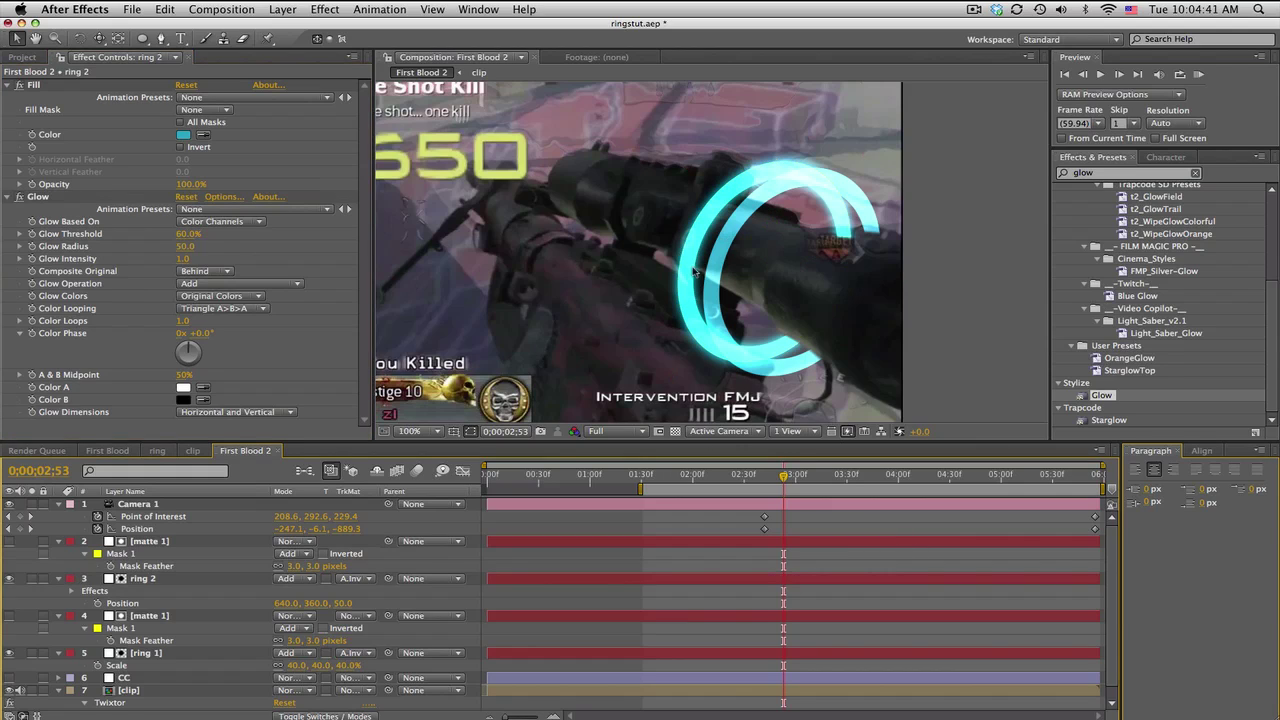
Apply the Glow effect to the ring 1 layer with a Glow Radius of 50.
{"action": "left_click_drag", "start_coordinate": [1106, 398], "coordinate": [163, 652]}
{"action": "left_click", "coordinate": [187, 246]}
{"action": "type", "text": "50"}
{"action": "key", "text": "Return"}
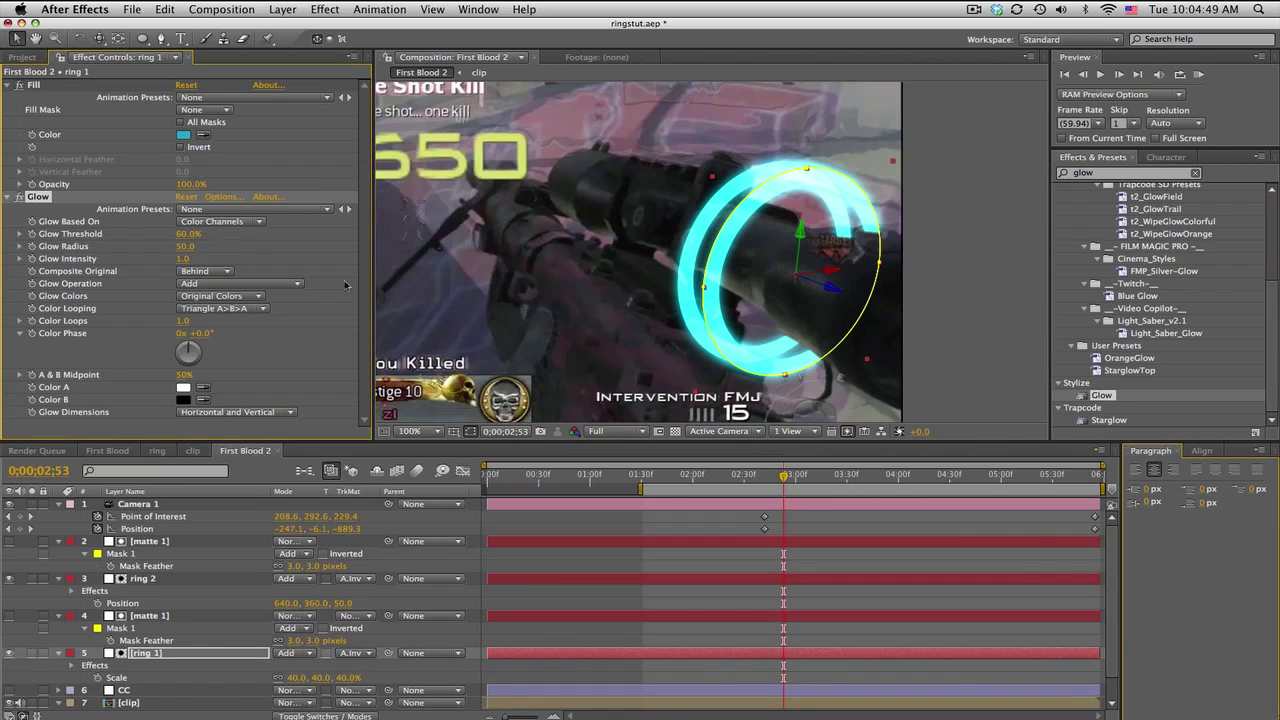
{"action": "left_click", "coordinate": [802, 540]}
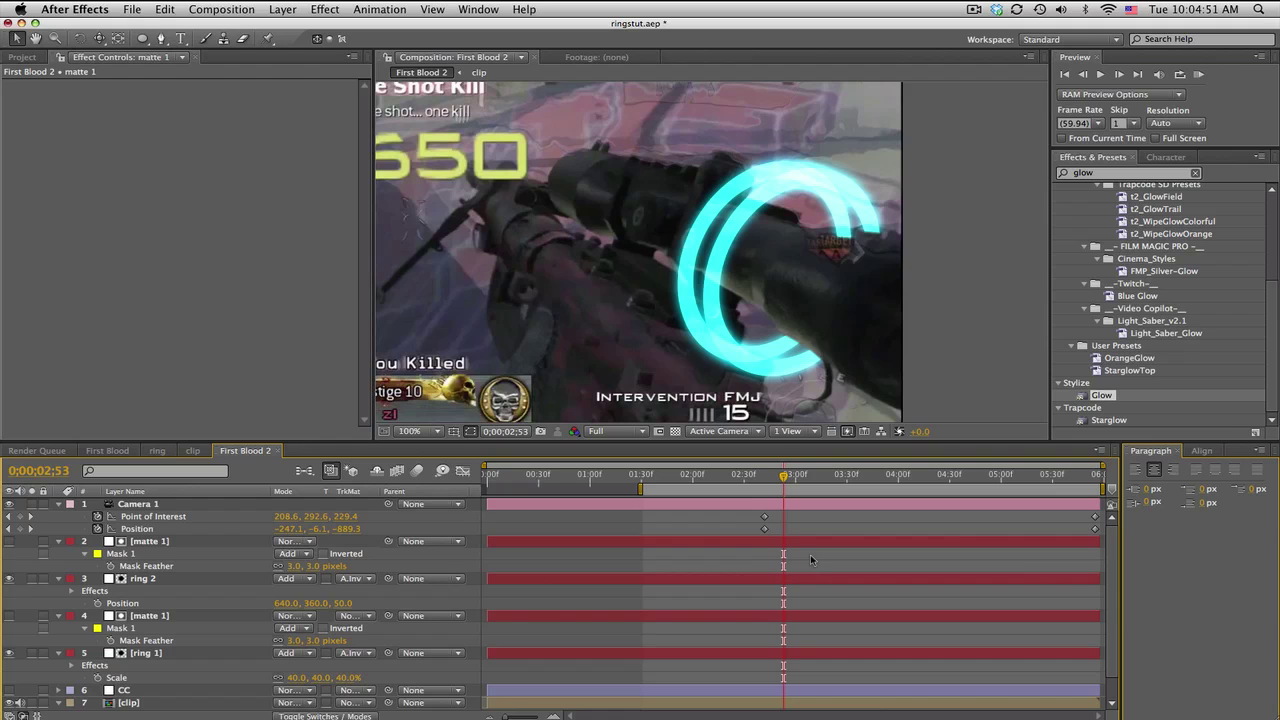
Preview the animation of the two glowing rings around the scope.
{"action": "left_click", "coordinate": [627, 477]}
{"action": "key", "text": "space"}
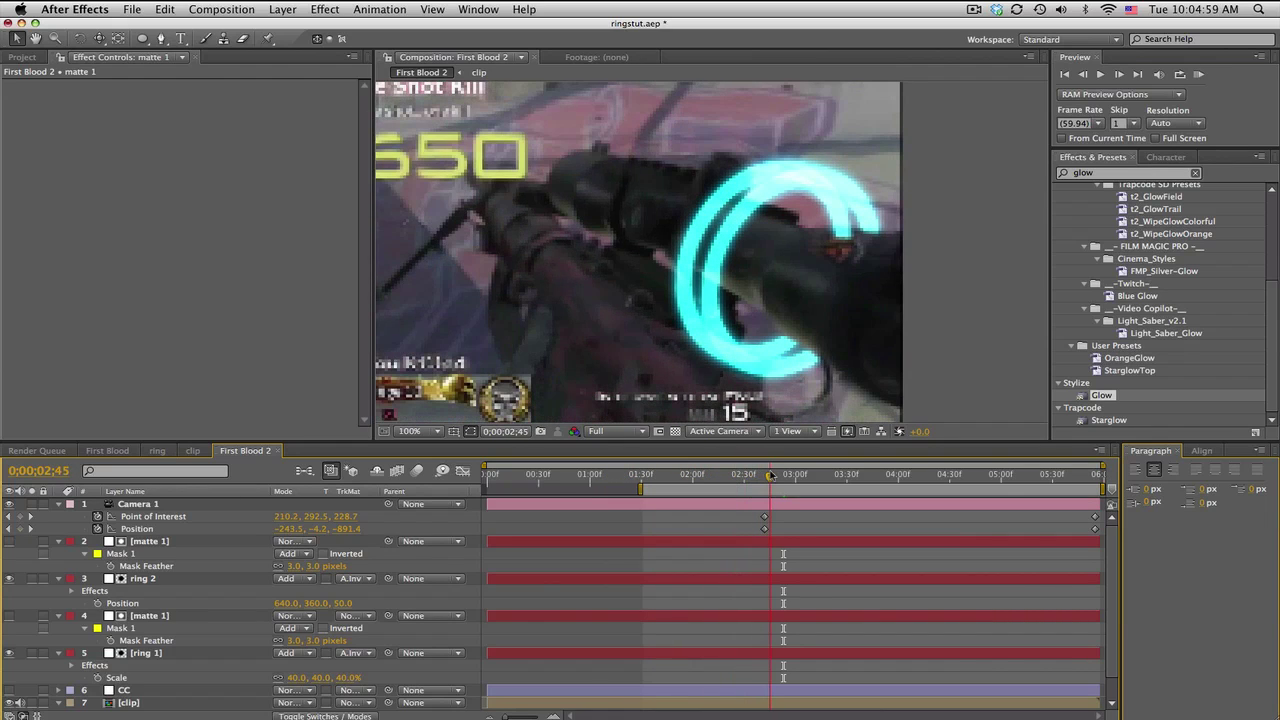
Find the Radial Wipe effect and apply it to both the ring 2 and ring 1 layers.
{"action": "scroll", "coordinate": [1107, 616], "scroll_direction": "down", "scroll_amount": 1}
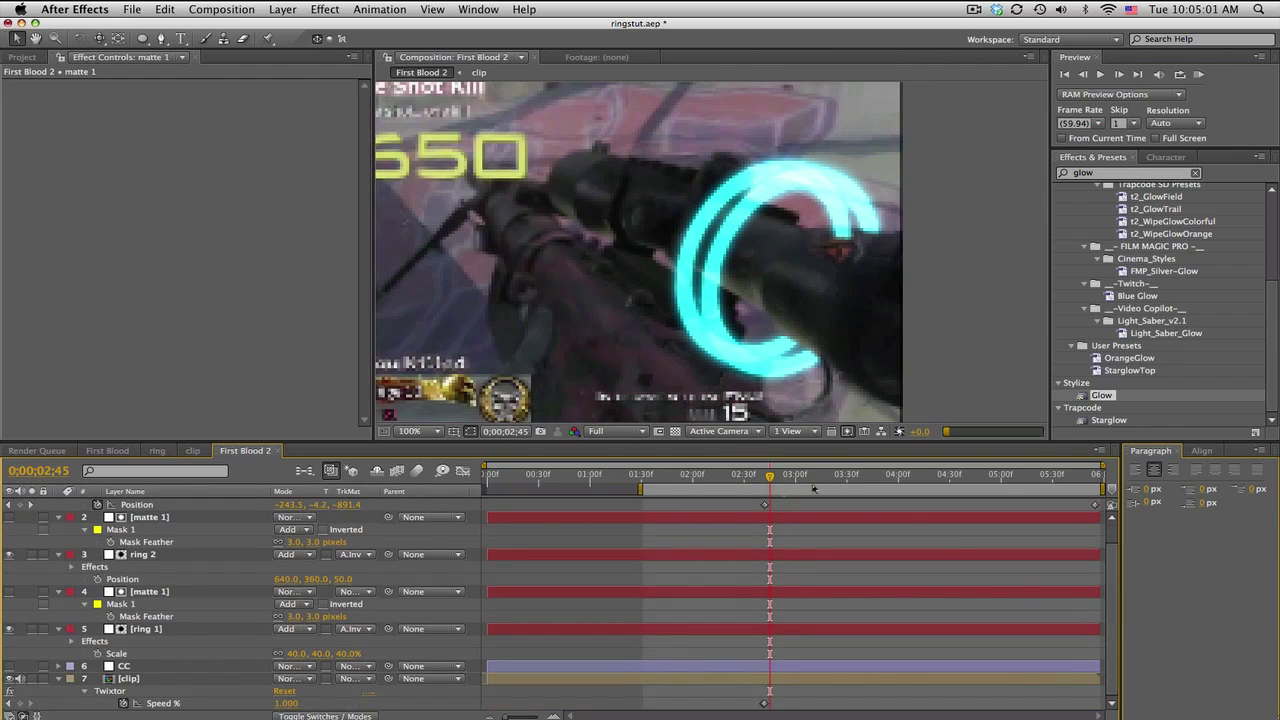
{"action": "double_click", "coordinate": [1130, 172]}
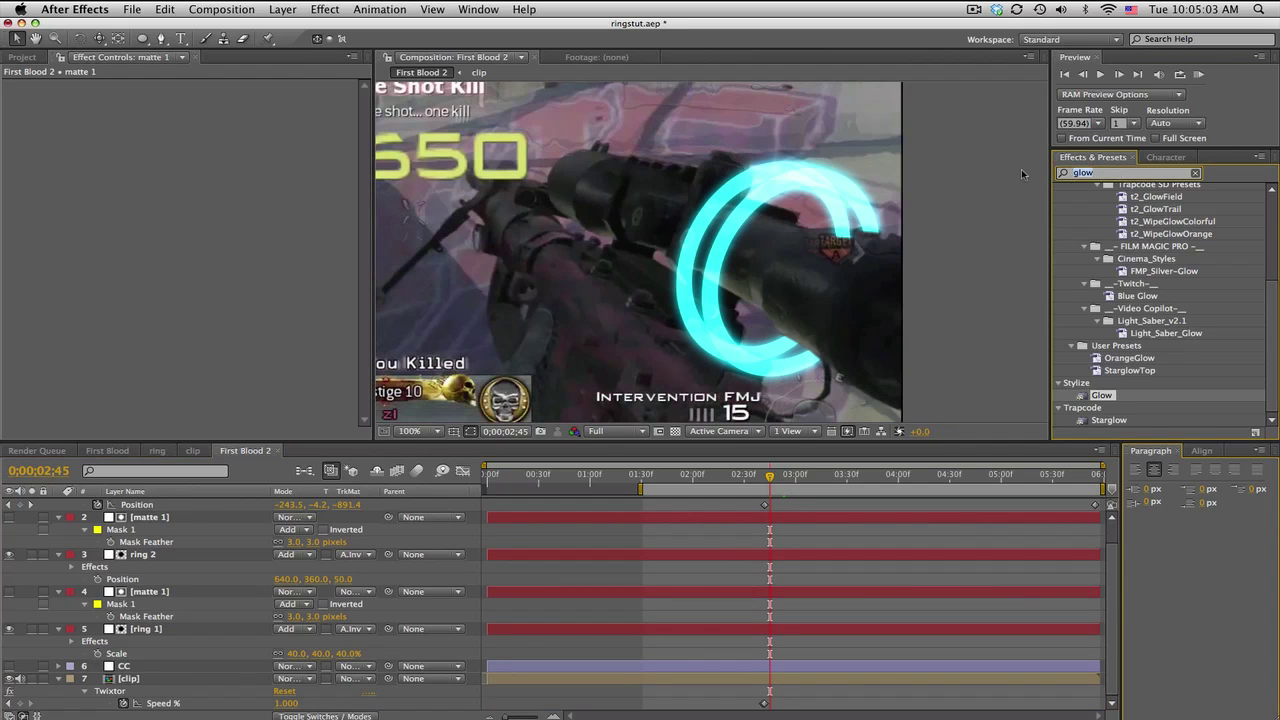
{"action": "type", "text": "radial"}
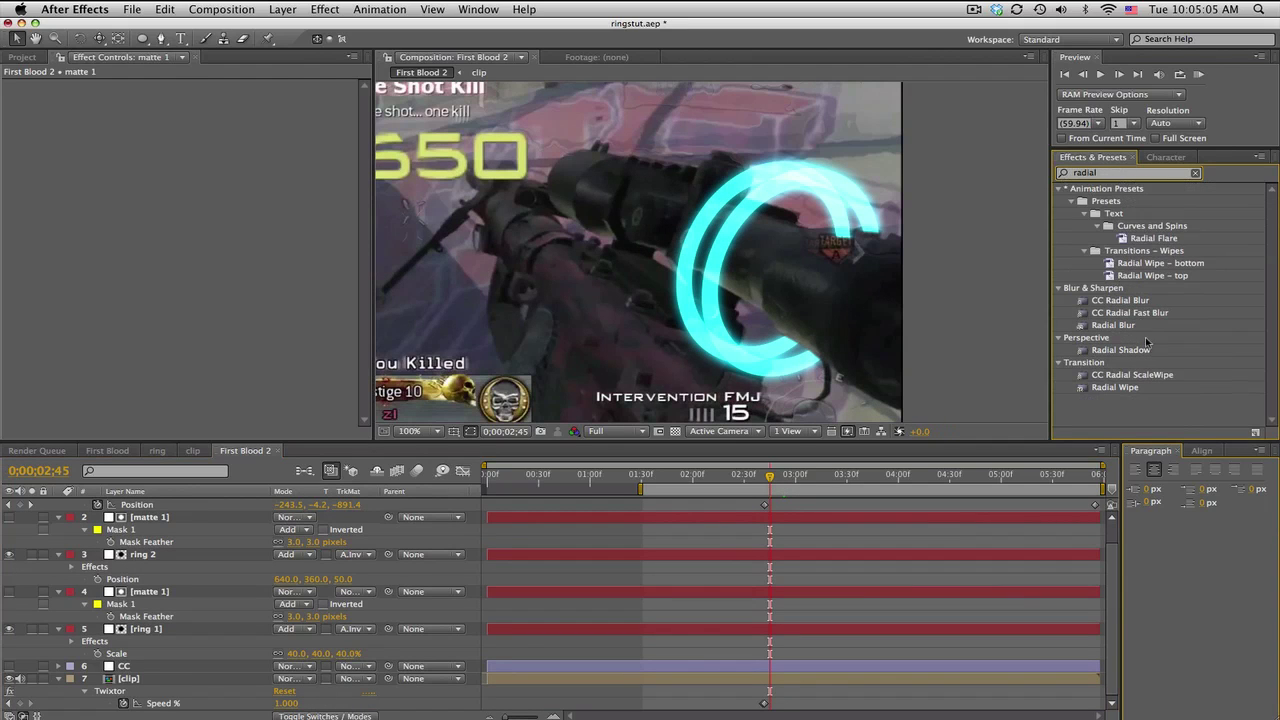
{"action": "left_click_drag", "start_coordinate": [1125, 391], "coordinate": [210, 556]}
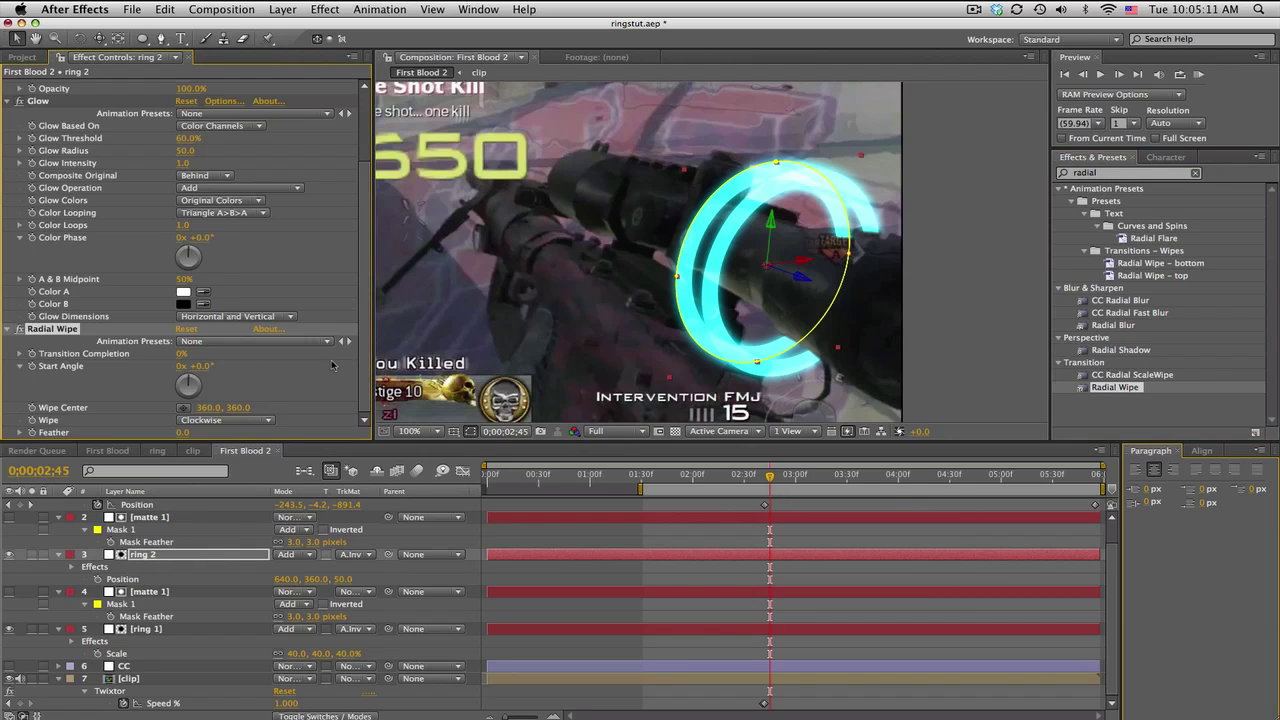
{"action": "left_click_drag", "start_coordinate": [1125, 387], "coordinate": [210, 630]}
On ring 2, collapse Fill and Glow, and keyframe the Radial Wipe's Transition Completion at 100% at 0;00;02;45.
{"action": "left_click", "coordinate": [188, 553]}
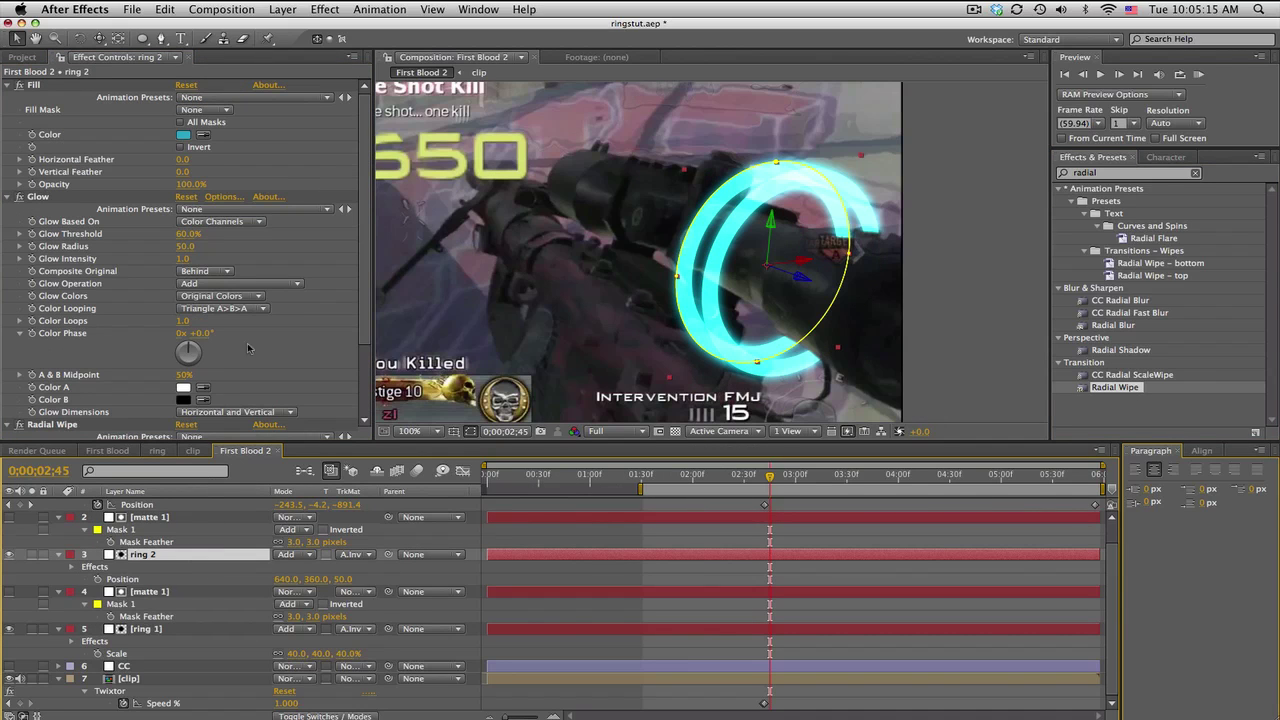
{"action": "scroll", "coordinate": [352, 225], "scroll_direction": "up", "scroll_amount": 4}
{"action": "left_click", "coordinate": [8, 85]}
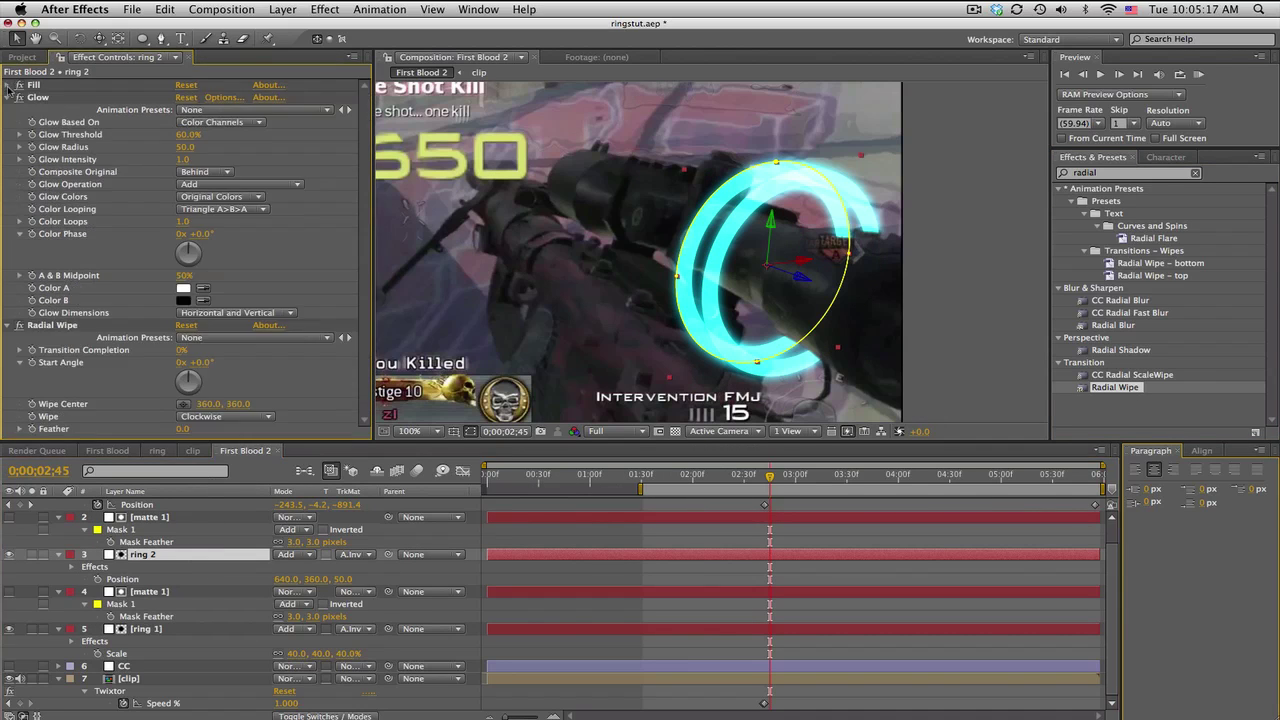
{"action": "left_click", "coordinate": [8, 97]}
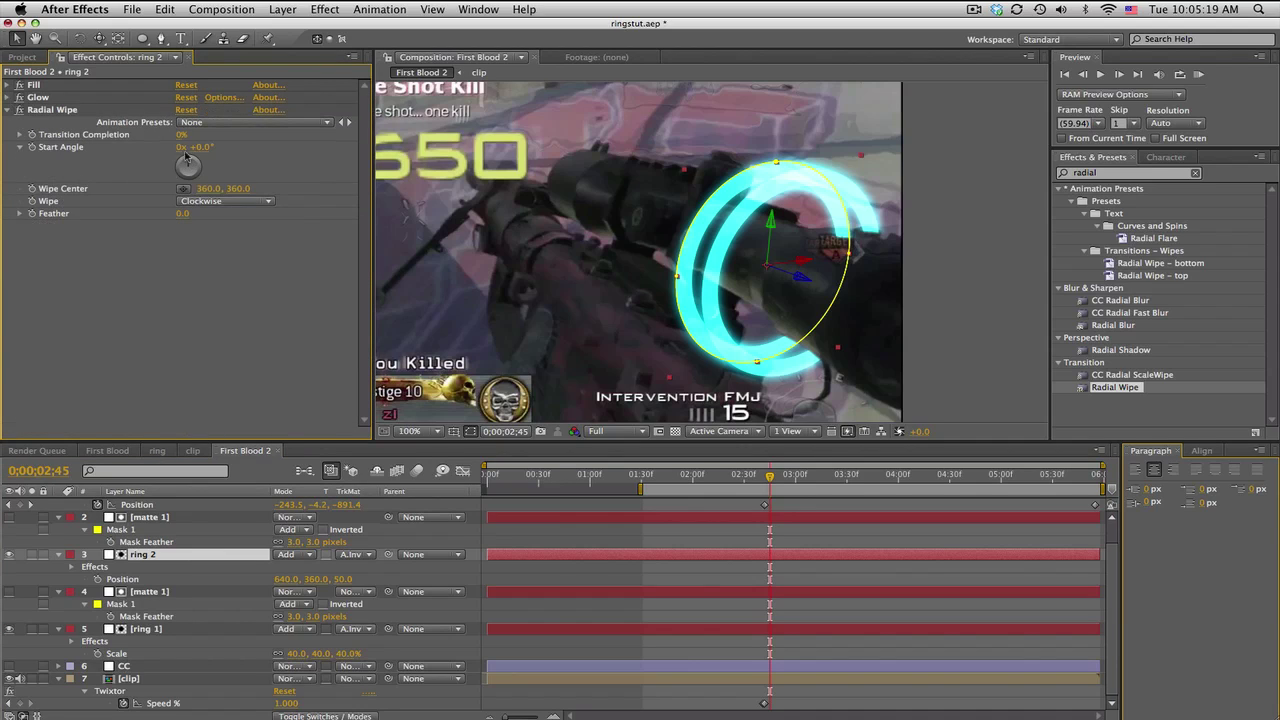
{"action": "left_click_drag", "start_coordinate": [182, 134], "coordinate": [269, 131]}
{"action": "left_click", "coordinate": [31, 134]}
On ring 1, collapse Fill and Glow, and keyframe the Radial Wipe's Transition Completion at 100% at 0;00;02;45.
{"action": "left_click", "coordinate": [147, 630]}
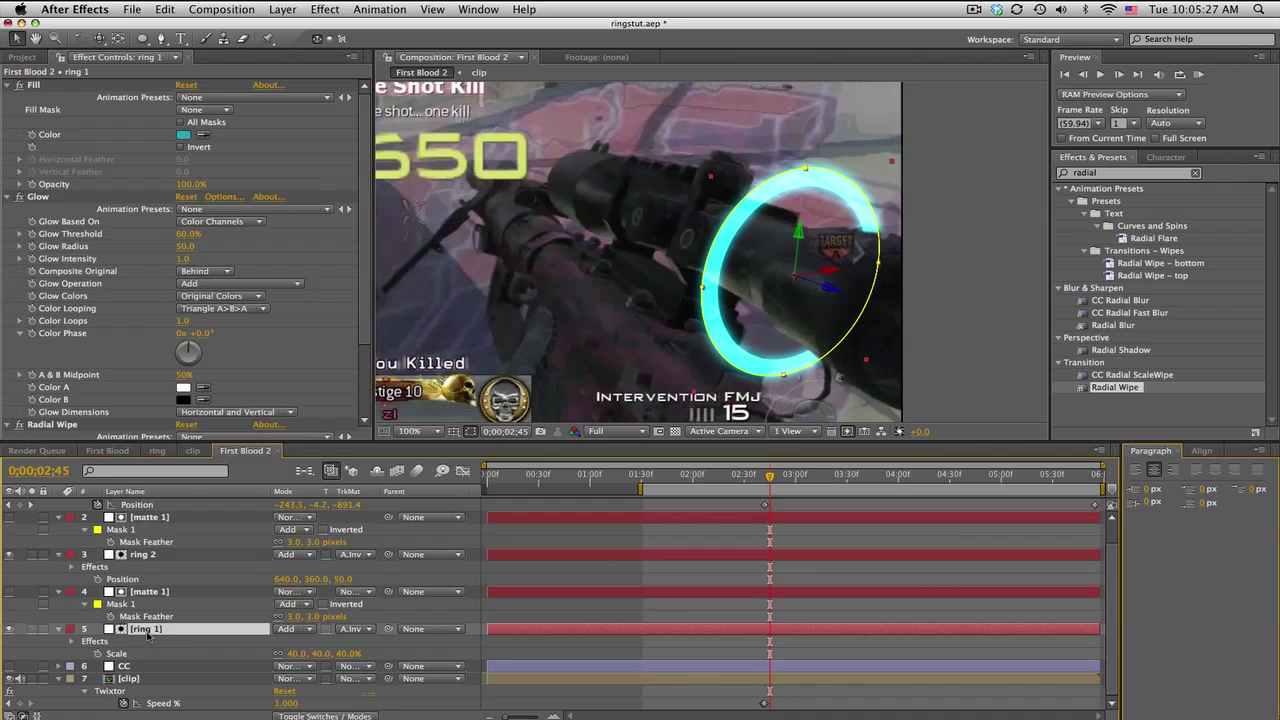
{"action": "left_click", "coordinate": [7, 84]}
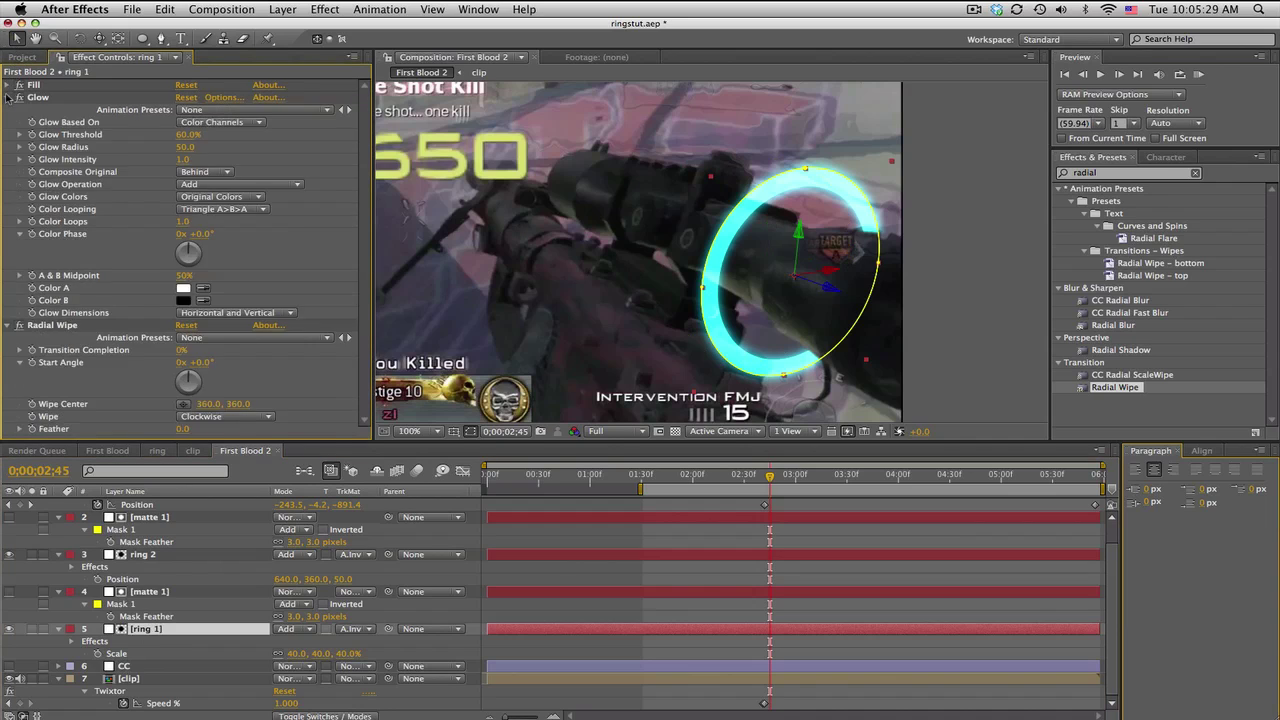
{"action": "left_click", "coordinate": [7, 97]}
{"action": "left_click_drag", "start_coordinate": [181, 134], "coordinate": [287, 136]}
{"action": "left_click", "coordinate": [32, 134]}
Reveal the Transition Completion keyframes of both ring layers and collapse the camera, matte and clip layers in the timeline.
{"action": "key", "text": "u"}
{"action": "left_click", "coordinate": [153, 558]}
{"action": "key", "text": "u"}
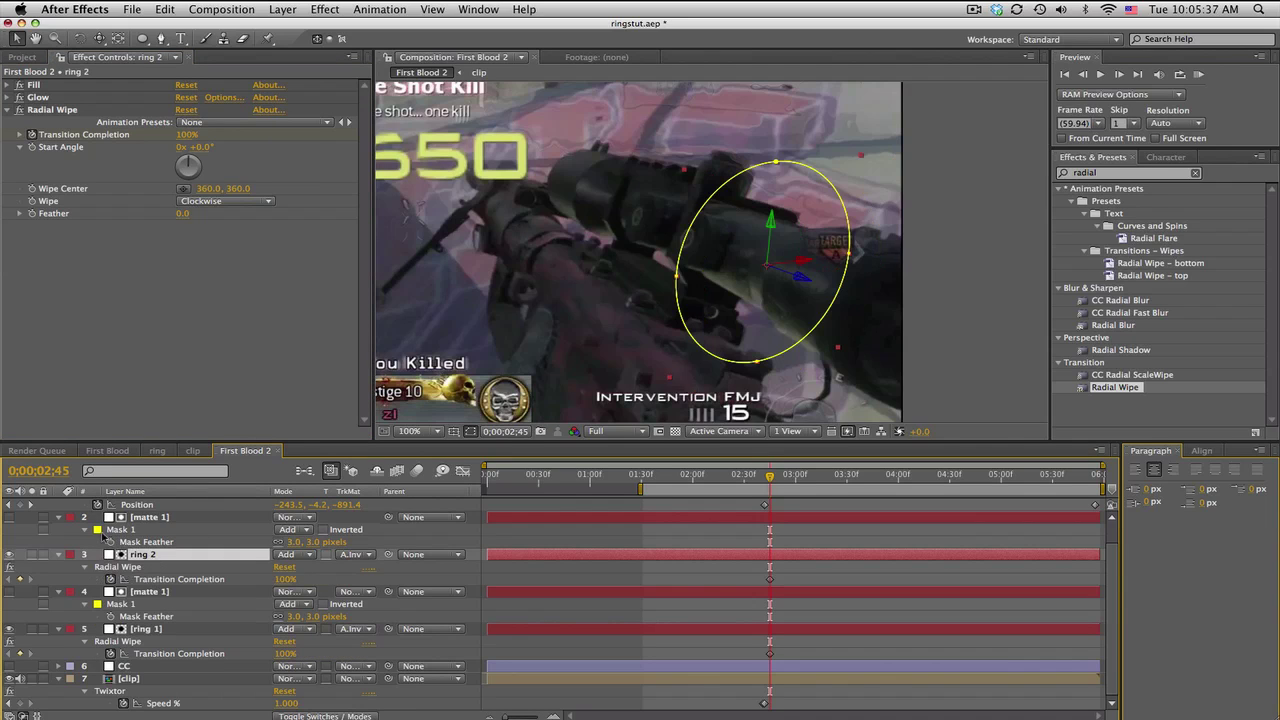
{"action": "left_click", "coordinate": [59, 517]}
{"action": "left_click", "coordinate": [58, 504]}
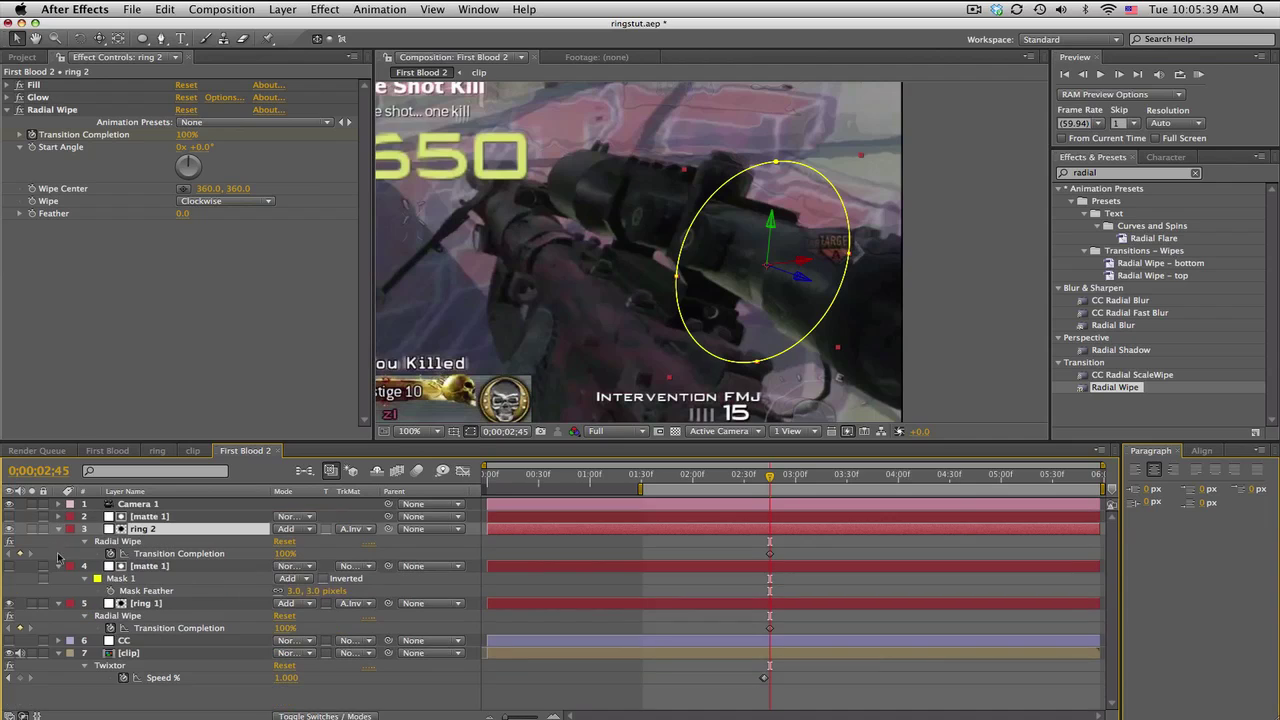
{"action": "left_click", "coordinate": [58, 566]}
{"action": "left_click", "coordinate": [58, 628]}
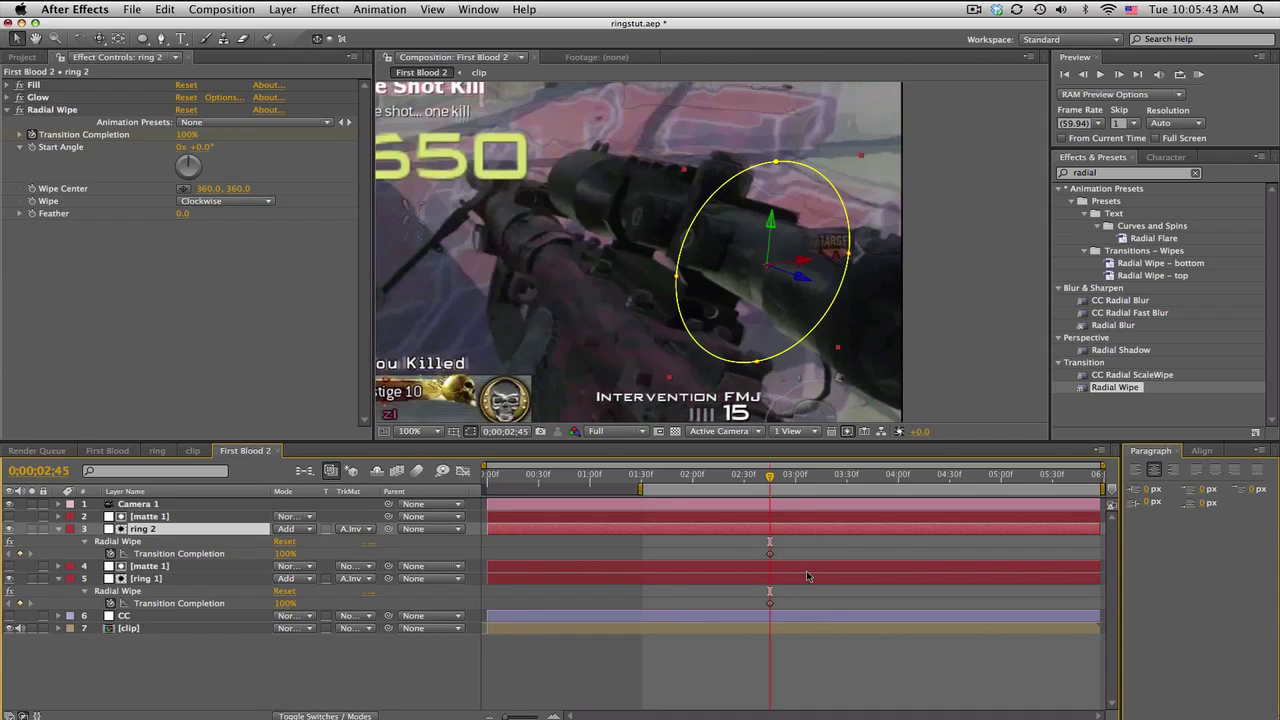
At 0;00;03;38, set the Radial Wipe's Transition Completion to 0% on both ring 2 and ring 1.
{"action": "left_click_drag", "start_coordinate": [783, 478], "coordinate": [860, 478]}
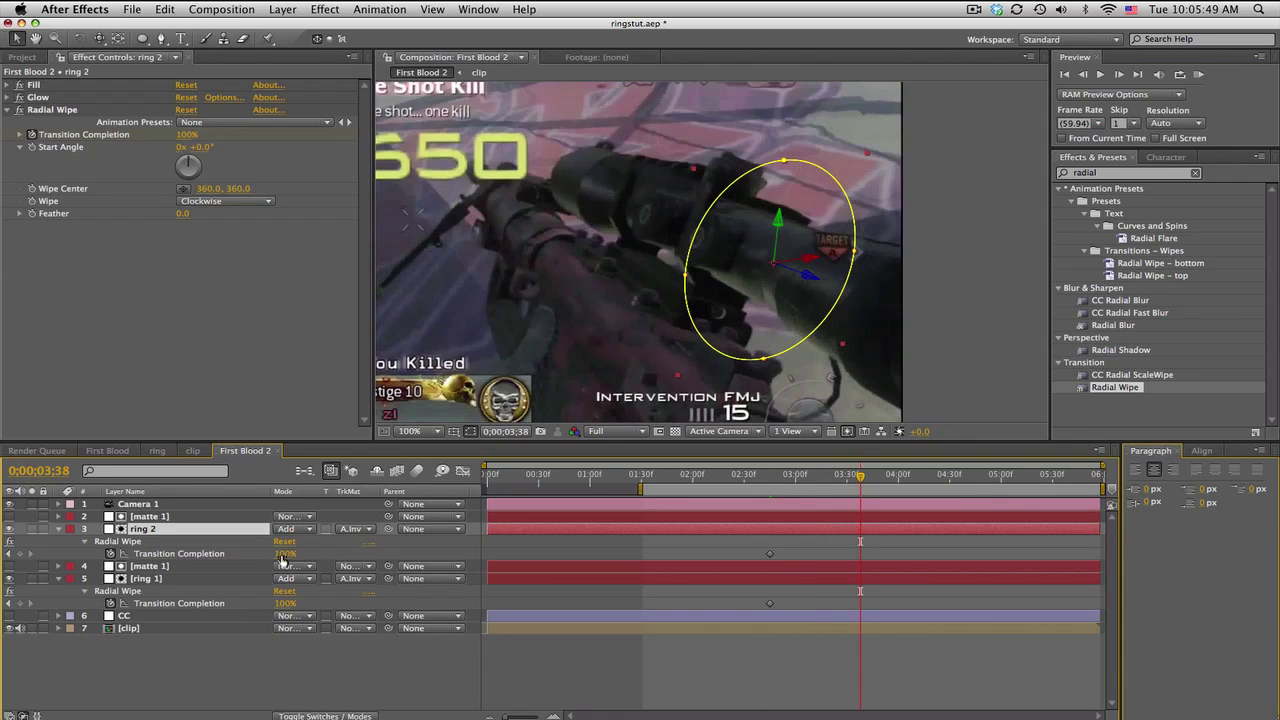
{"action": "left_click_drag", "start_coordinate": [276, 561], "coordinate": [172, 556]}
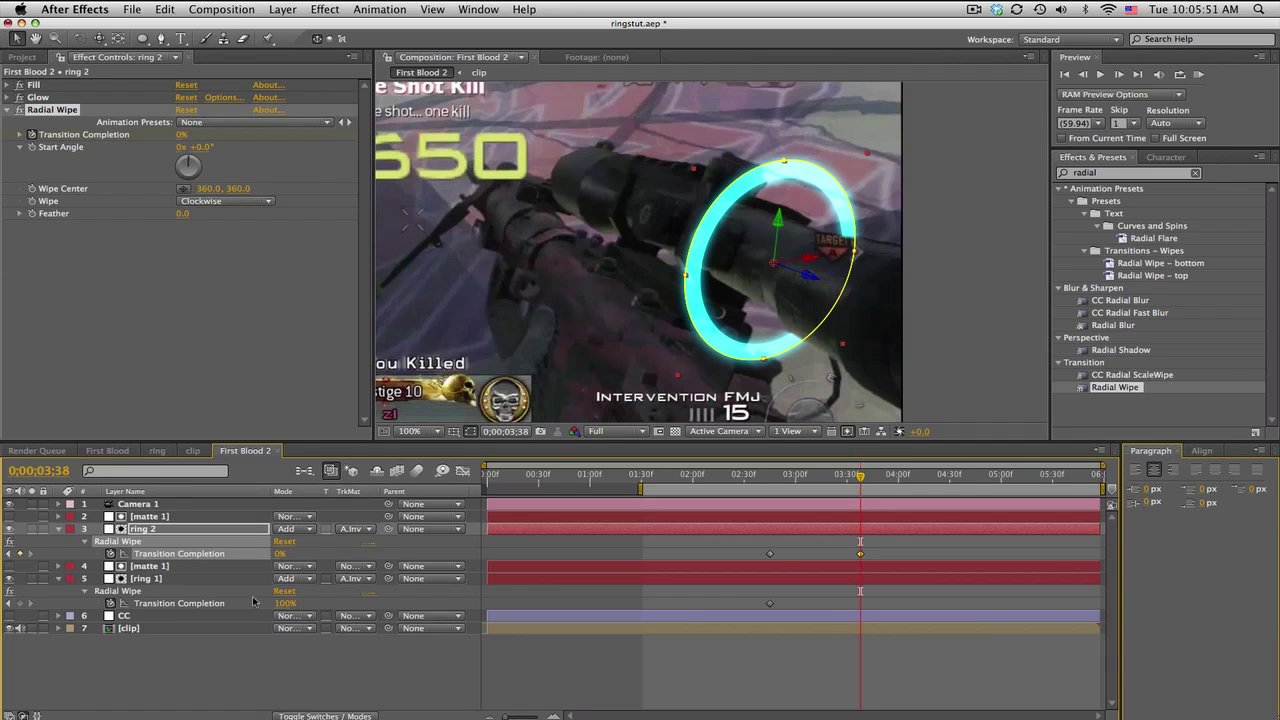
{"action": "left_click_drag", "start_coordinate": [280, 603], "coordinate": [150, 606]}
Scrub the timeline to check the radial wipe on both rings, ending at 0;00;02;48.
{"action": "left_click_drag", "start_coordinate": [716, 477], "coordinate": [999, 480]}
{"action": "left_click", "coordinate": [888, 660]}
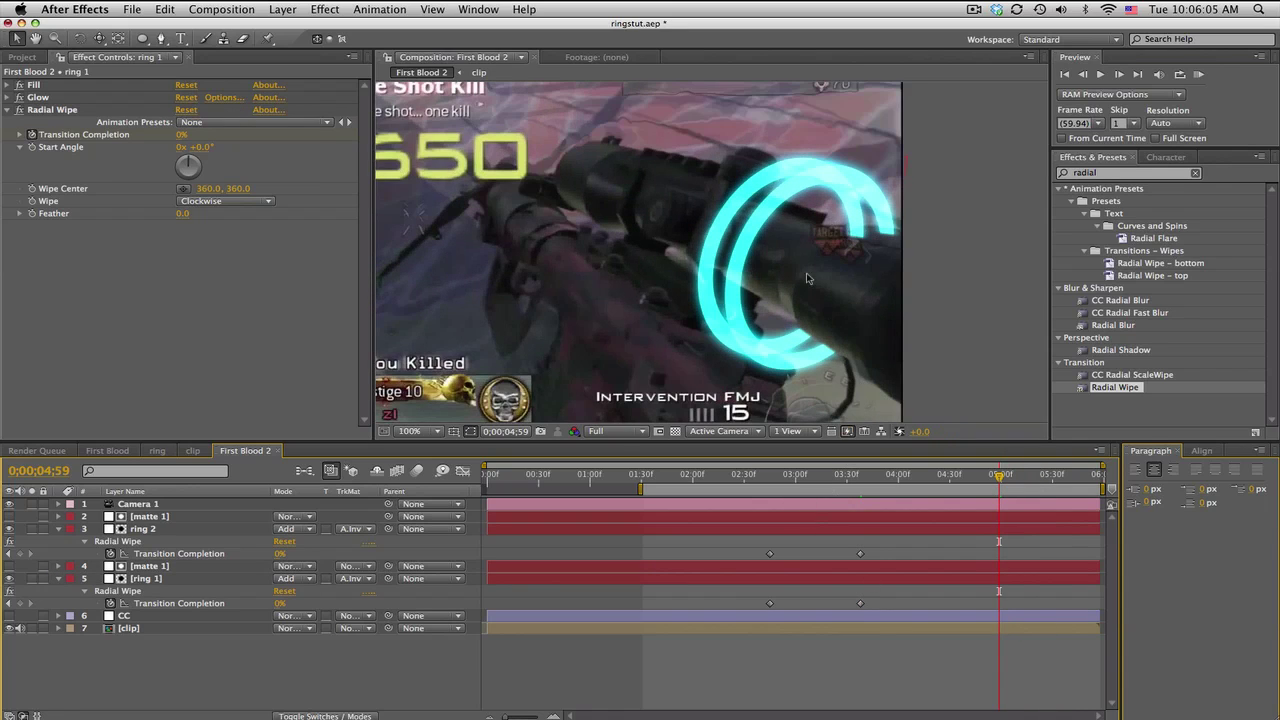
{"action": "left_click", "coordinate": [776, 478]}
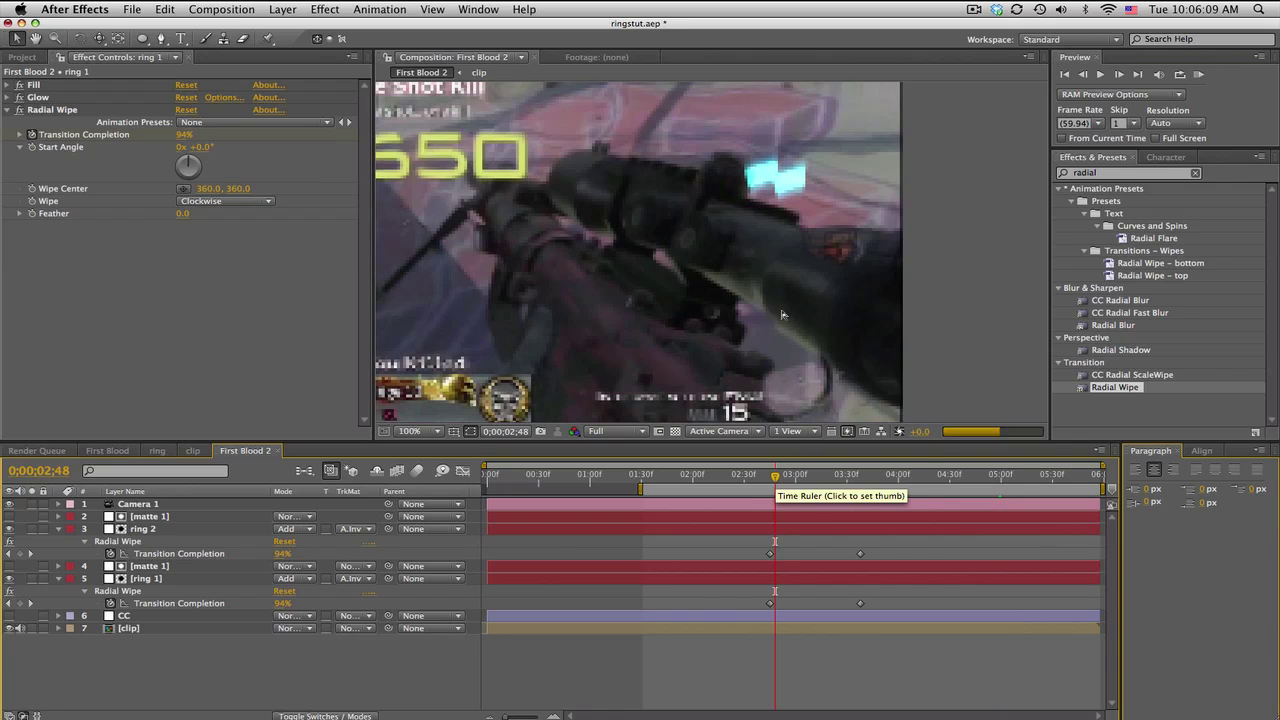
Duplicate the ring 2 layer and rename the copy "ring glow scope".
{"action": "left_click", "coordinate": [178, 535]}
{"action": "key", "text": "super+d"}
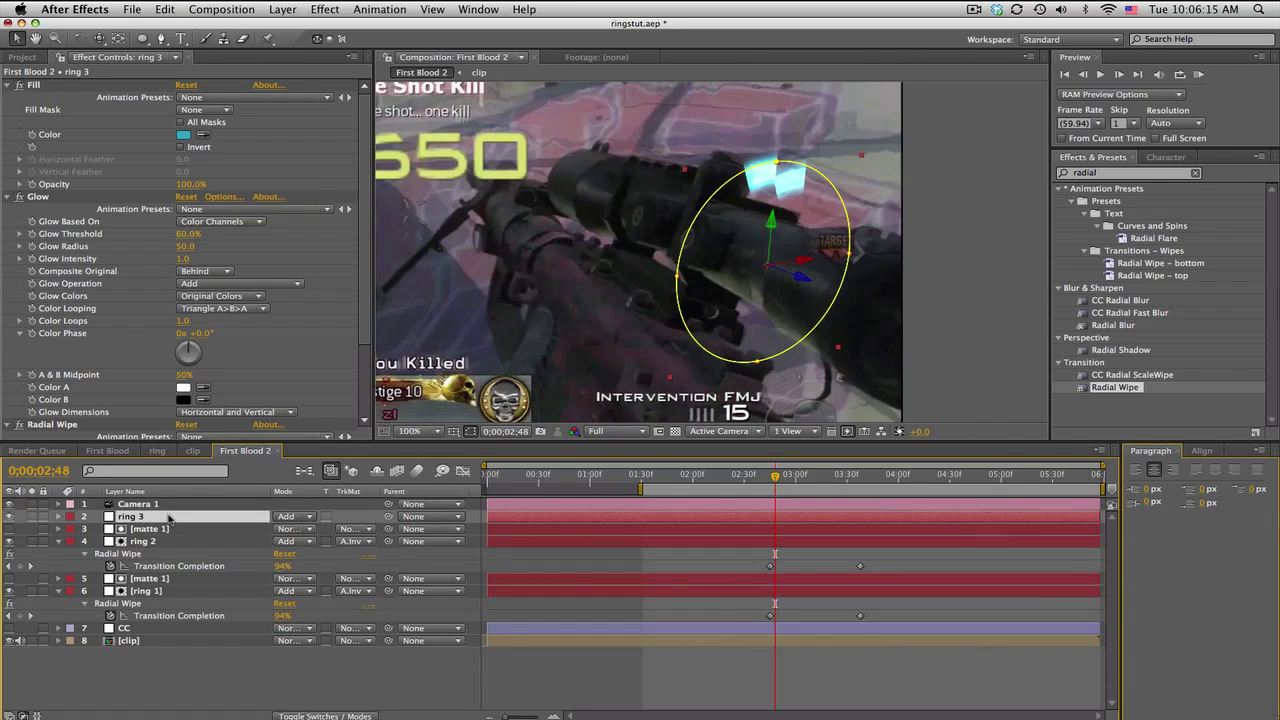
{"action": "key", "text": "Return"}
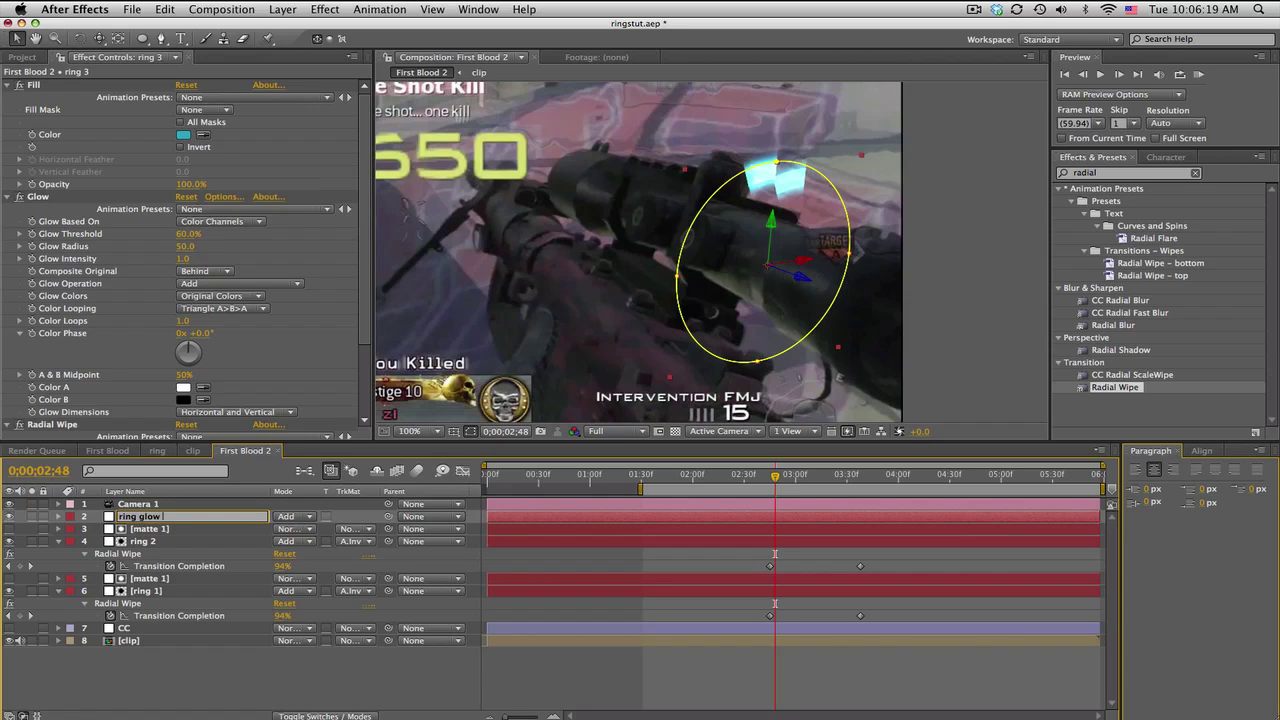
{"action": "key", "text": "Return"}
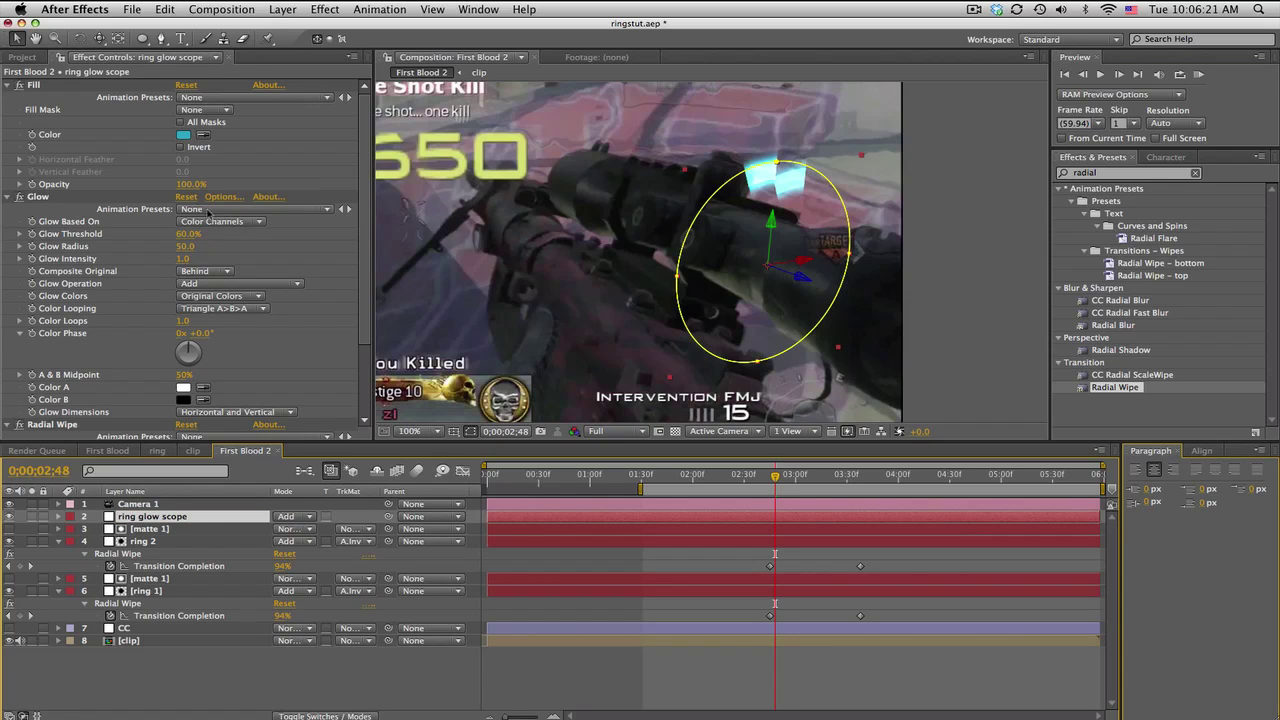
On ring glow scope, add a Transition Completion keyframe at 0;00;03;08 and delete the one at 0;00;03;38.
{"action": "left_click", "coordinate": [7, 86]}
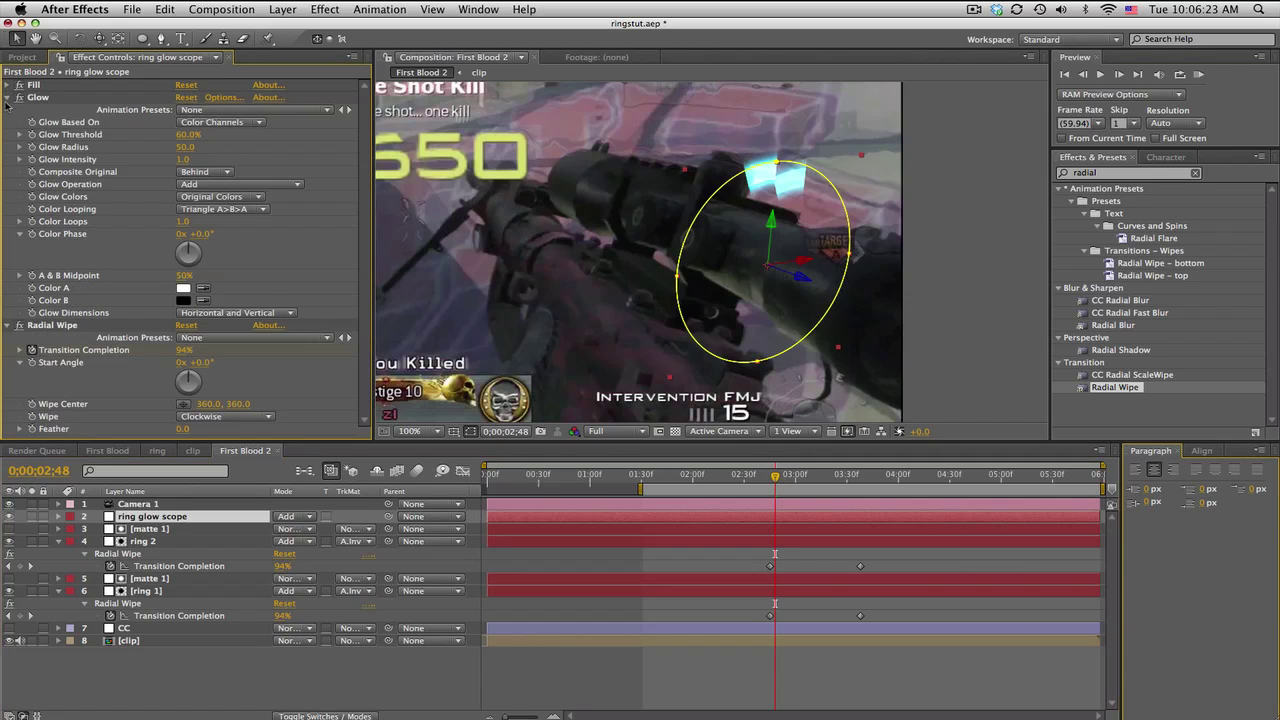
{"action": "left_click", "coordinate": [7, 98]}
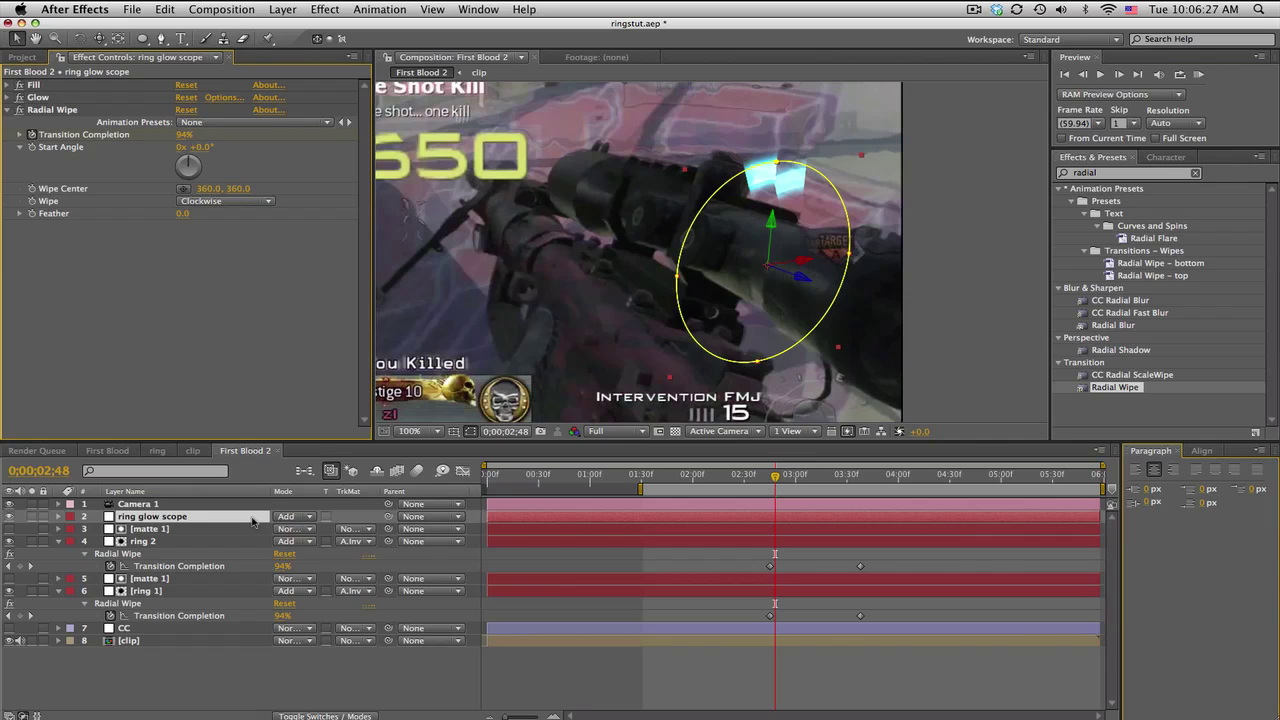
{"action": "key", "text": "u"}
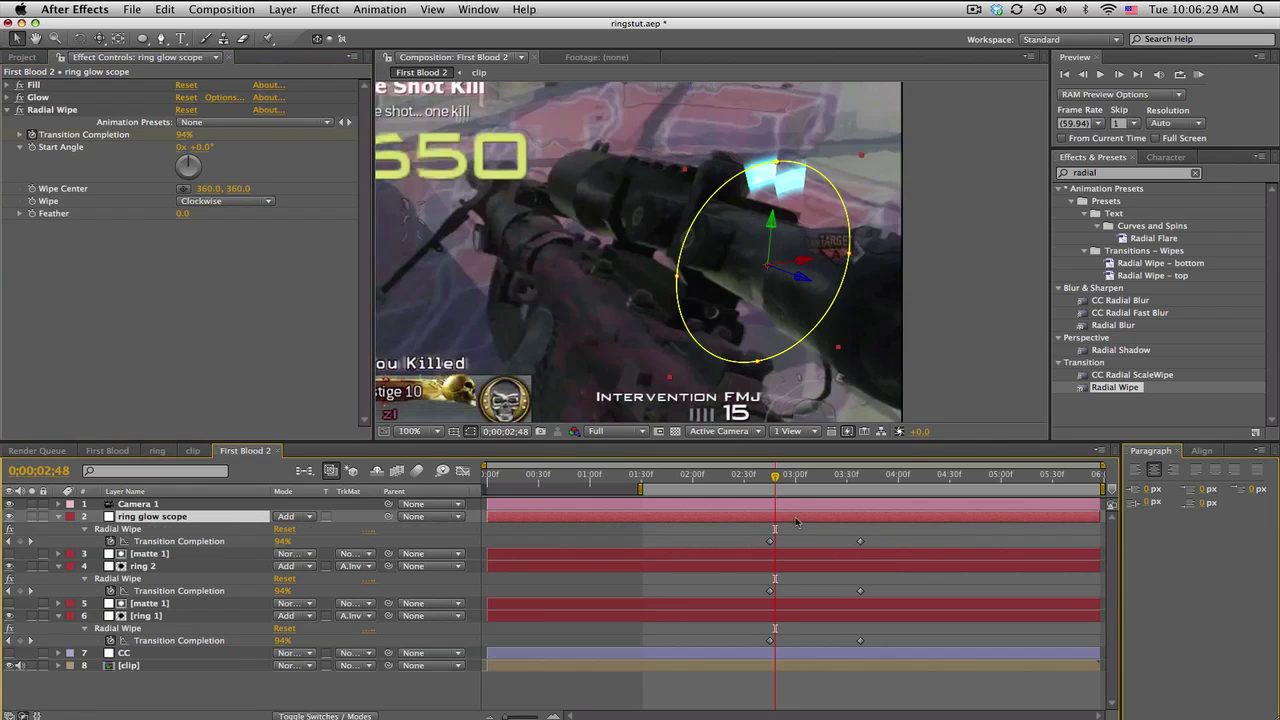
{"action": "left_click_drag", "start_coordinate": [775, 476], "coordinate": [810, 476]}
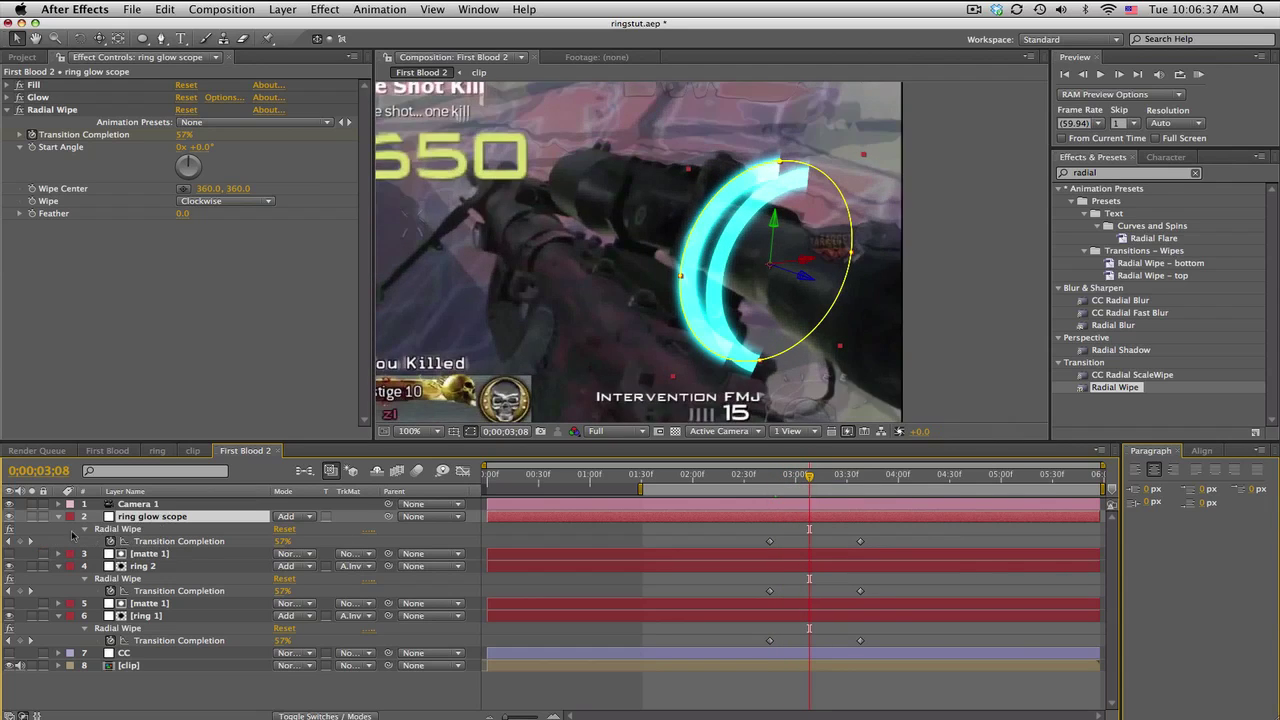
{"action": "left_click", "coordinate": [19, 542]}
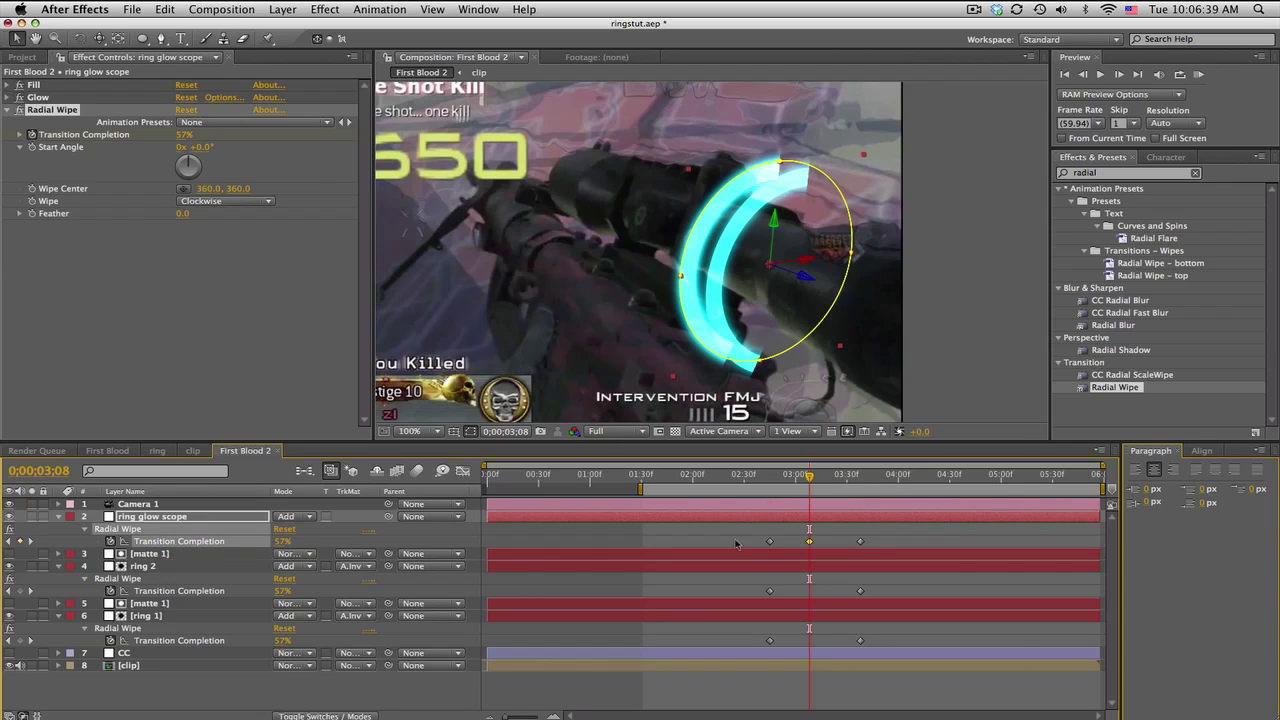
{"action": "left_click", "coordinate": [859, 543]}
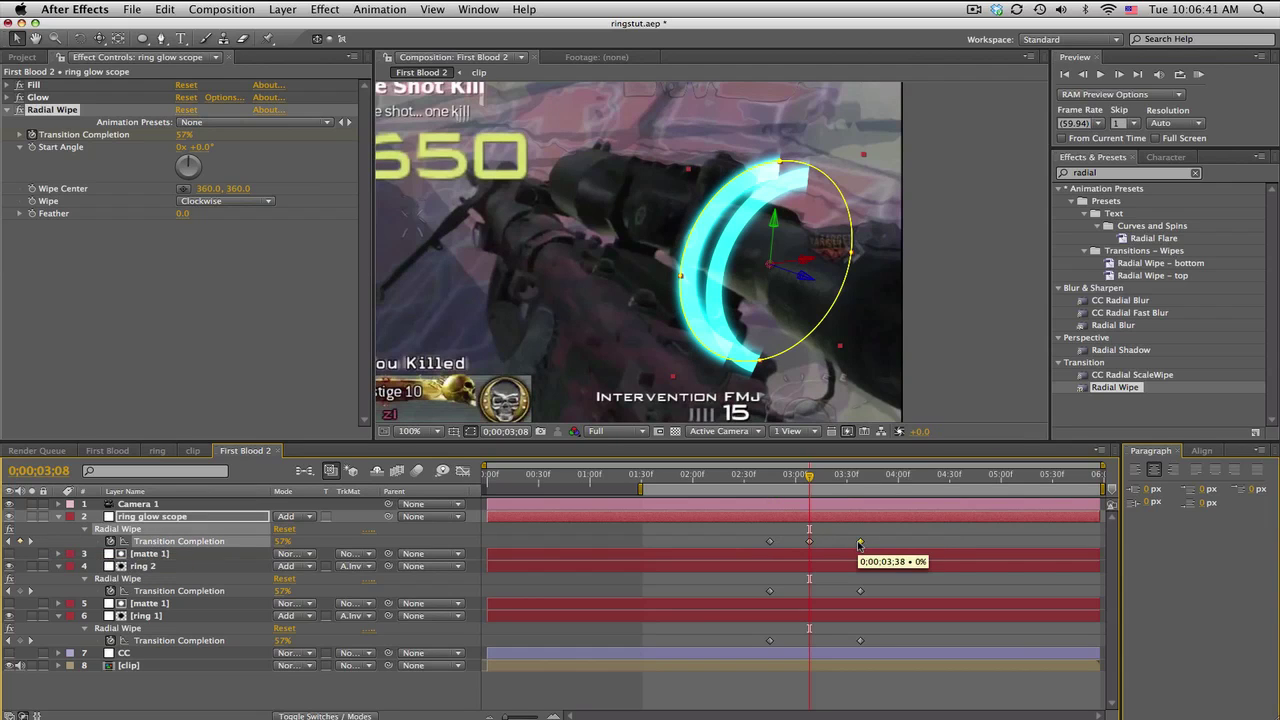
{"action": "key", "text": "Delete"}
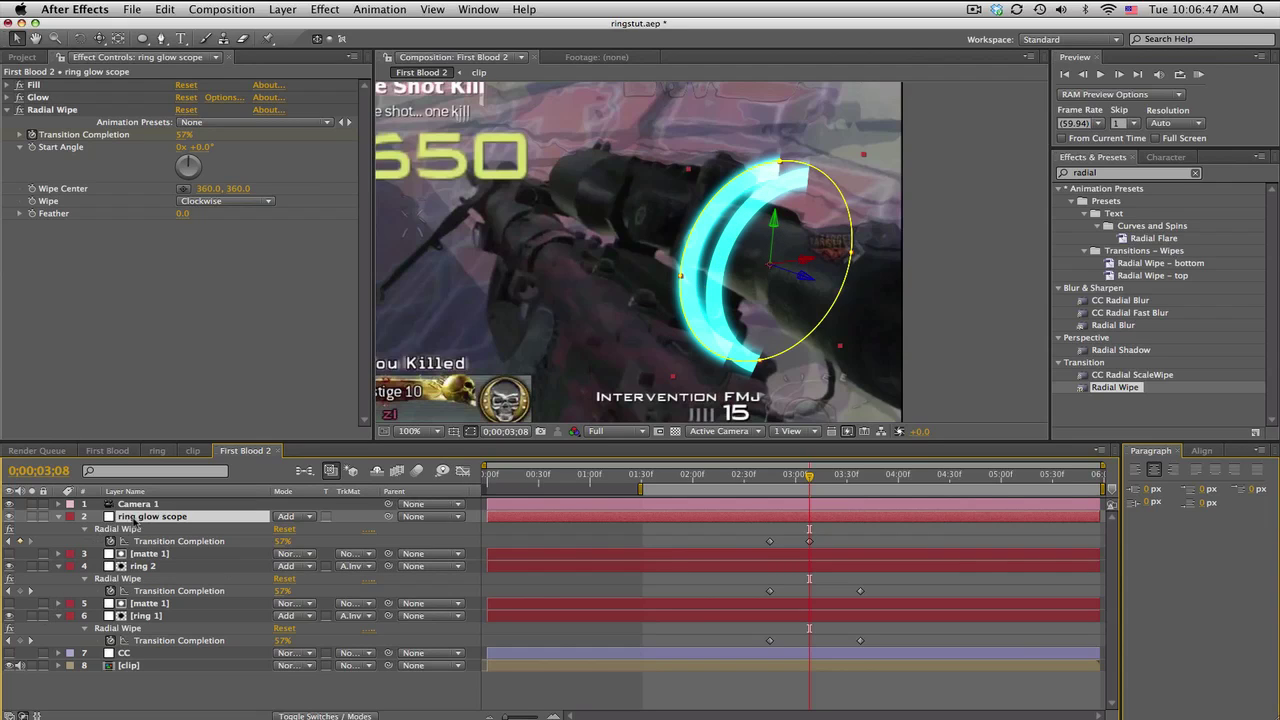
Scale the ring glow scope layer down to 17%.
{"action": "key", "text": "s"}
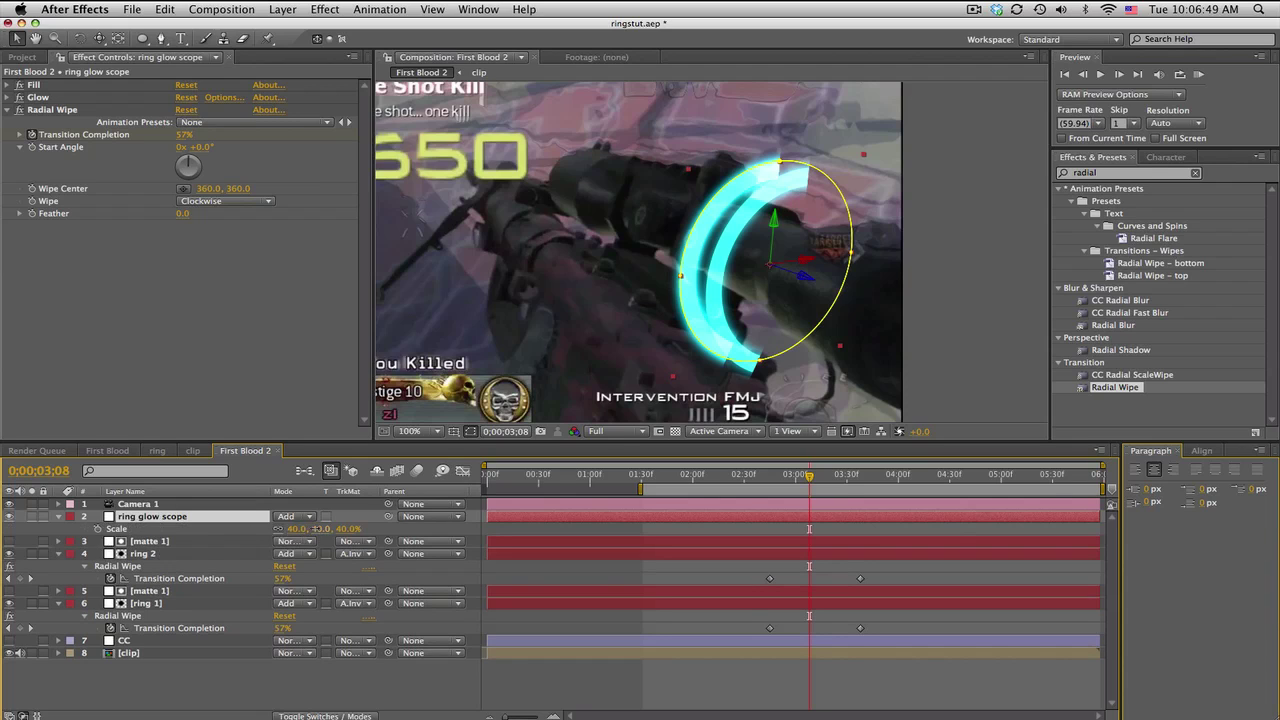
{"action": "left_click_drag", "start_coordinate": [310, 528], "coordinate": [297, 528]}
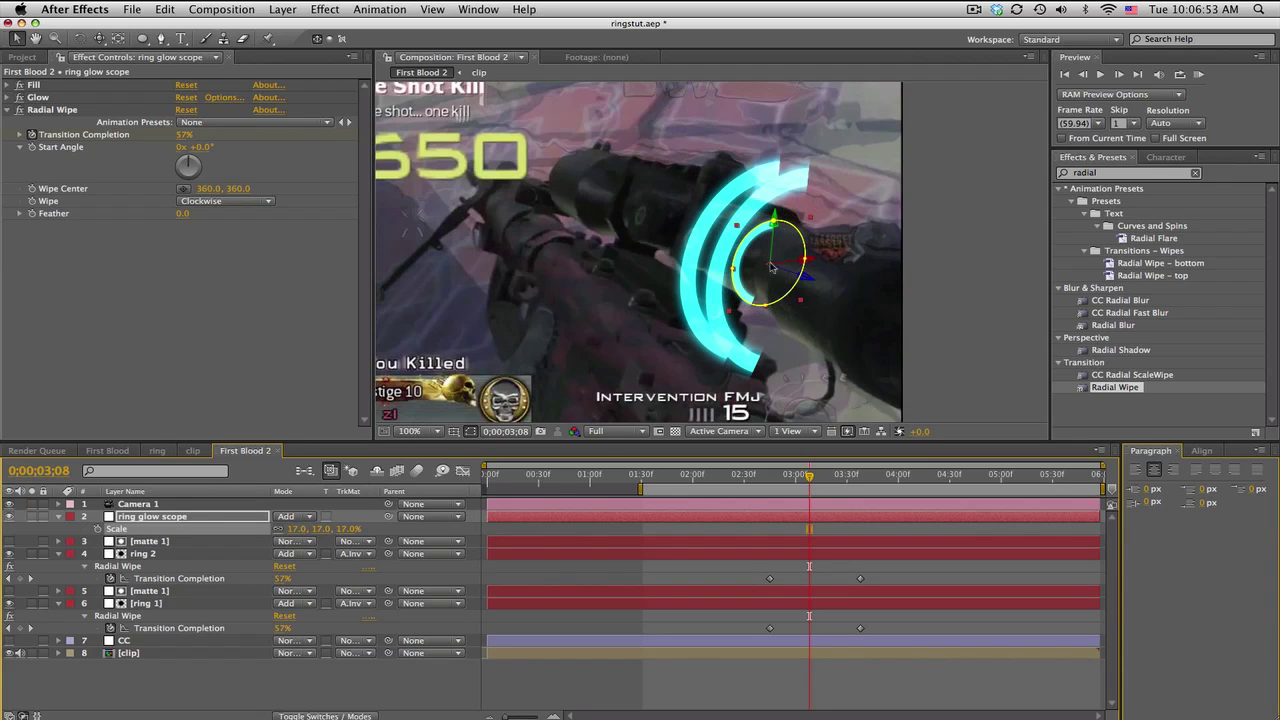
{"action": "left_click", "coordinate": [862, 534]}
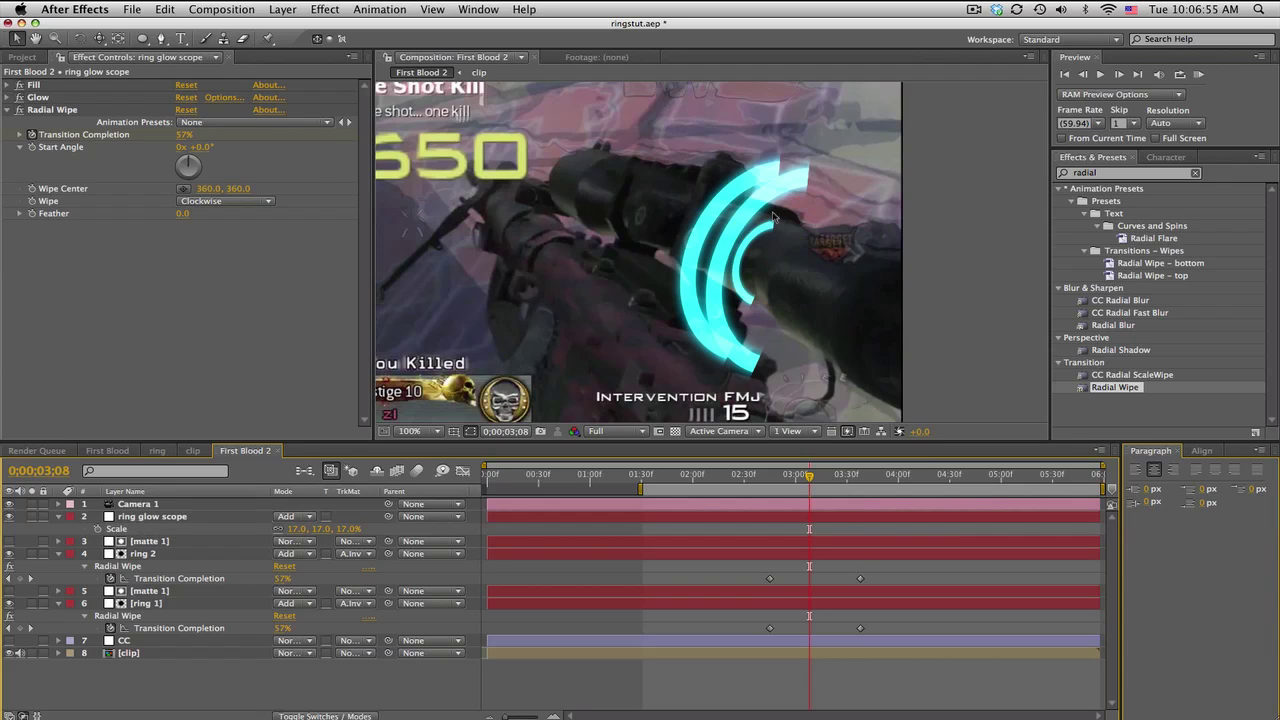
Apply Gaussian Blur to the ring glow scope layer with a Blurriness of 400.
{"action": "left_click", "coordinate": [1125, 172]}
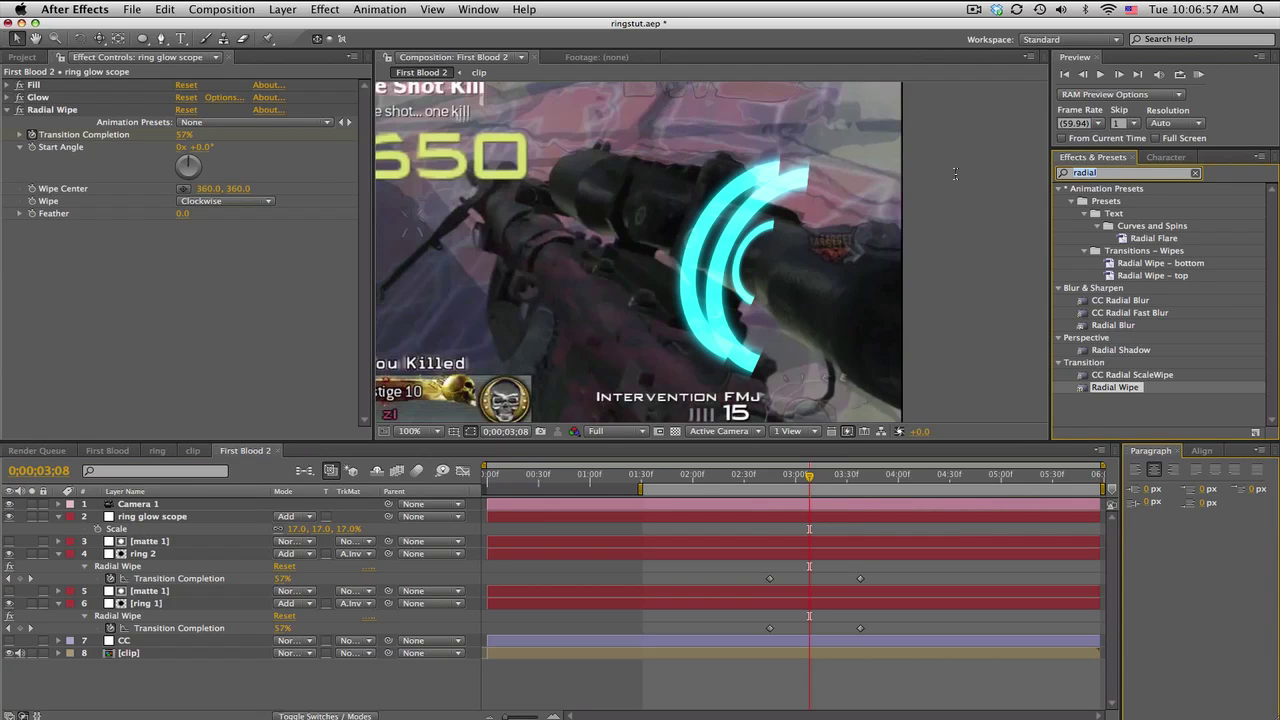
{"action": "type", "text": "gau"}
{"action": "left_click_drag", "start_coordinate": [1134, 206], "coordinate": [113, 290]}
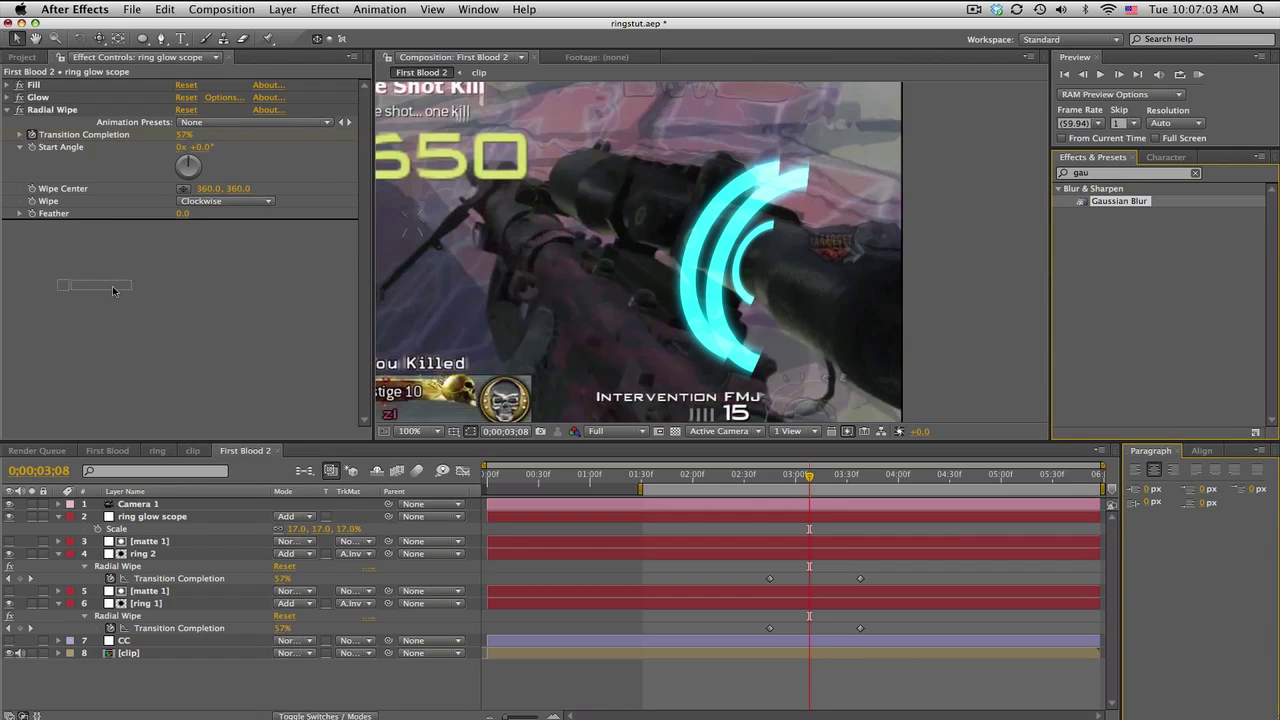
{"action": "left_click_drag", "start_coordinate": [112, 285], "coordinate": [110, 281]}
{"action": "left_click", "coordinate": [183, 250]}
{"action": "type", "text": "1.1"}
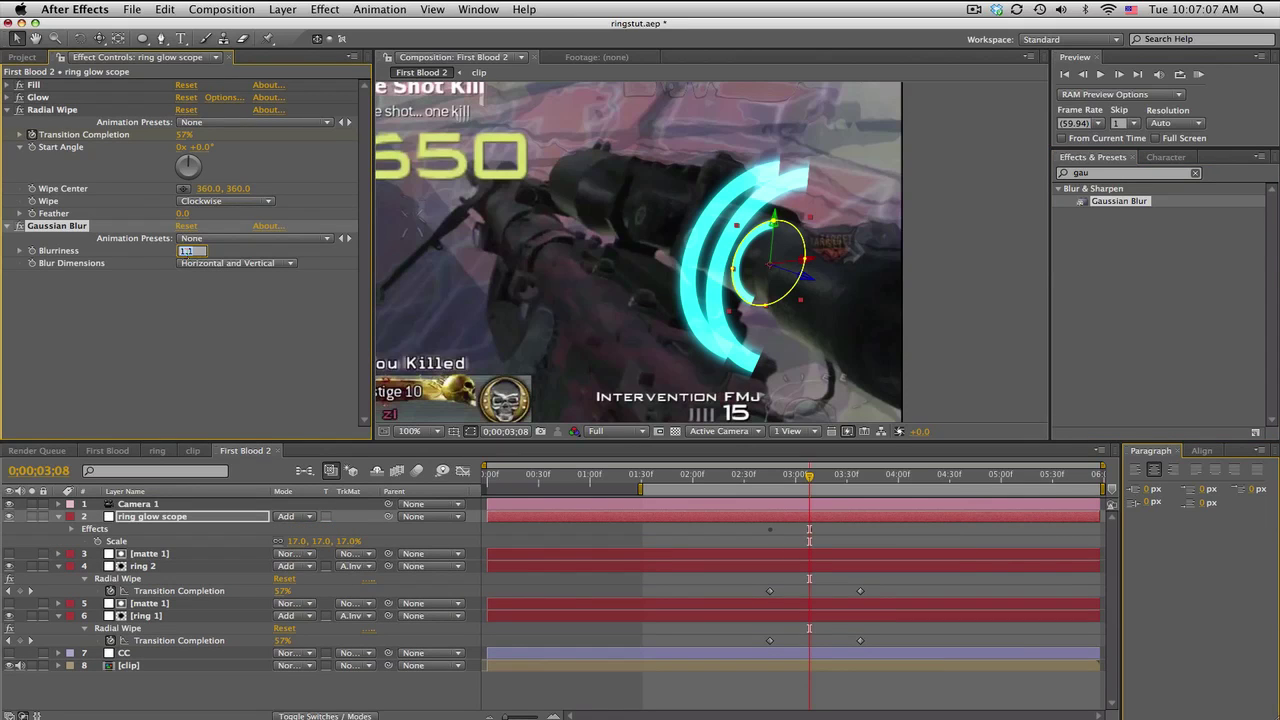
{"action": "key", "text": "Return"}
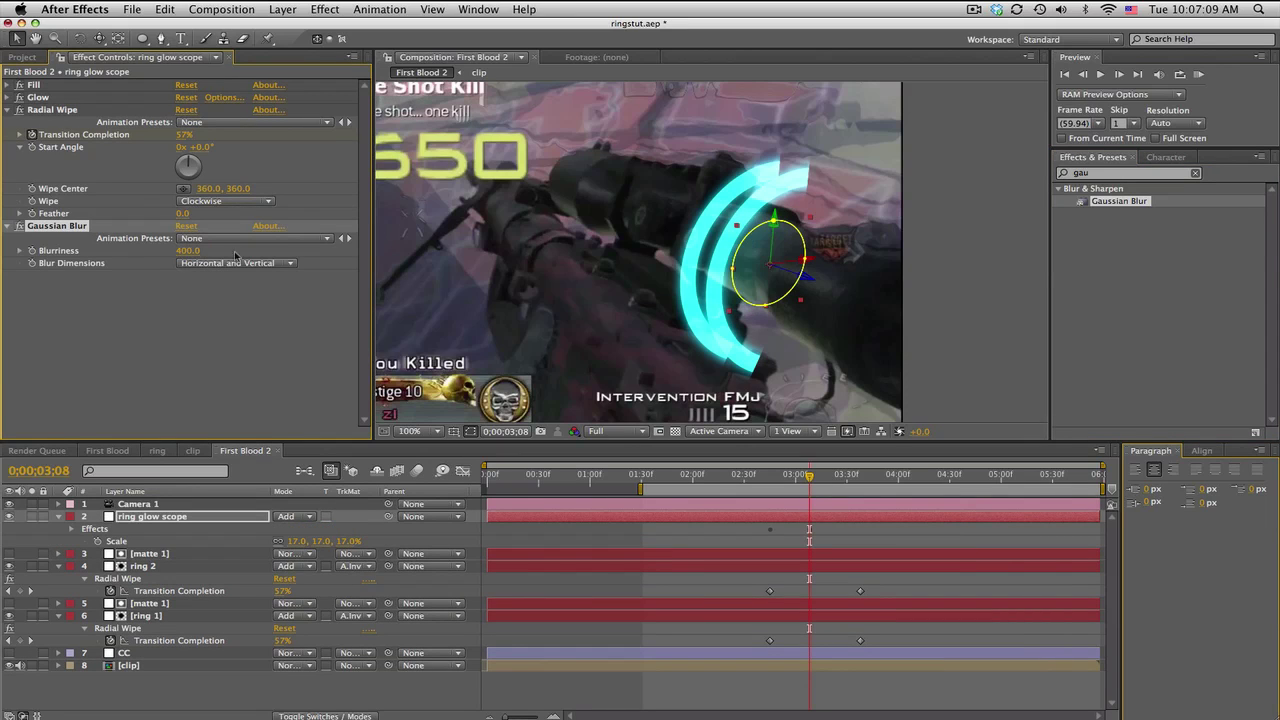
Deselect the ring glow scope layer and hide the ring 2 and ring 1 layers.
{"action": "left_click", "coordinate": [838, 532]}
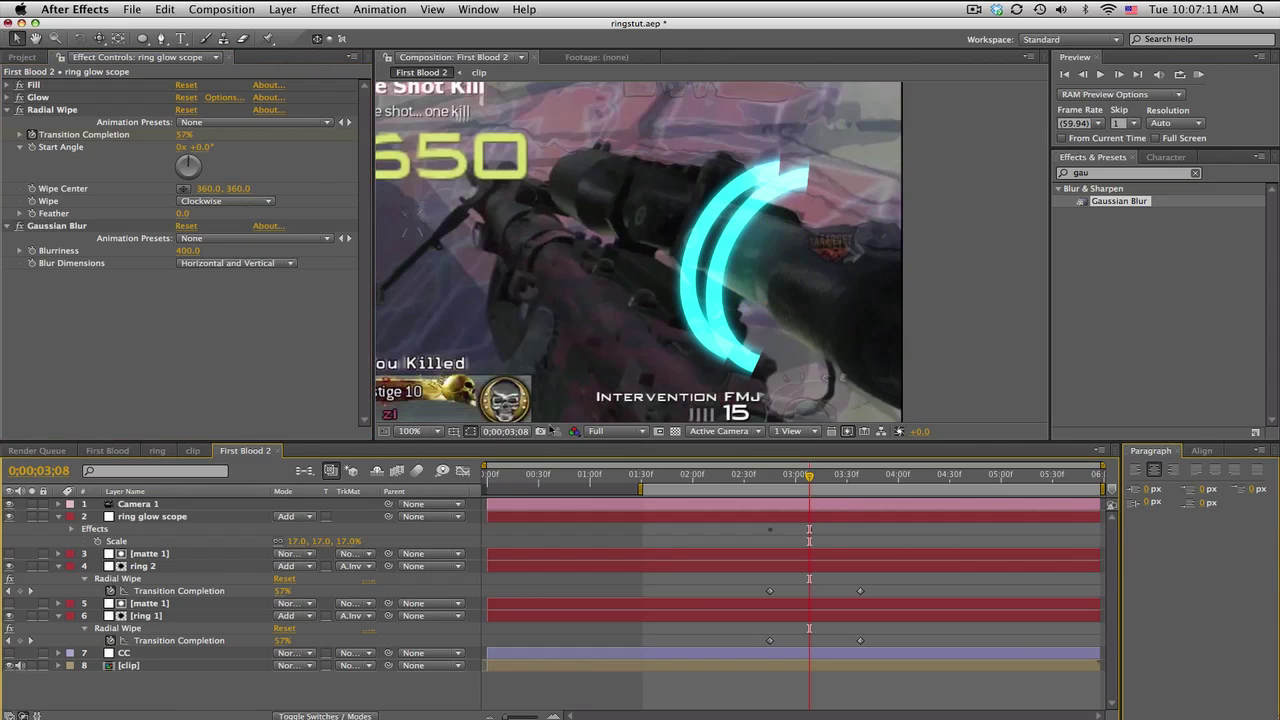
{"action": "left_click", "coordinate": [10, 566]}
{"action": "left_click", "coordinate": [10, 615]}
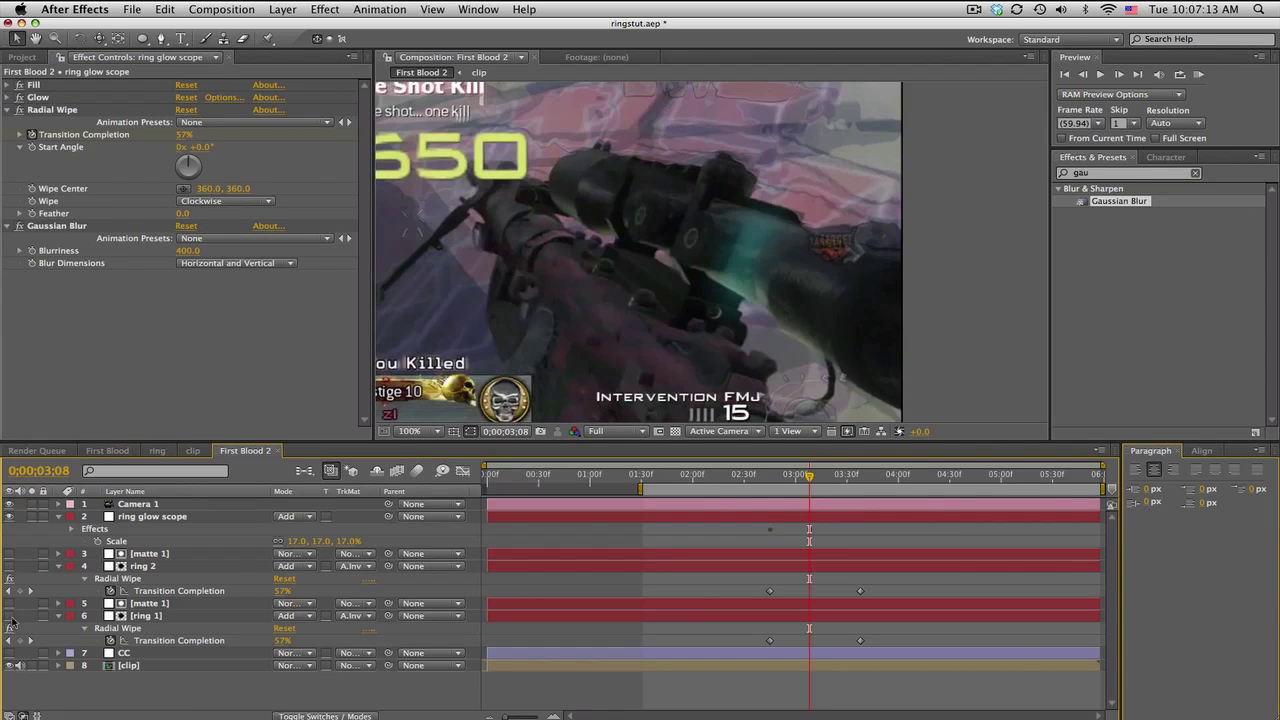
Check the scope glow around 0;00;03;16 and make the ring 2 and ring 1 layers visible again.
{"action": "left_click_drag", "start_coordinate": [757, 474], "coordinate": [823, 477]}
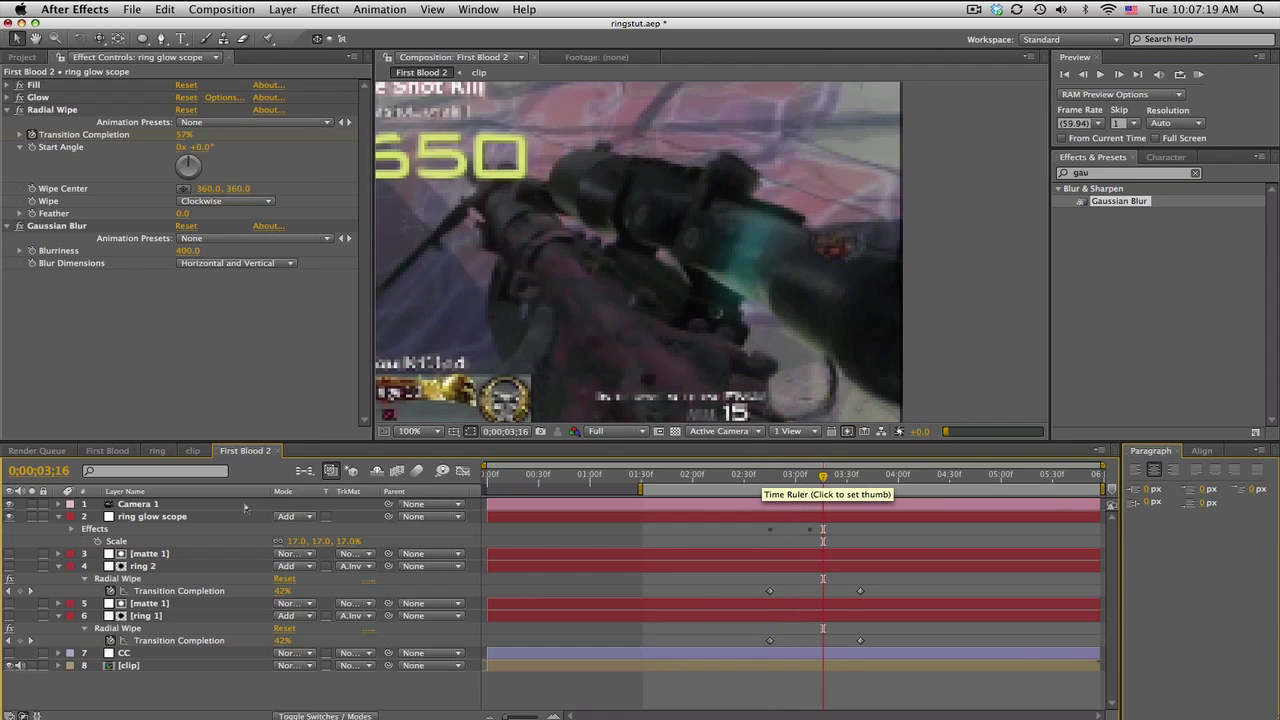
{"action": "left_click", "coordinate": [10, 566]}
{"action": "left_click", "coordinate": [10, 615]}
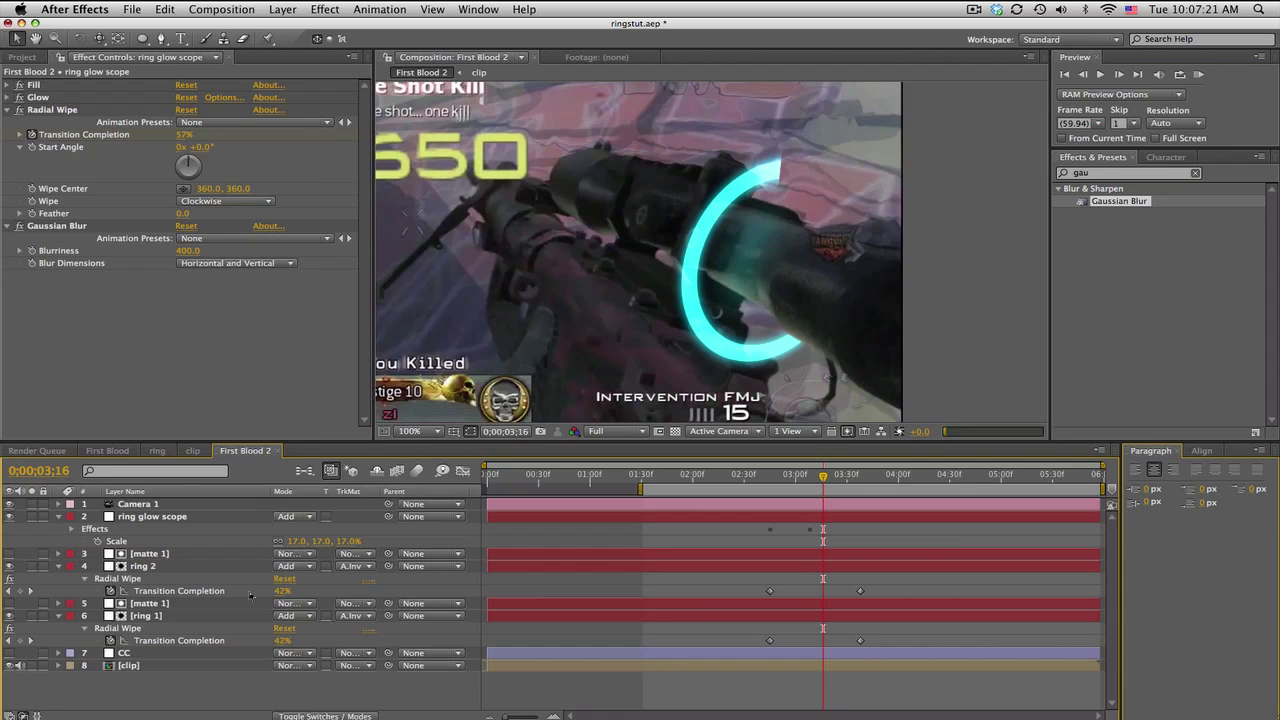
{"action": "mouse_move", "coordinate": [760, 480]}
{"action": "left_mouse_down"}
{"action": "mouse_move", "coordinate": [863, 477]}
{"action": "mouse_move", "coordinate": [778, 478]}
{"action": "left_mouse_up"}
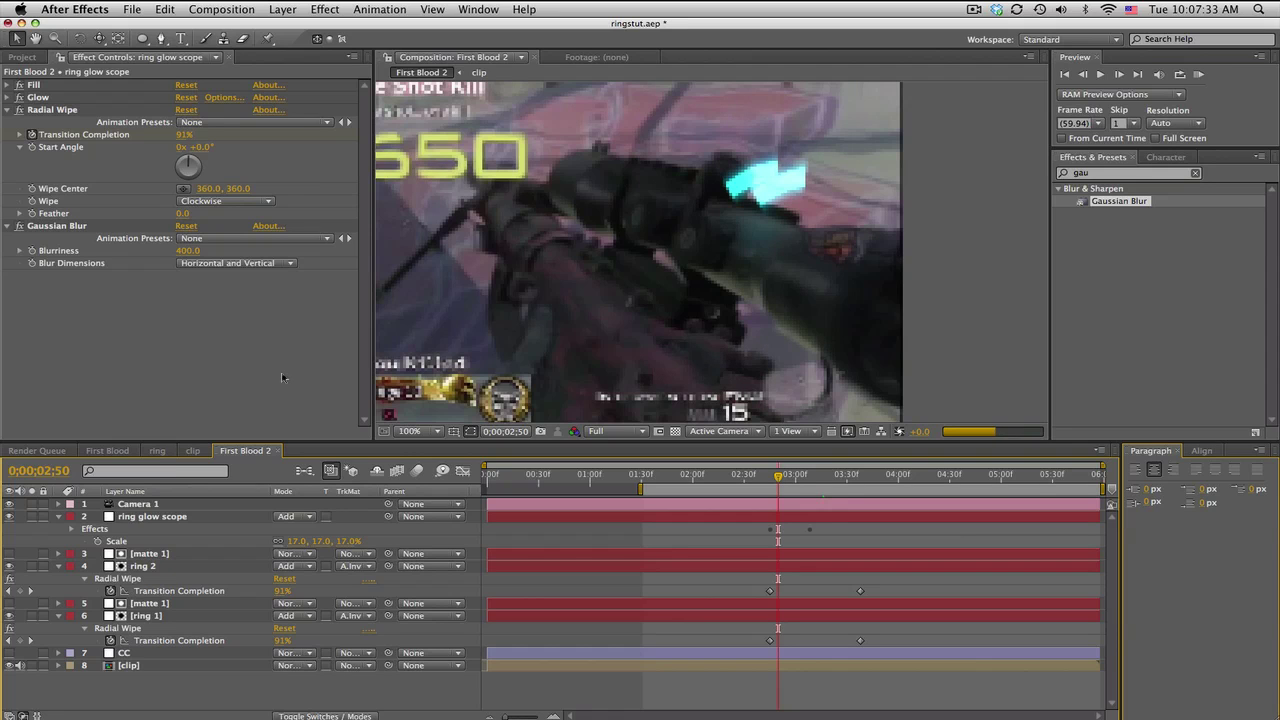
Create a white 1280 x 720 px solid layer named "glow on the gun".
{"action": "left_click", "coordinate": [296, 8]}
{"action": "mouse_move", "coordinate": [290, 27]}
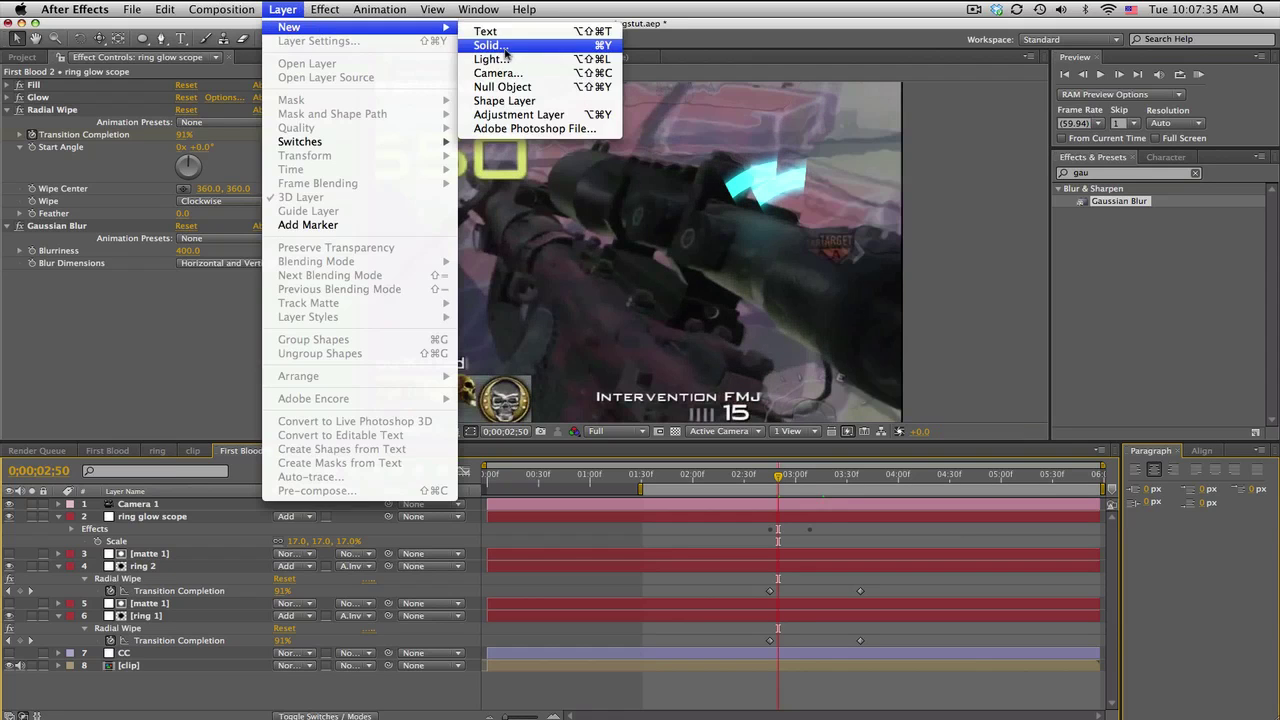
{"action": "left_click", "coordinate": [503, 48]}
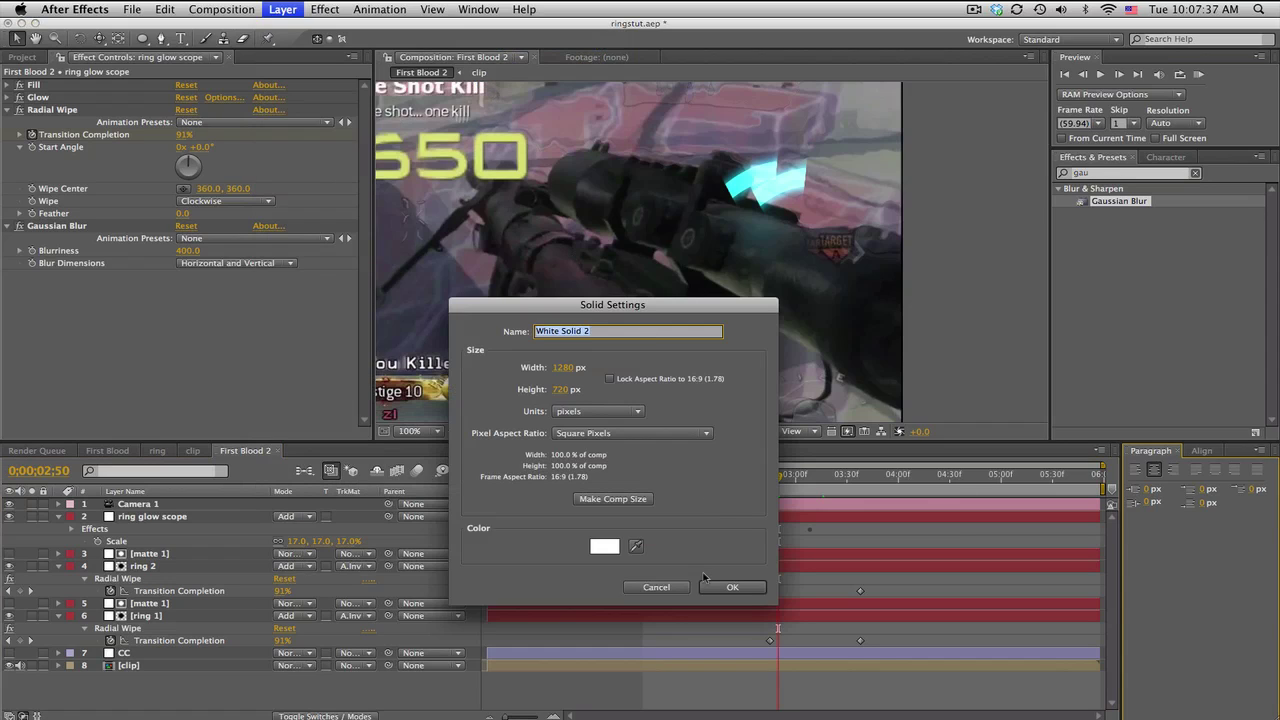
{"action": "type", "text": "glow on the gun"}
{"action": "key", "text": "Return"}
Copy the Fill effect from the ring glow scope layer onto the glow on the gun layer.
{"action": "left_click", "coordinate": [193, 530]}
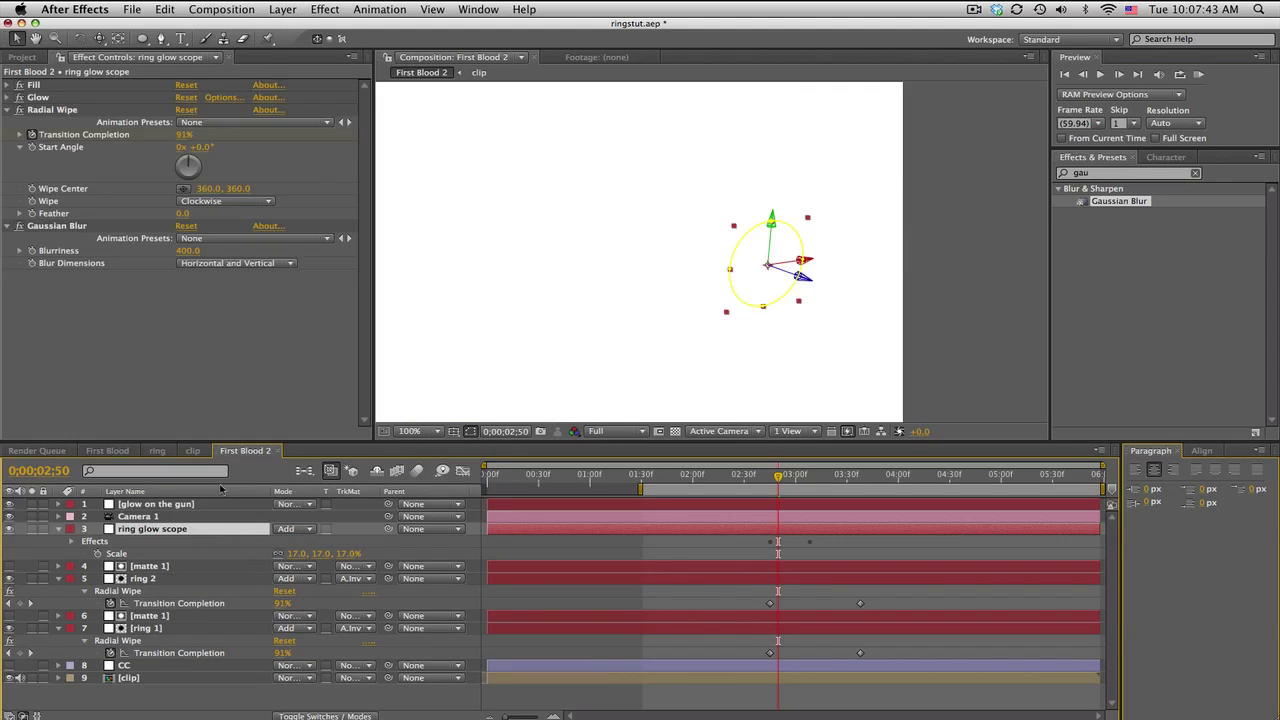
{"action": "left_click", "coordinate": [13, 86]}
{"action": "left_click", "coordinate": [9, 86]}
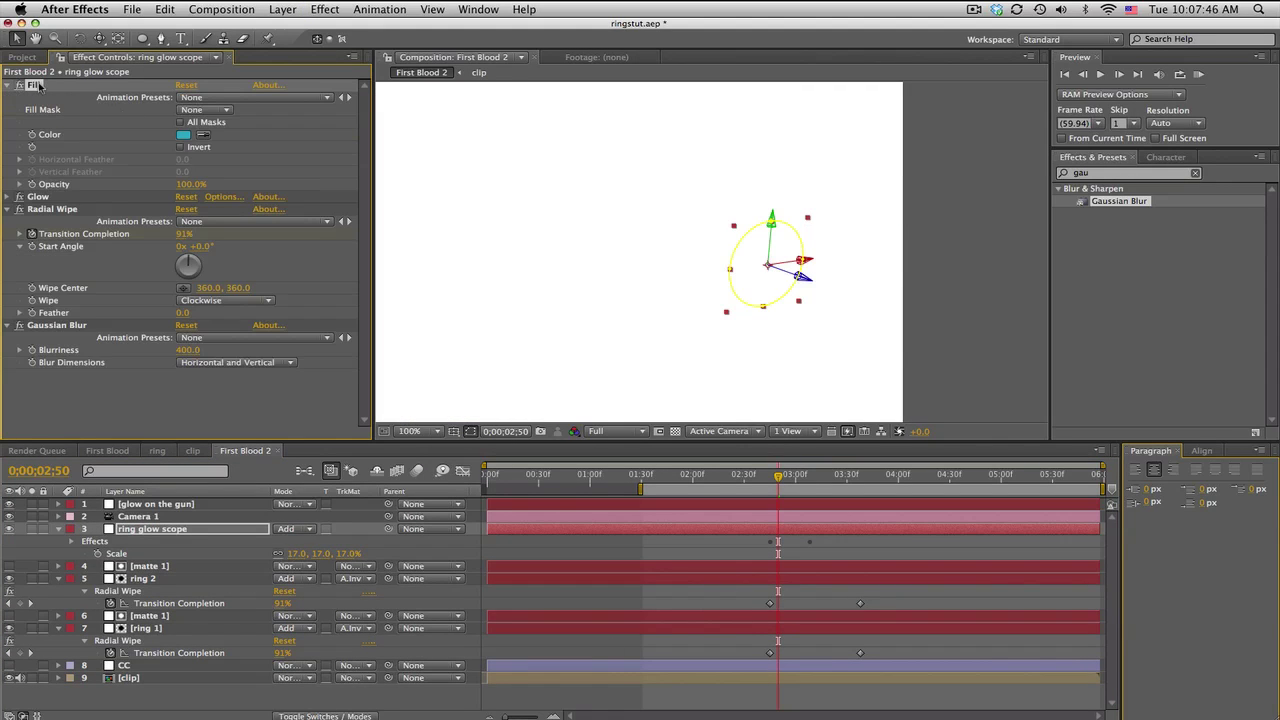
{"action": "left_click", "coordinate": [140, 504]}
{"action": "key", "text": "ctrl+v"}
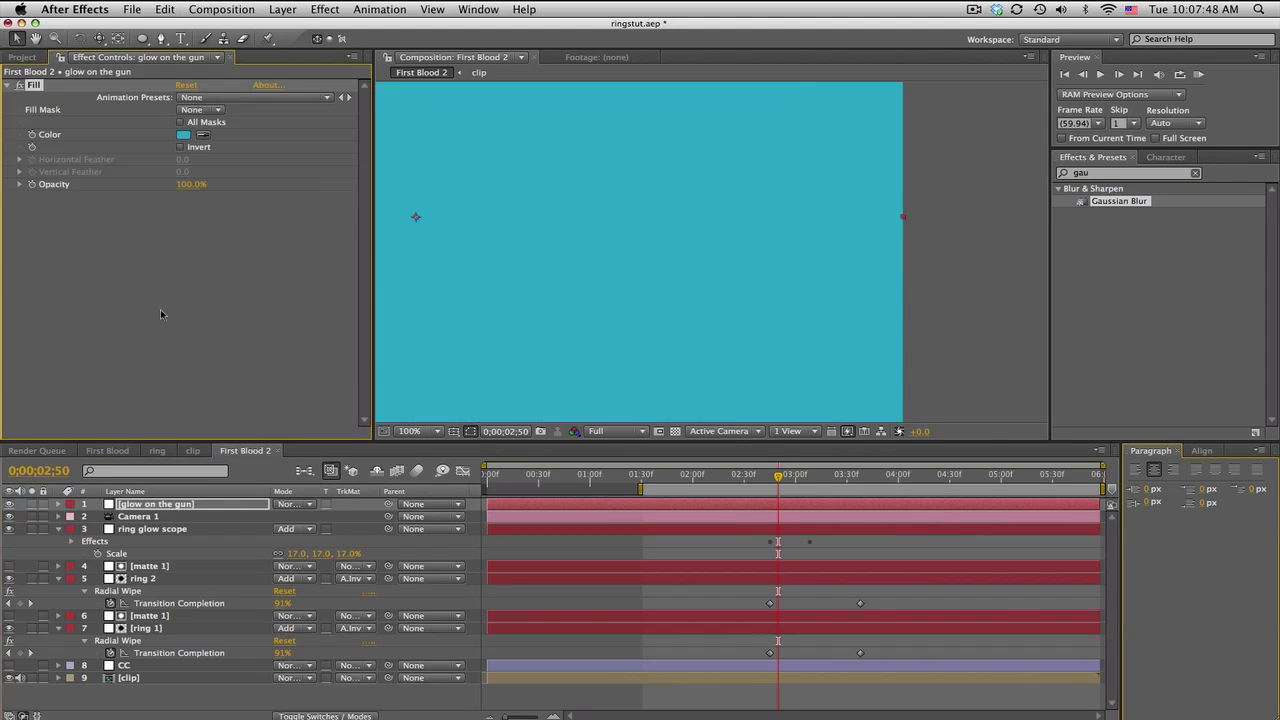
Hide glow on the gun and, at 0;00;02;47, draw a closed Pen mask on it around the gun part just below the scope.
{"action": "left_click", "coordinate": [10, 505]}
{"action": "left_click_drag", "start_coordinate": [778, 478], "coordinate": [773, 478]}
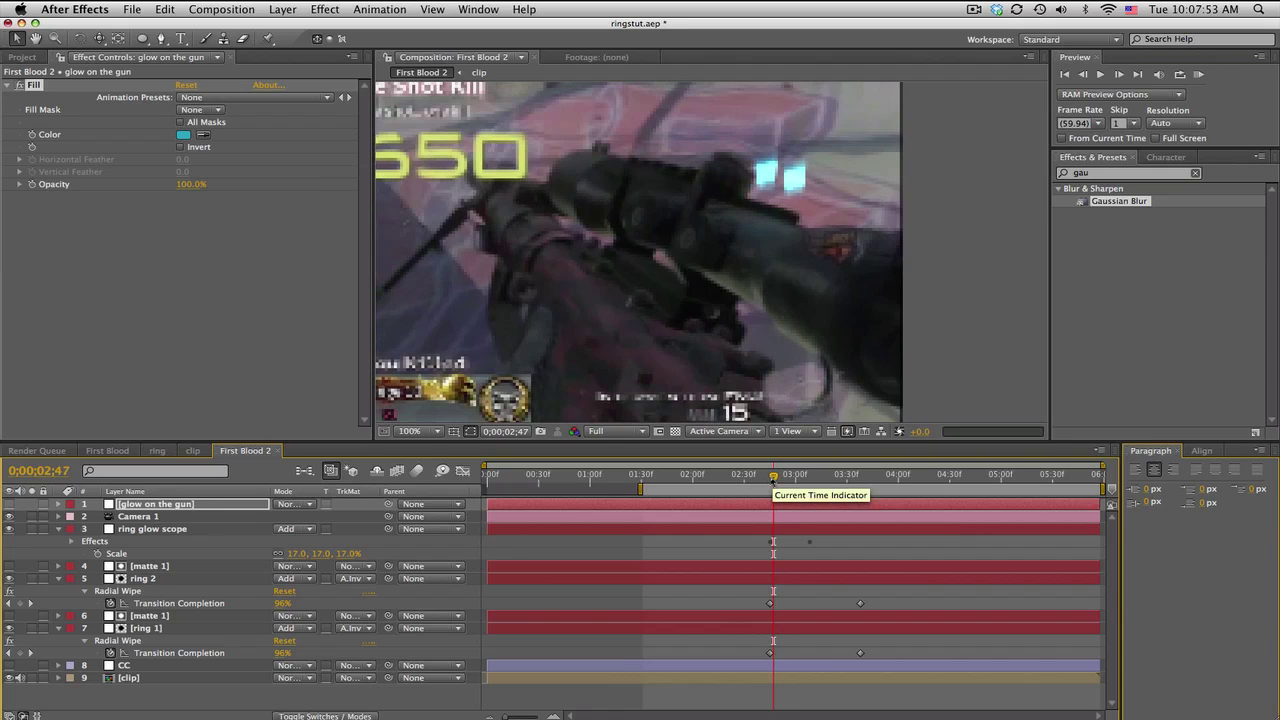
{"action": "left_click", "coordinate": [161, 38]}
{"action": "left_click_drag", "start_coordinate": [757, 325], "coordinate": [669, 242]}
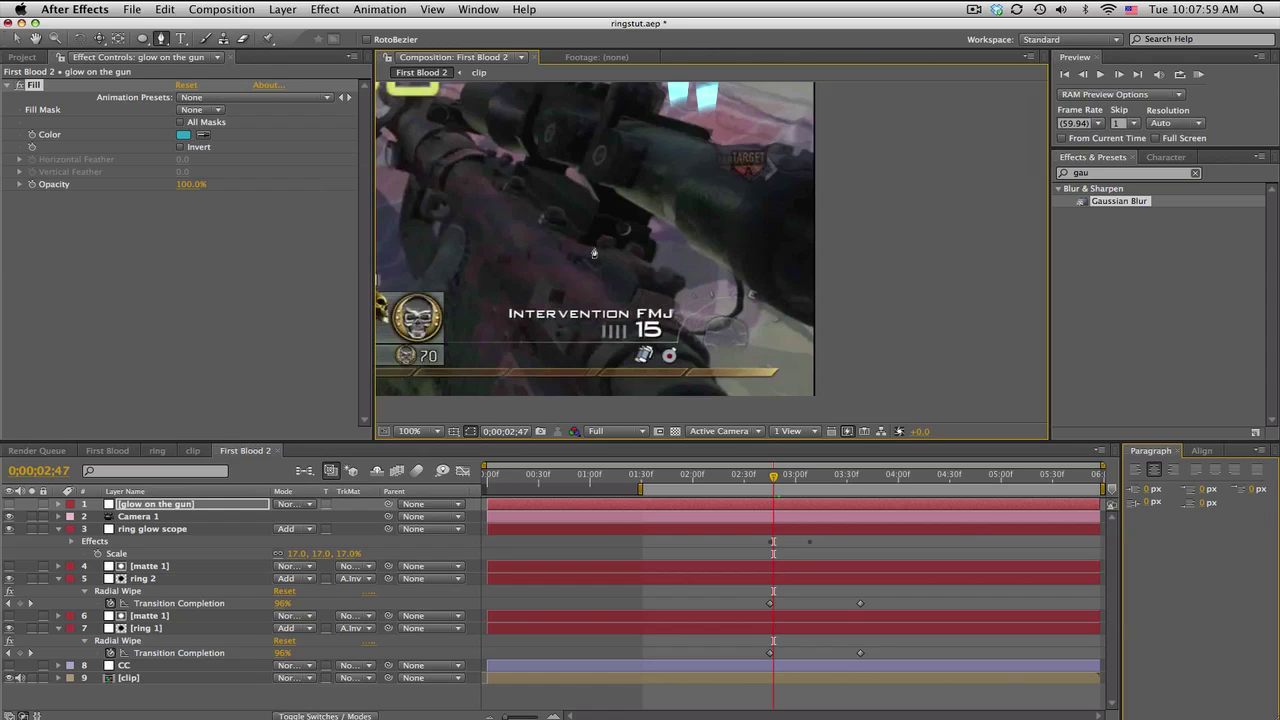
{"action": "left_click", "coordinate": [595, 216]}
{"action": "left_click", "coordinate": [590, 238]}
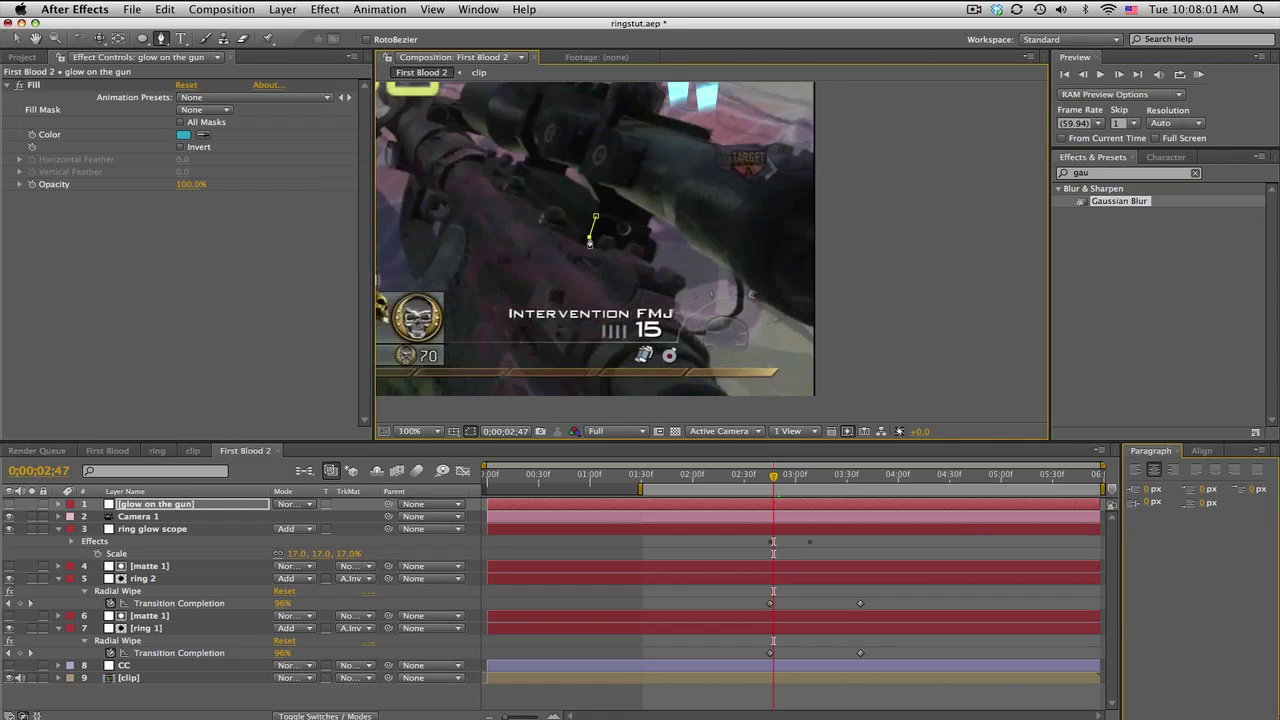
{"action": "left_click", "coordinate": [614, 262]}
{"action": "left_click", "coordinate": [626, 282]}
{"action": "left_click", "coordinate": [625, 311]}
{"action": "left_click", "coordinate": [642, 337]}
{"action": "left_click", "coordinate": [681, 330]}
{"action": "left_click", "coordinate": [667, 277]}
{"action": "left_click", "coordinate": [645, 261]}
{"action": "left_click", "coordinate": [647, 235]}
{"action": "left_click", "coordinate": [628, 222]}
{"action": "left_click", "coordinate": [596, 216]}
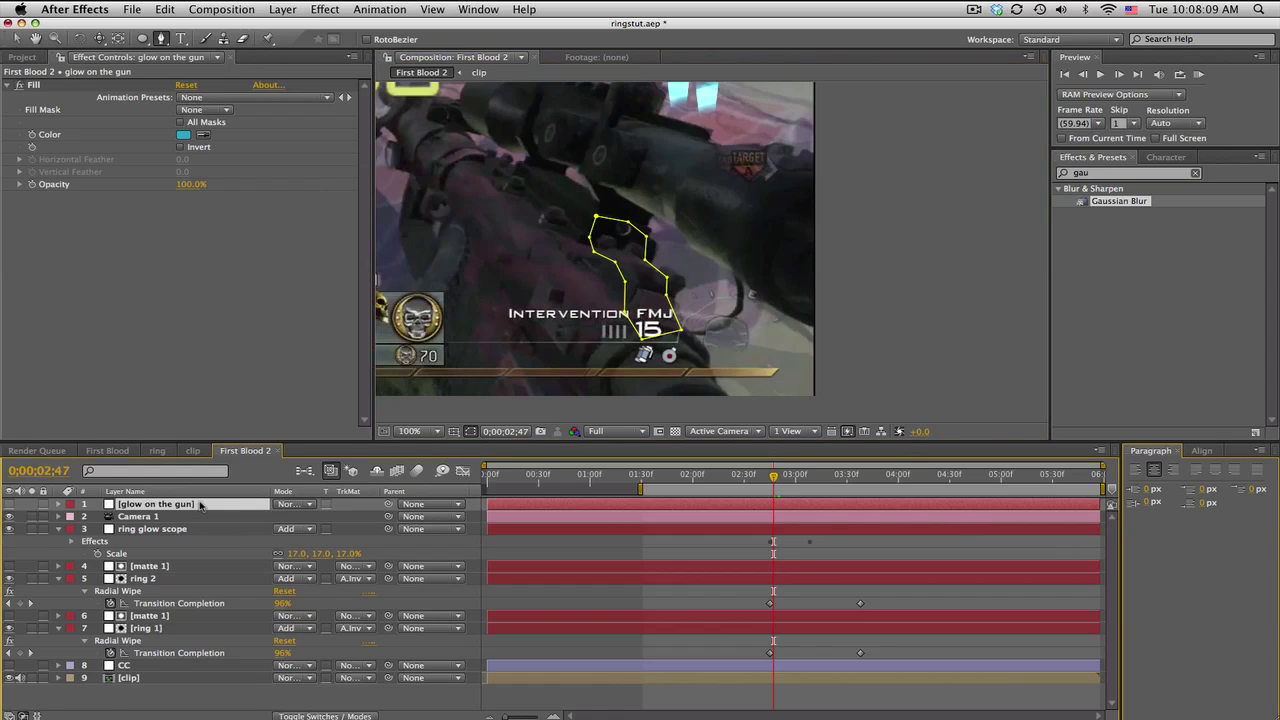
Keyframe the glow on the gun Mask Path at 0;00;02;47 and shift the mask rightward to follow the gun at 0;00;05;51.
{"action": "key", "text": "m"}
{"action": "left_click", "coordinate": [104, 529]}
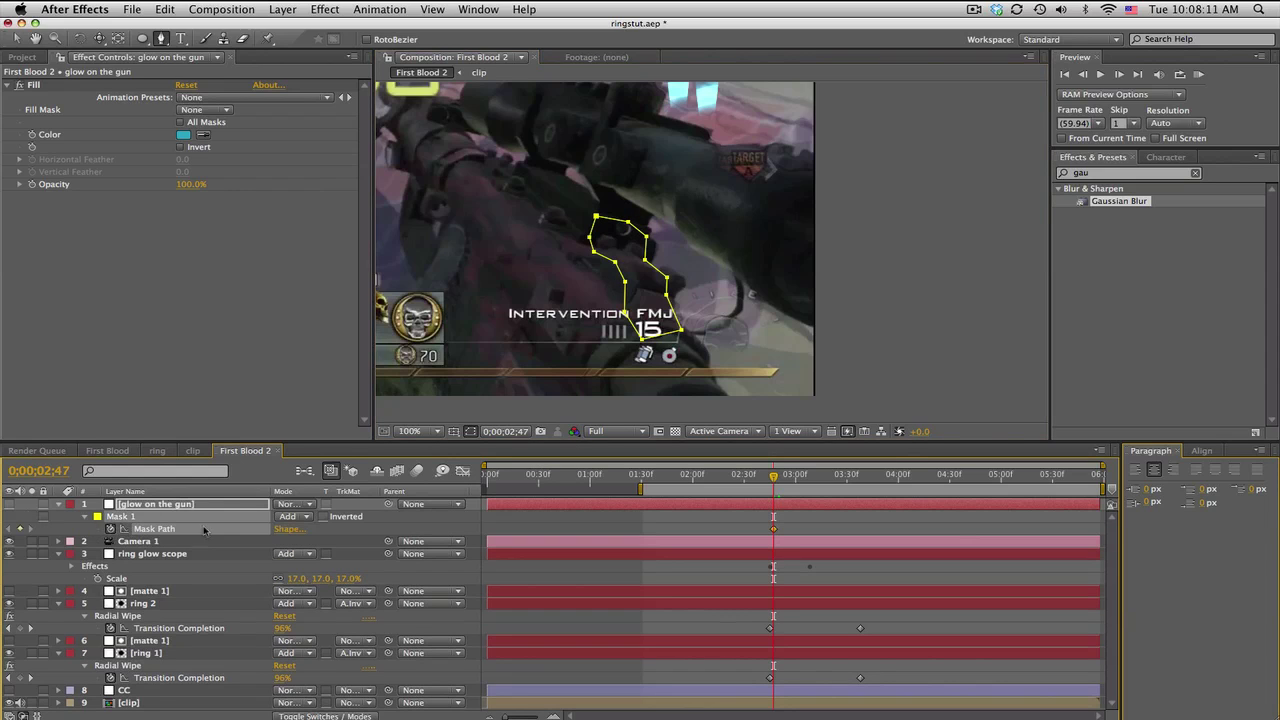
{"action": "left_click", "coordinate": [1090, 478]}
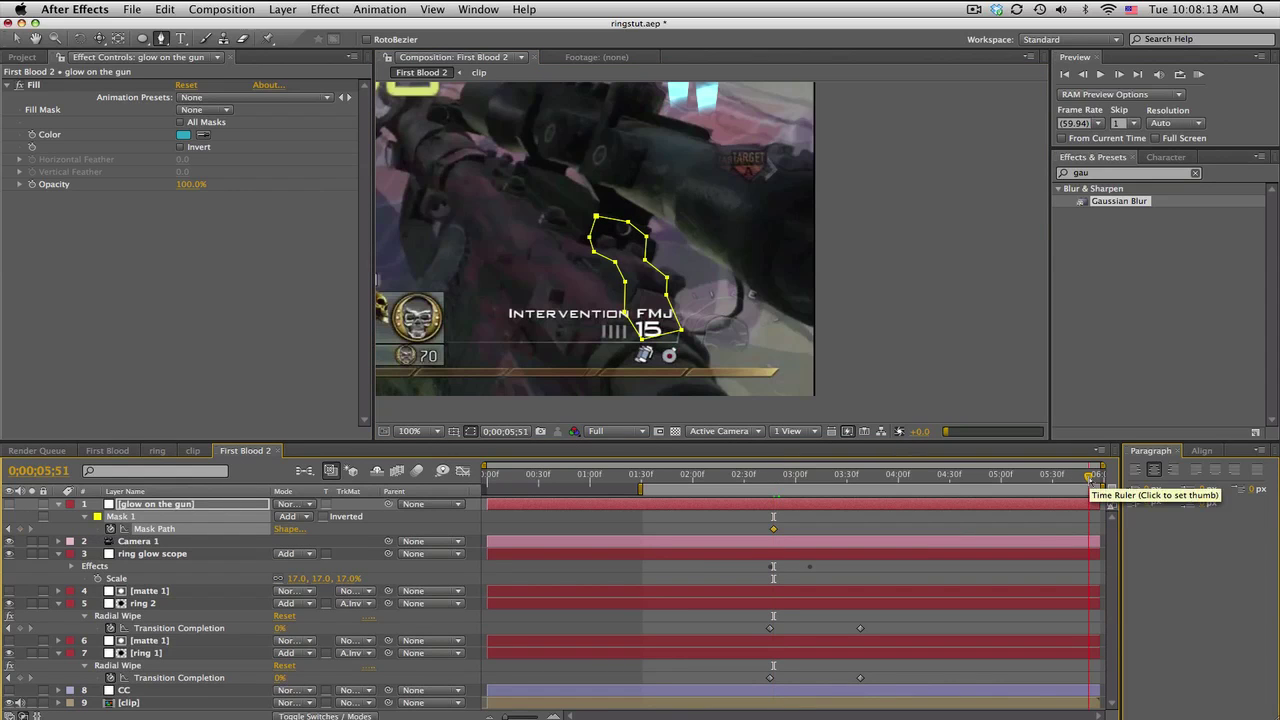
{"action": "left_click", "coordinate": [16, 38]}
{"action": "left_click", "coordinate": [202, 505]}
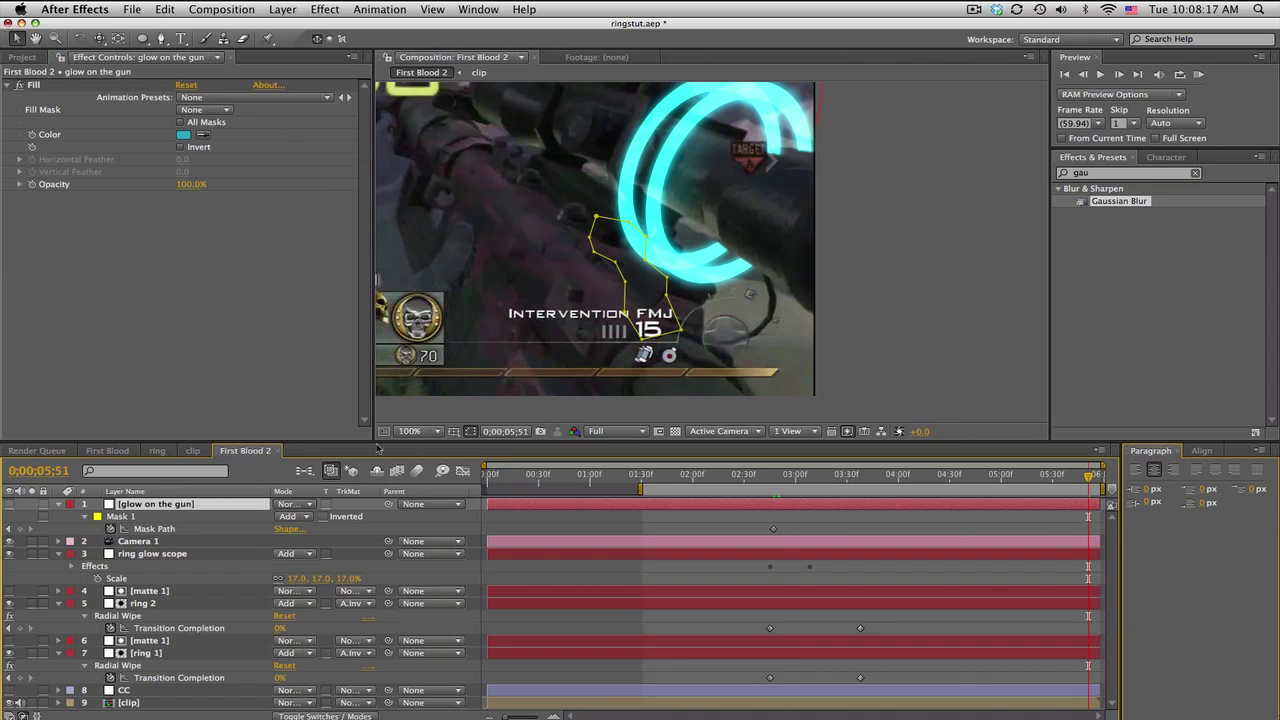
{"action": "double_click", "coordinate": [644, 338]}
{"action": "left_click_drag", "start_coordinate": [635, 277], "coordinate": [666, 272]}
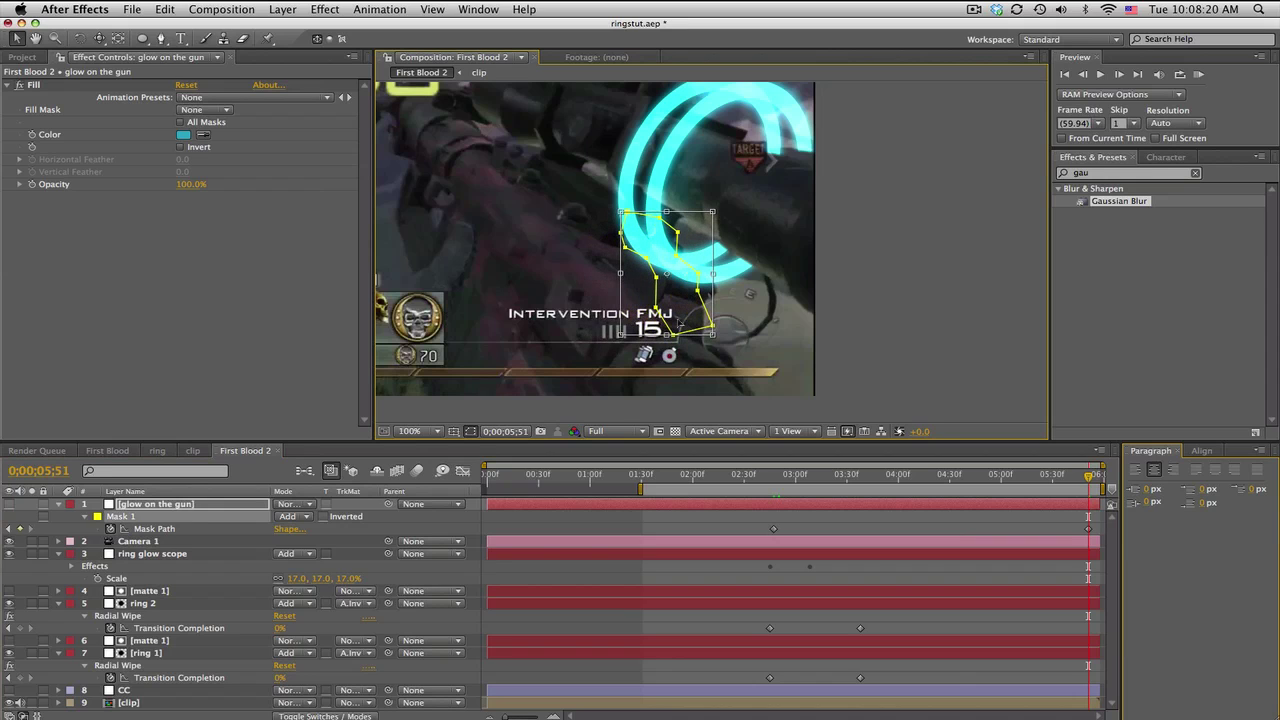
{"action": "left_click", "coordinate": [890, 526]}
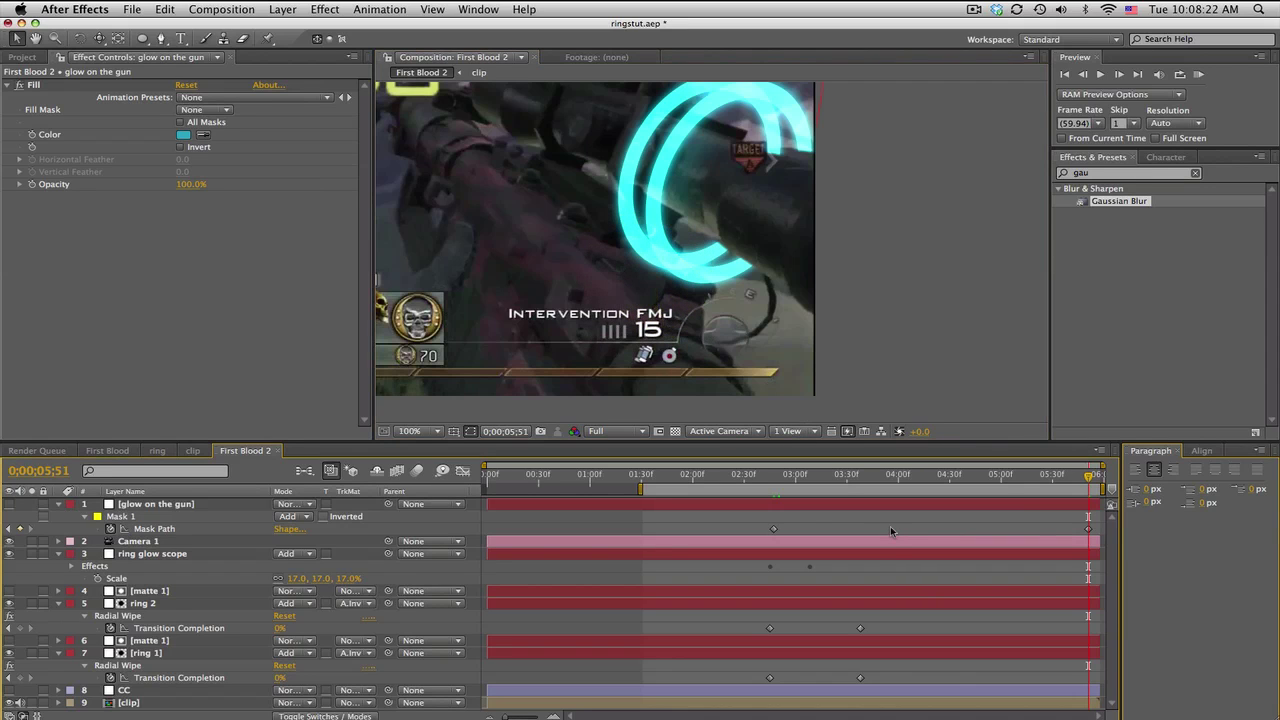
Show the glow on the gun layer at 0;00;03;19 and set its blending mode to Add.
{"action": "left_click", "coordinate": [791, 476]}
{"action": "left_click", "coordinate": [829, 474]}
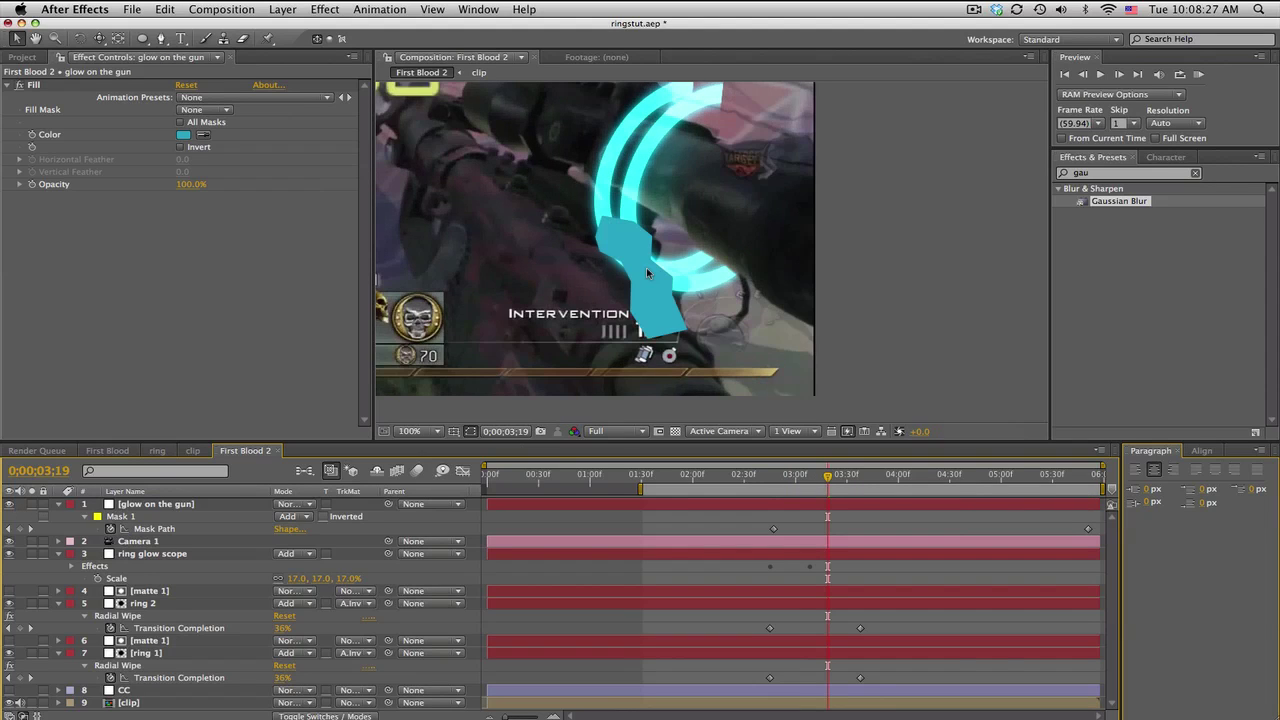
{"action": "left_click", "coordinate": [308, 504]}
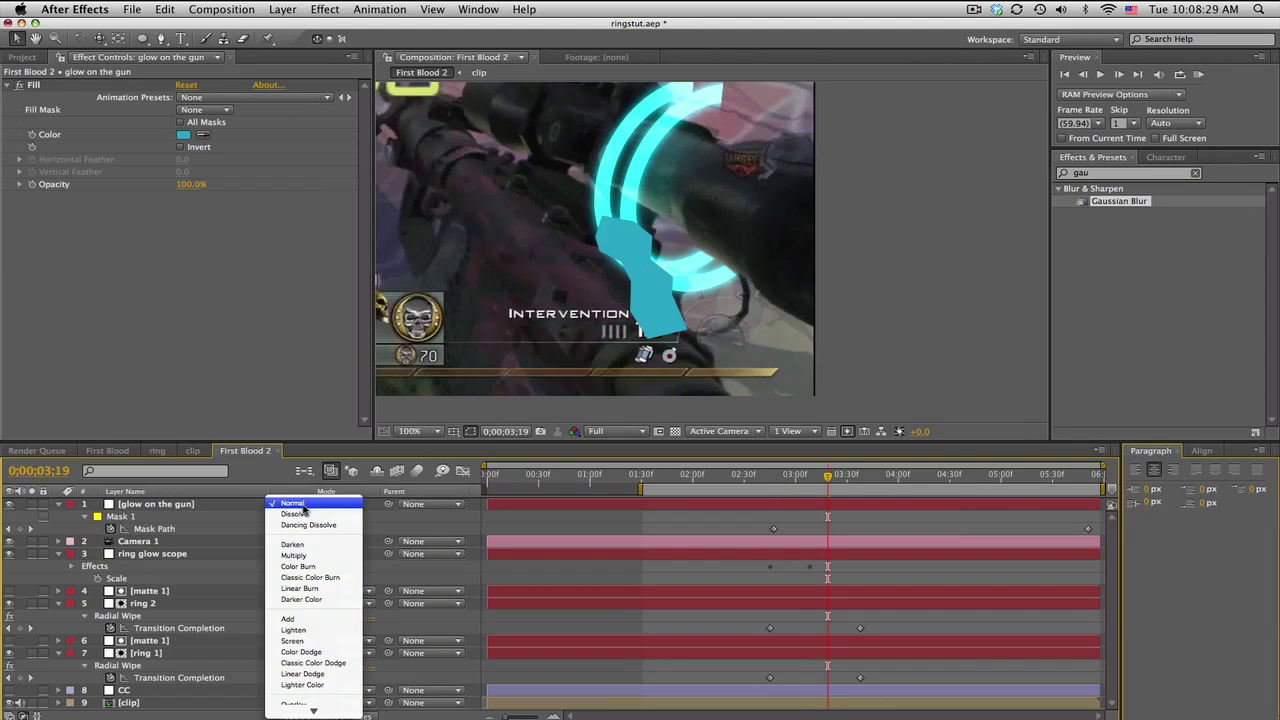
{"action": "left_click", "coordinate": [300, 619]}
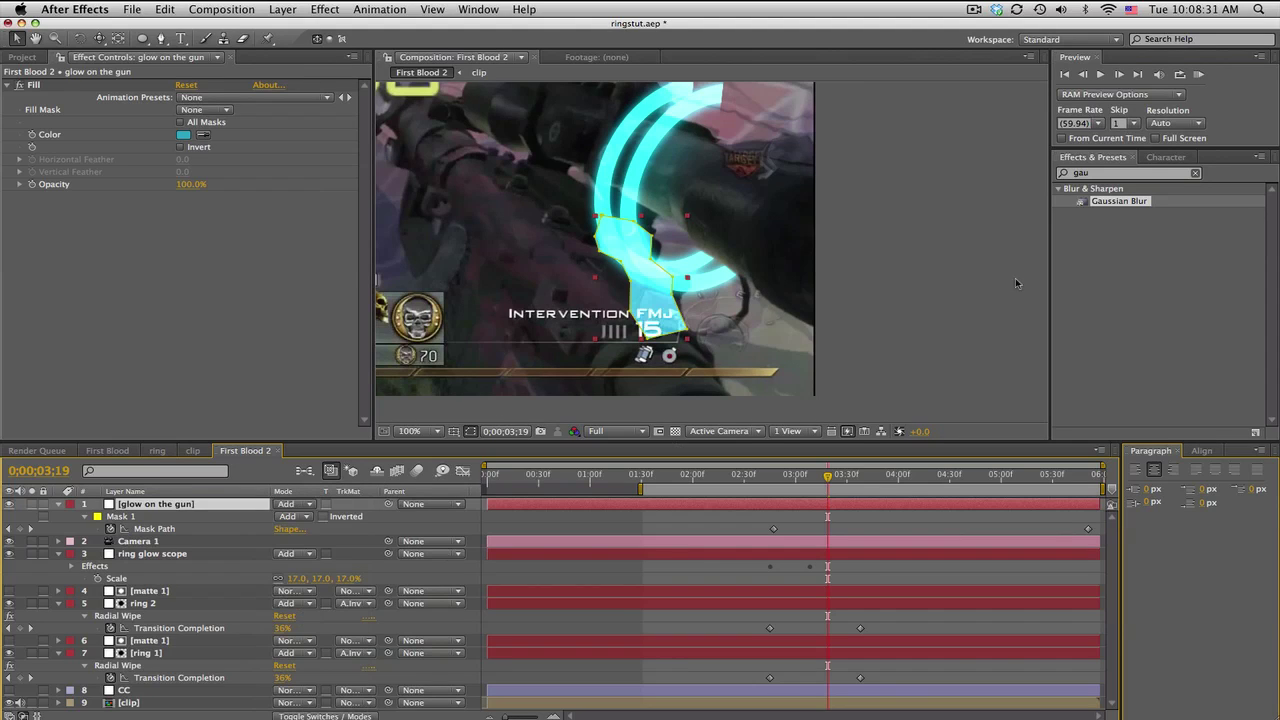
Apply the Stylize Glow effect to the glow on the gun layer with a Glow Radius of 25.
{"action": "left_click", "coordinate": [1137, 174]}
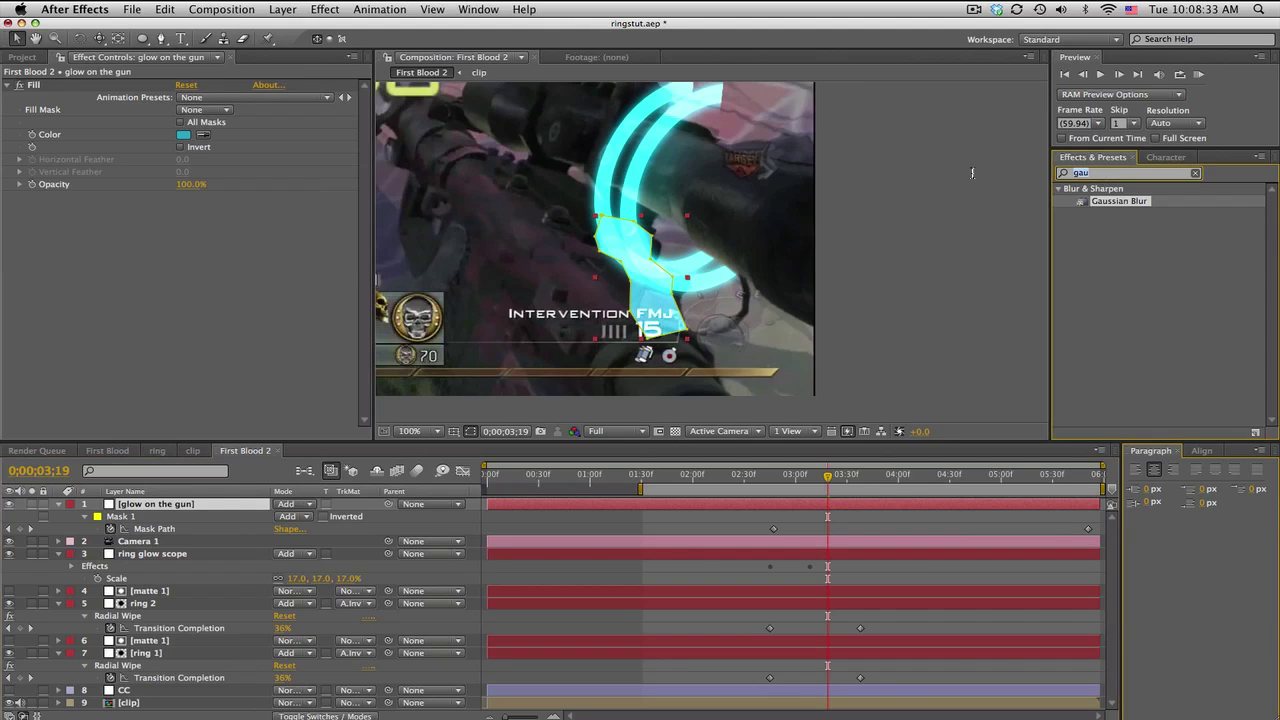
{"action": "type", "text": "glow"}
{"action": "scroll", "coordinate": [1124, 388], "scroll_direction": "down", "scroll_amount": 3}
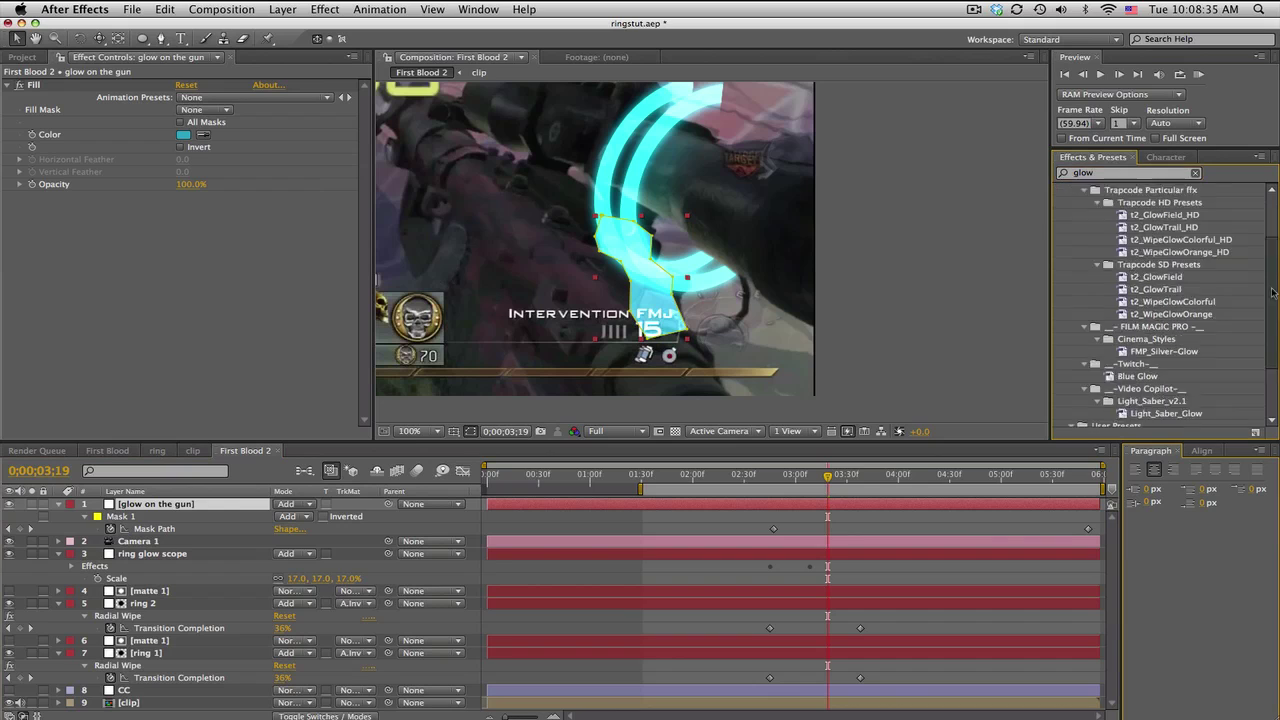
{"action": "left_click_drag", "start_coordinate": [1108, 397], "coordinate": [190, 192]}
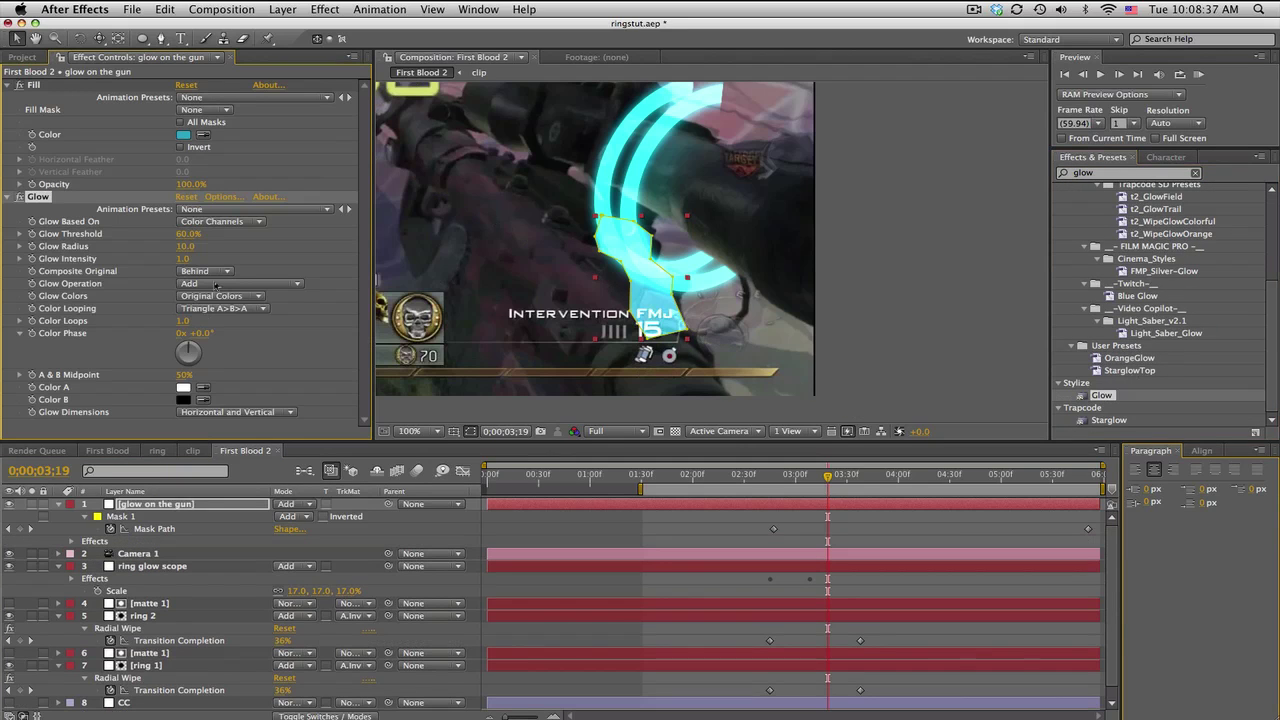
{"action": "left_click", "coordinate": [185, 246]}
{"action": "type", "text": "25"}
{"action": "key", "text": "Return"}
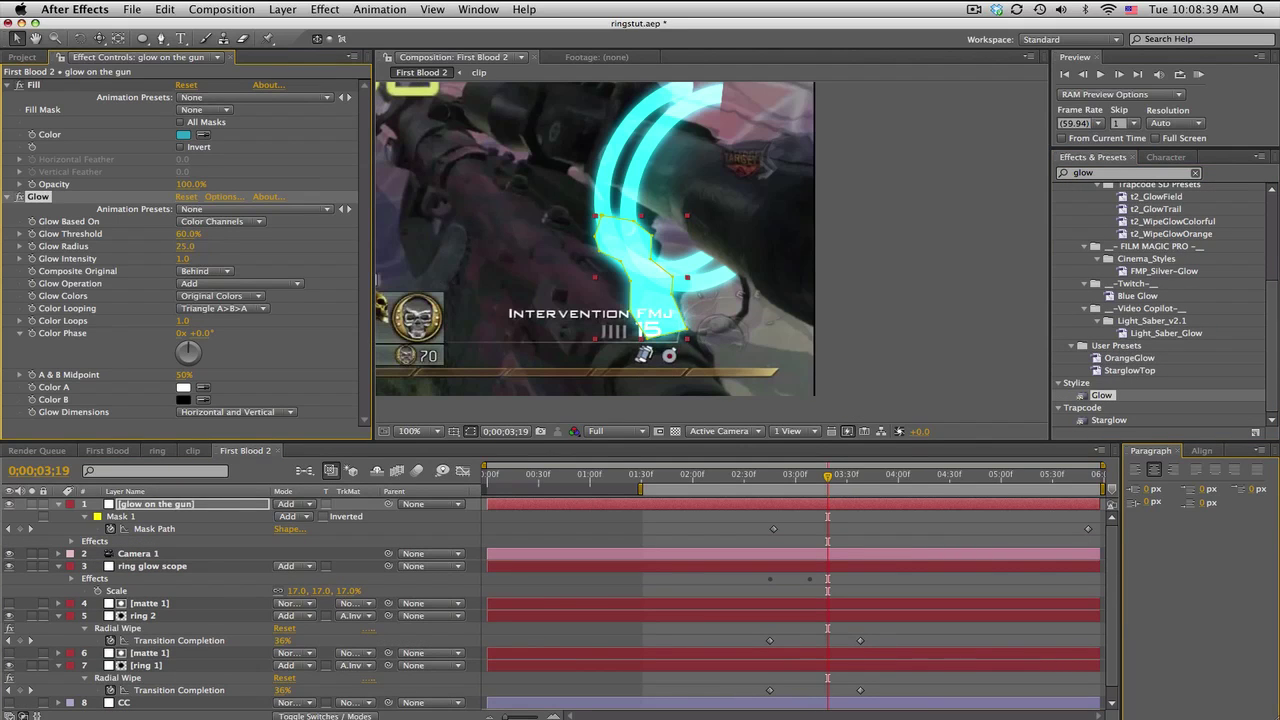
Search the effects library for blur effects.
{"action": "left_click", "coordinate": [1061, 174]}
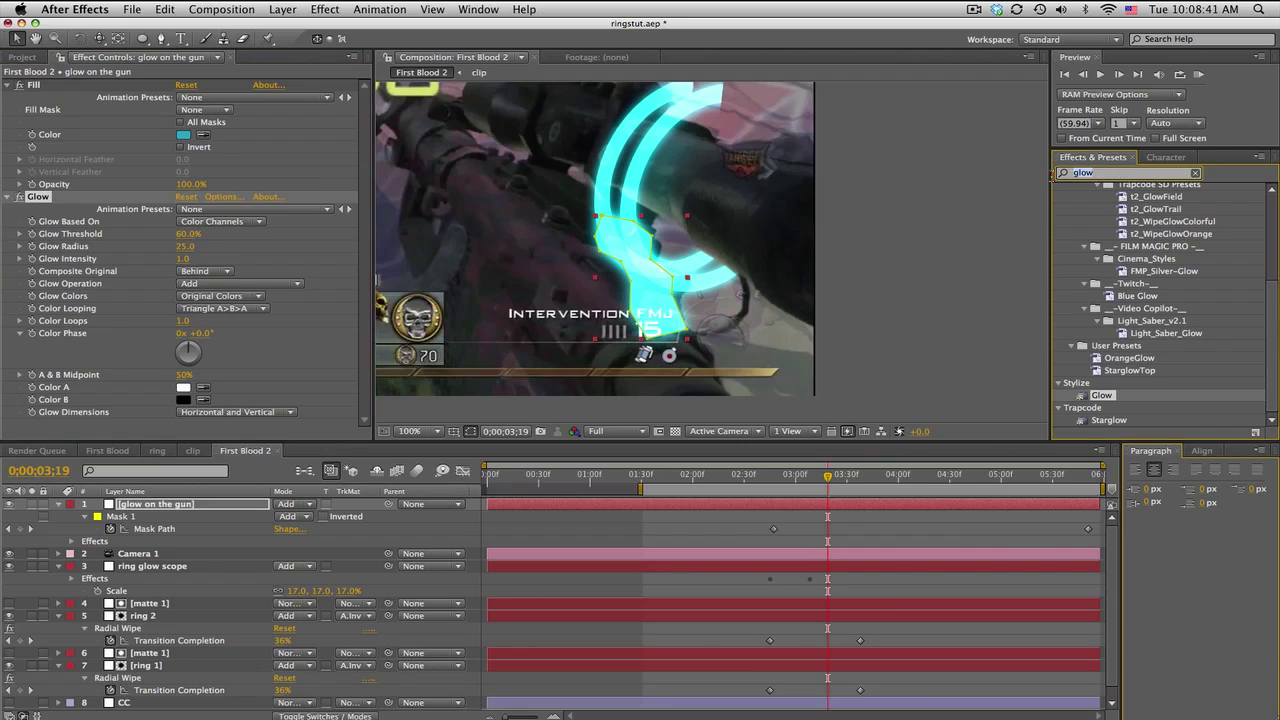
{"action": "left_click", "coordinate": [874, 538]}
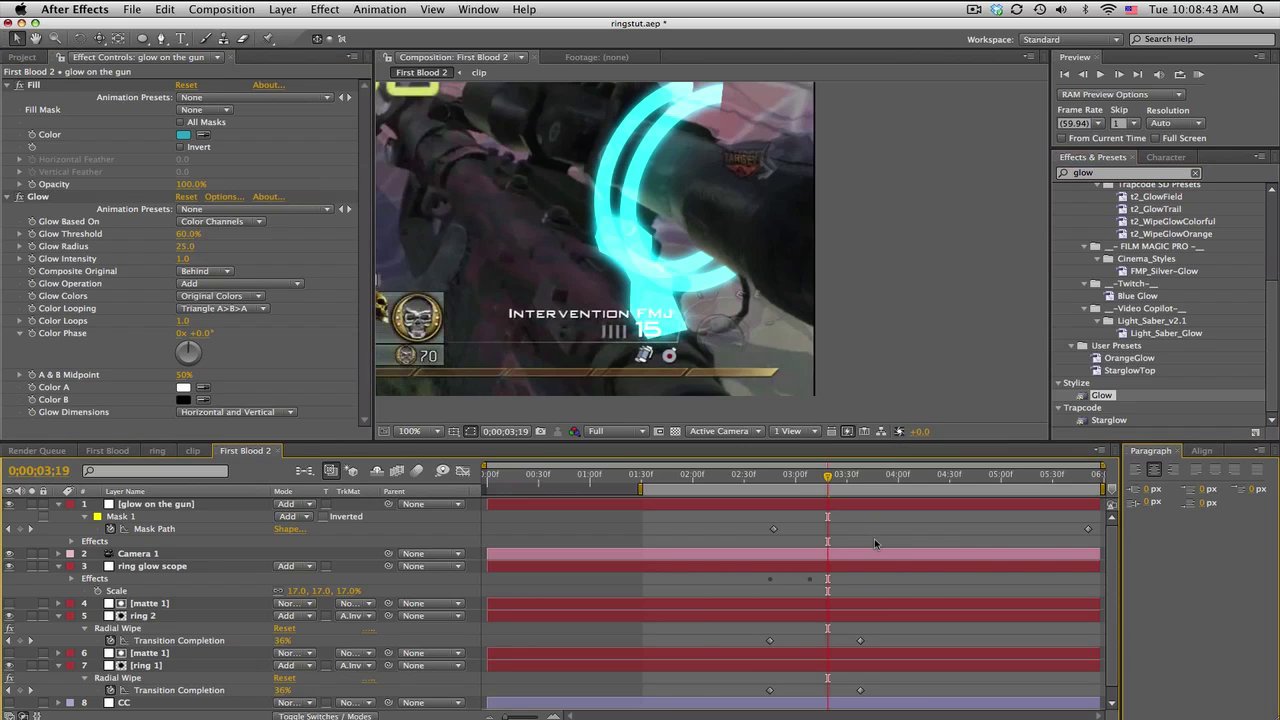
{"action": "double_click", "coordinate": [1119, 173]}
{"action": "type", "text": "blur"}
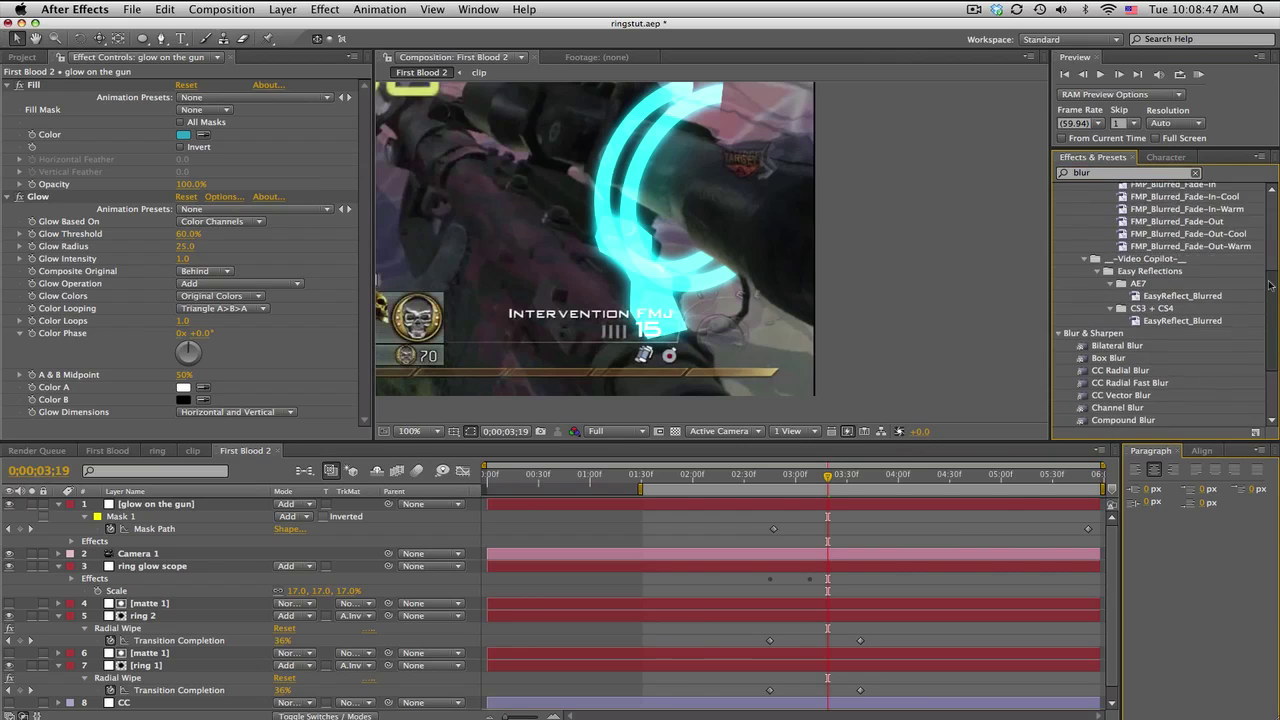
{"action": "scroll", "coordinate": [1275, 250], "scroll_direction": "down", "scroll_amount": 4}
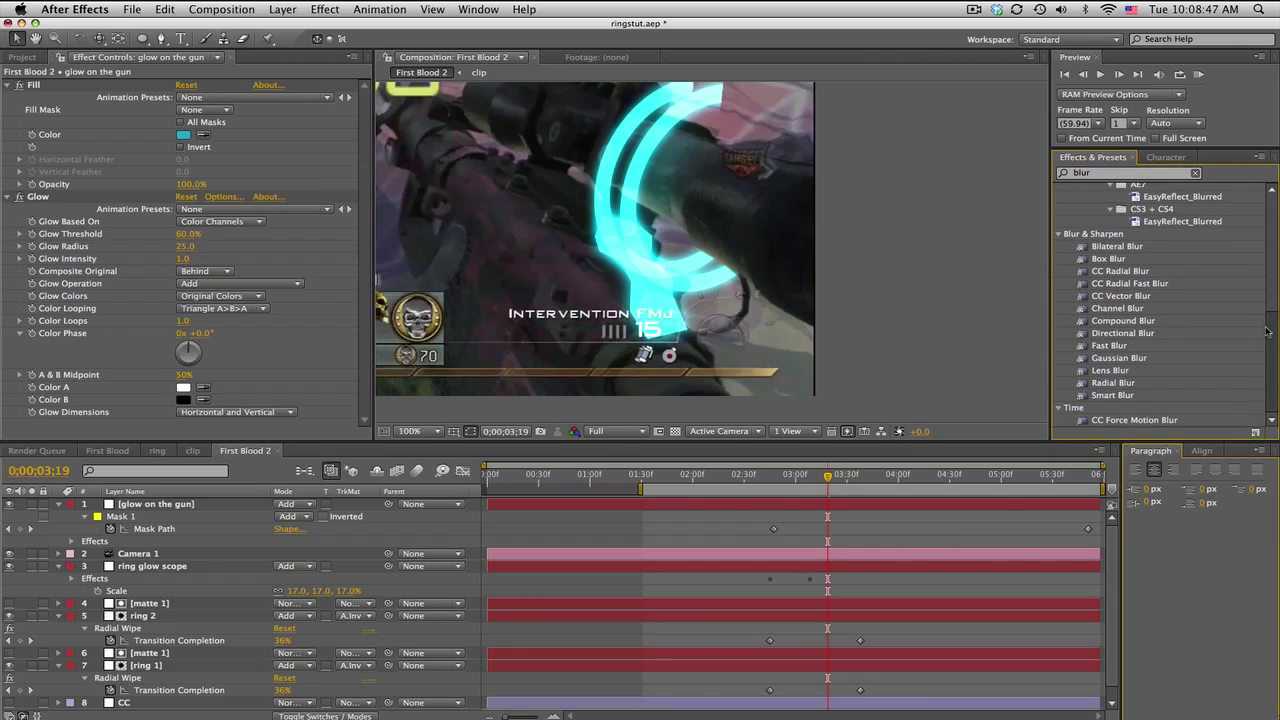
Set the Mask Feather of the glow on the gun mask to 50 pixels in both directions.
{"action": "left_click", "coordinate": [174, 507]}
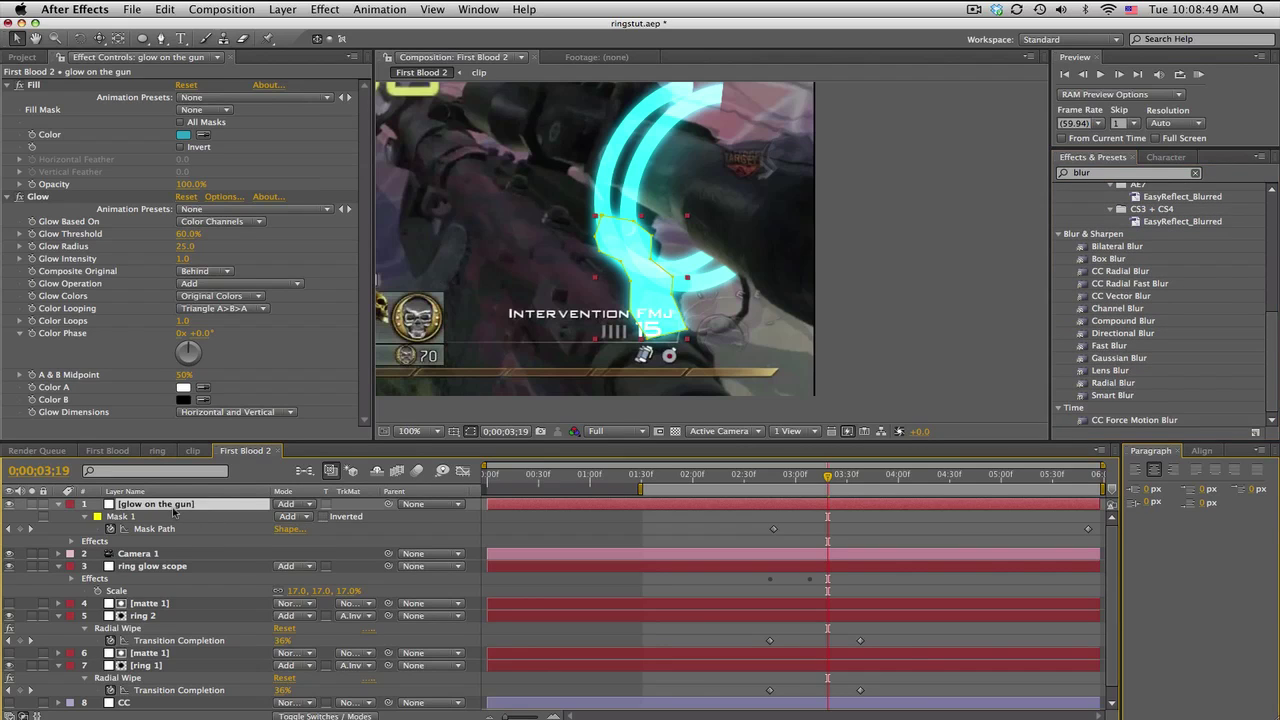
{"action": "key", "text": "alt+shift+f"}
{"action": "left_click_drag", "start_coordinate": [304, 528], "coordinate": [345, 528]}
{"action": "left_click", "coordinate": [328, 529]}
{"action": "type", "text": "5"}
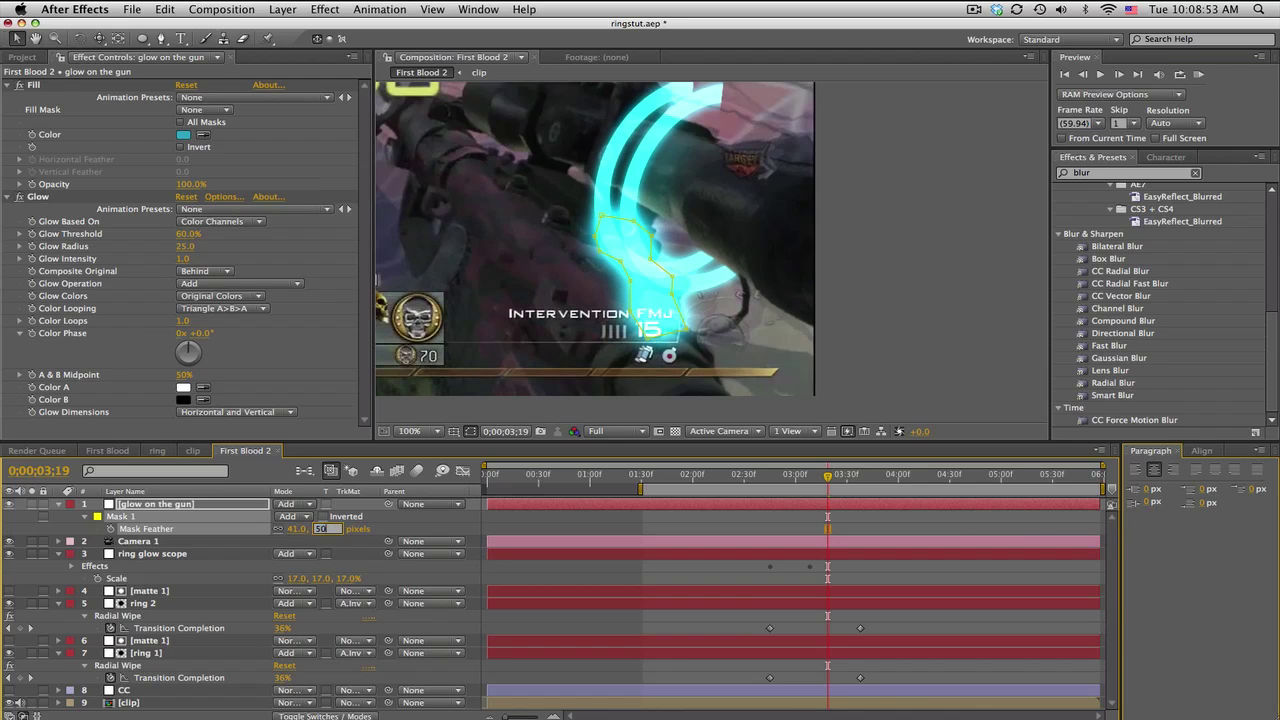
{"action": "type", "text": "0"}
{"action": "key", "text": "Return"}
{"action": "left_click", "coordinate": [831, 518]}
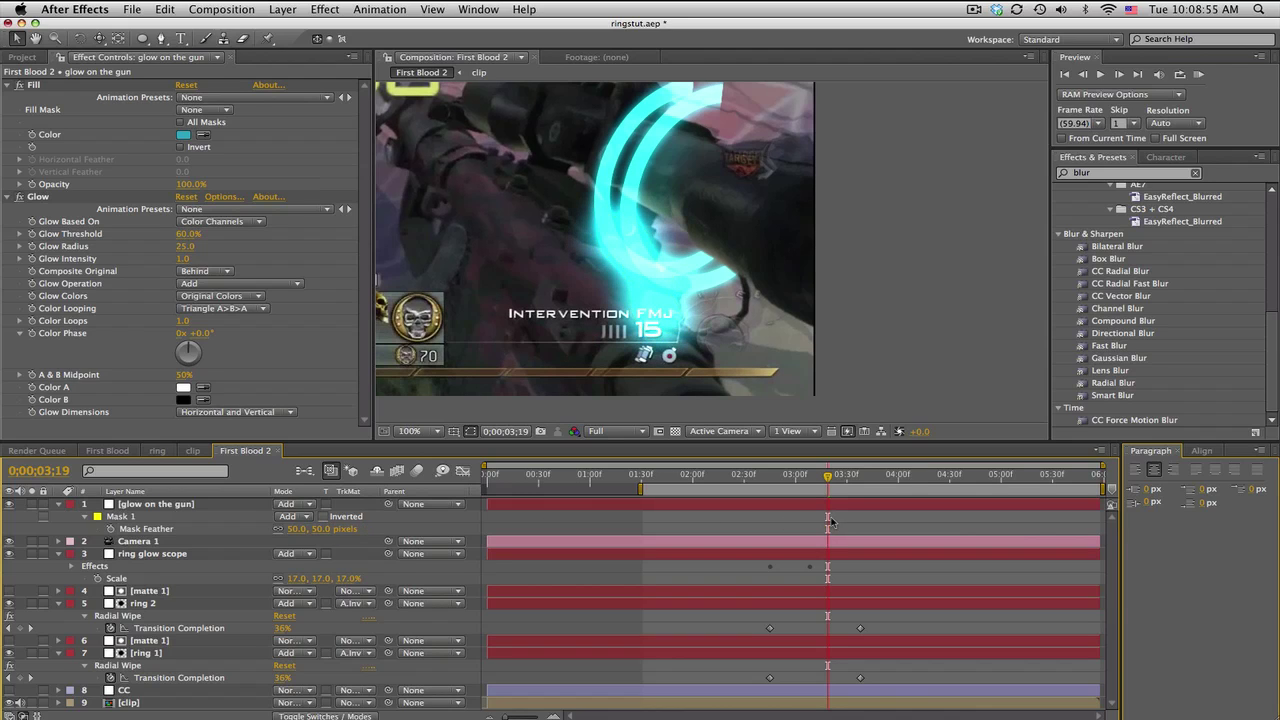
Reduce the opacity of the glow on the gun layer to 20%.
{"action": "left_click", "coordinate": [180, 505]}
{"action": "key", "text": "t"}
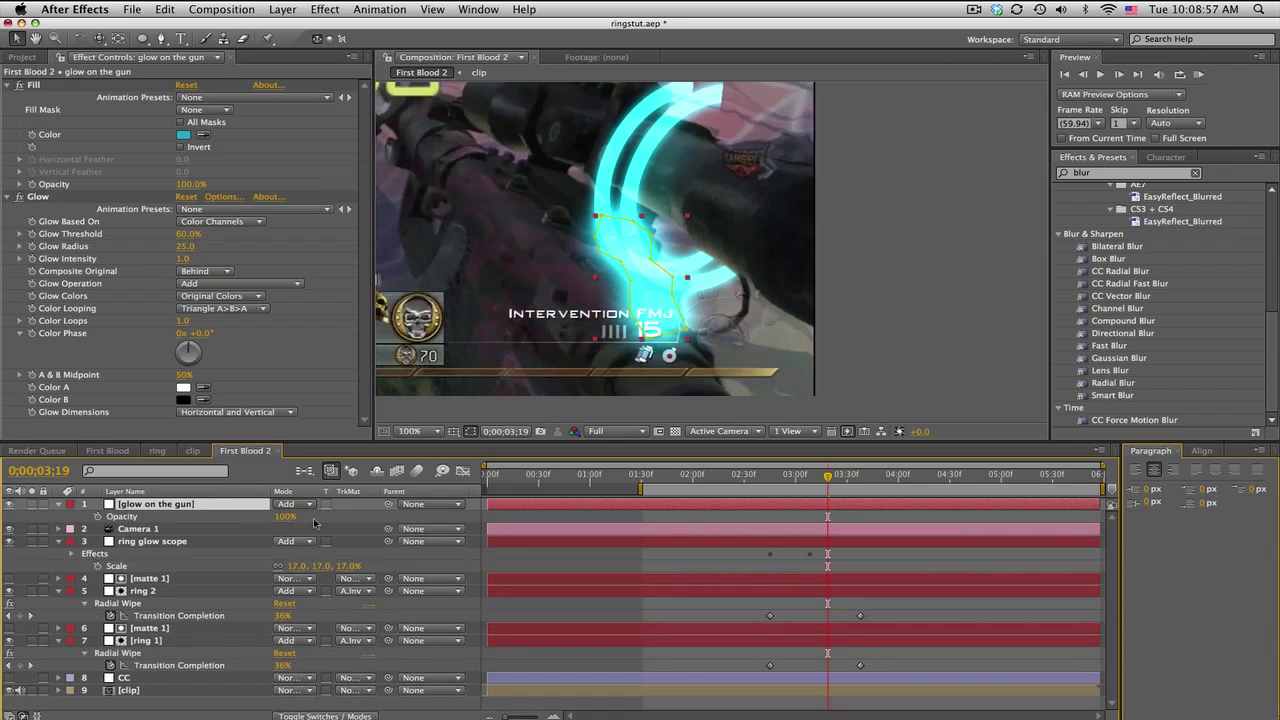
{"action": "left_click_drag", "start_coordinate": [290, 519], "coordinate": [221, 516]}
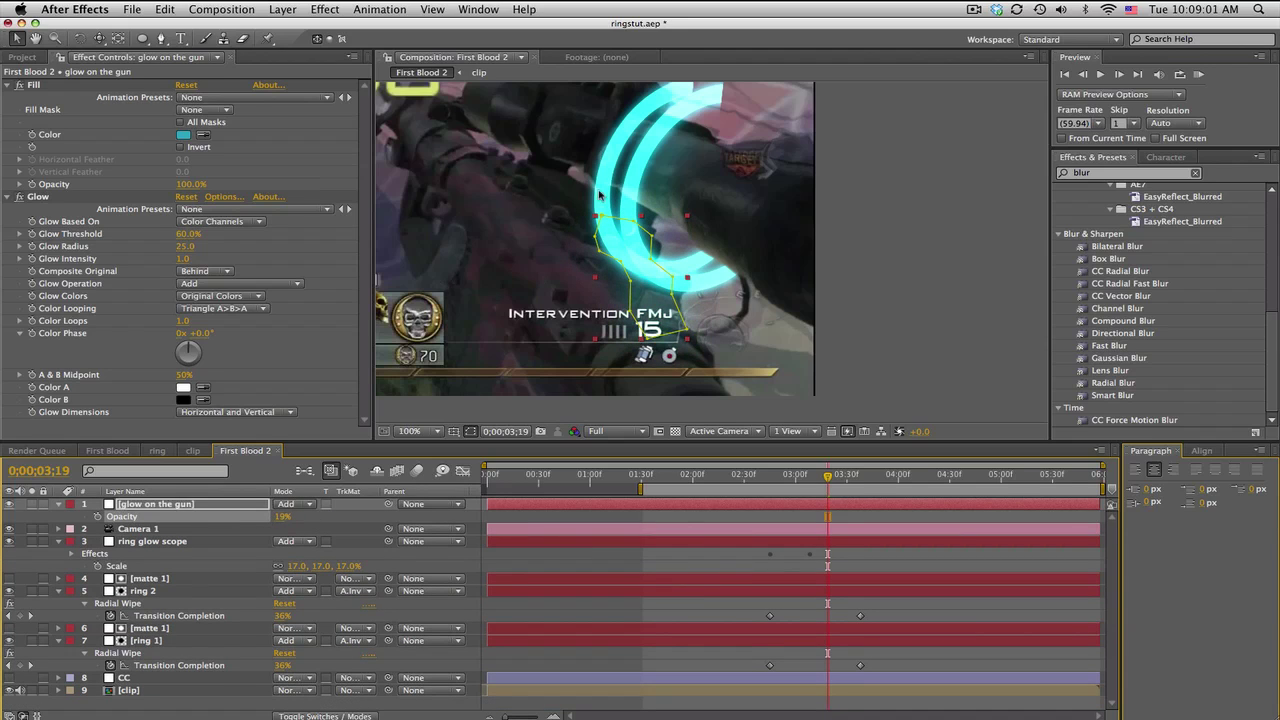
{"action": "left_click", "coordinate": [286, 518]}
{"action": "type", "text": "20"}
{"action": "key", "text": "Return"}
Enable Opacity keyframing on glow on the gun at 0;00;02;59 with a value of 0%.
{"action": "left_click", "coordinate": [763, 477]}
{"action": "left_click", "coordinate": [750, 477]}
{"action": "left_click_drag", "start_coordinate": [750, 481], "coordinate": [795, 486]}
{"action": "left_click", "coordinate": [98, 516]}
{"action": "left_click", "coordinate": [282, 516]}
{"action": "type", "text": "0"}
{"action": "key", "text": "Return"}
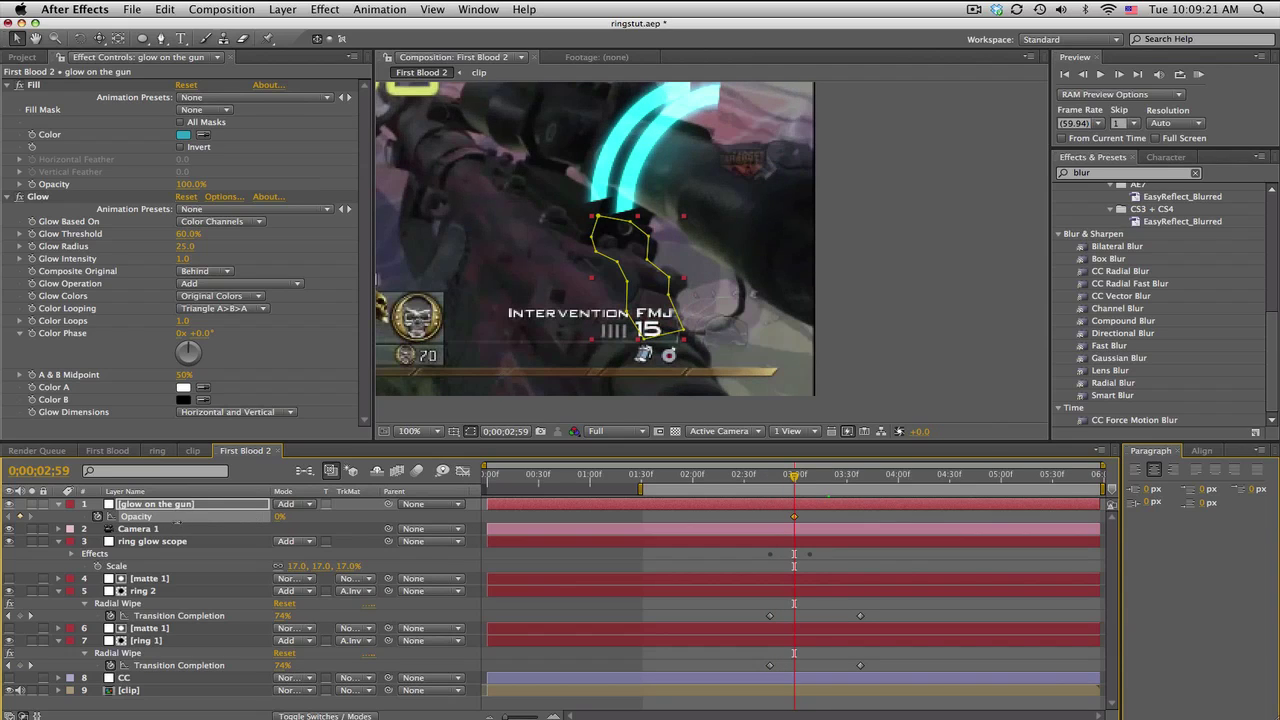
Add an Opacity keyframe of 20% at 0;00;03;08 on the glow on the gun layer.
{"action": "left_click_drag", "start_coordinate": [797, 484], "coordinate": [809, 484]}
{"action": "left_click", "coordinate": [281, 516]}
{"action": "type", "text": "20"}
{"action": "key", "text": "Return"}
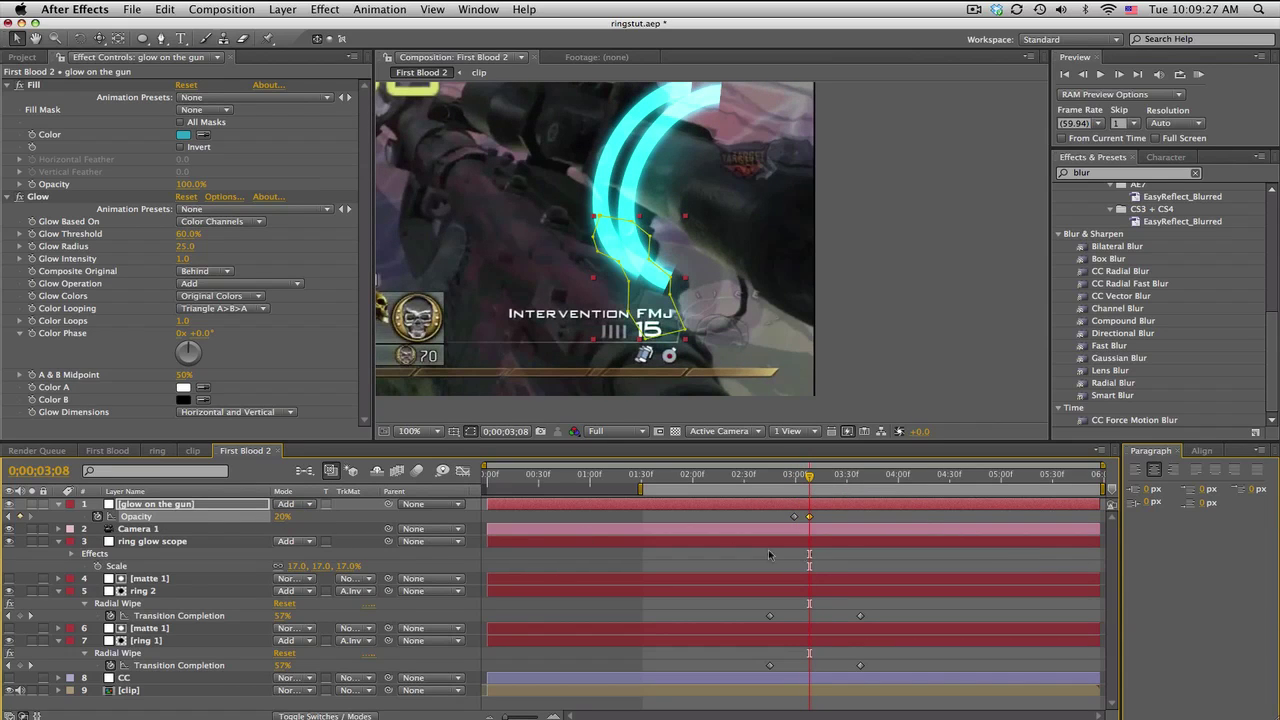
Preview the ring animation up to 0;00;04;42 and fit the whole composition in the viewer.
{"action": "left_click", "coordinate": [900, 555]}
{"action": "left_click_drag", "start_coordinate": [765, 483], "coordinate": [970, 479]}
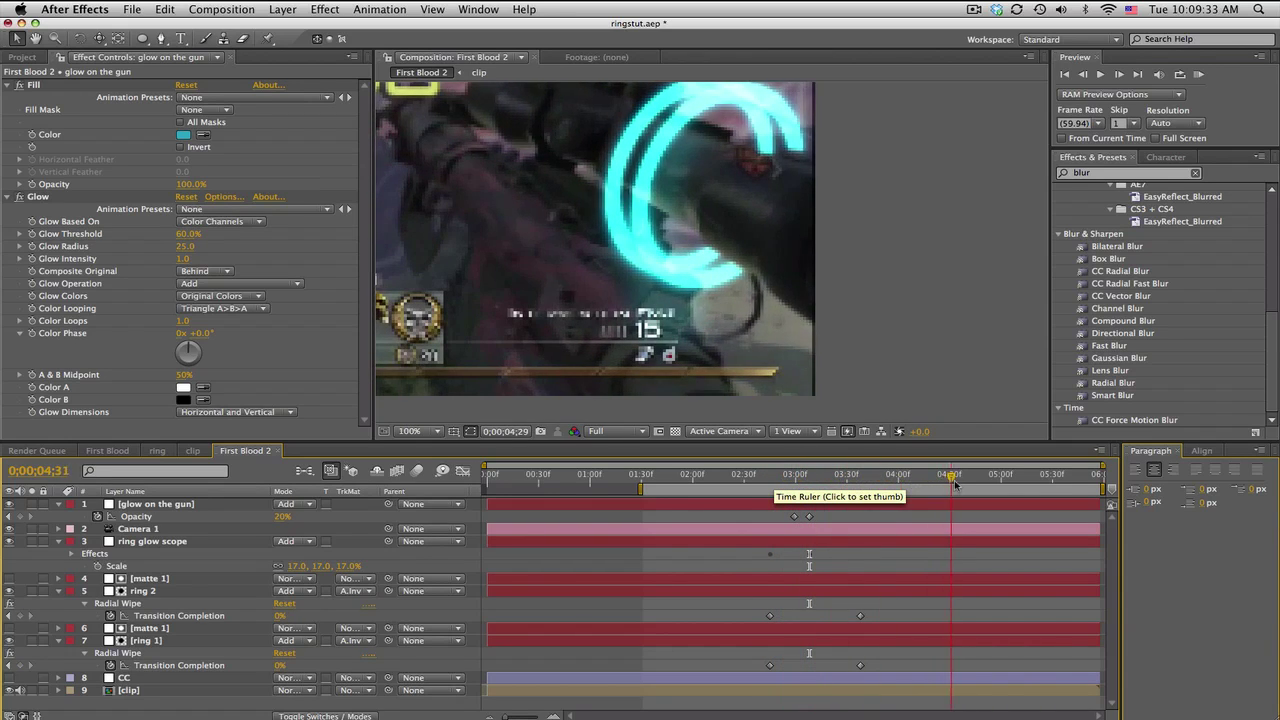
{"action": "left_click", "coordinate": [410, 431]}
{"action": "left_click", "coordinate": [420, 444]}
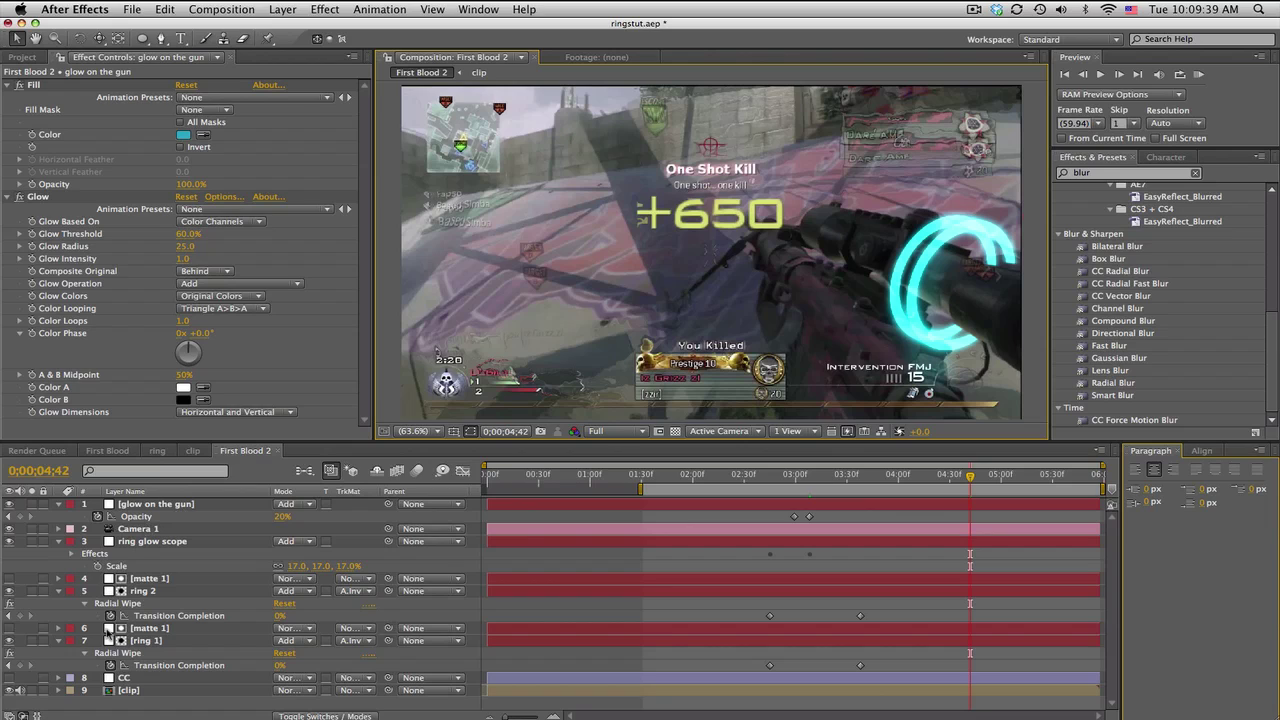
Collapse the revealed properties of the ring 1, ring glow scope and ring 2 layers.
{"action": "left_click", "coordinate": [58, 641]}
{"action": "left_click", "coordinate": [58, 541]}
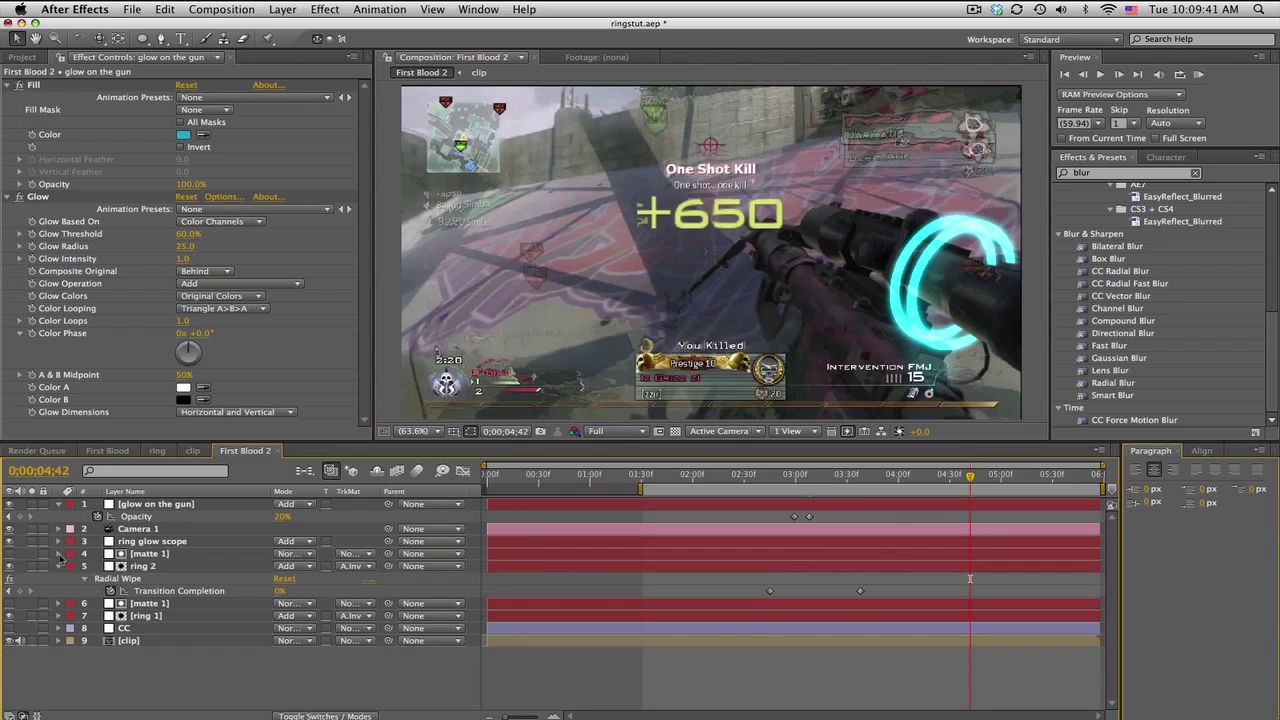
{"action": "left_click", "coordinate": [58, 566]}
Try different Z depths for the ring 2 layer and set its Z Position to 50.
{"action": "left_click", "coordinate": [183, 568]}
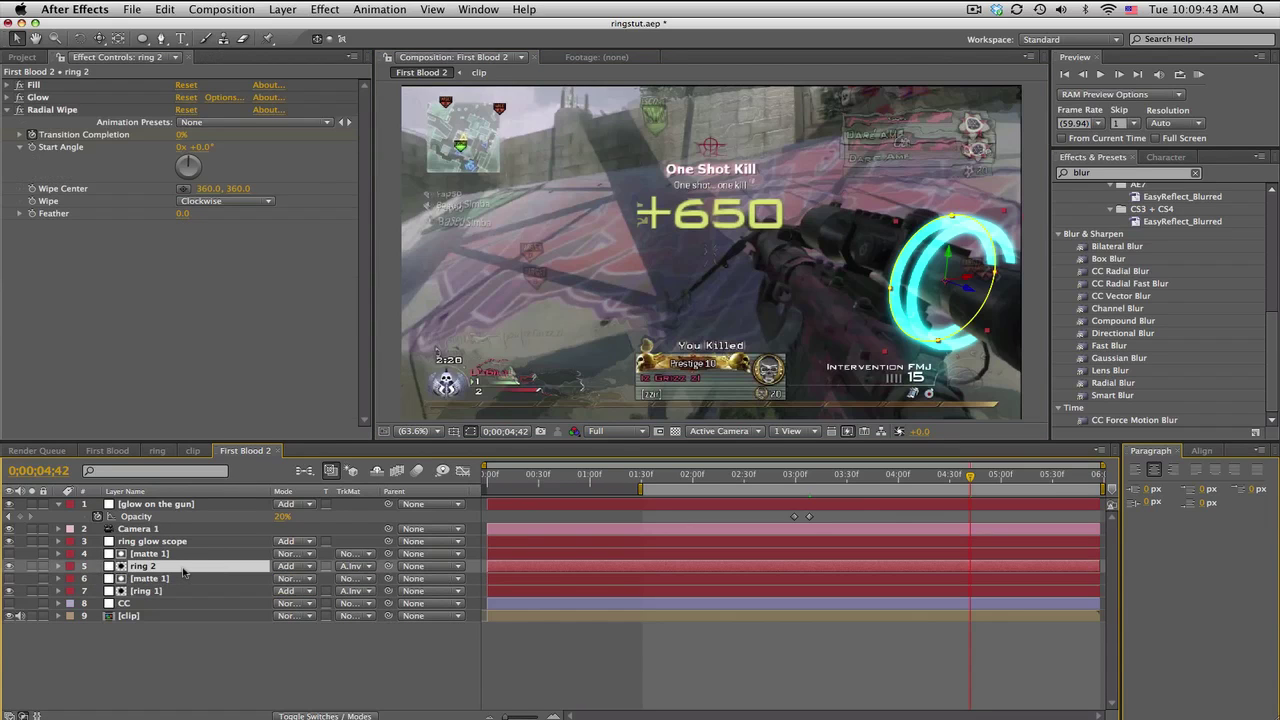
{"action": "key", "text": "p"}
{"action": "mouse_move", "coordinate": [346, 580]}
{"action": "left_mouse_down"}
{"action": "mouse_move", "coordinate": [315, 580]}
{"action": "mouse_move", "coordinate": [410, 578]}
{"action": "mouse_move", "coordinate": [258, 566]}
{"action": "left_mouse_up"}
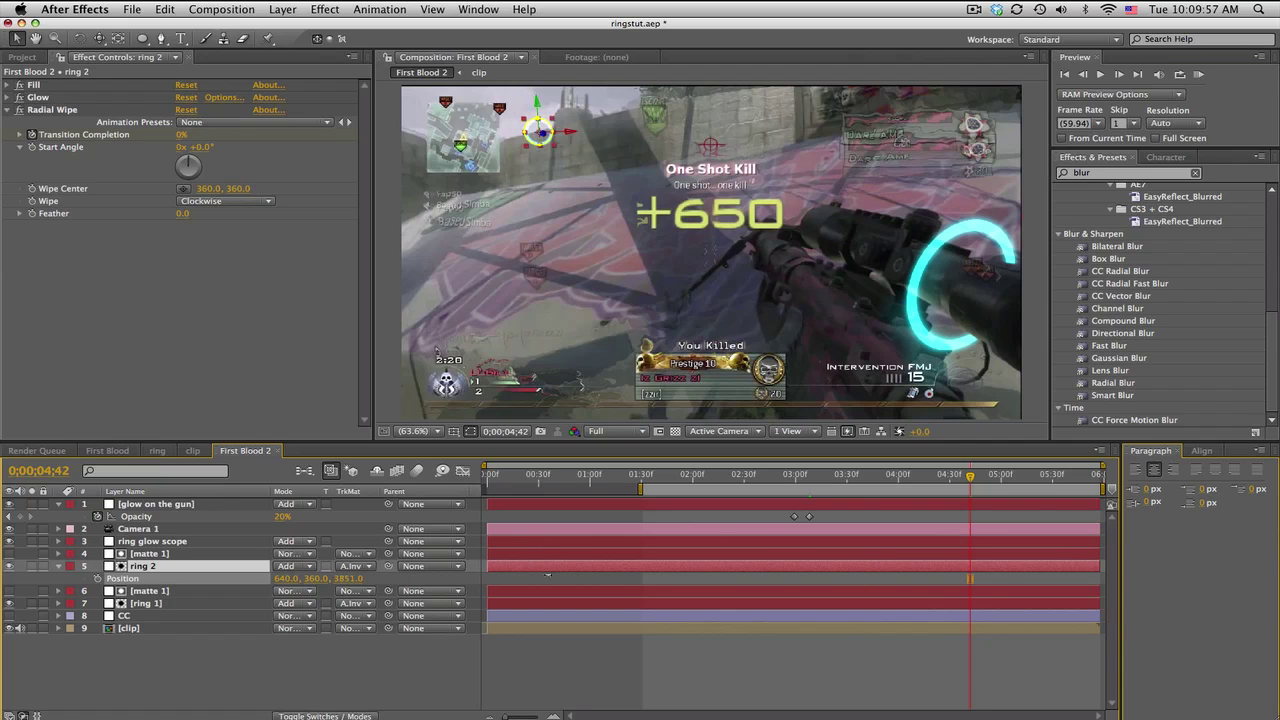
{"action": "left_click_drag", "start_coordinate": [350, 579], "coordinate": [367, 579]}
{"action": "left_click", "coordinate": [345, 579]}
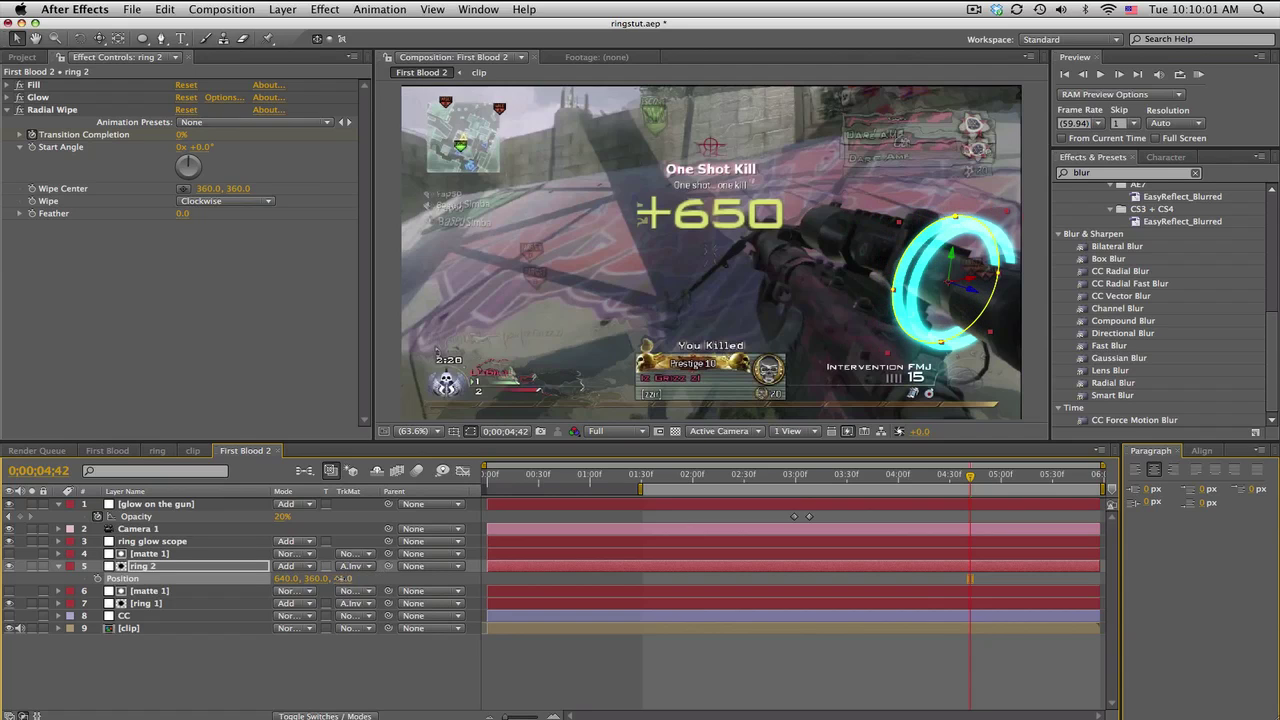
{"action": "type", "text": "50"}
{"action": "key", "text": "Return"}
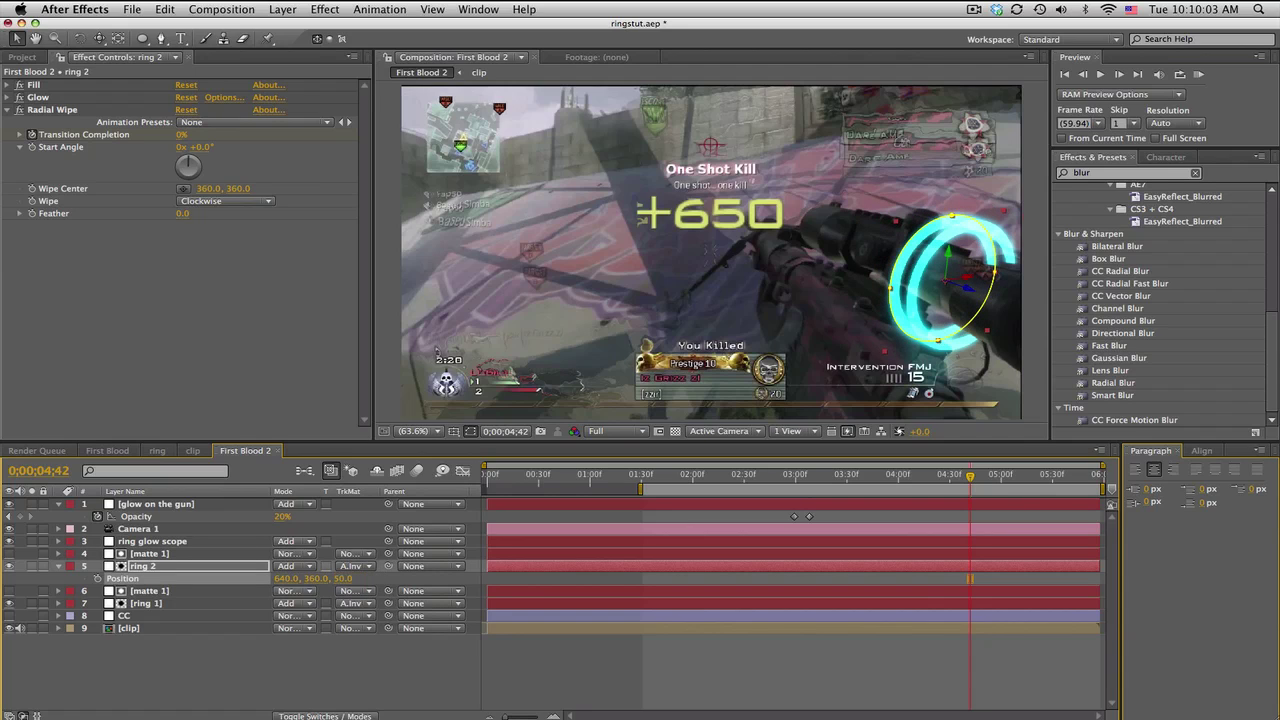
{"action": "left_click", "coordinate": [722, 655]}
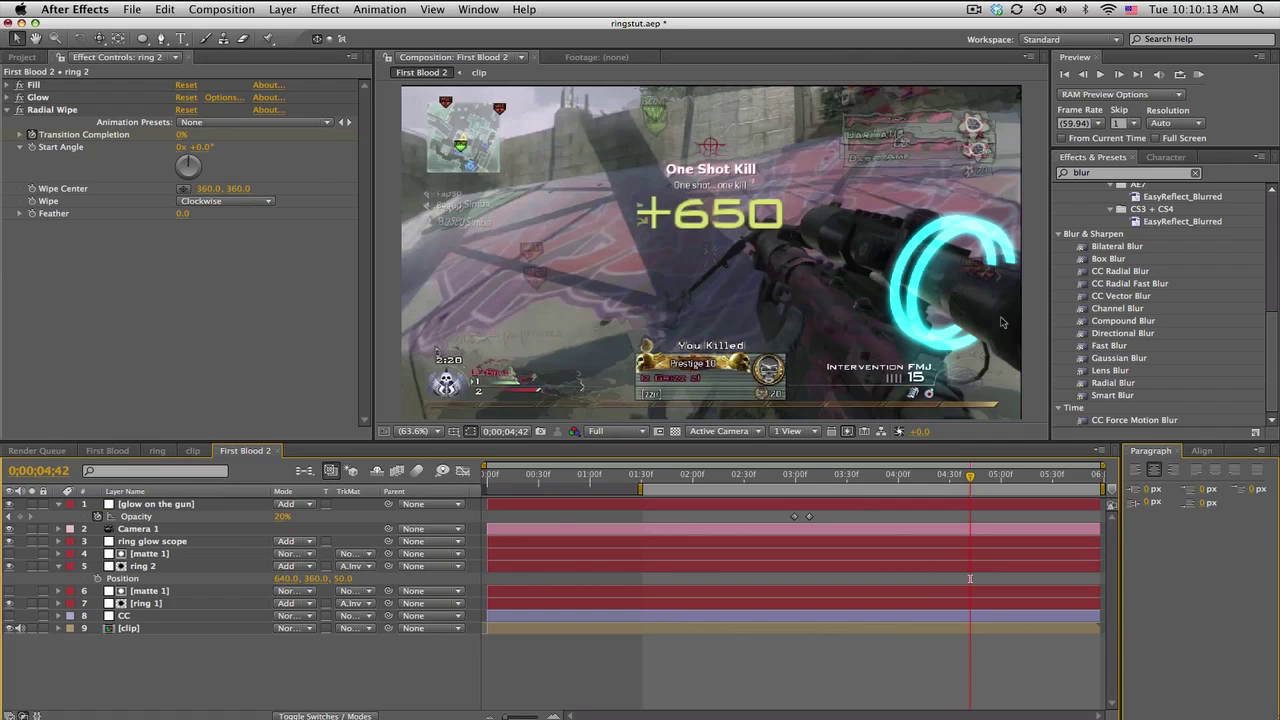
Reveal the Position of the ring 1 layer, try shifting it vertically, and set its Y Position to 360.
{"action": "left_click", "coordinate": [144, 604]}
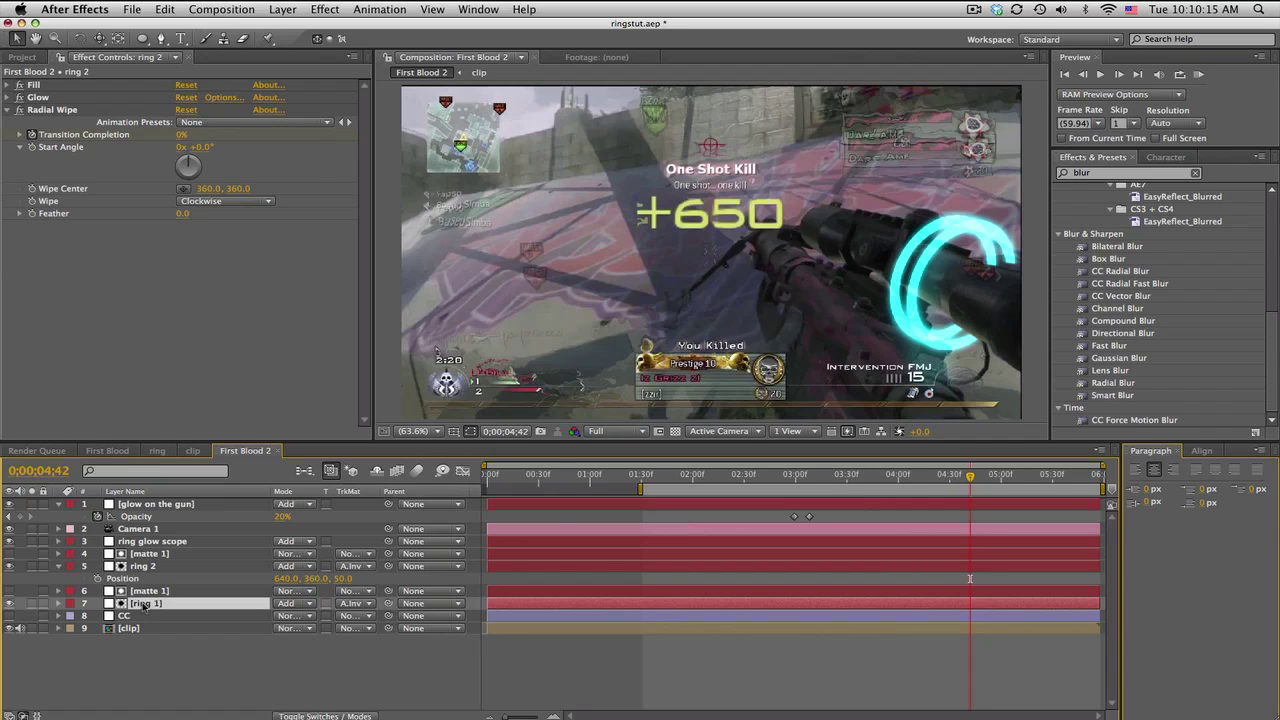
{"action": "key", "text": "p"}
{"action": "mouse_move", "coordinate": [316, 616]}
{"action": "left_mouse_down"}
{"action": "mouse_move", "coordinate": [277, 616]}
{"action": "mouse_move", "coordinate": [305, 616]}
{"action": "left_mouse_up"}
{"action": "left_click", "coordinate": [316, 616]}
{"action": "type", "text": "360"}
{"action": "key", "text": "Return"}
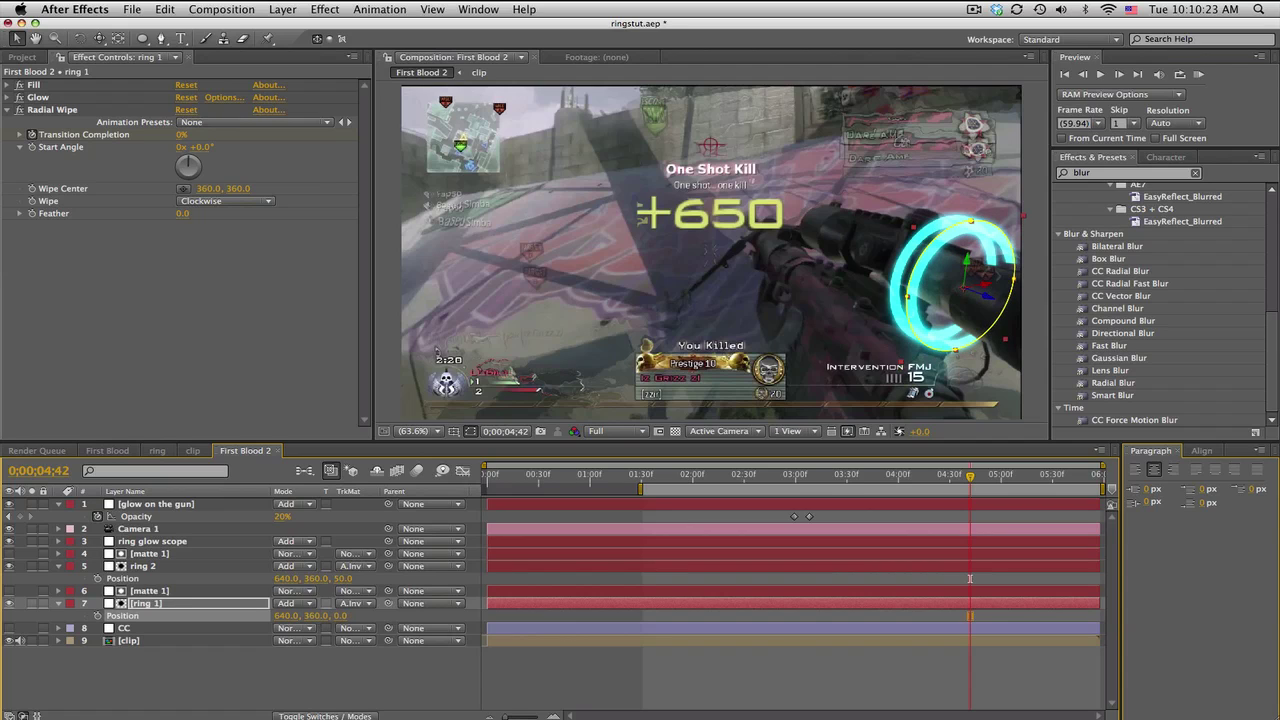
{"action": "left_click", "coordinate": [806, 675]}
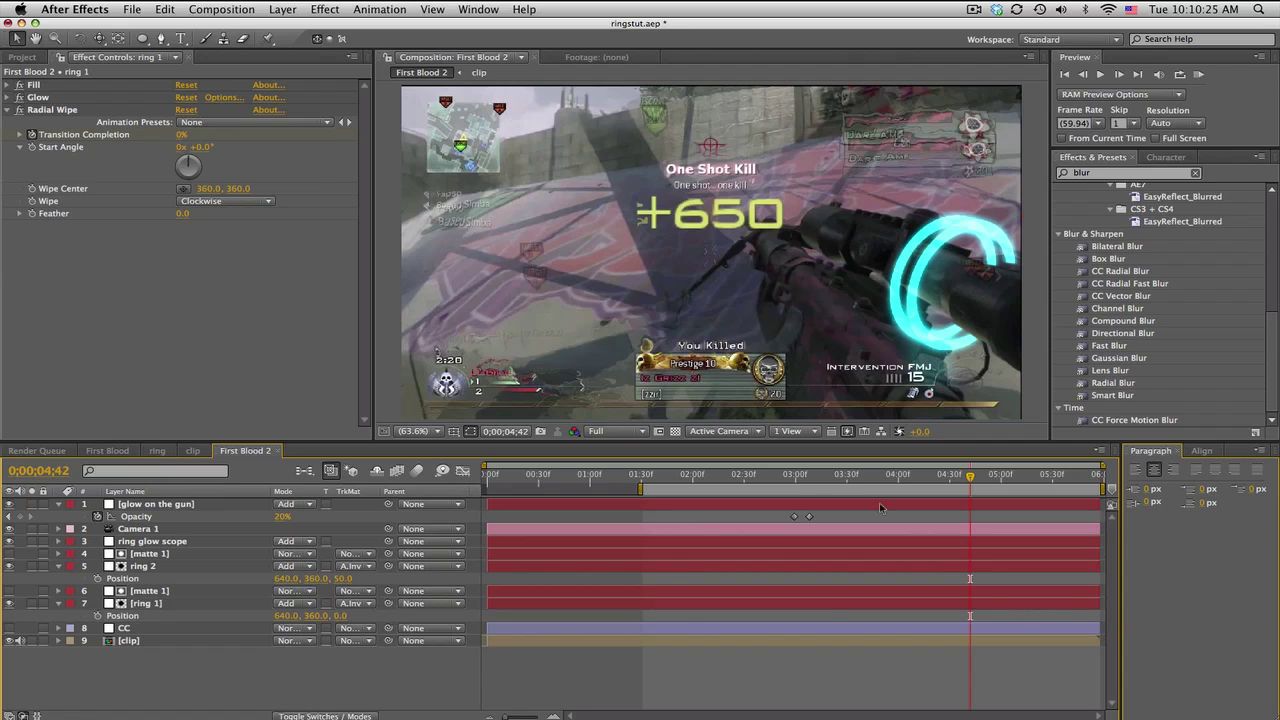
Review the ring reveal and its alignment with the scope at 0;00;02;48, 0;00;05;43 and 0;00;05;12.
{"action": "left_click_drag", "start_coordinate": [812, 483], "coordinate": [775, 490]}
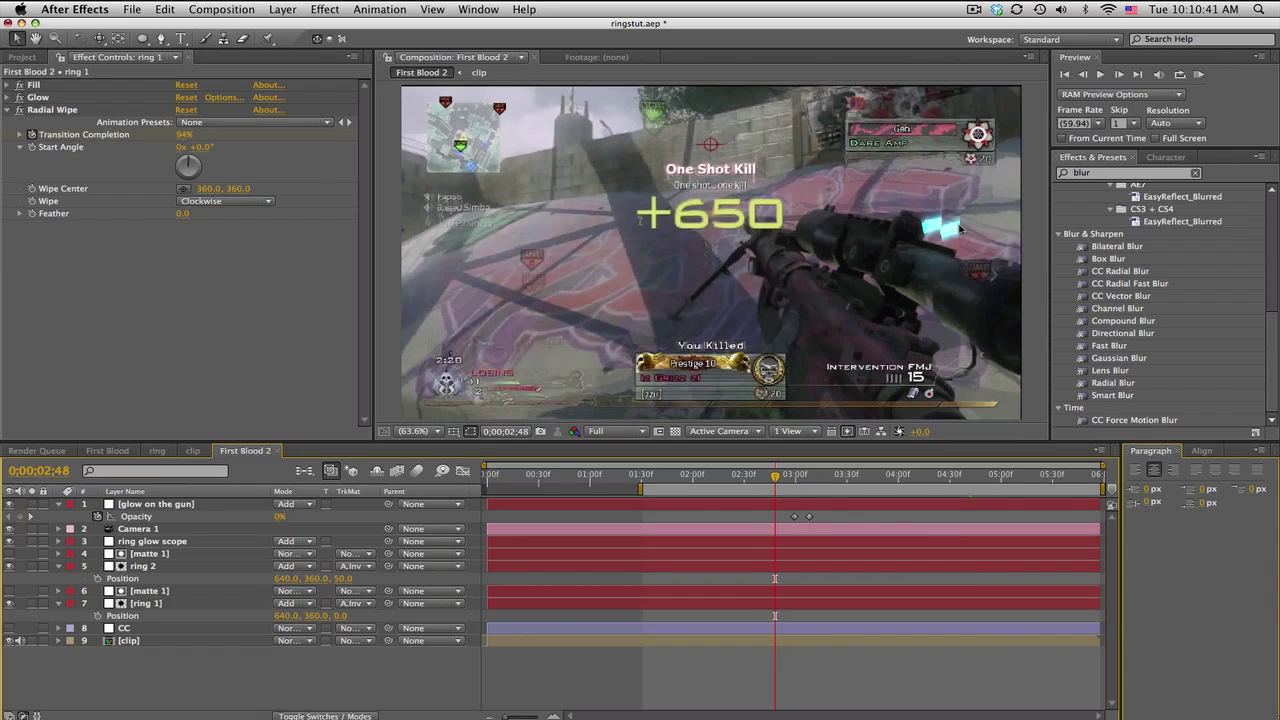
{"action": "left_click_drag", "start_coordinate": [785, 482], "coordinate": [1077, 481]}
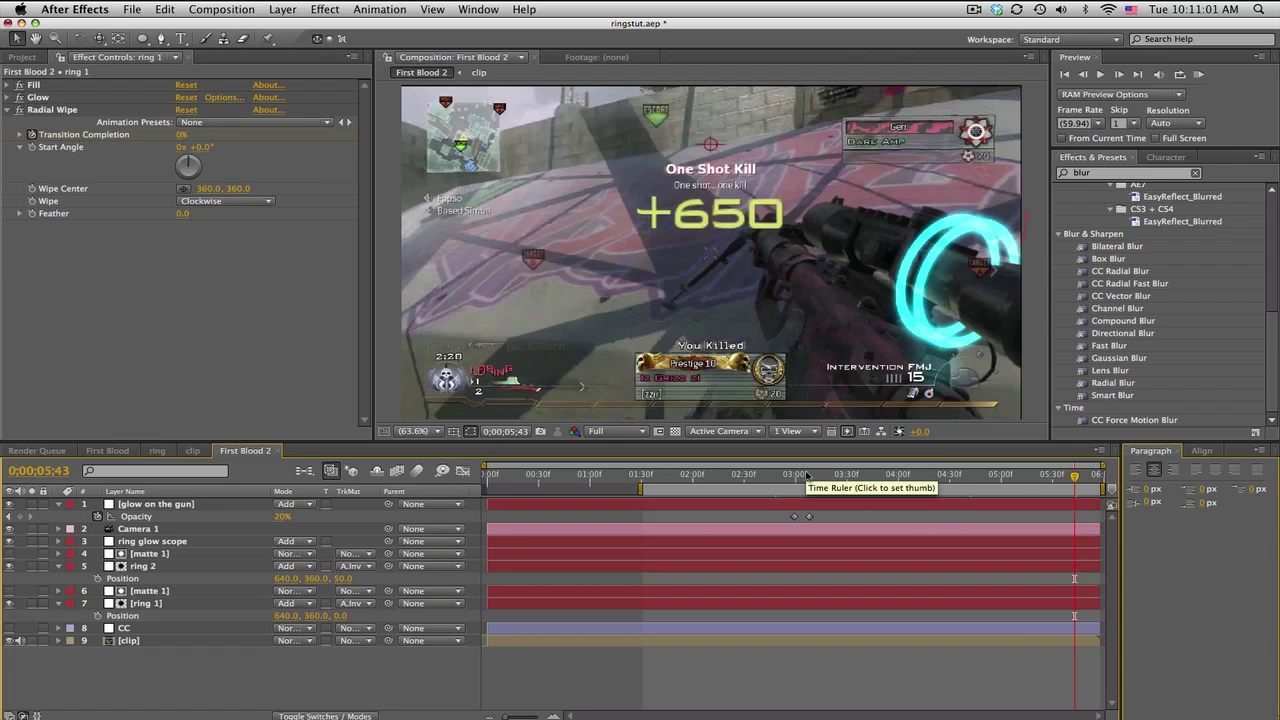
{"action": "left_click", "coordinate": [1020, 466]}
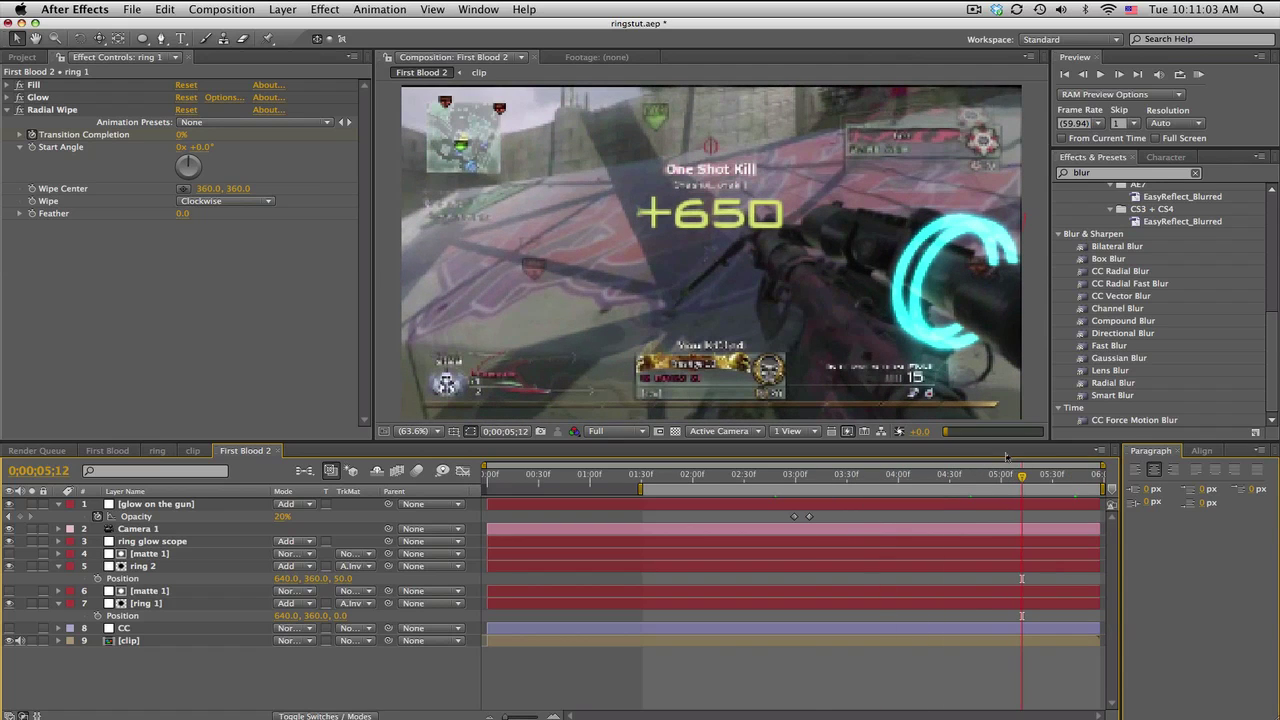